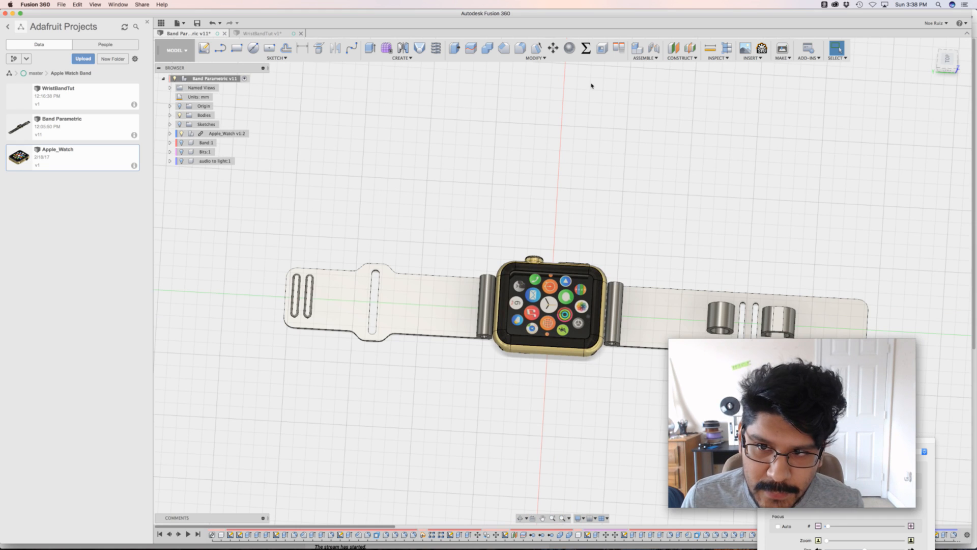
- Set the BandWidth user parameter to 32 mm and inspect the widened slotted band half
{"action": "left_click", "coordinate": [586, 49]}
{"action": "left_click_drag", "start_coordinate": [494, 104], "coordinate": [783, 93]}
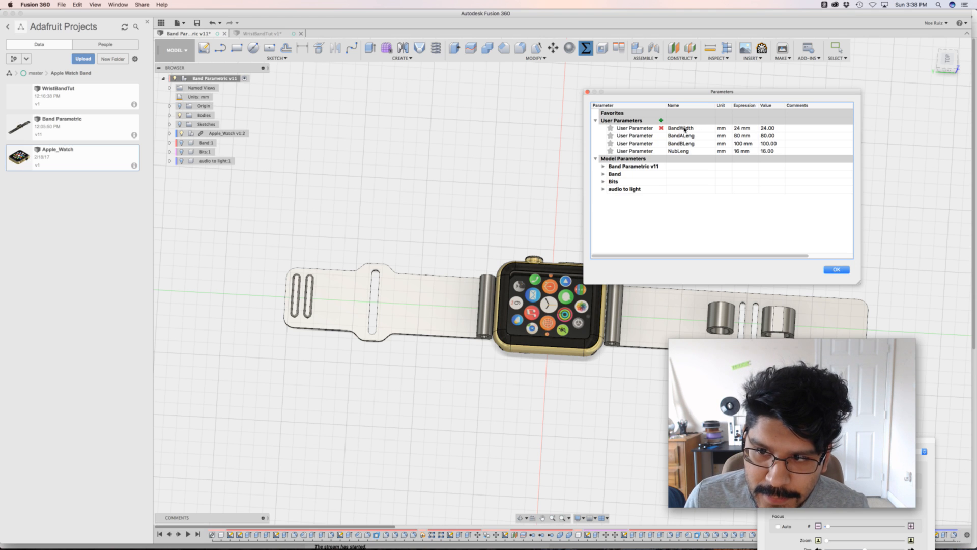
{"action": "left_click", "coordinate": [738, 128]}
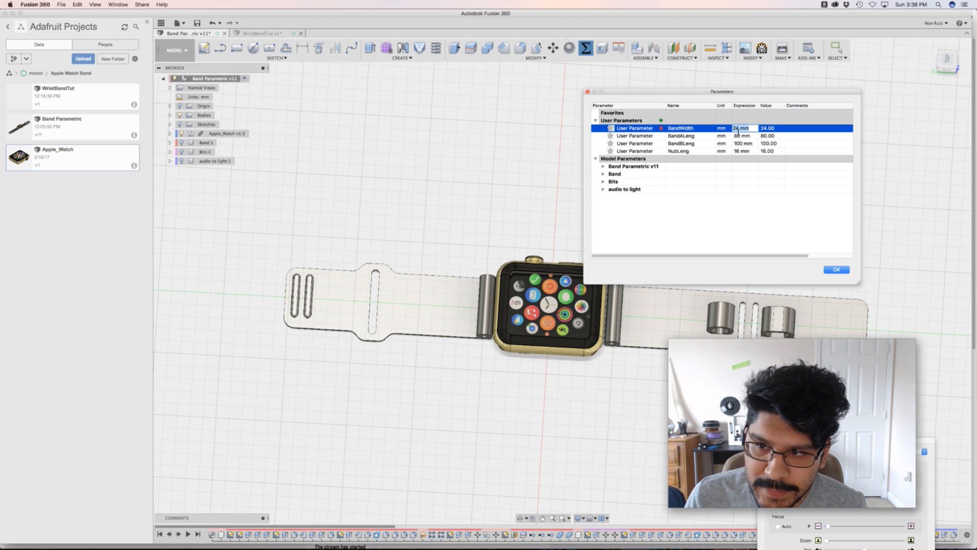
{"action": "type", "text": "3"}
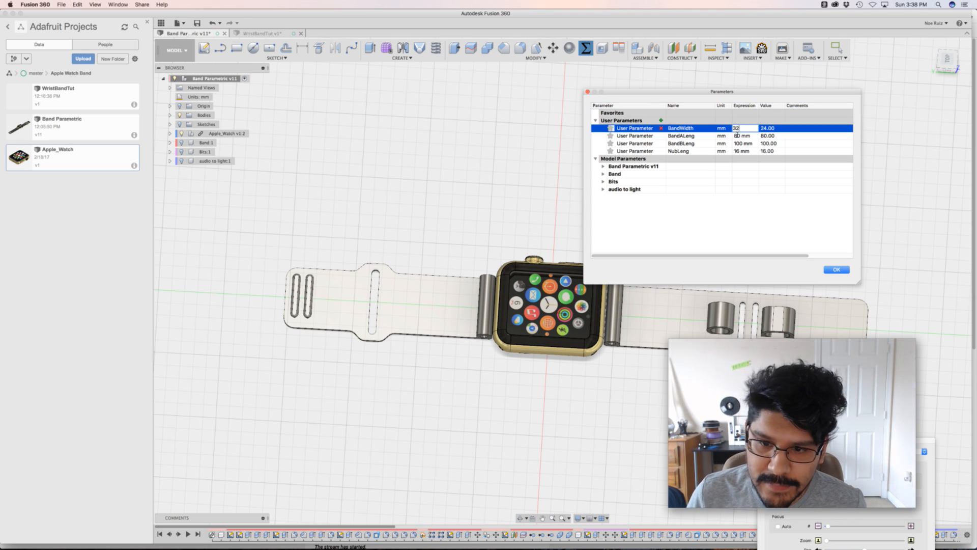
{"action": "type", "text": "2"}
{"action": "key", "text": "Return"}
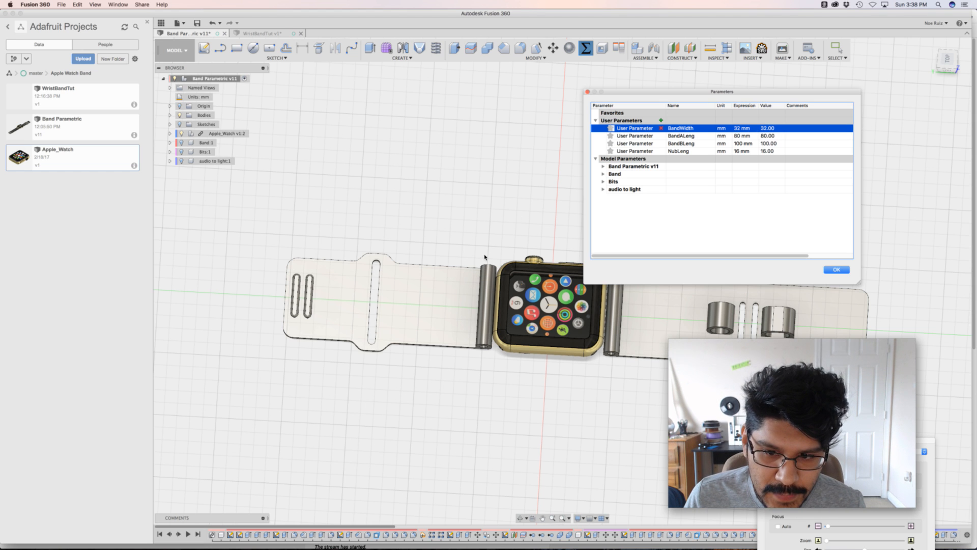
{"action": "middle_click_drag", "start_coordinate": [458, 248], "coordinate": [469, 231], "text": "shift"}
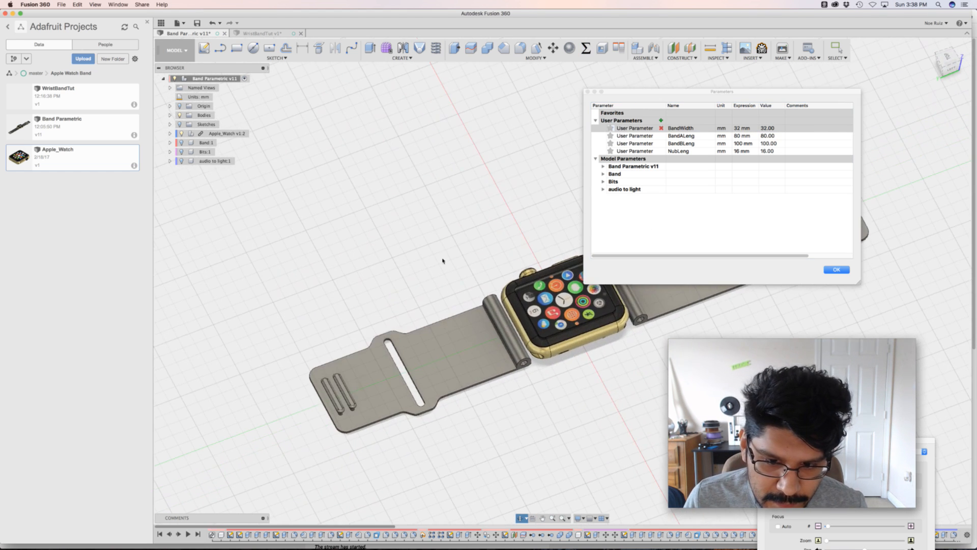
{"action": "scroll", "coordinate": [311, 414], "scroll_direction": "up", "scroll_amount": 4}
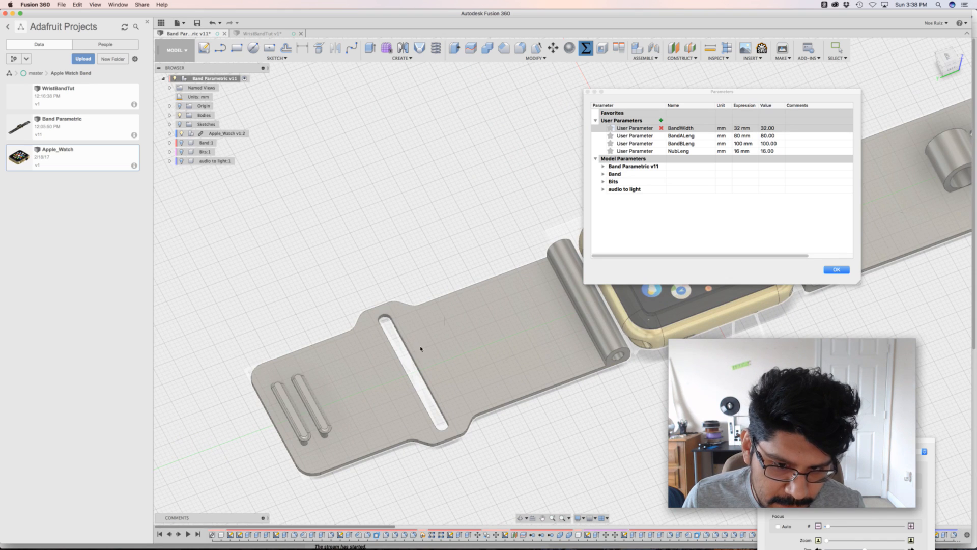
{"action": "middle_click_drag", "start_coordinate": [424, 421], "coordinate": [597, 224], "text": "shift"}
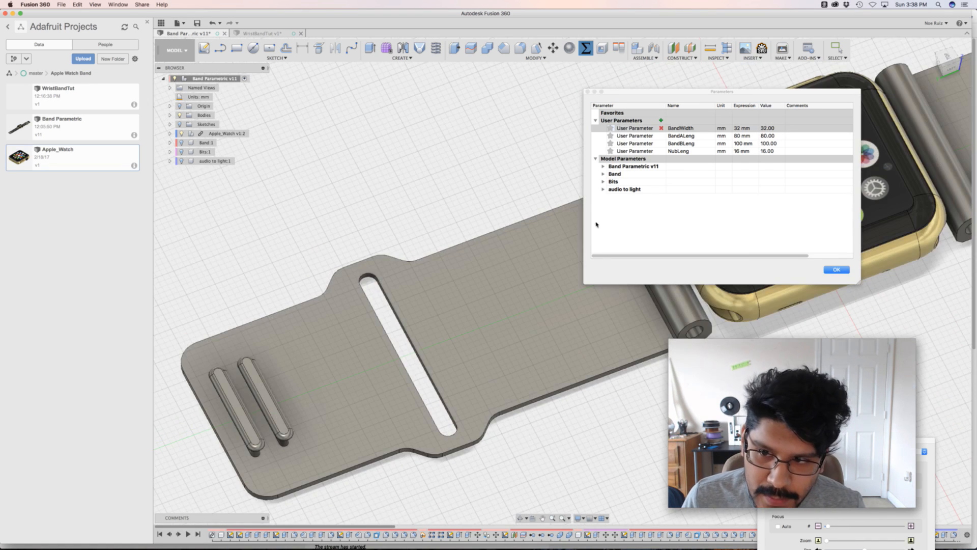
- Set the BandWidth user parameter to 24 mm and check the band beside the watch
{"action": "double_click", "coordinate": [739, 129]}
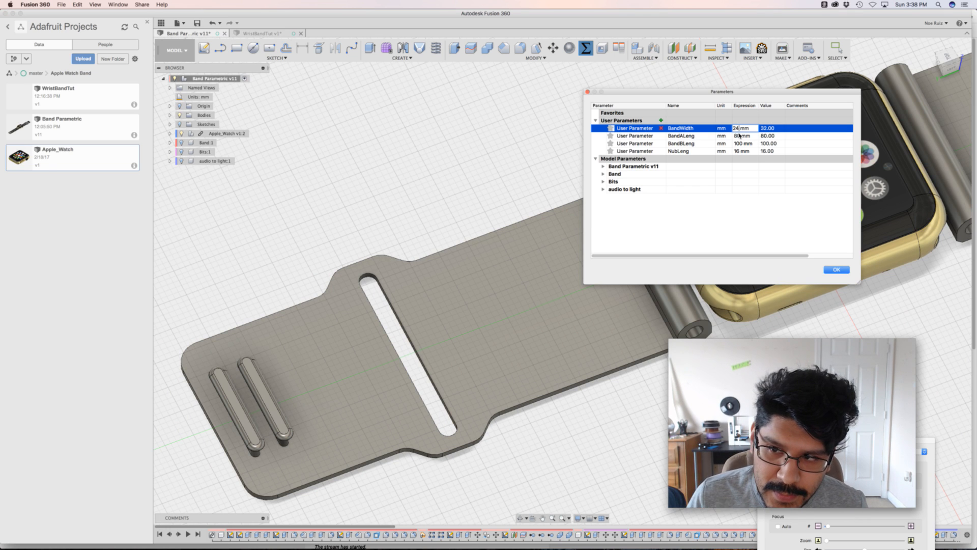
{"action": "type", "text": "24"}
{"action": "key", "text": "Return"}
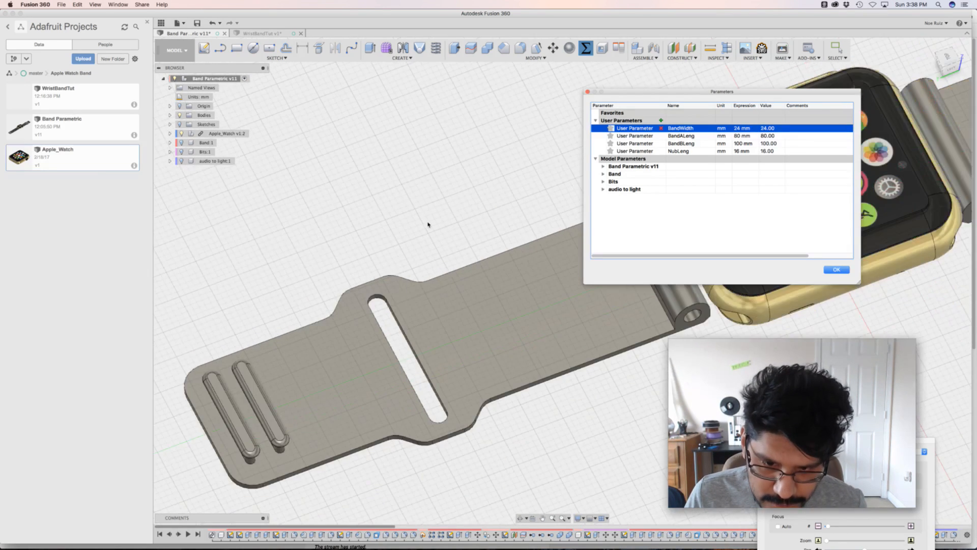
{"action": "left_click", "coordinate": [415, 238]}
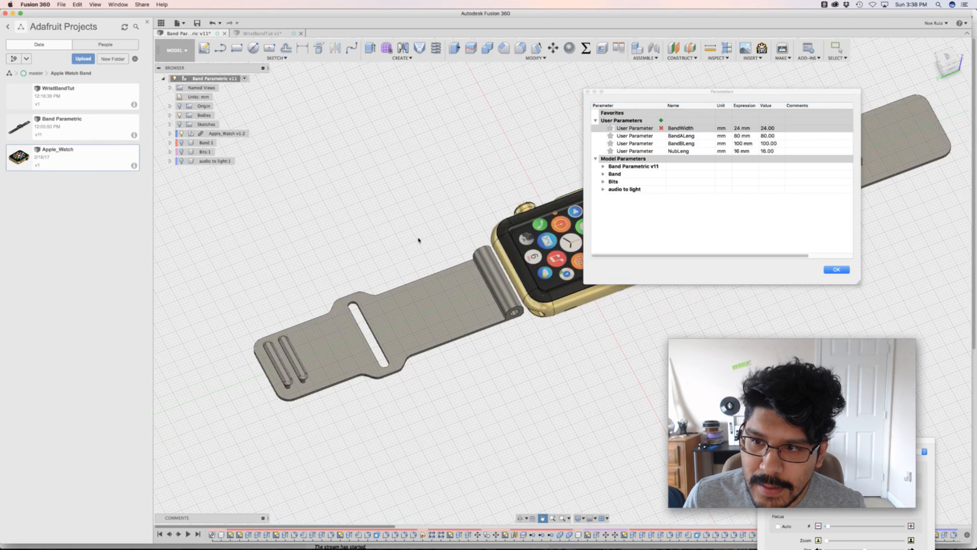
- From the top view, increase the BandALeng user parameter and inspect the pegs and slot on the lengthened band half
{"action": "left_click", "coordinate": [944, 57]}
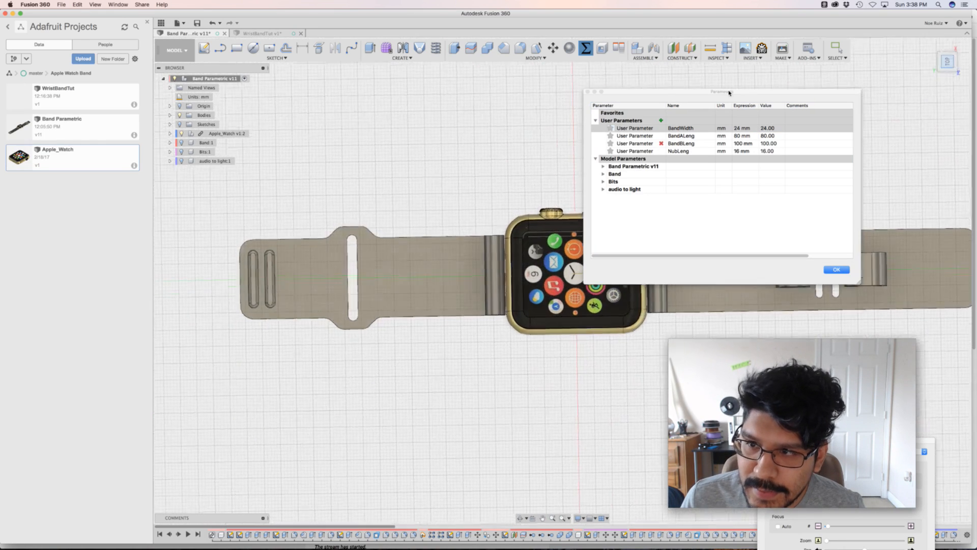
{"action": "left_click_drag", "start_coordinate": [729, 92], "coordinate": [729, 343]}
{"action": "scroll", "coordinate": [707, 225], "scroll_direction": "up", "scroll_amount": 5}
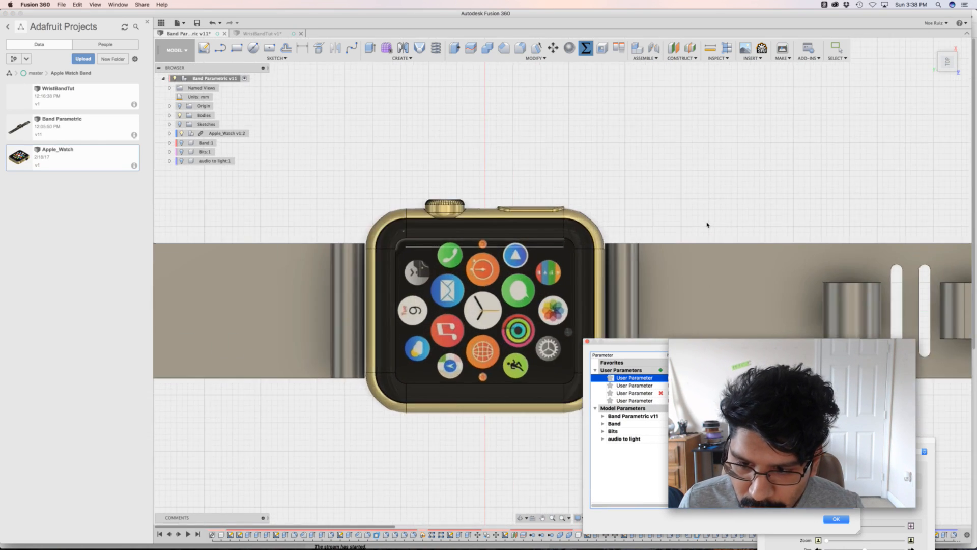
{"action": "scroll", "coordinate": [707, 224], "scroll_direction": "down", "scroll_amount": 8}
{"action": "middle_click_drag", "start_coordinate": [711, 204], "coordinate": [676, 197]}
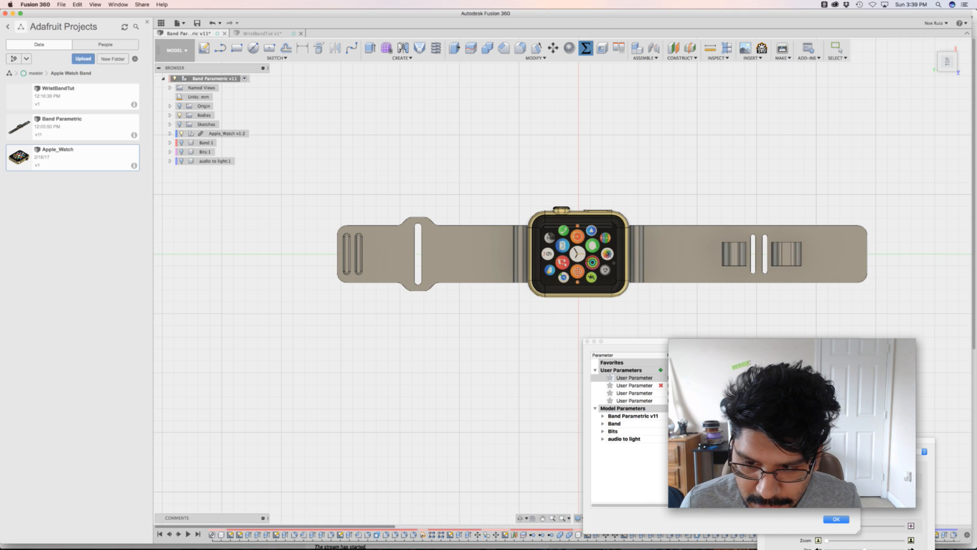
{"action": "left_click", "coordinate": [733, 393]}
{"action": "left_click", "coordinate": [733, 386]}
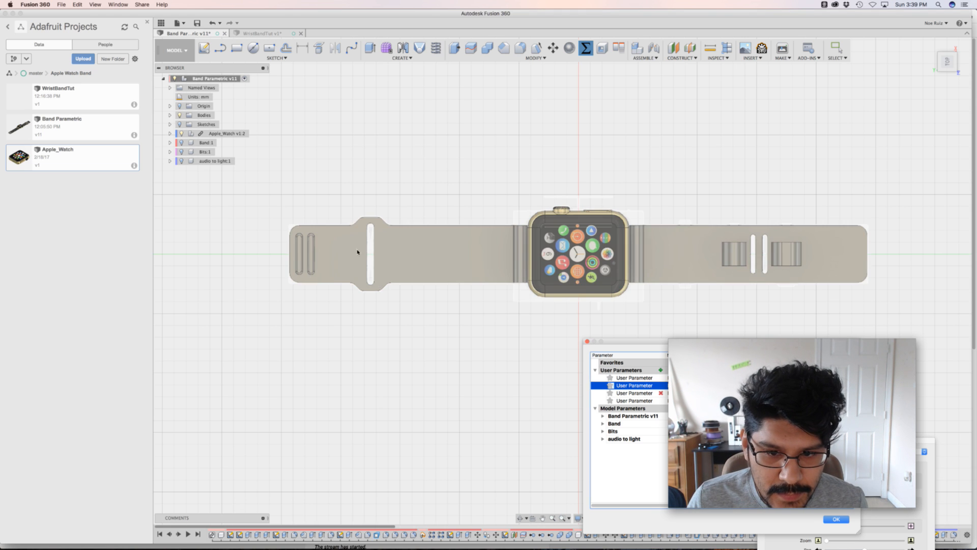
{"action": "middle_click_drag", "start_coordinate": [325, 287], "coordinate": [339, 264], "text": "shift"}
{"action": "scroll", "coordinate": [339, 264], "scroll_direction": "up", "scroll_amount": 6}
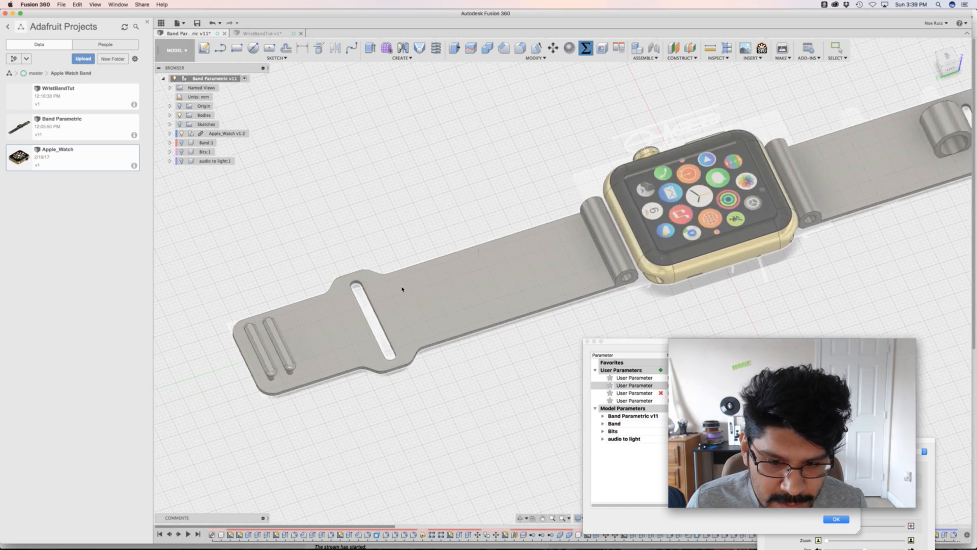
{"action": "scroll", "coordinate": [336, 305], "scroll_direction": "up", "scroll_amount": 5}
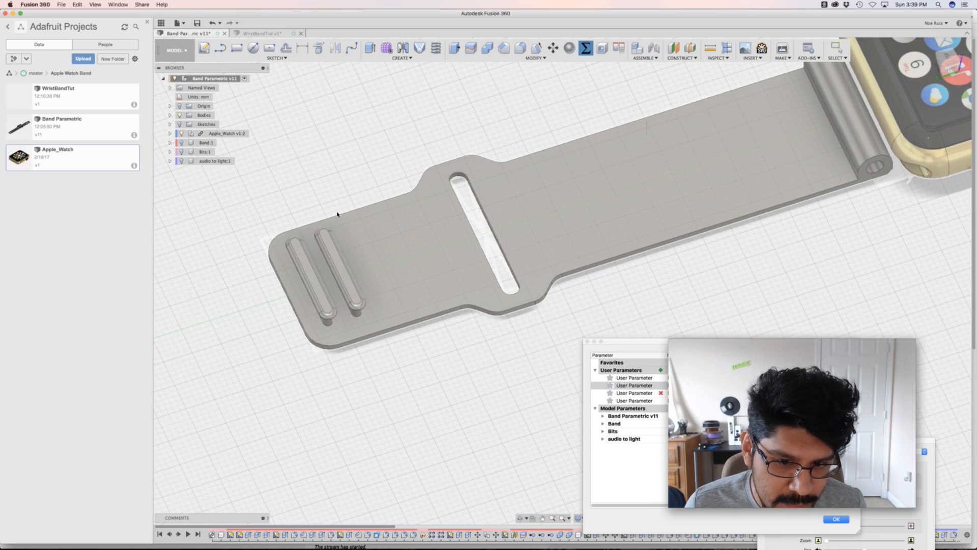
{"action": "middle_click_drag", "start_coordinate": [337, 214], "coordinate": [478, 190], "text": "shift"}
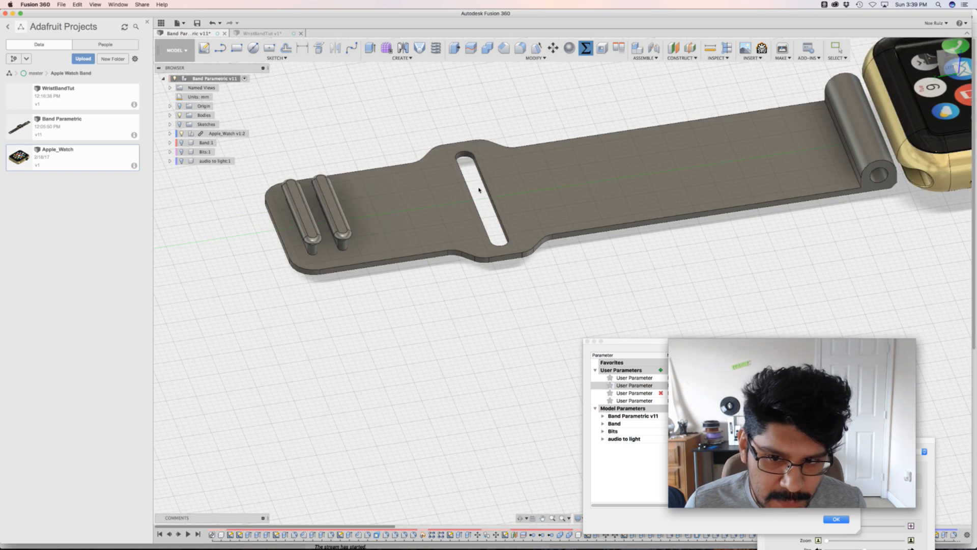
- Reduce the BandALeng user parameter to shorten the slotted band half
{"action": "left_click", "coordinate": [753, 385]}
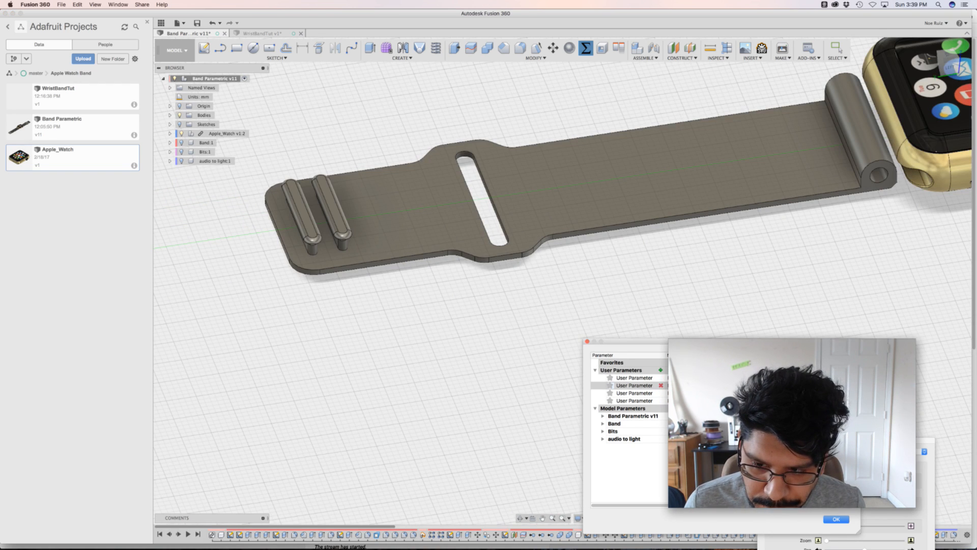
{"action": "left_click", "coordinate": [753, 386]}
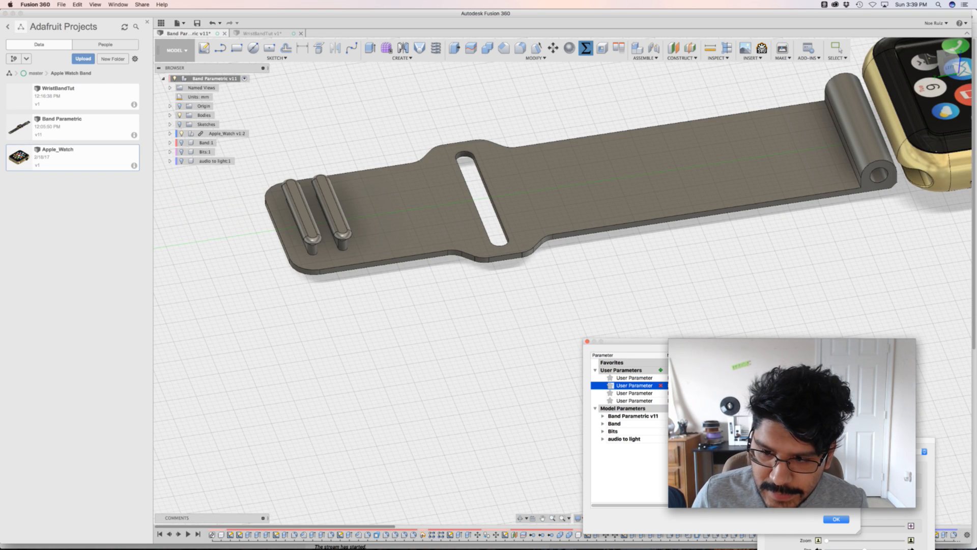
{"action": "key", "text": "Return"}
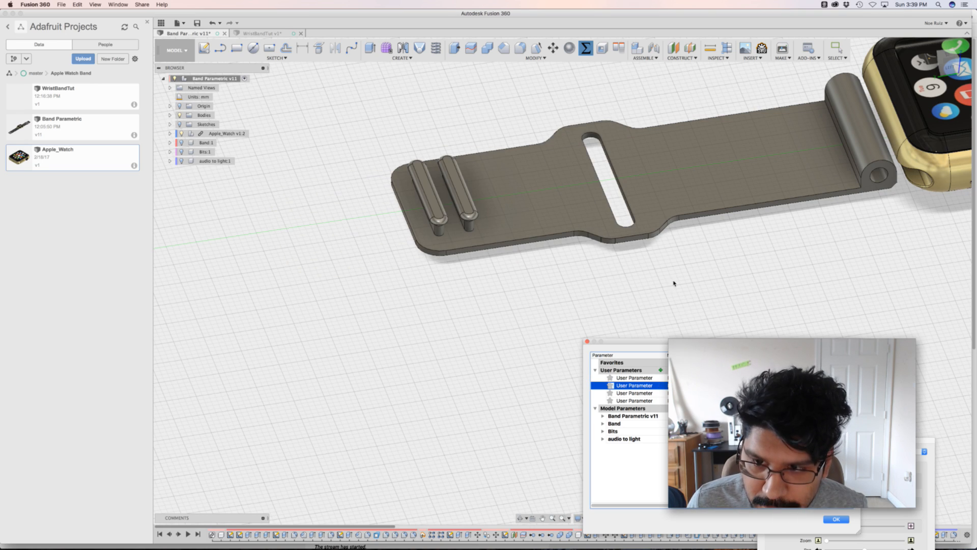
- Check the BandBLeng user parameter and the audio to light group on the band half with the clips, and close the Parameters dialog
{"action": "scroll", "coordinate": [674, 283], "scroll_direction": "up", "scroll_amount": 3}
{"action": "scroll", "coordinate": [673, 284], "scroll_direction": "down", "scroll_amount": 6}
{"action": "mouse_move", "coordinate": [689, 279]}
{"action": "middle_mouse_down"}
{"action": "mouse_move", "coordinate": [602, 292]}
{"action": "mouse_move", "coordinate": [364, 292]}
{"action": "mouse_move", "coordinate": [648, 286]}
{"action": "mouse_move", "coordinate": [637, 302]}
{"action": "middle_mouse_up"}
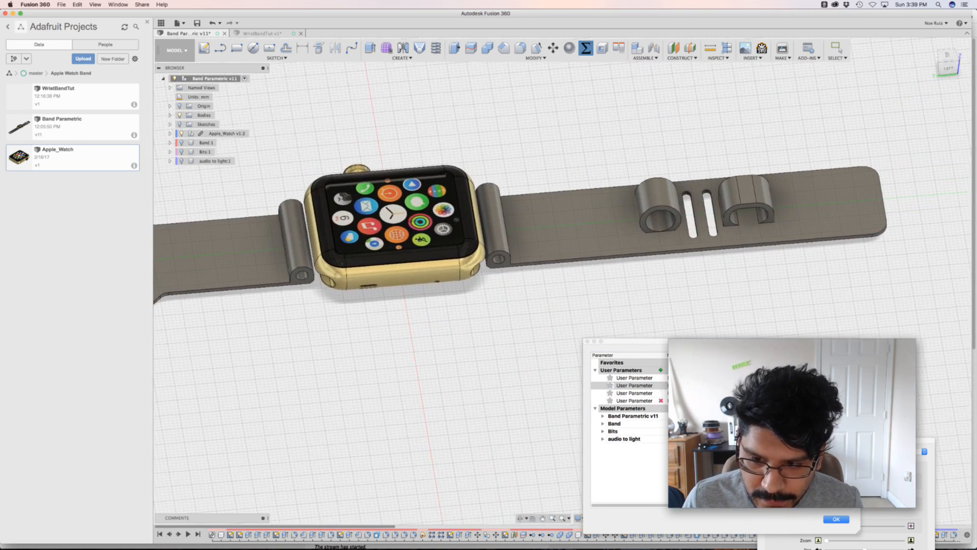
{"action": "double_click", "coordinate": [733, 393]}
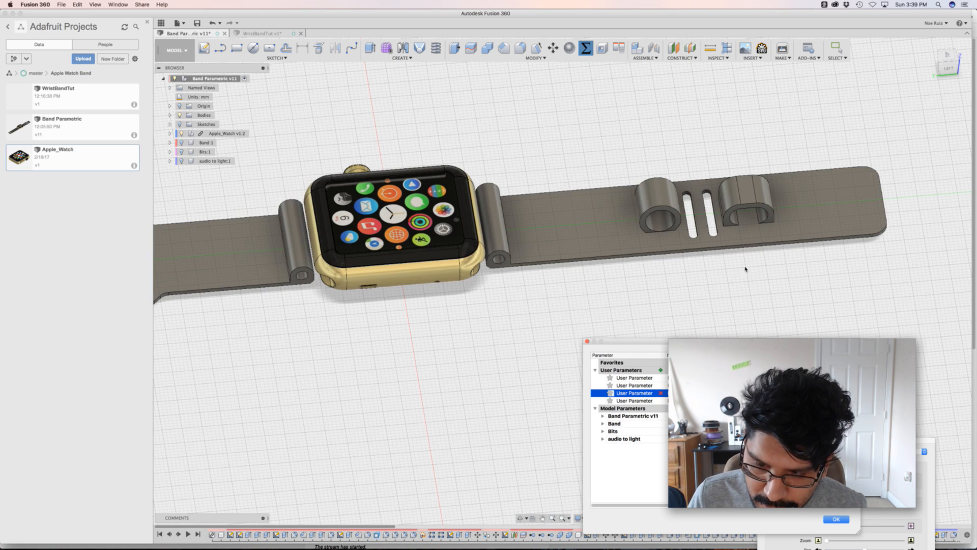
{"action": "left_click", "coordinate": [627, 438]}
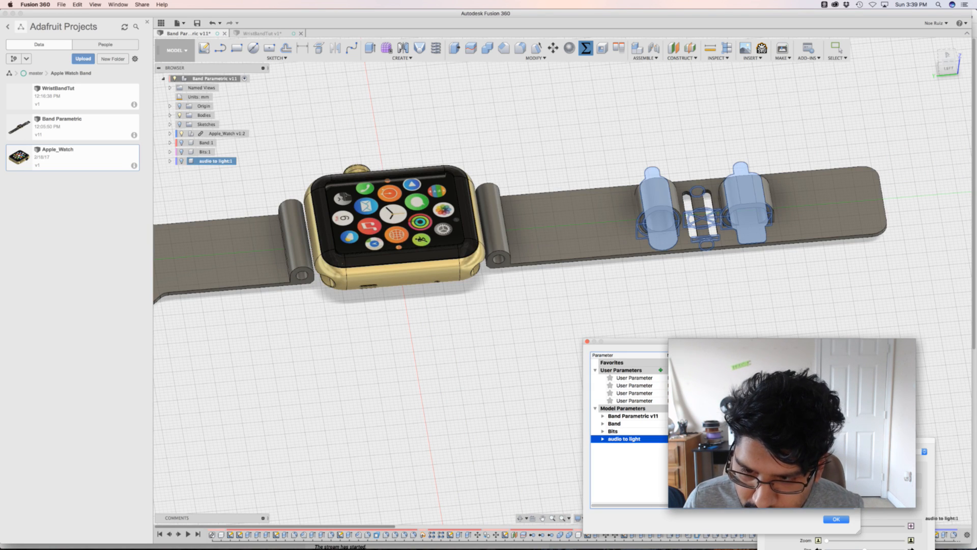
{"action": "middle_click_drag", "start_coordinate": [417, 293], "coordinate": [644, 283]}
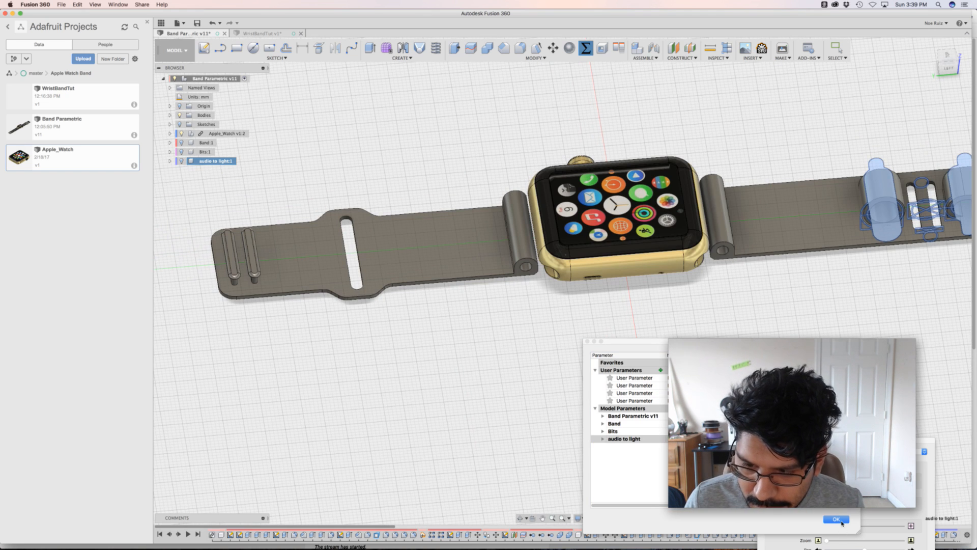
{"action": "left_click", "coordinate": [836, 519]}
- Examine the complete watch and band assembly from both sides and switch to the WristBandTut design
{"action": "scroll", "coordinate": [711, 334], "scroll_direction": "down", "scroll_amount": 3}
{"action": "scroll", "coordinate": [711, 334], "scroll_direction": "up", "scroll_amount": 2}
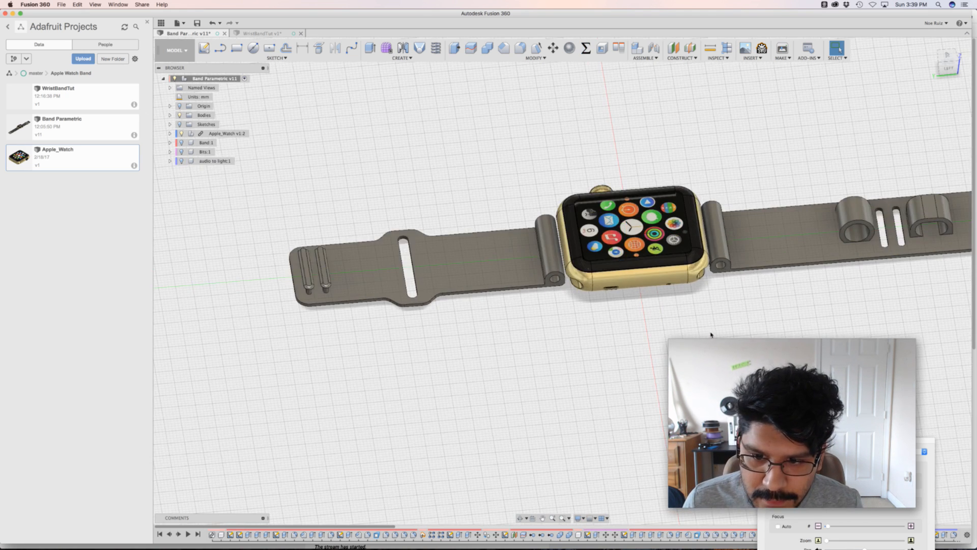
{"action": "middle_click_drag", "start_coordinate": [711, 334], "coordinate": [648, 221], "text": "shift"}
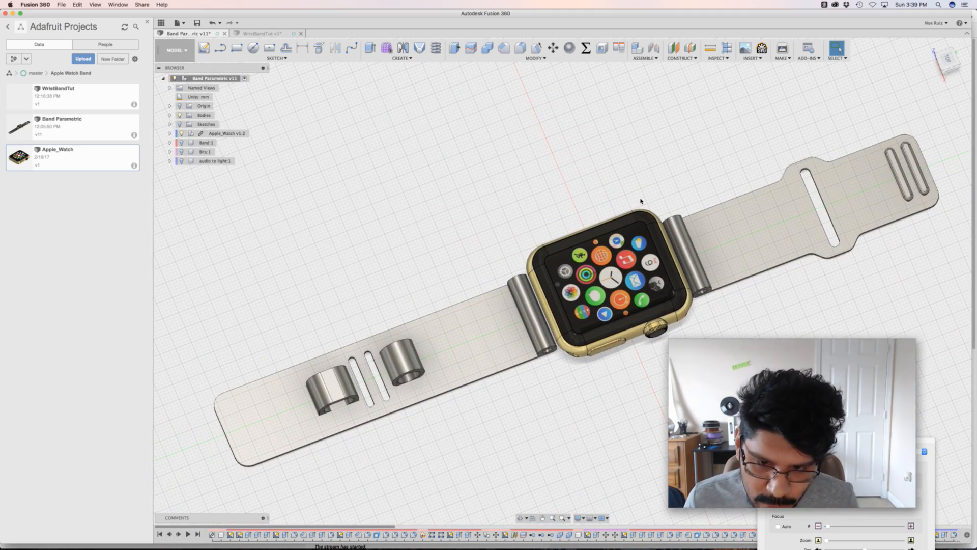
{"action": "scroll", "coordinate": [726, 135], "scroll_direction": "down", "scroll_amount": 3}
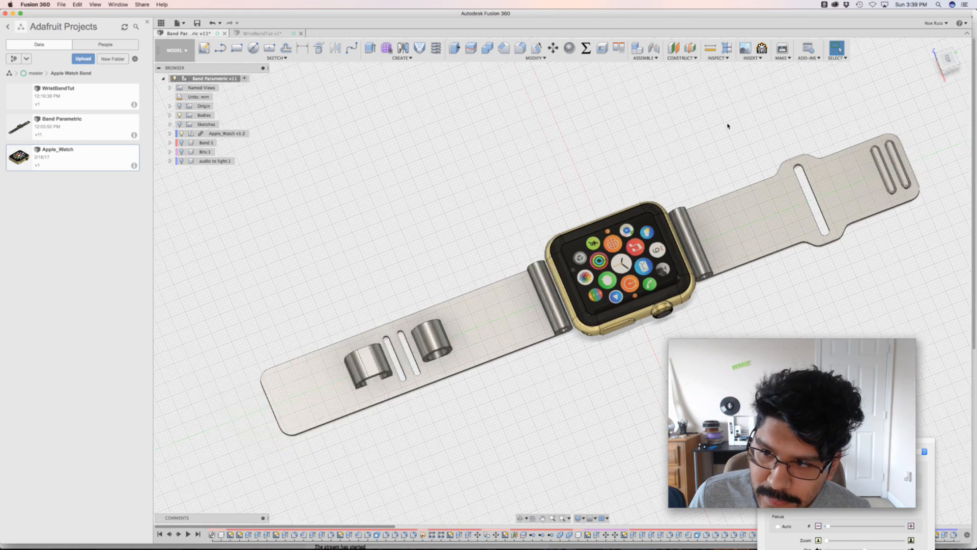
{"action": "left_click", "coordinate": [948, 57]}
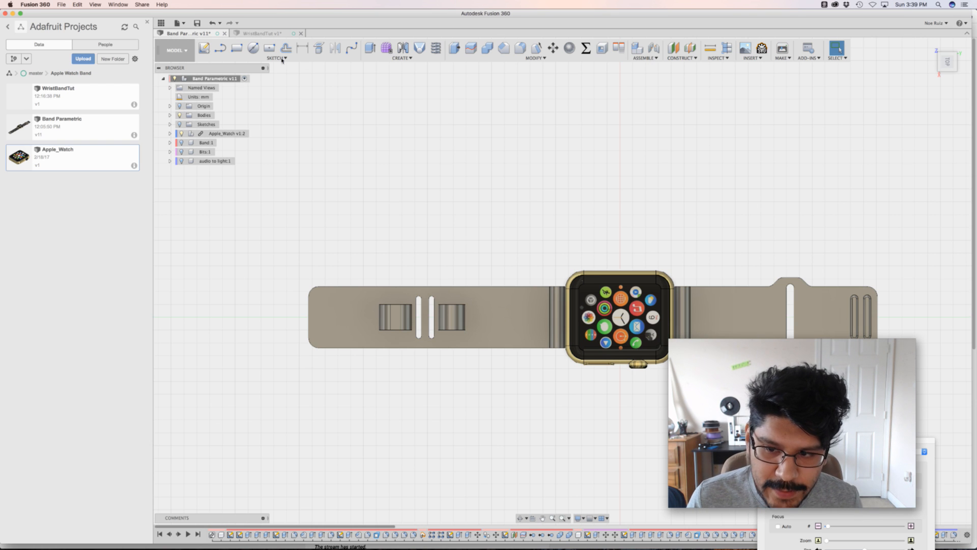
{"action": "middle_click_drag", "start_coordinate": [365, 179], "coordinate": [362, 127], "text": "shift"}
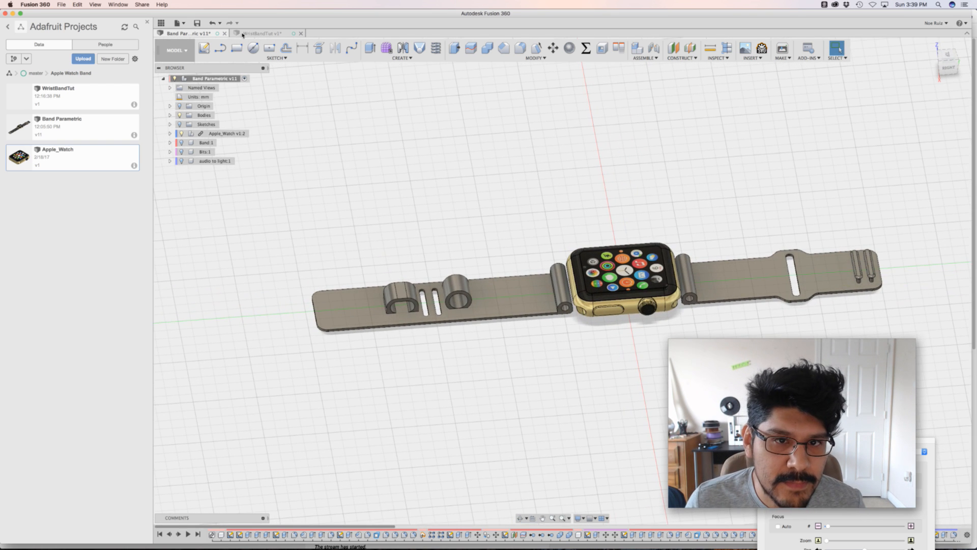
{"action": "key", "text": "ctrl+Tab"}
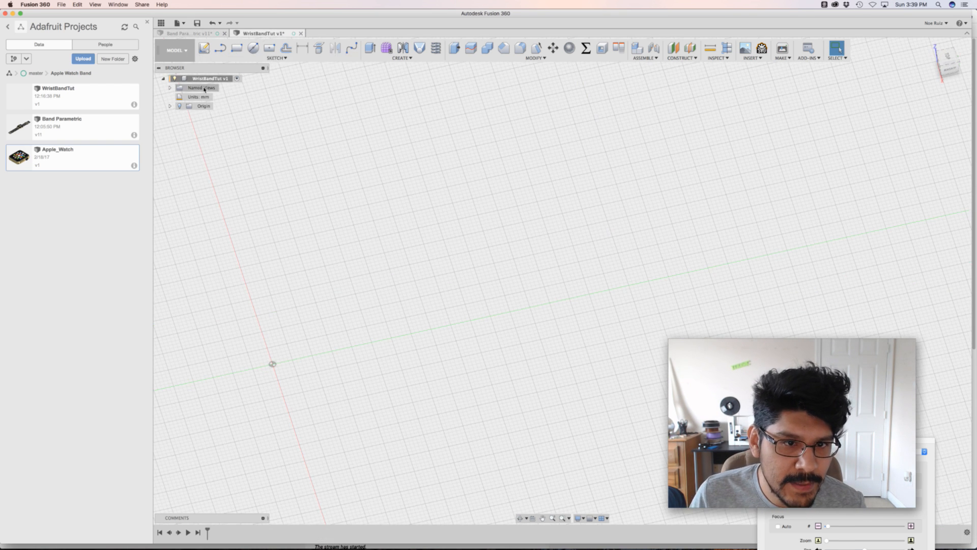
- Switch to Chrome, open the Apple Watch page in the Autodesk gallery and examine the watch's crown in the 3D viewer
{"action": "key", "text": "super+Tab"}
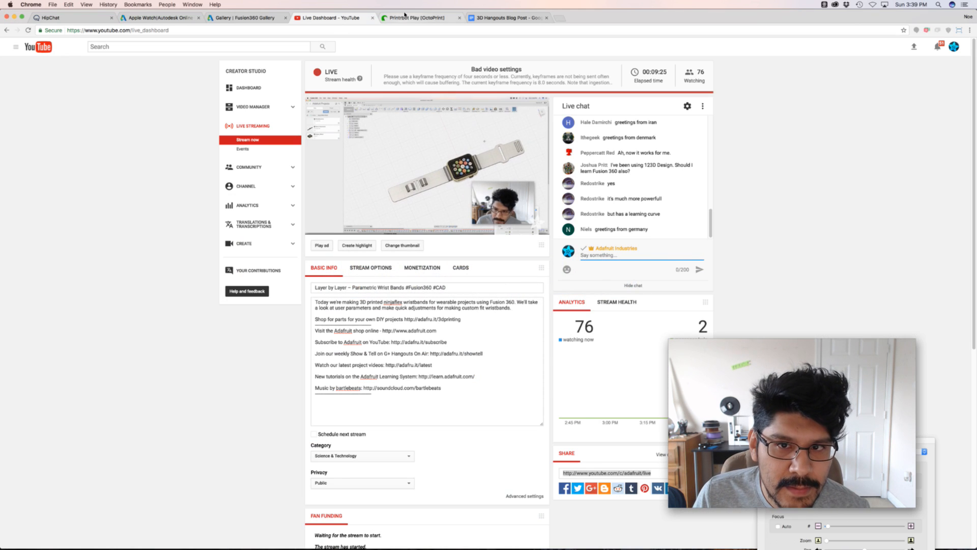
{"action": "left_click", "coordinate": [207, 19]}
{"action": "left_click", "coordinate": [189, 18]}
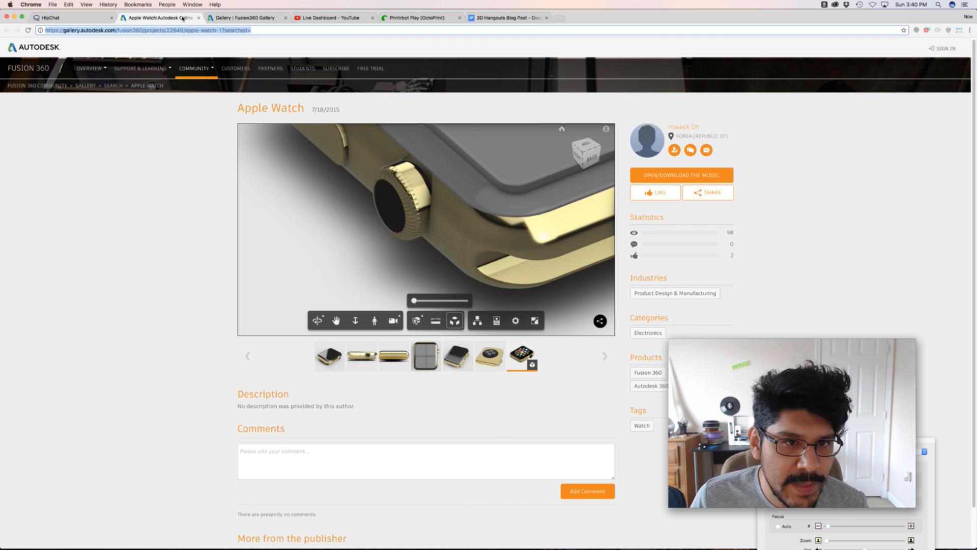
{"action": "scroll", "coordinate": [383, 249], "scroll_direction": "down", "scroll_amount": 10}
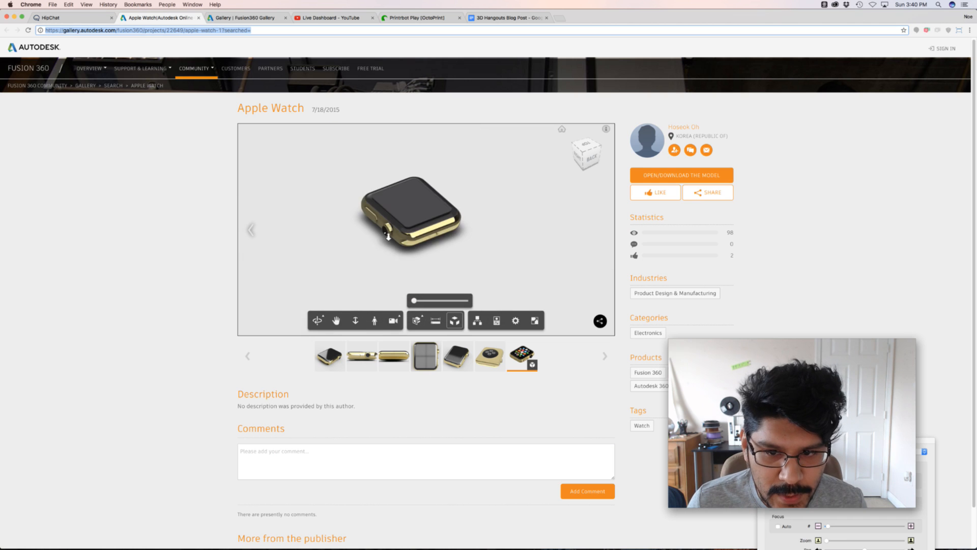
{"action": "scroll", "coordinate": [389, 233], "scroll_direction": "up", "scroll_amount": 8}
{"action": "scroll", "coordinate": [390, 233], "scroll_direction": "down", "scroll_amount": 2}
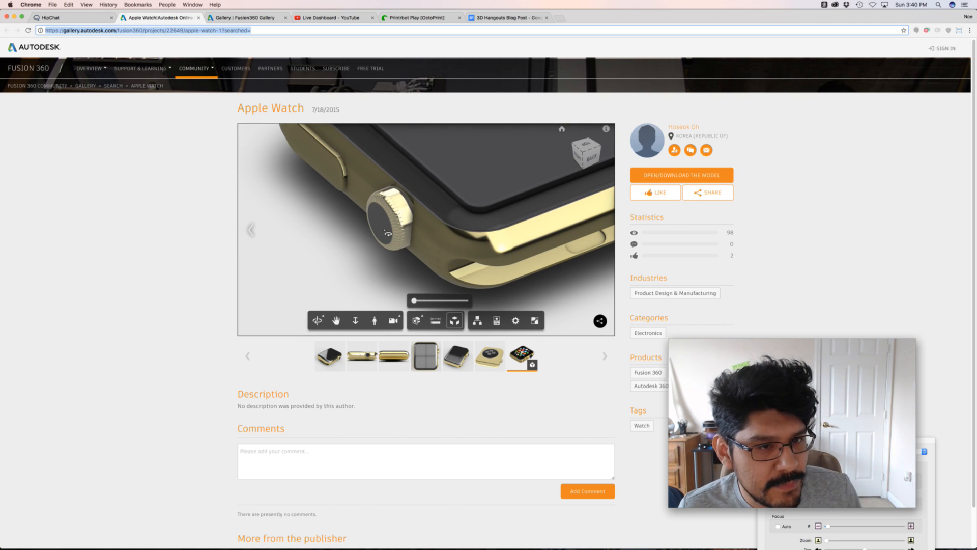
{"action": "scroll", "coordinate": [392, 231], "scroll_direction": "up", "scroll_amount": 5}
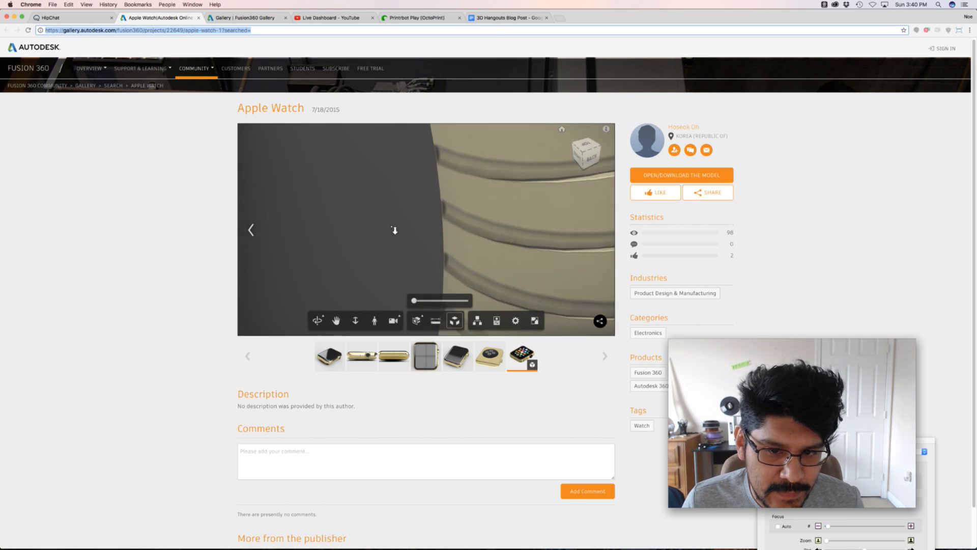
- Switch to the Fusion 360 gallery page and browse its featured projects
{"action": "scroll", "coordinate": [394, 230], "scroll_direction": "down", "scroll_amount": 10}
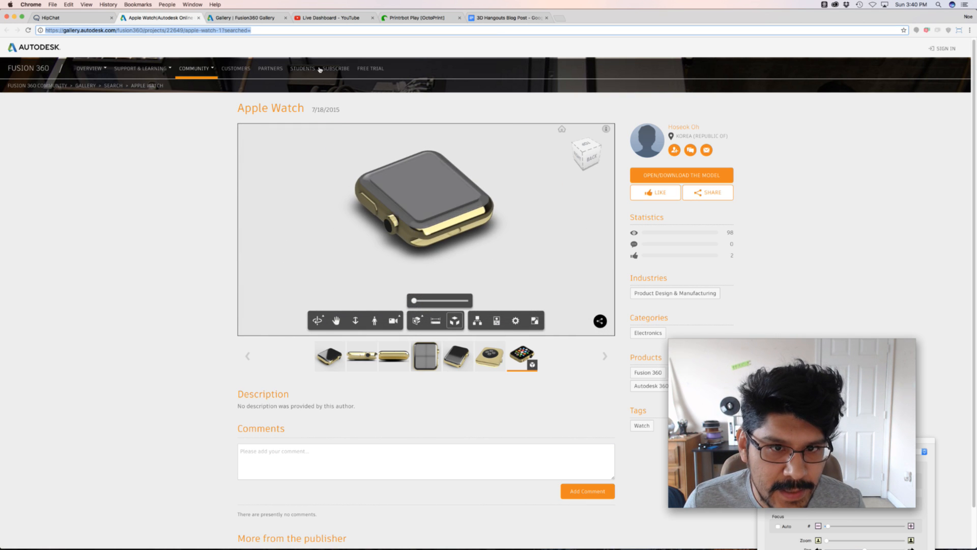
{"action": "left_click", "coordinate": [249, 19]}
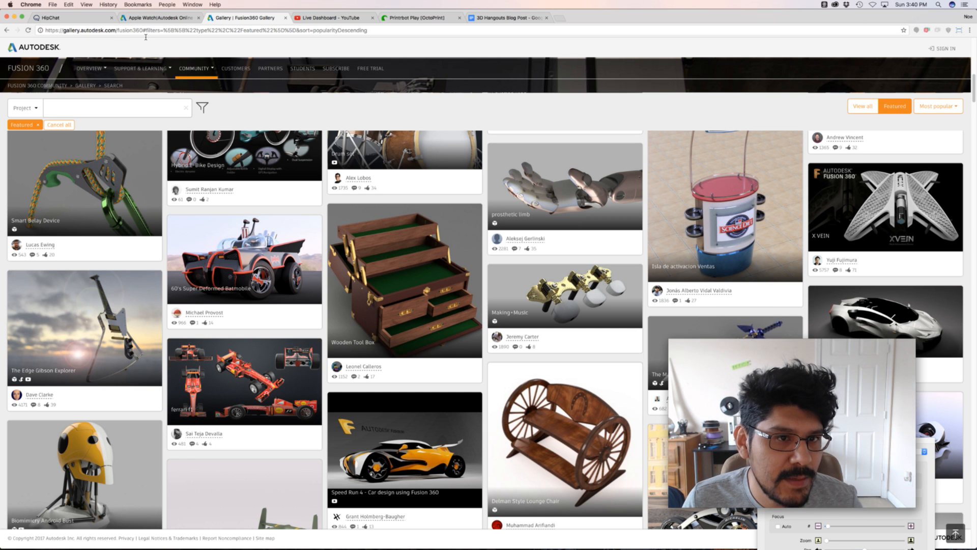
{"action": "scroll", "coordinate": [306, 260], "scroll_direction": "up", "scroll_amount": 5}
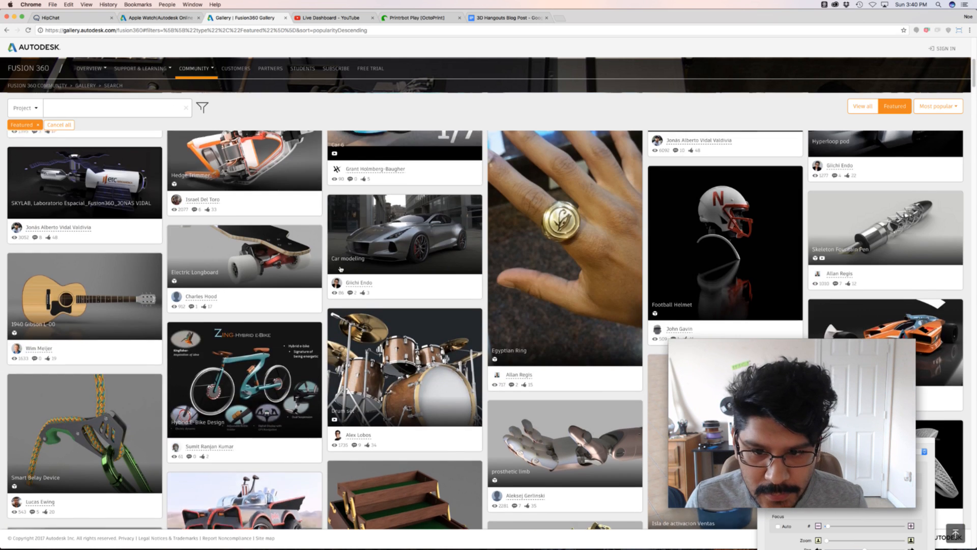
{"action": "scroll", "coordinate": [340, 269], "scroll_direction": "up", "scroll_amount": 7}
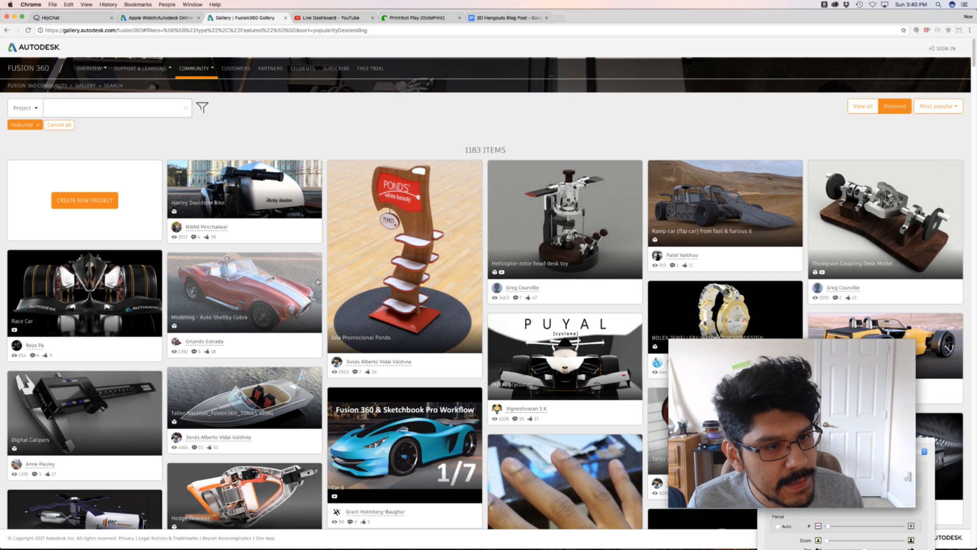
{"action": "scroll", "coordinate": [350, 303], "scroll_direction": "down", "scroll_amount": 15}
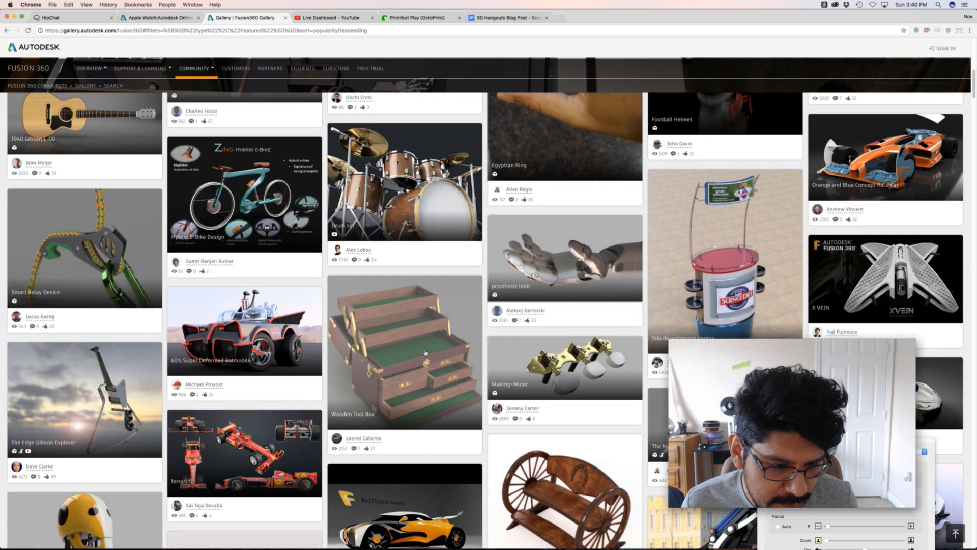
{"action": "scroll", "coordinate": [426, 353], "scroll_direction": "down", "scroll_amount": 8}
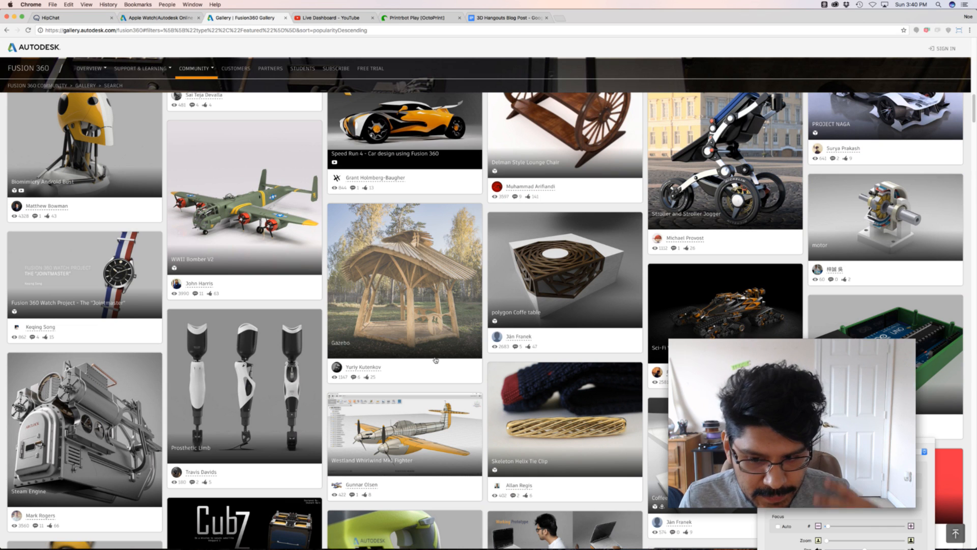
{"action": "scroll", "coordinate": [441, 372], "scroll_direction": "down", "scroll_amount": 3}
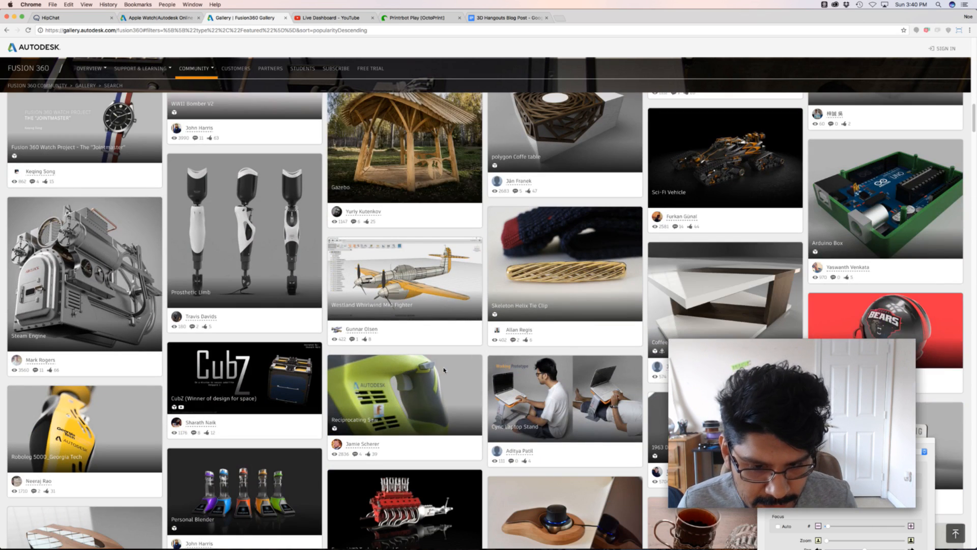
{"action": "scroll", "coordinate": [444, 370], "scroll_direction": "down", "scroll_amount": 2}
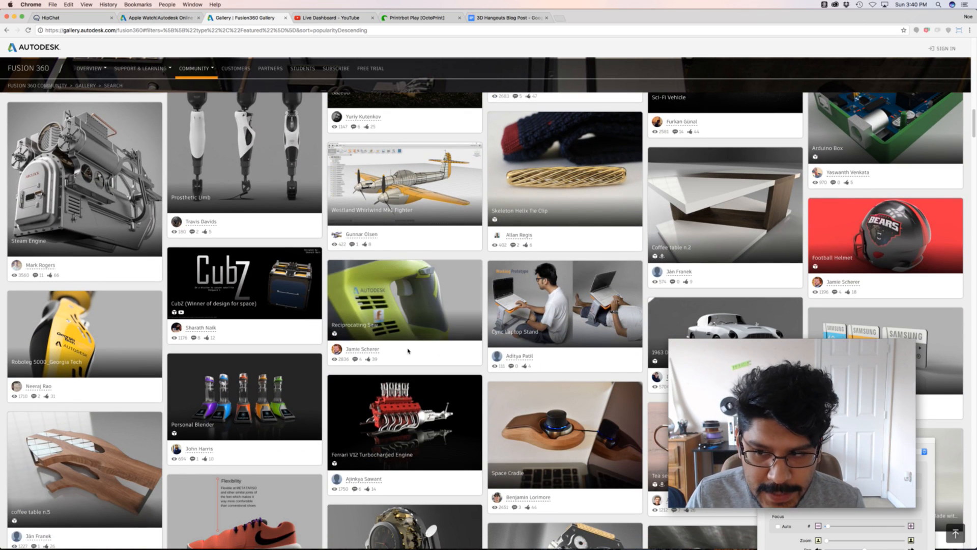
- Return to the Apple Watch gallery page and examine the model in the 3D viewer with its explode control and the page details
{"action": "left_click", "coordinate": [174, 19]}
{"action": "left_click", "coordinate": [179, 31]}
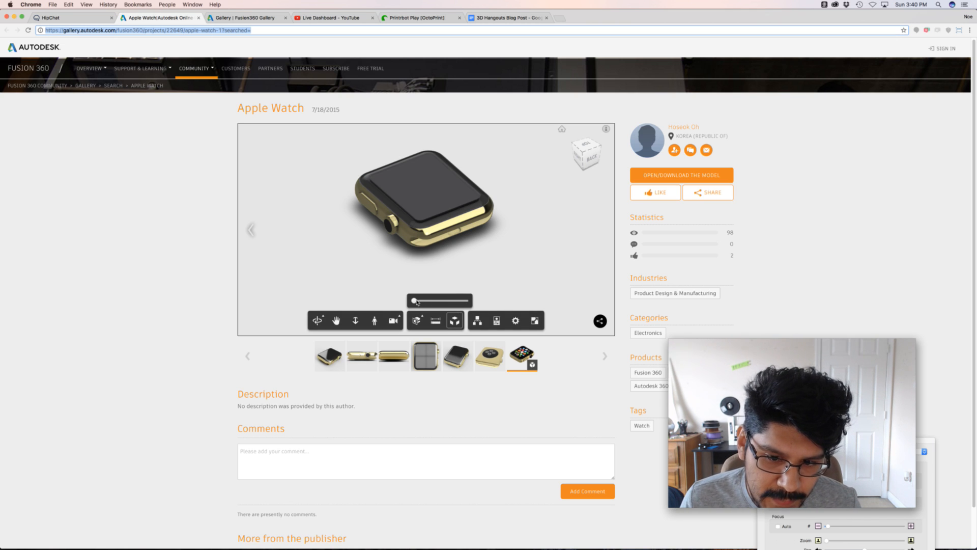
{"action": "mouse_move", "coordinate": [416, 302]}
{"action": "left_mouse_down"}
{"action": "mouse_move", "coordinate": [454, 301]}
{"action": "mouse_move", "coordinate": [413, 301]}
{"action": "left_mouse_up"}
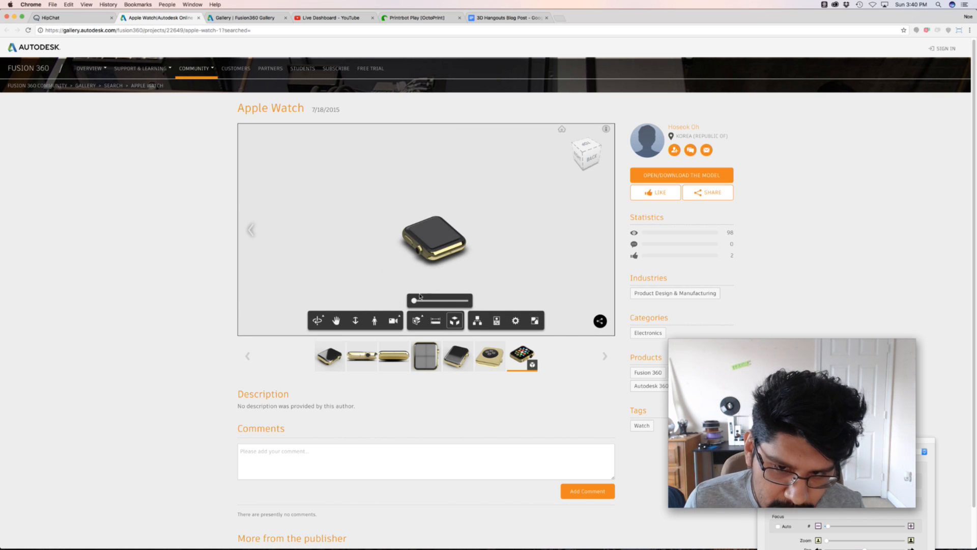
{"action": "scroll", "coordinate": [557, 354], "scroll_direction": "down", "scroll_amount": 2}
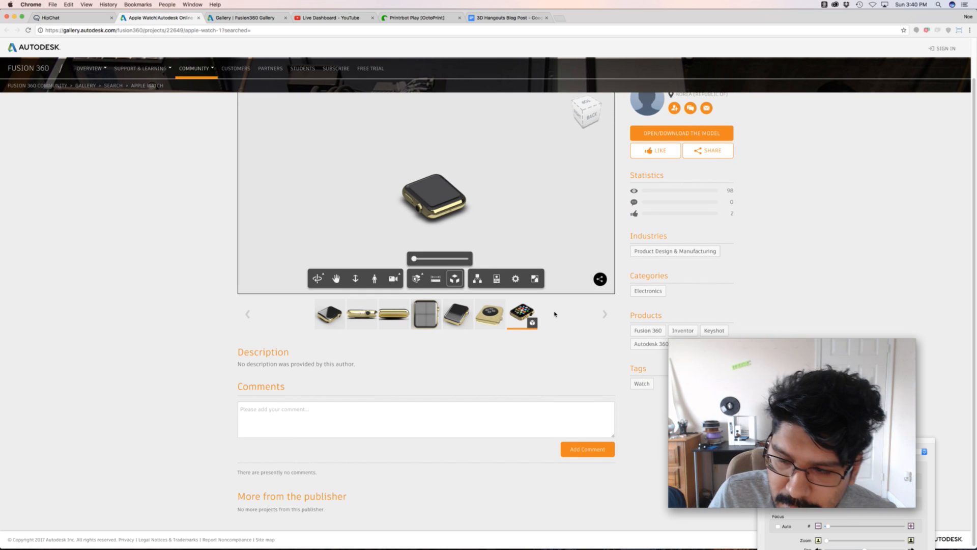
{"action": "scroll", "coordinate": [559, 319], "scroll_direction": "up", "scroll_amount": 1}
{"action": "scroll", "coordinate": [560, 318], "scroll_direction": "up", "scroll_amount": 3}
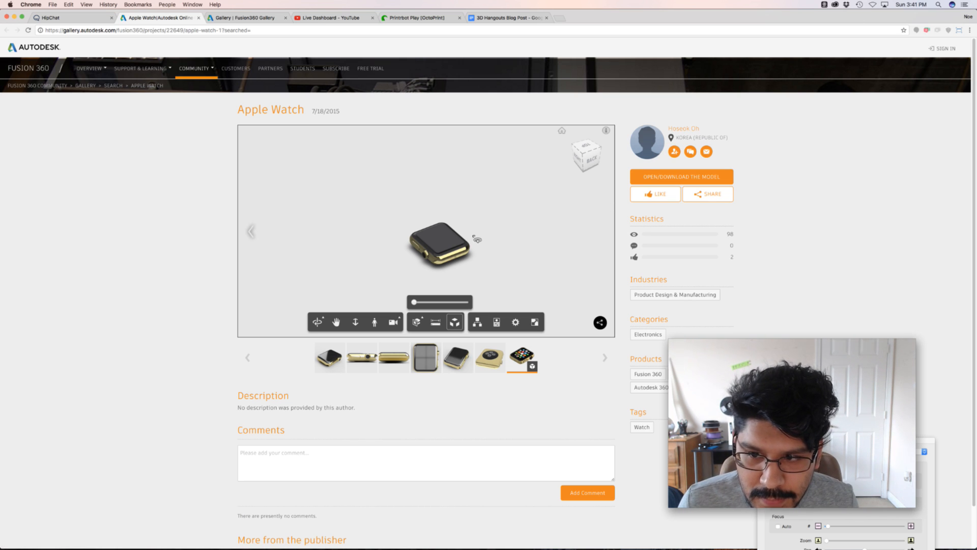
{"action": "left_click_drag", "start_coordinate": [440, 302], "coordinate": [413, 303]}
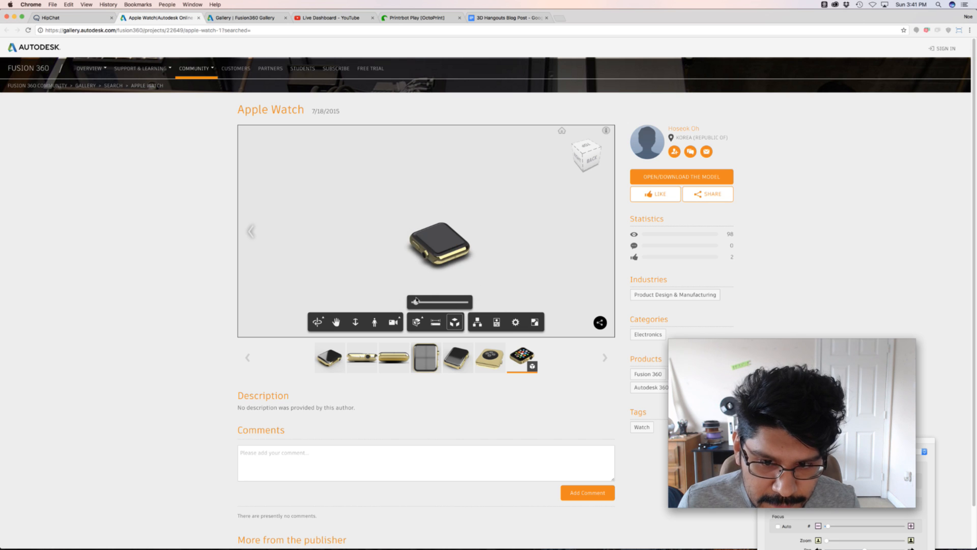
- Switch to Fusion 360, show the Band Parametric design and examine how the band connectors fit both ends of the watch
{"action": "key", "text": "super+Tab"}
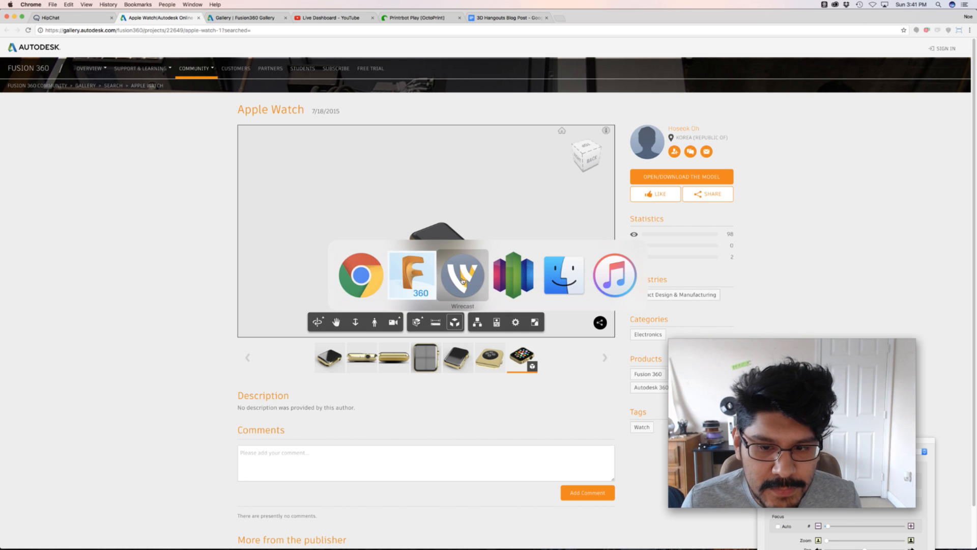
{"action": "left_click", "coordinate": [412, 277]}
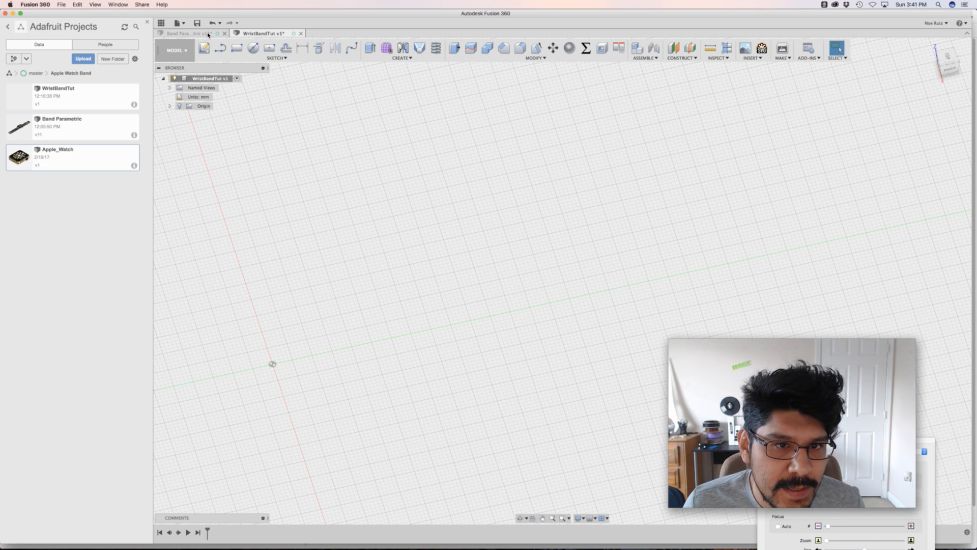
{"action": "left_click", "coordinate": [192, 33]}
{"action": "middle_click_drag", "start_coordinate": [627, 247], "coordinate": [554, 289], "text": "shift"}
{"action": "scroll", "coordinate": [554, 288], "scroll_direction": "up", "scroll_amount": 5}
{"action": "scroll", "coordinate": [435, 184], "scroll_direction": "down", "scroll_amount": 6}
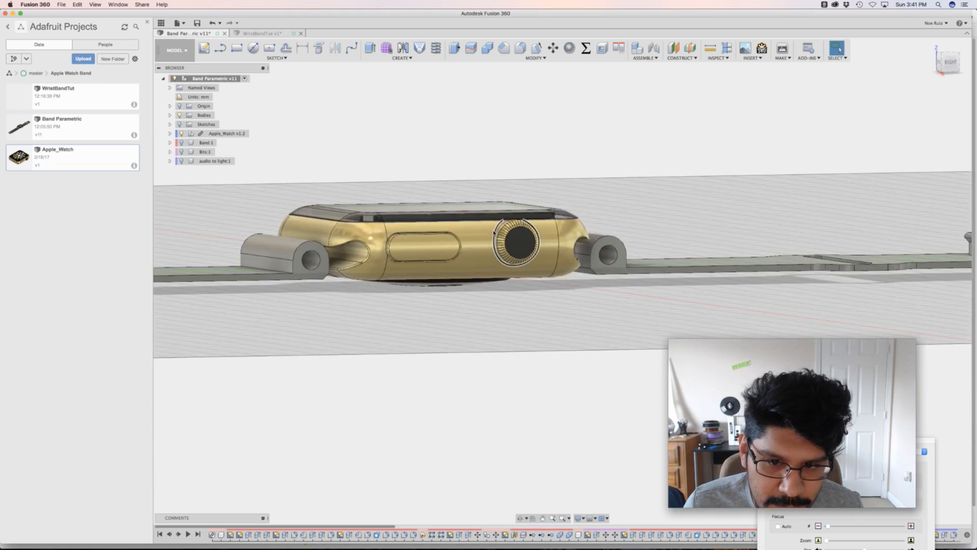
{"action": "middle_click_drag", "start_coordinate": [435, 184], "coordinate": [488, 171], "text": "shift"}
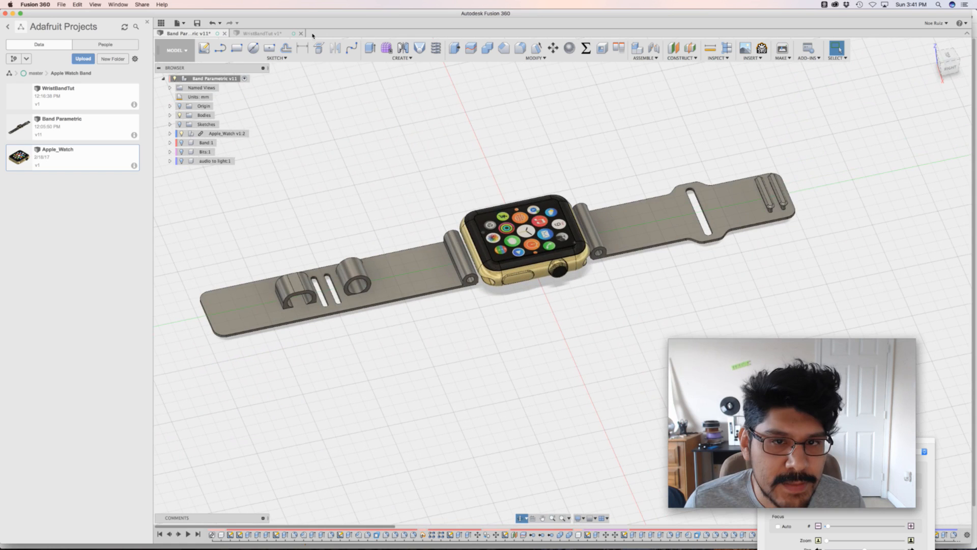
- Switch to the WristBandTut design, set the home view and check the root component's design history capture option
{"action": "left_click", "coordinate": [271, 34]}
{"action": "middle_click_drag", "start_coordinate": [356, 270], "coordinate": [610, 174]}
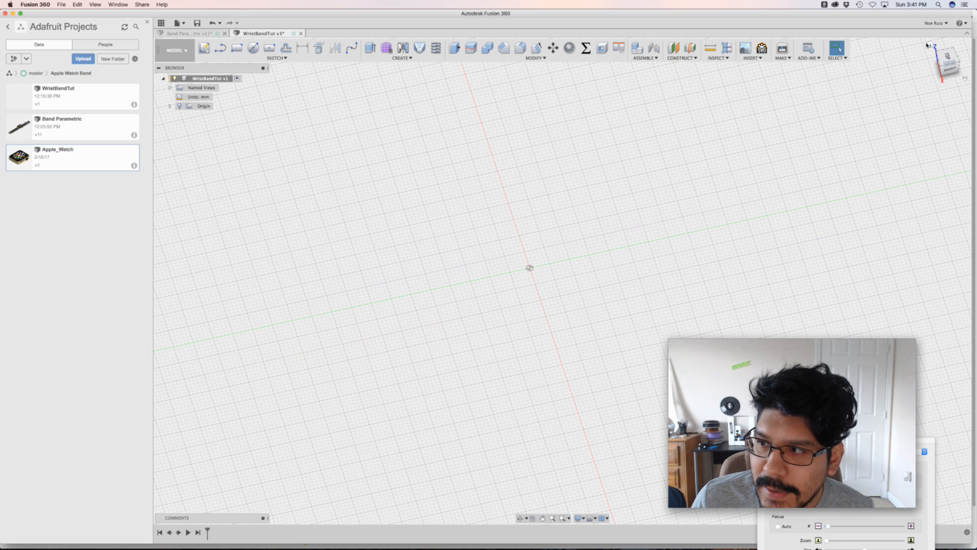
{"action": "left_click", "coordinate": [930, 44]}
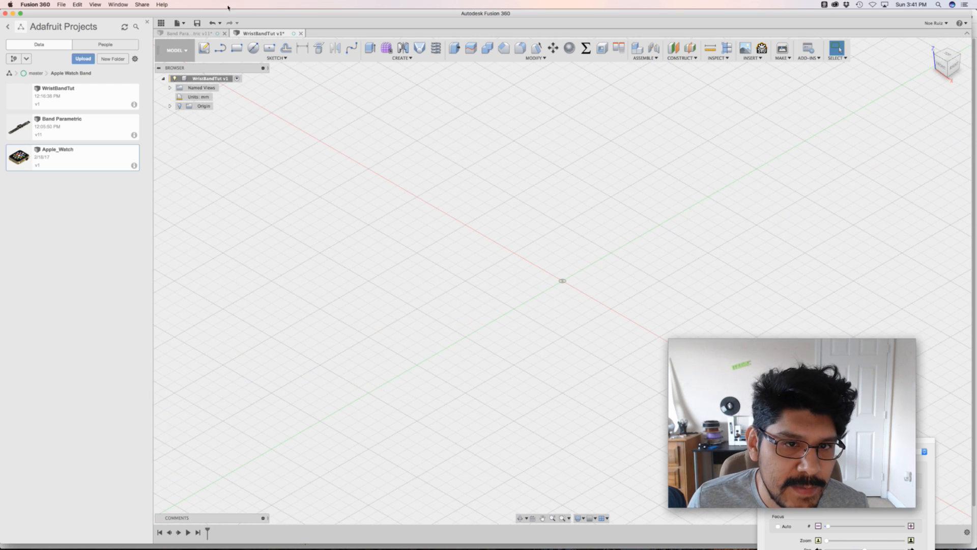
{"action": "right_click", "coordinate": [220, 79]}
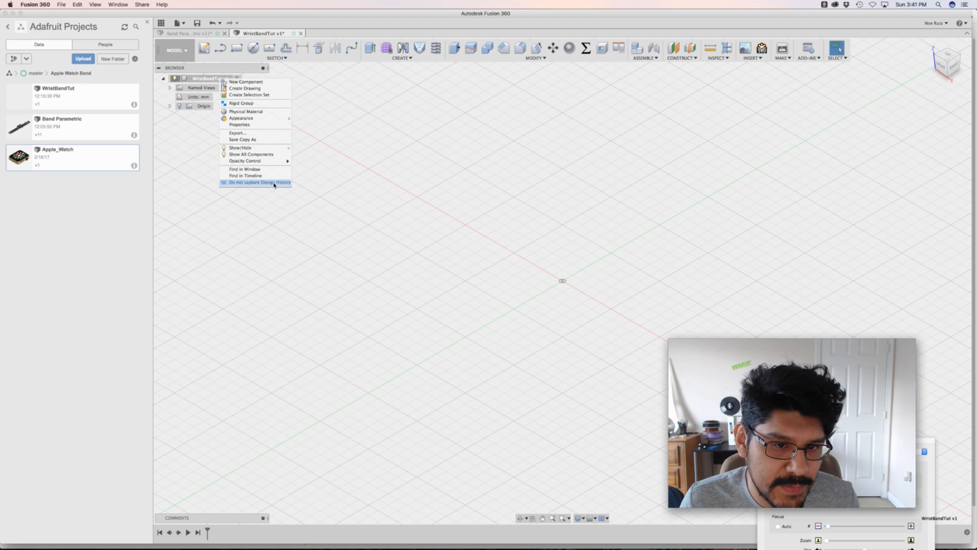
{"action": "left_click", "coordinate": [222, 522]}
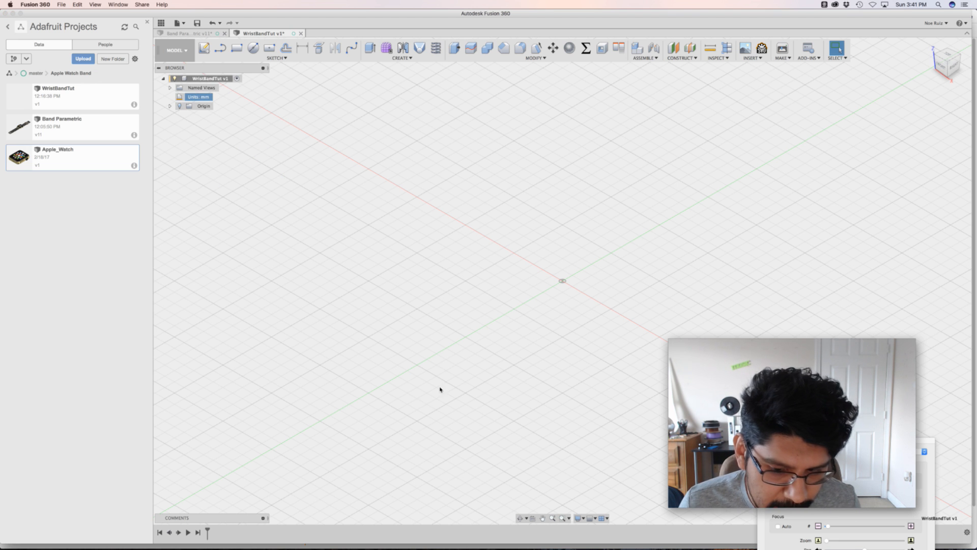
- Insert the Apple_Watch model into the WristBandTut design and accept its default position without any offset
{"action": "middle_click_drag", "start_coordinate": [561, 254], "coordinate": [556, 272]}
{"action": "scroll", "coordinate": [556, 272], "scroll_direction": "down", "scroll_amount": 3}
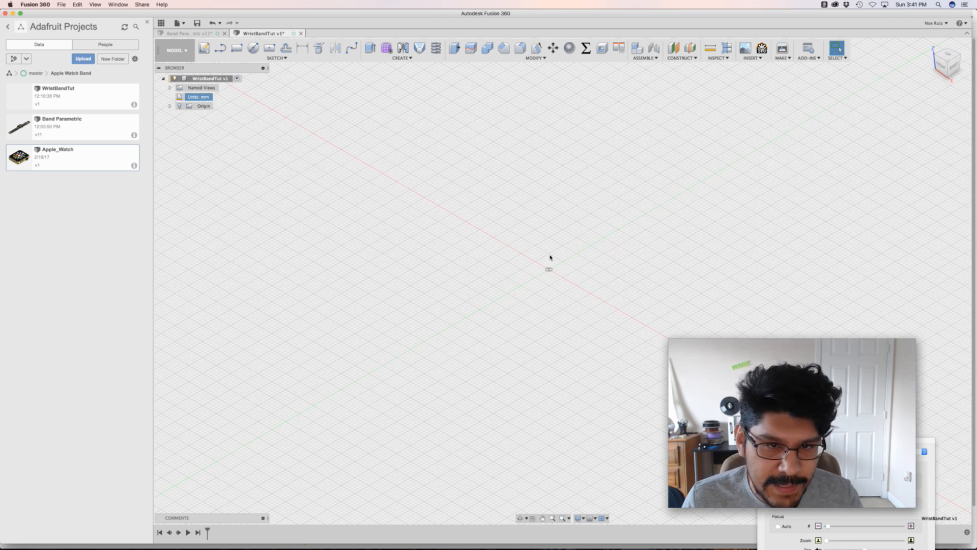
{"action": "right_click", "coordinate": [84, 153]}
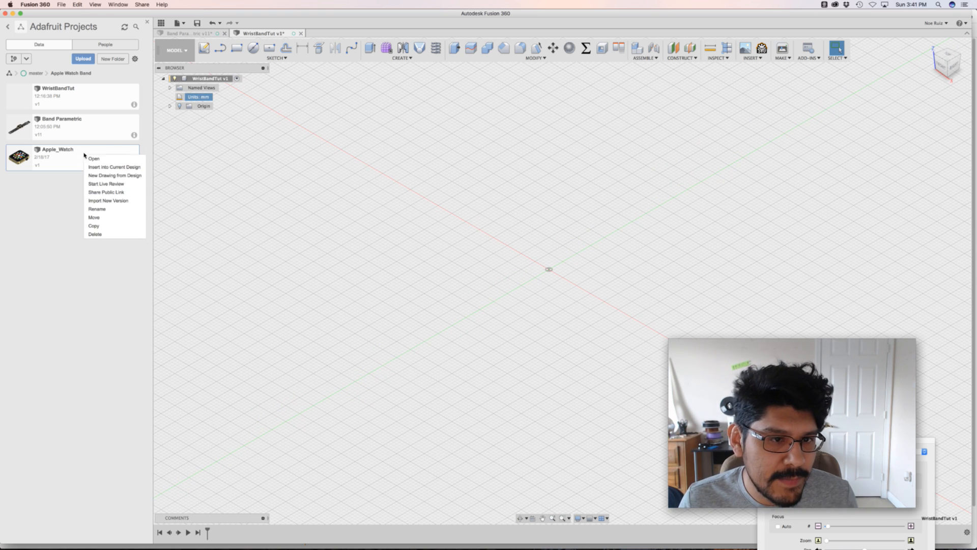
{"action": "right_click", "coordinate": [80, 164]}
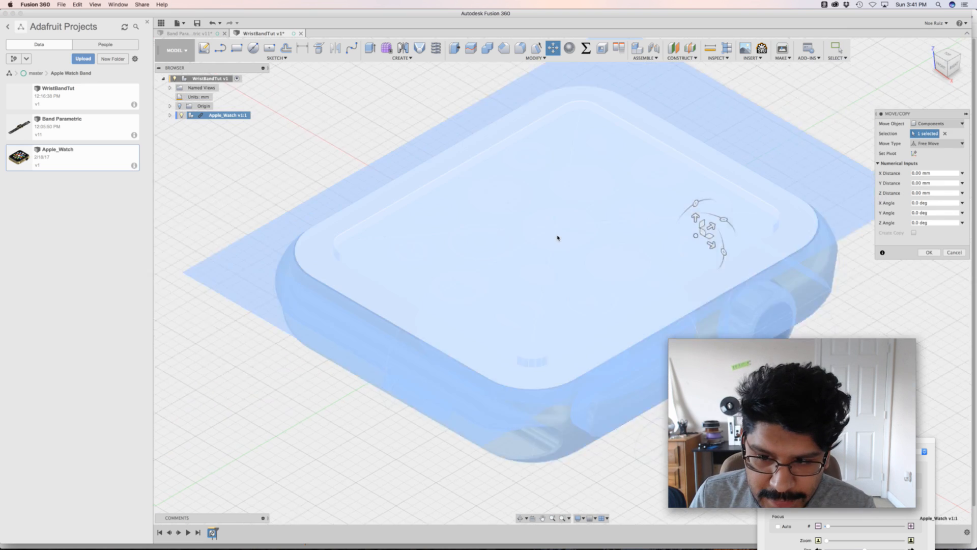
{"action": "scroll", "coordinate": [558, 237], "scroll_direction": "down", "scroll_amount": 5}
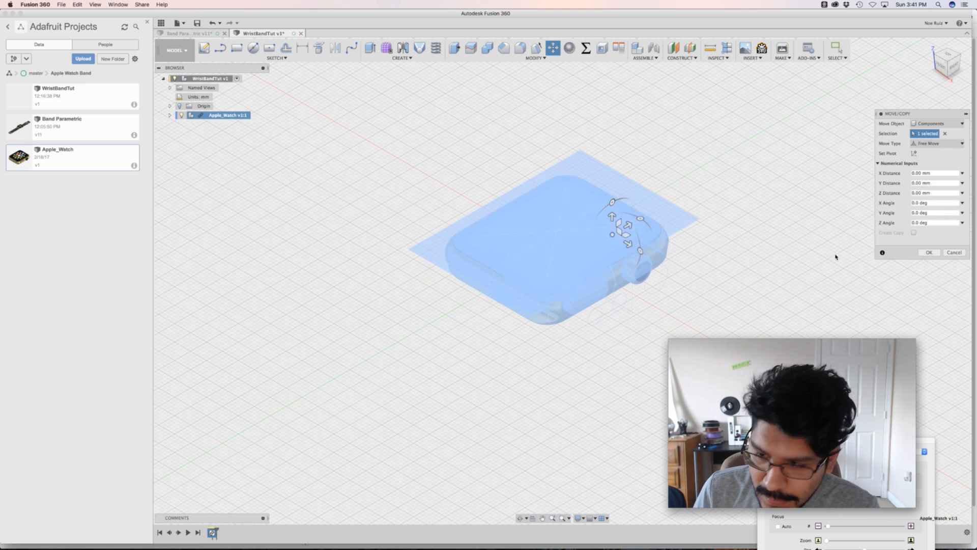
{"action": "left_click", "coordinate": [927, 252]}
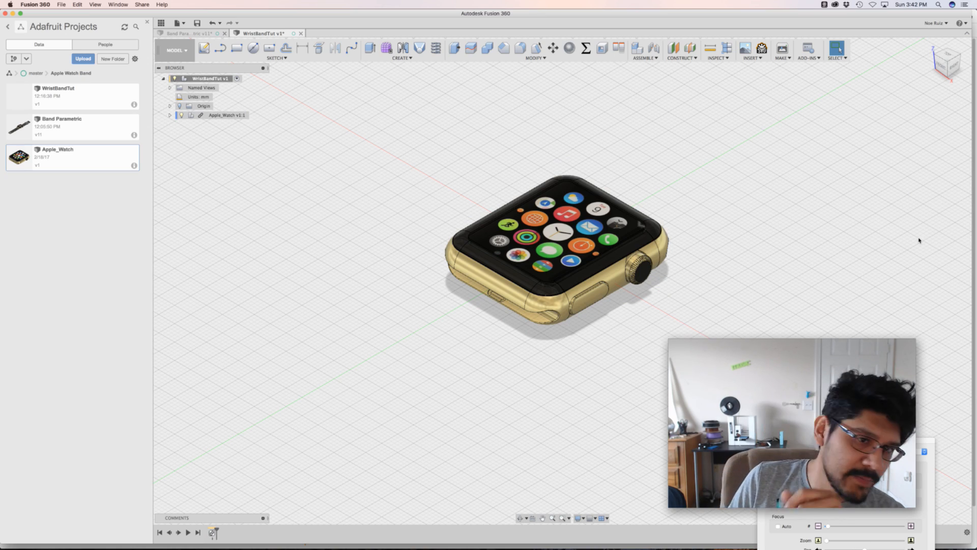
- Show the watch from the top and create a new component named Wrist Band under the WristBandTut root
{"action": "scroll", "coordinate": [847, 258], "scroll_direction": "down", "scroll_amount": 3}
{"action": "scroll", "coordinate": [843, 257], "scroll_direction": "up", "scroll_amount": 5}
{"action": "middle_click_drag", "start_coordinate": [761, 242], "coordinate": [717, 282], "text": "shift"}
{"action": "left_click", "coordinate": [947, 60]}
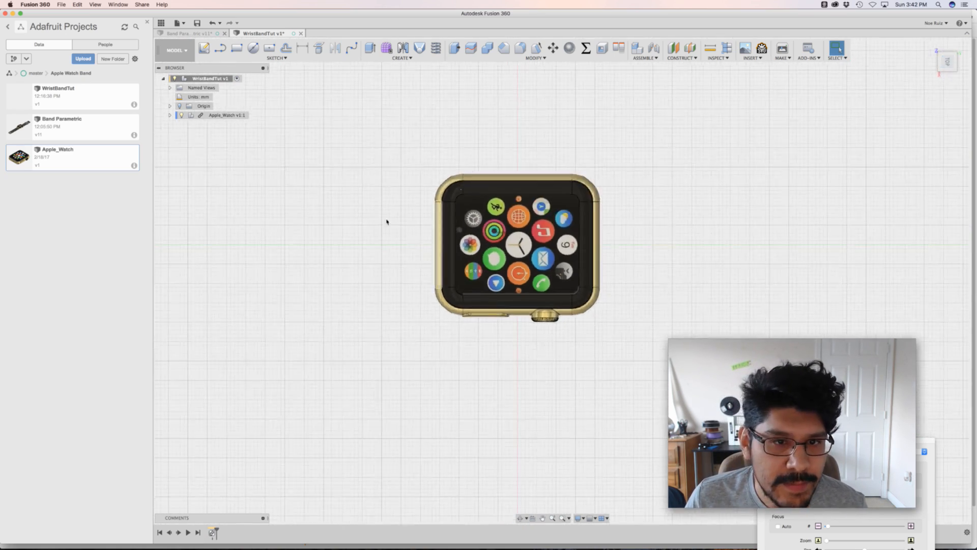
{"action": "right_click", "coordinate": [229, 81]}
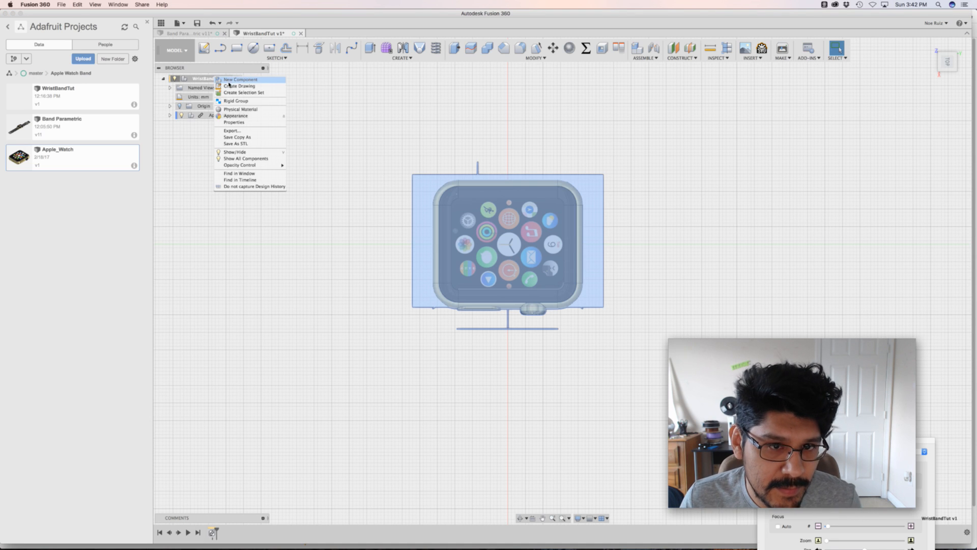
{"action": "left_click", "coordinate": [232, 80]}
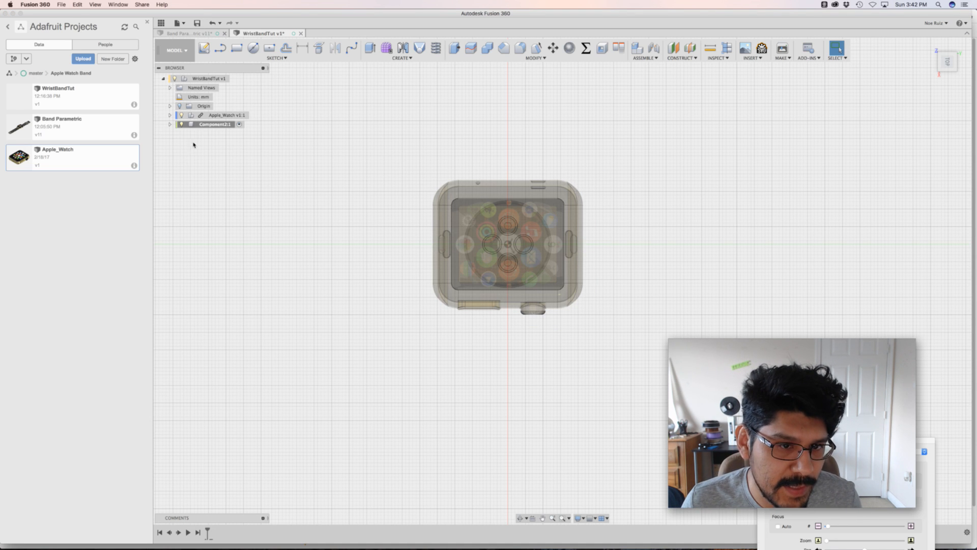
{"action": "double_click", "coordinate": [212, 125]}
{"action": "type", "text": "Wrist B"}
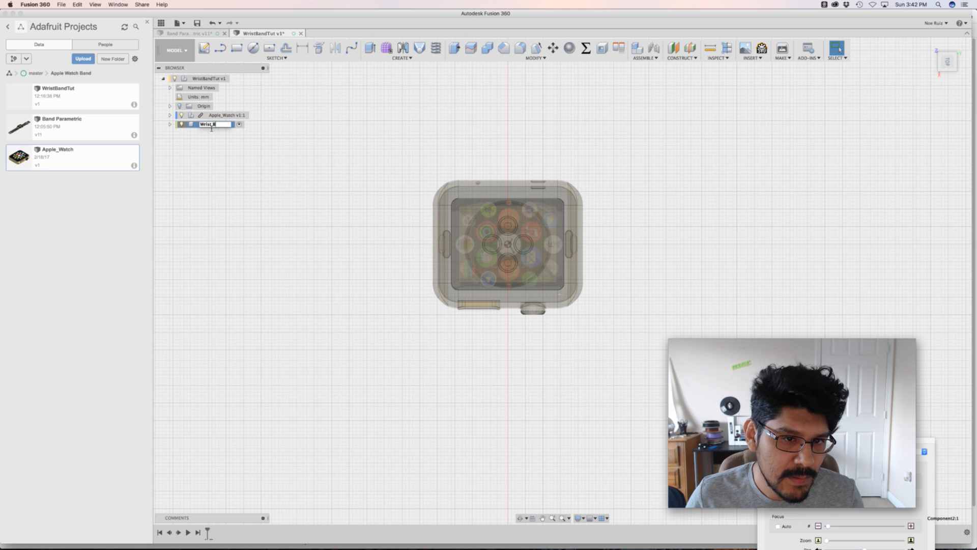
{"action": "type", "text": "and"}
{"action": "key", "text": "Return"}
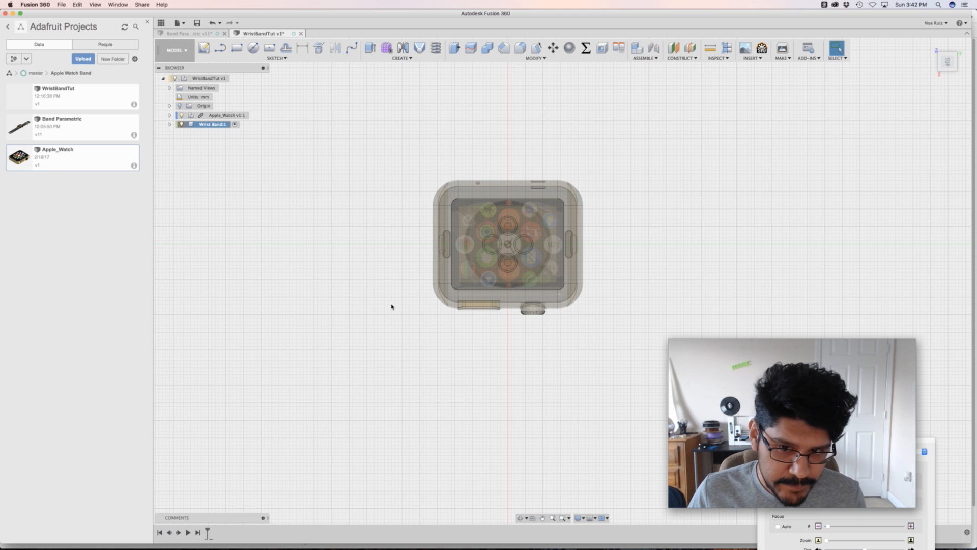
{"action": "key", "text": "super+Tab"}
{"action": "key", "text": "super+Tab"}
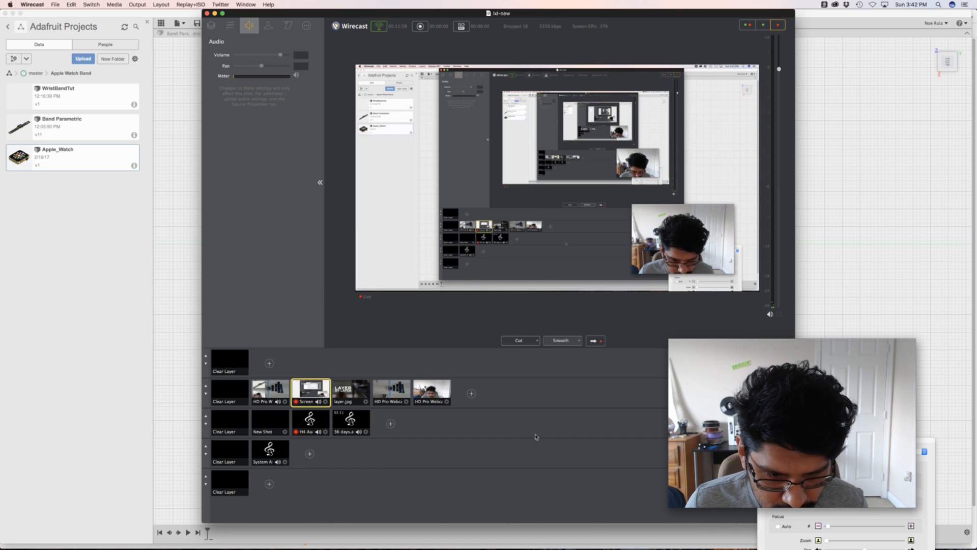
{"action": "left_click", "coordinate": [855, 253]}
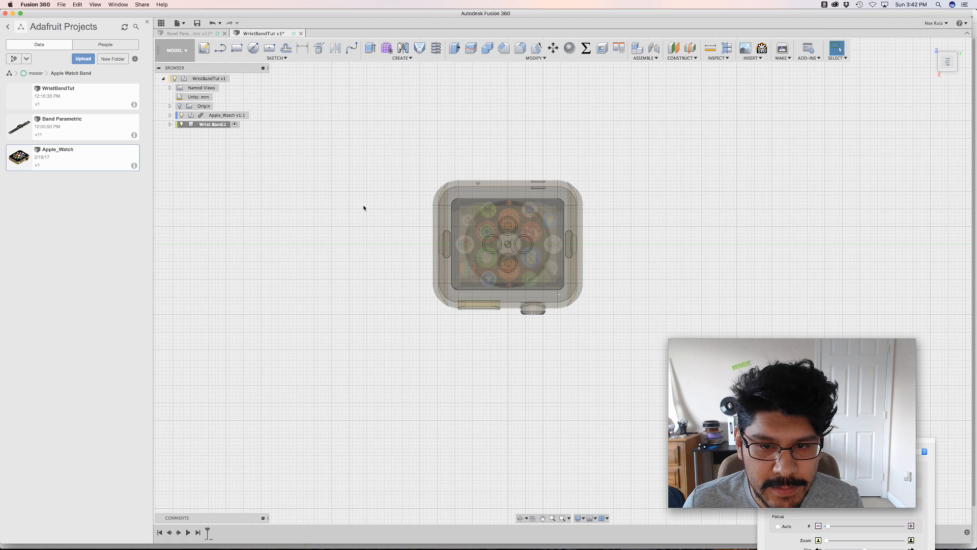
- Open the parameters and delete the existing user parameters BandWidth, BandALang and BandBLang
{"action": "middle_click_drag", "start_coordinate": [430, 155], "coordinate": [406, 218], "text": "shift"}
{"action": "scroll", "coordinate": [406, 218], "scroll_direction": "up", "scroll_amount": 3}
{"action": "scroll", "coordinate": [423, 208], "scroll_direction": "down", "scroll_amount": 3}
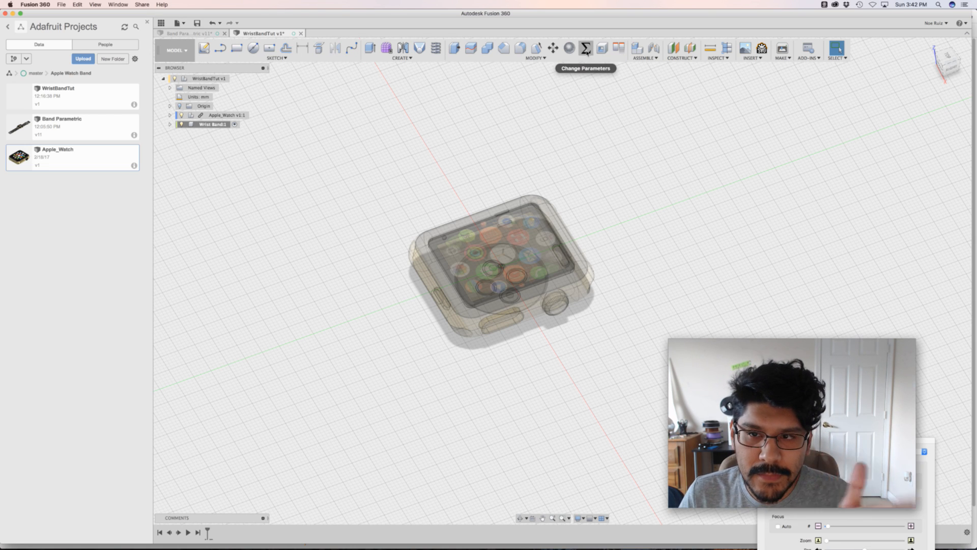
{"action": "left_click", "coordinate": [536, 58]}
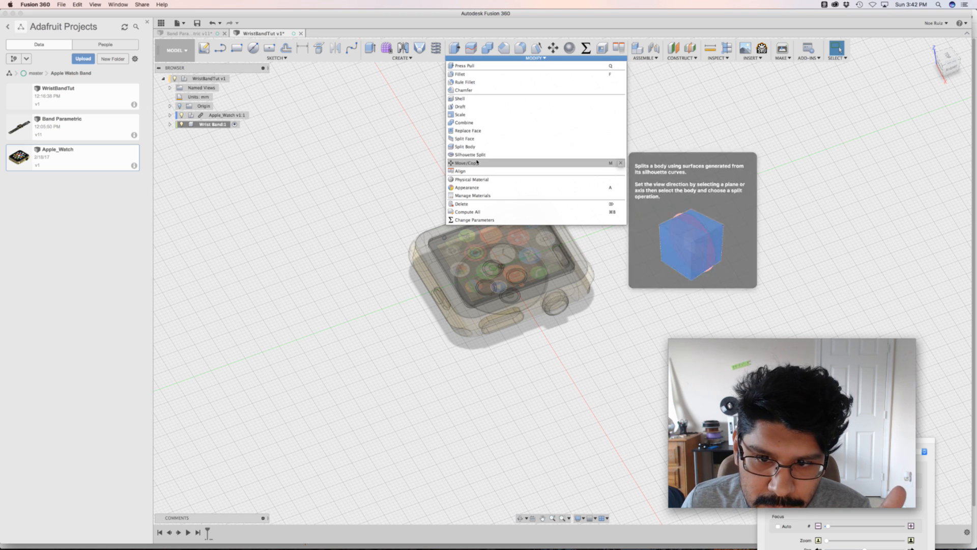
{"action": "left_click", "coordinate": [588, 50]}
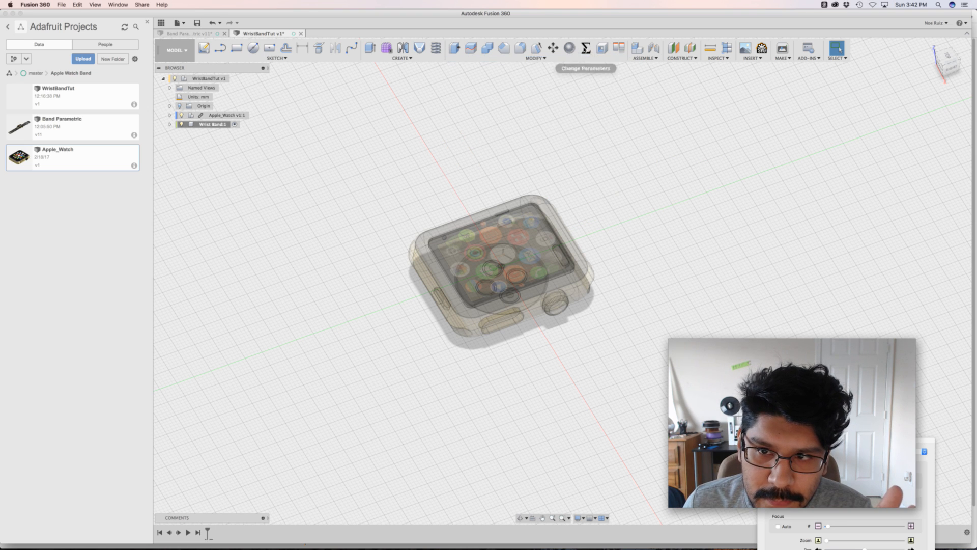
{"action": "left_click", "coordinate": [587, 48]}
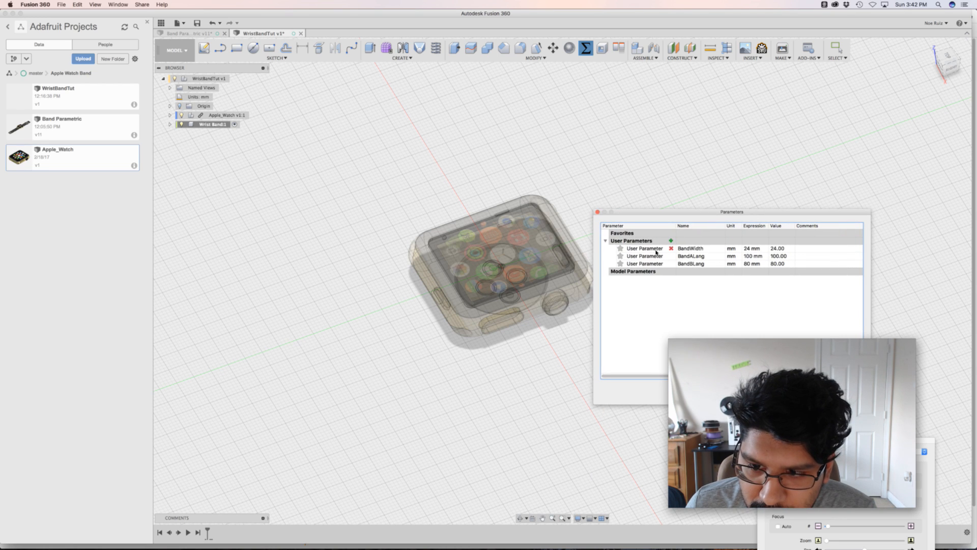
{"action": "left_click", "coordinate": [671, 249]}
{"action": "left_click", "coordinate": [671, 249]}
{"action": "left_click", "coordinate": [670, 249]}
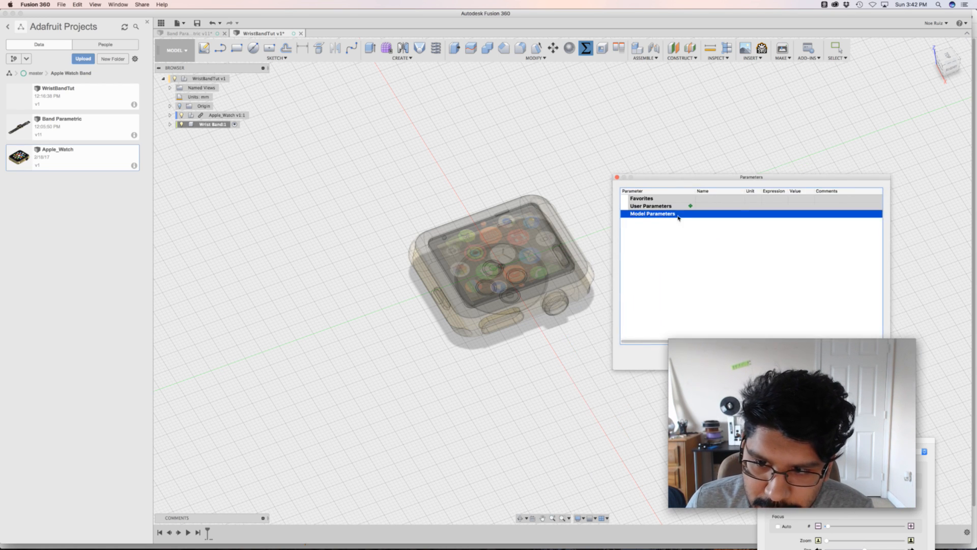
- Add a user parameter named BandWidth in mm with the expression 24
{"action": "left_click", "coordinate": [693, 206]}
{"action": "left_click", "coordinate": [691, 206]}
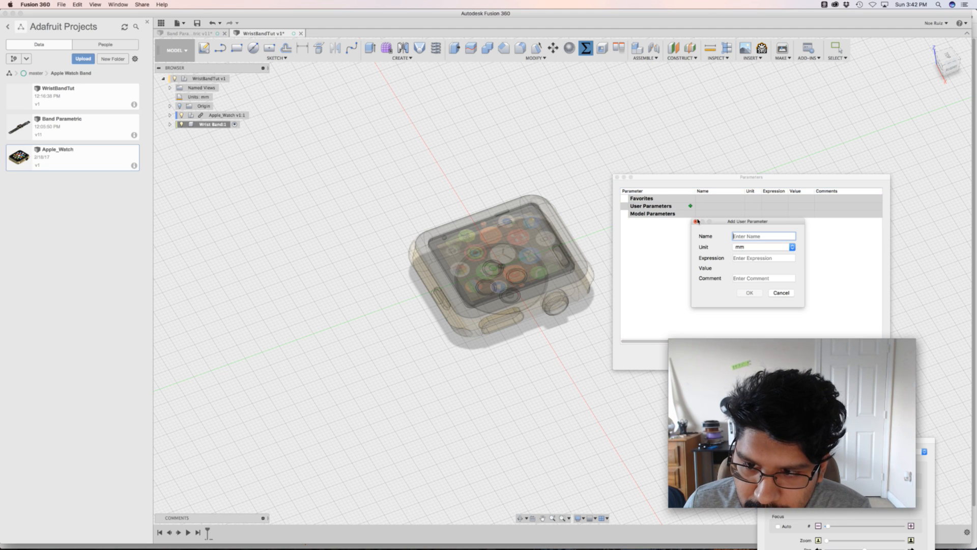
{"action": "left_click_drag", "start_coordinate": [721, 222], "coordinate": [491, 230]}
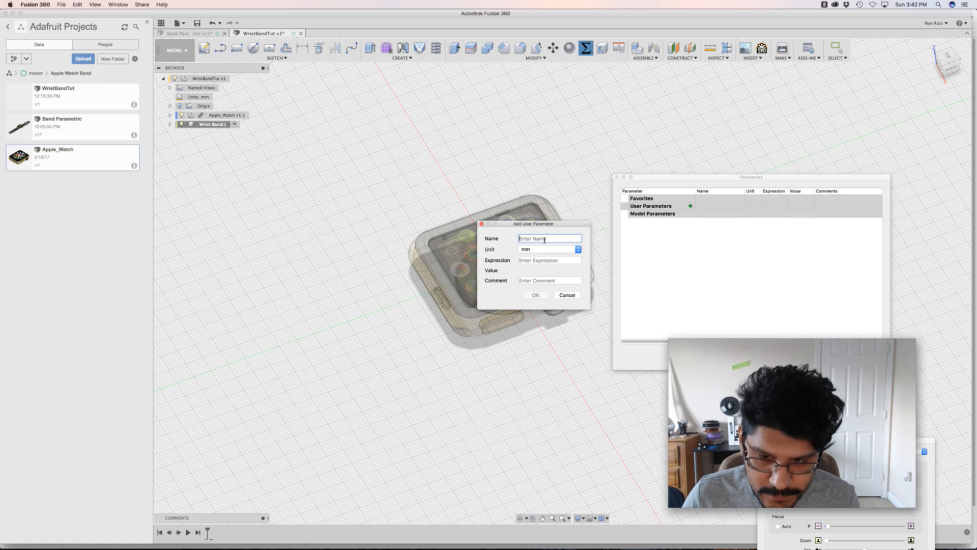
{"action": "type", "text": "Wr"}
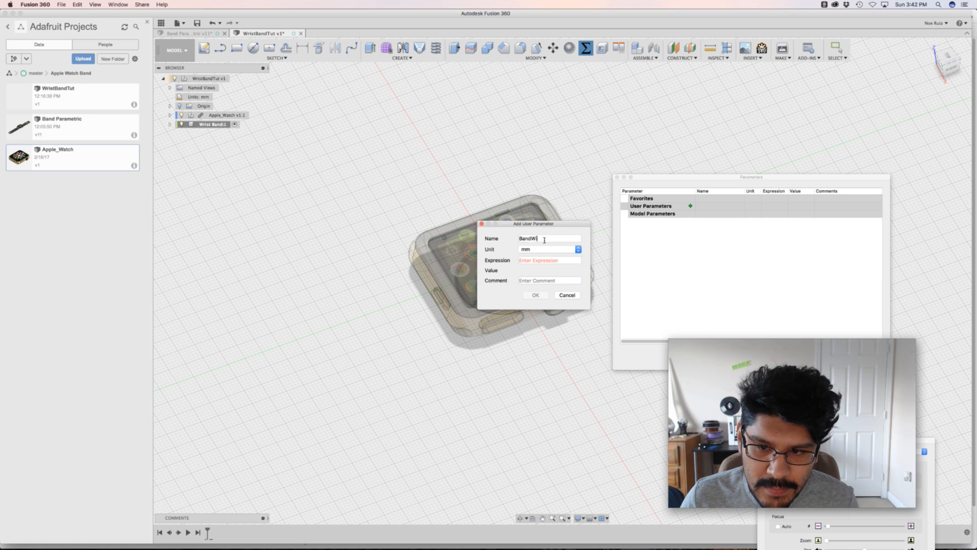
{"action": "key", "text": "Tab"}
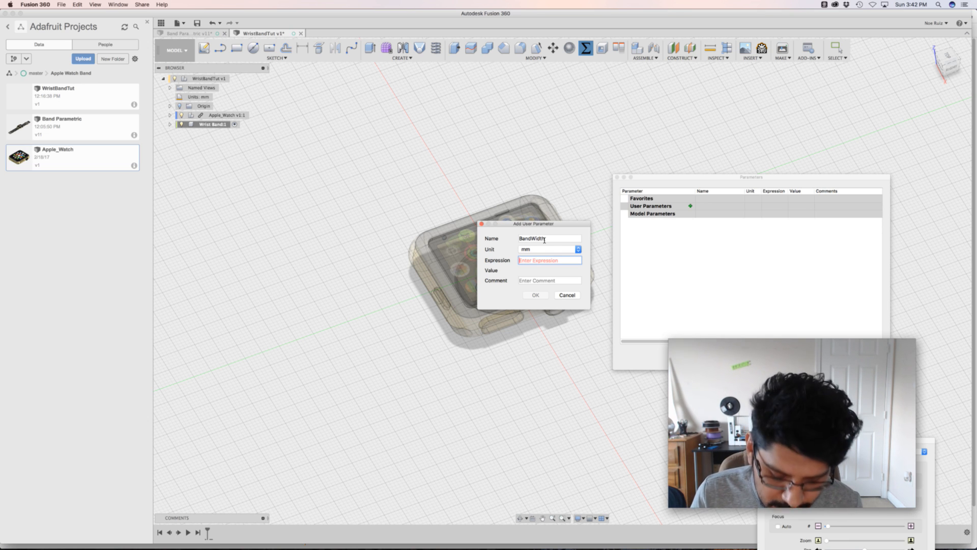
{"action": "type", "text": "24"}
{"action": "key", "text": "Return"}
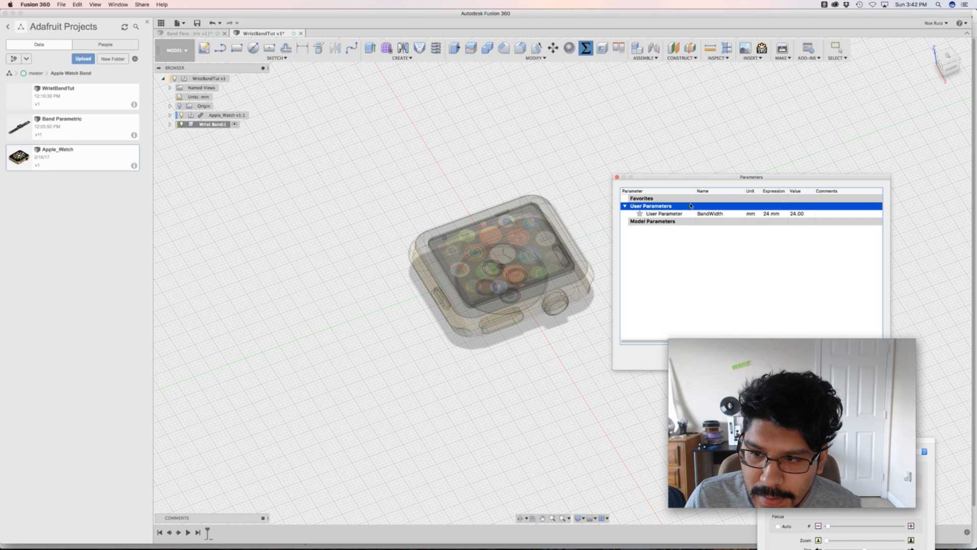
{"action": "left_click", "coordinate": [691, 206]}
{"action": "type", "text": "BandALeng"}
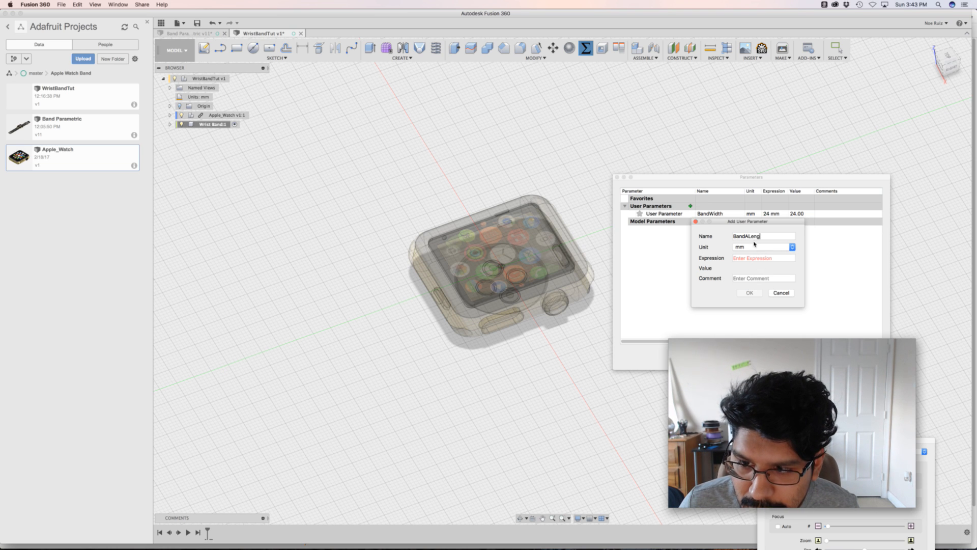
{"action": "left_click", "coordinate": [782, 292]}
- Add a user parameter named BandA in mm with the expression 80
{"action": "left_click", "coordinate": [690, 205]}
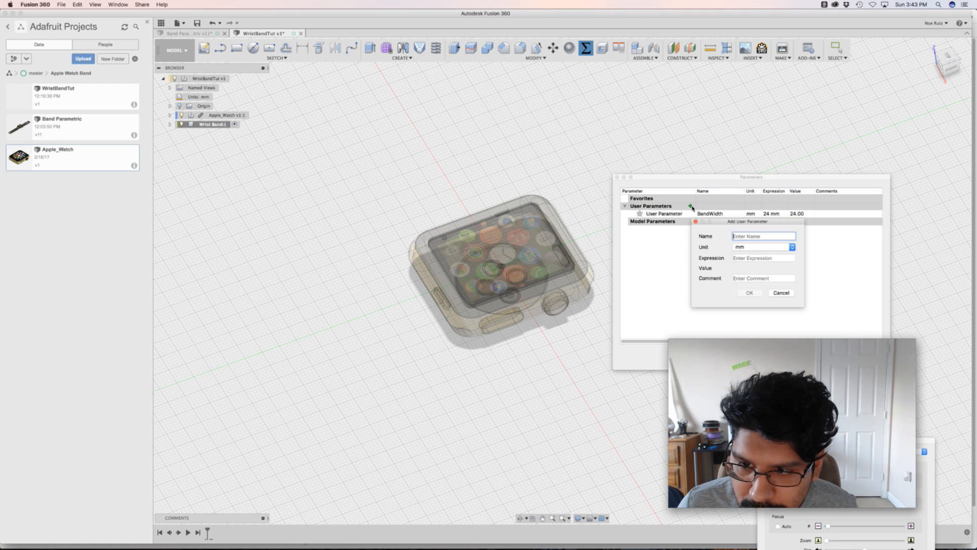
{"action": "type", "text": "BandA"}
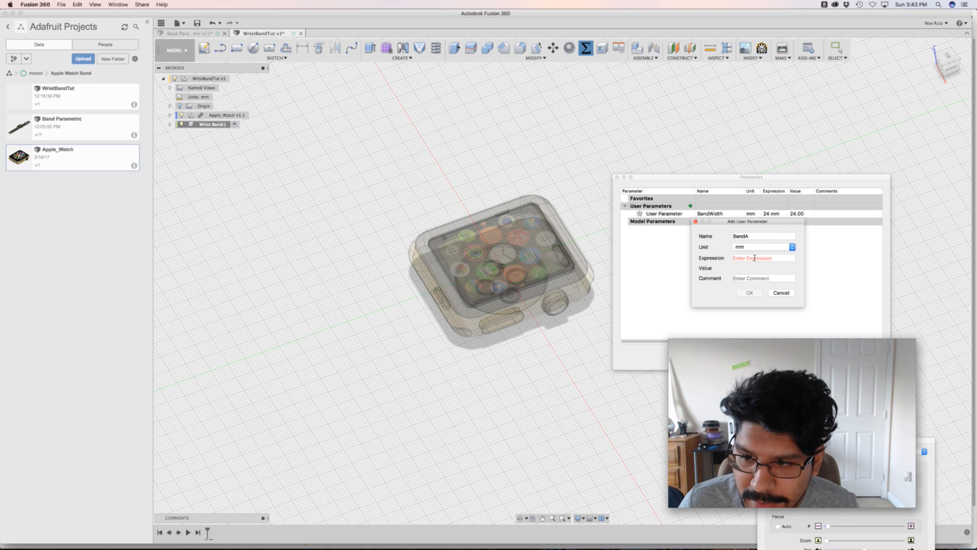
{"action": "left_click", "coordinate": [754, 258]}
{"action": "type", "text": "4"}
{"action": "key", "text": "BackSpace"}
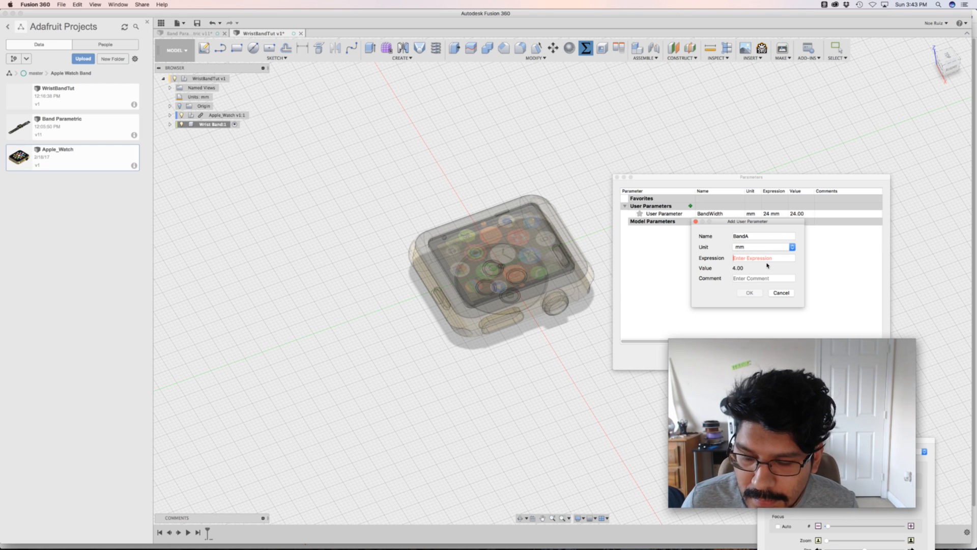
{"action": "type", "text": "80"}
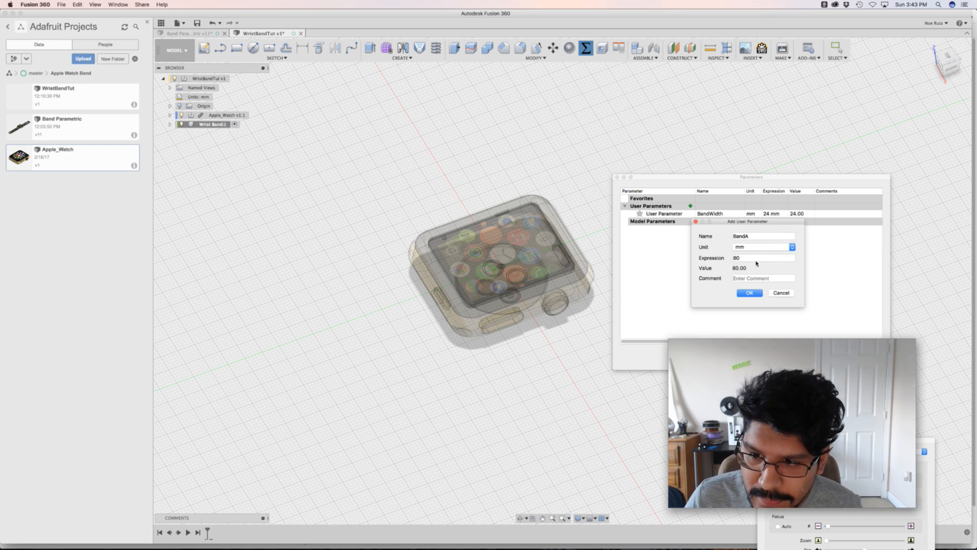
{"action": "left_click", "coordinate": [749, 293]}
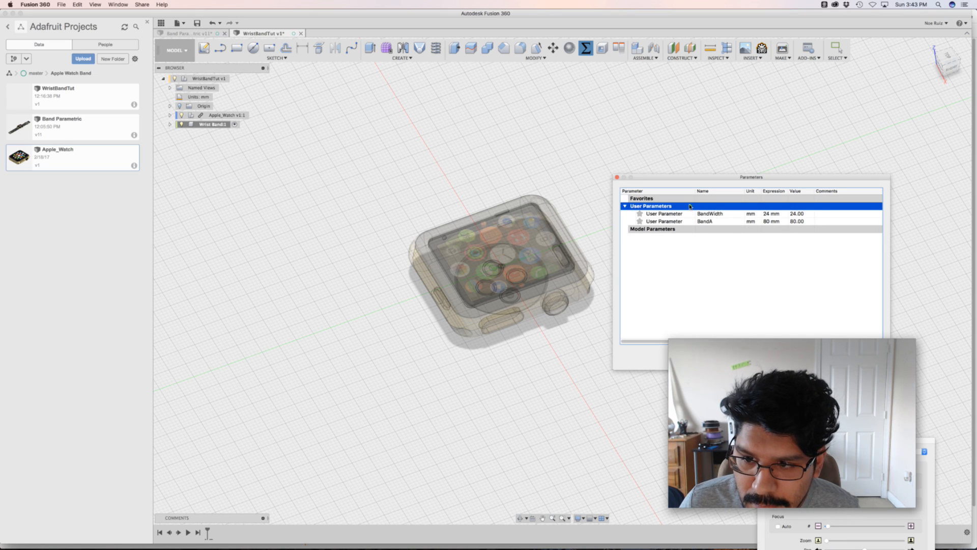
- Add a user parameter named BandB in mm with the expression 100 and close the parameters
{"action": "left_click", "coordinate": [690, 206]}
{"action": "type", "text": "band"}
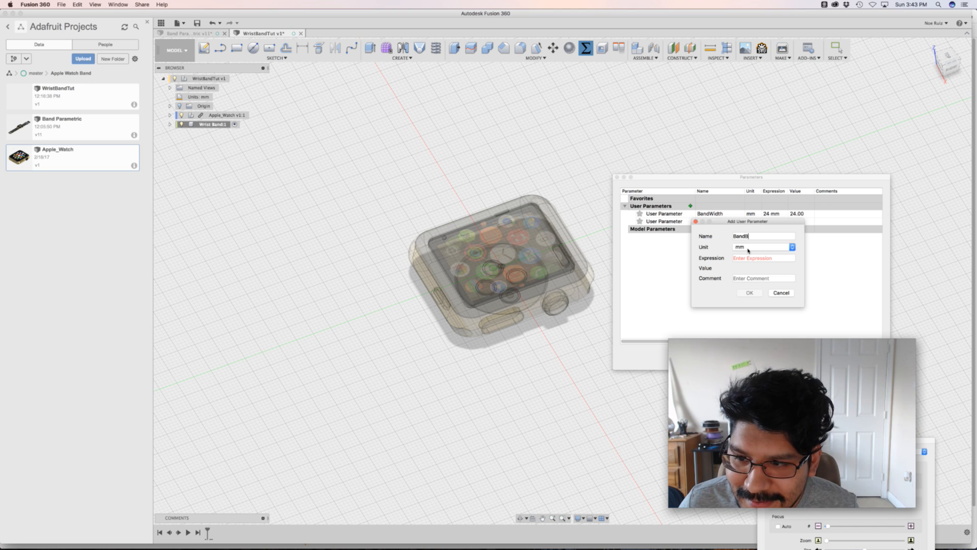
{"action": "type", "text": "Bq"}
{"action": "key", "text": "BackSpace"}
{"action": "key", "text": "Tab"}
{"action": "type", "text": "100"}
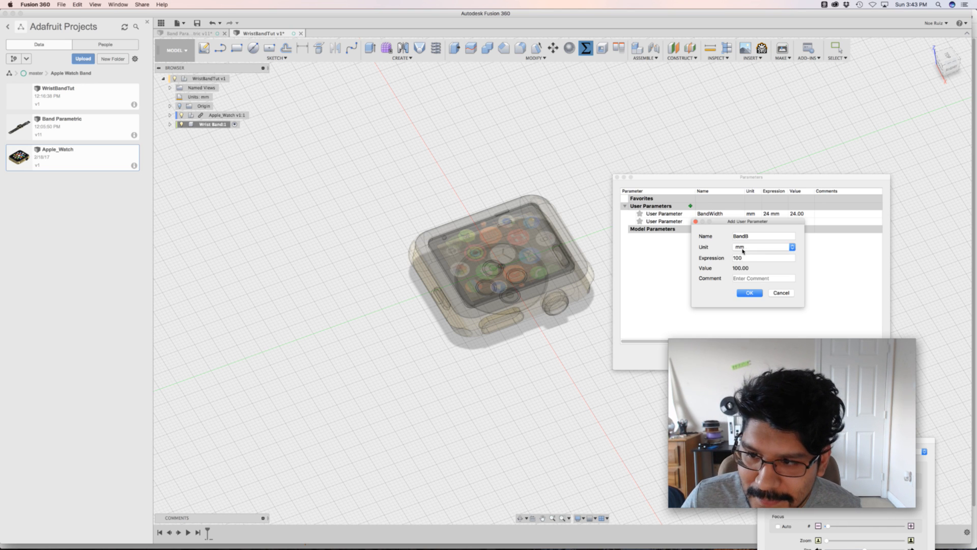
{"action": "left_click_drag", "start_coordinate": [745, 222], "coordinate": [739, 257]}
{"action": "left_click", "coordinate": [744, 329]}
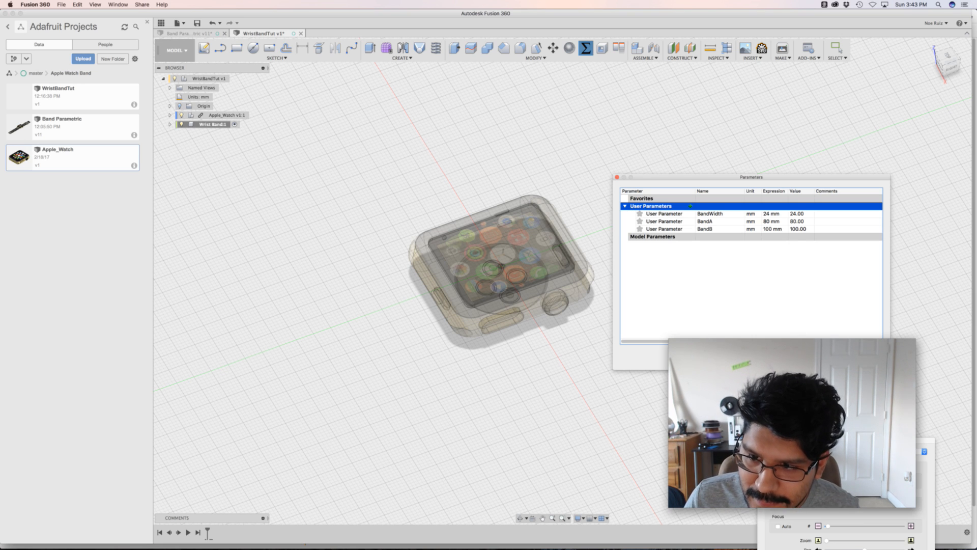
{"action": "left_click", "coordinate": [864, 359]}
- Show the watch from the top and start a sketch on the horizontal plane in the Wrist Band component
{"action": "scroll", "coordinate": [703, 258], "scroll_direction": "down", "scroll_amount": 2}
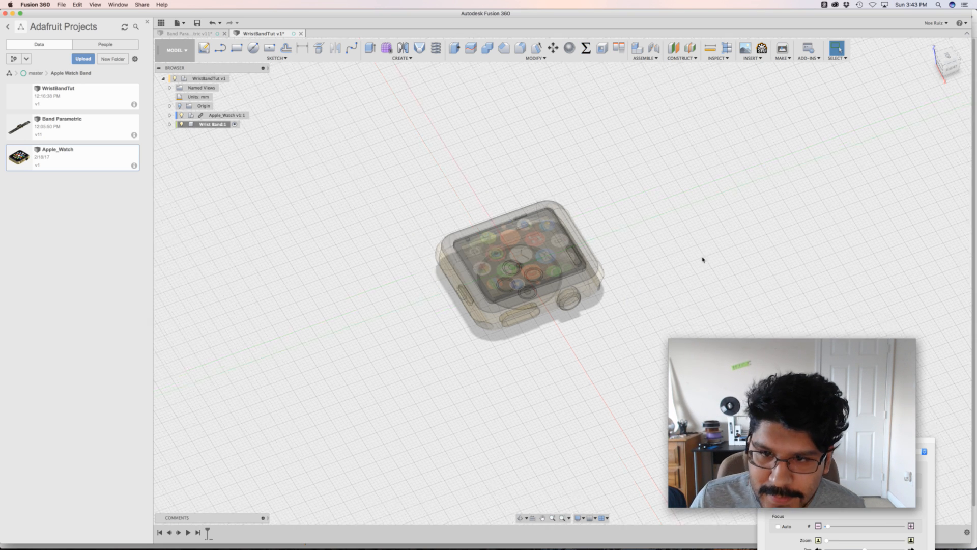
{"action": "scroll", "coordinate": [699, 256], "scroll_direction": "up", "scroll_amount": 4}
{"action": "scroll", "coordinate": [698, 253], "scroll_direction": "down", "scroll_amount": 4}
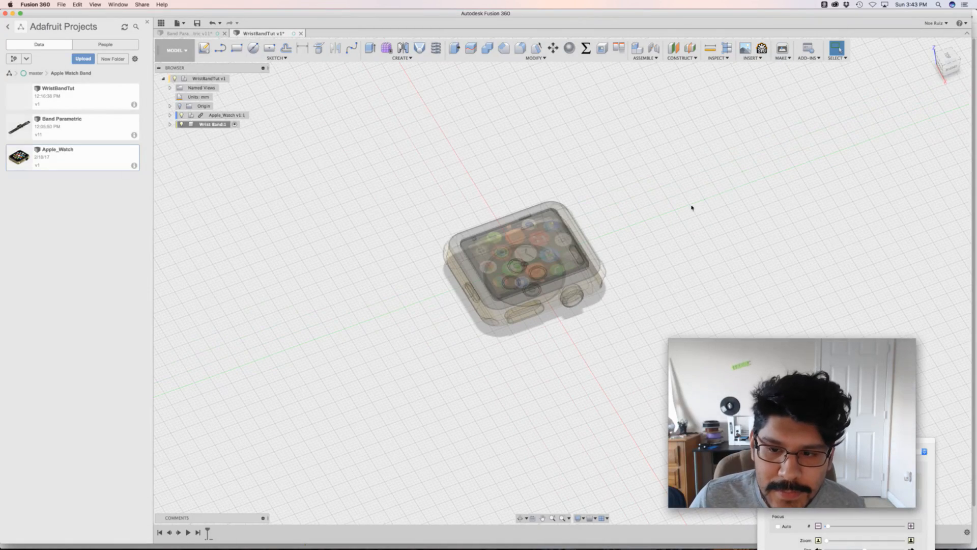
{"action": "left_click", "coordinate": [948, 57]}
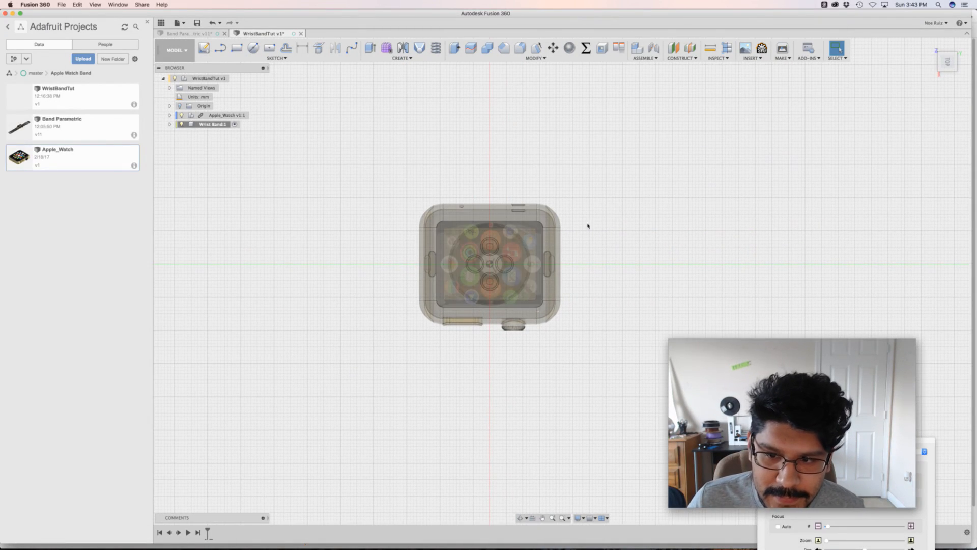
{"action": "left_click", "coordinate": [204, 47]}
{"action": "left_click", "coordinate": [524, 286]}
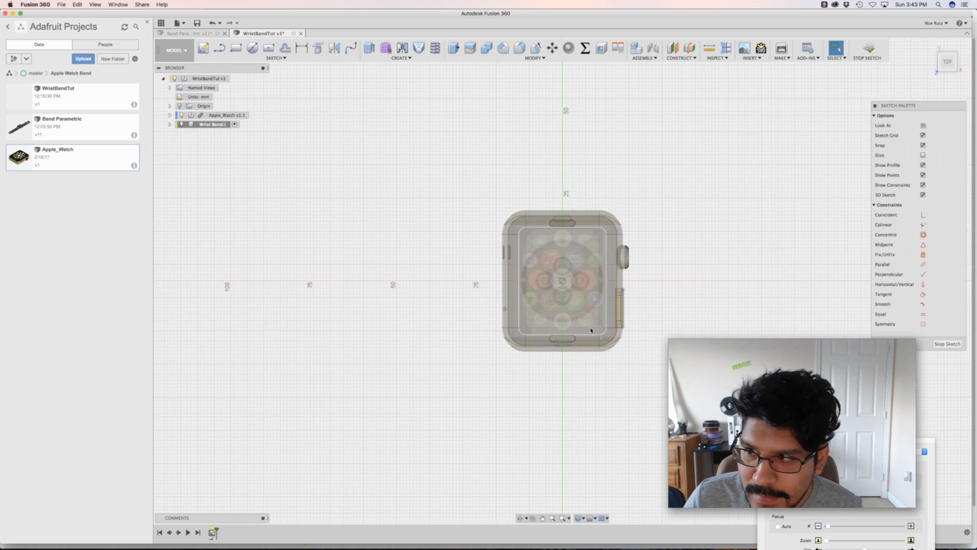
- Draw a center rectangle above the watch, centred on the vertical axis, with width BandWidth and a height of about 42 mm
{"action": "mouse_move", "coordinate": [532, 205]}
{"action": "middle_mouse_down"}
{"action": "mouse_move", "coordinate": [482, 388]}
{"action": "mouse_move", "coordinate": [504, 260]}
{"action": "middle_mouse_up"}
{"action": "scroll", "coordinate": [541, 290], "scroll_direction": "up", "scroll_amount": 4}
{"action": "scroll", "coordinate": [541, 290], "scroll_direction": "down", "scroll_amount": 2}
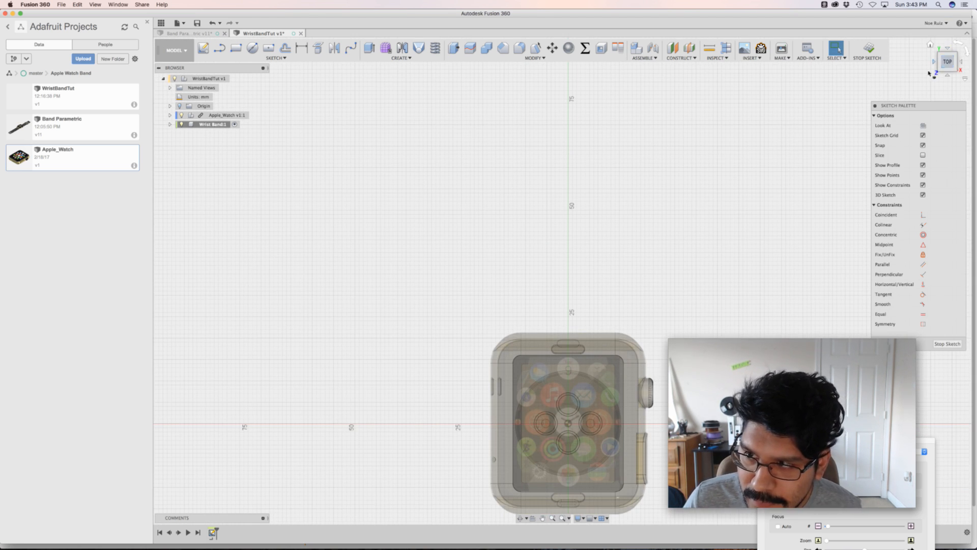
{"action": "middle_click_drag", "start_coordinate": [683, 271], "coordinate": [695, 321]}
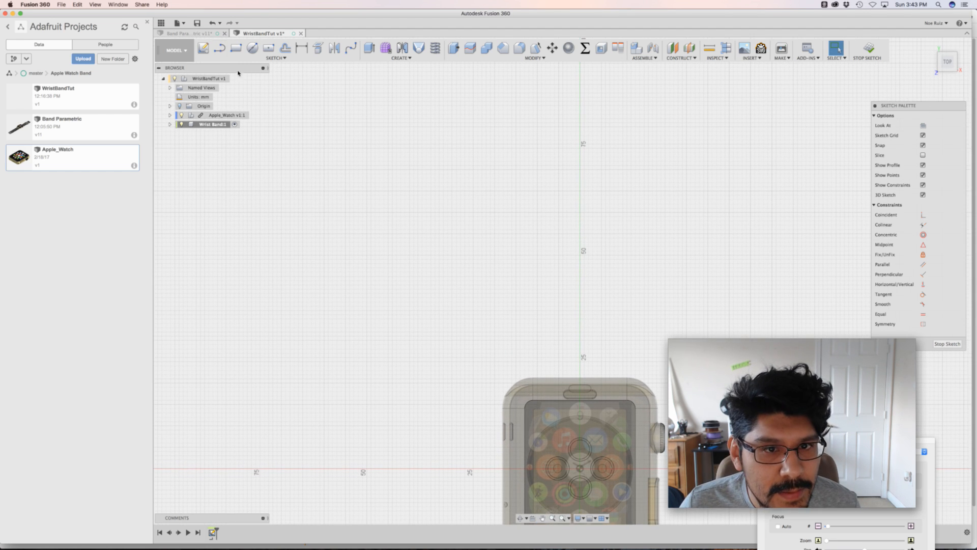
{"action": "left_click", "coordinate": [273, 48]}
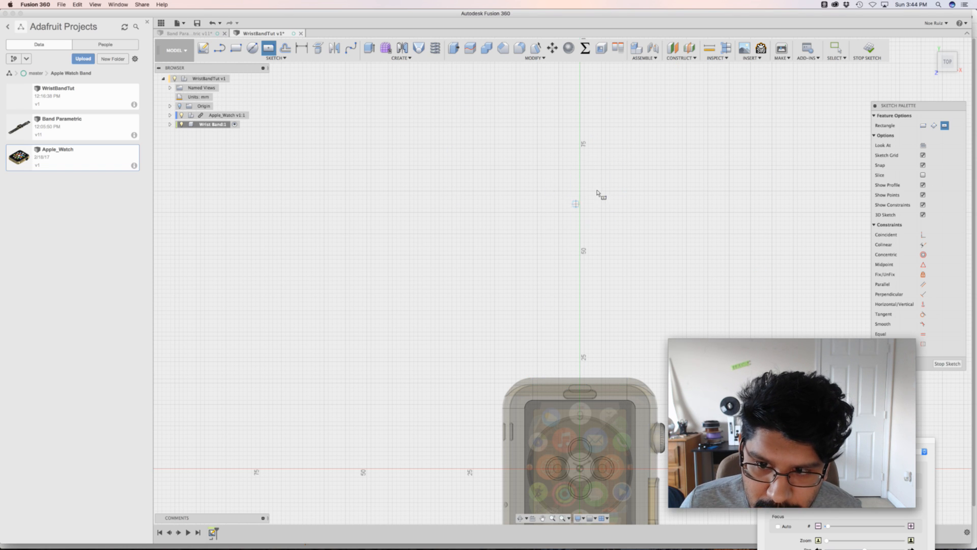
{"action": "left_click", "coordinate": [580, 234]}
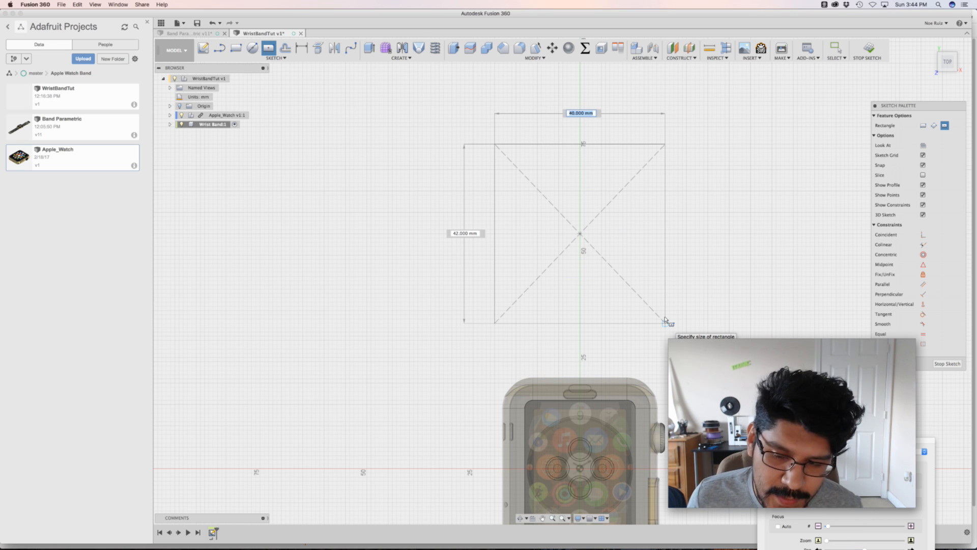
{"action": "type", "text": "w"}
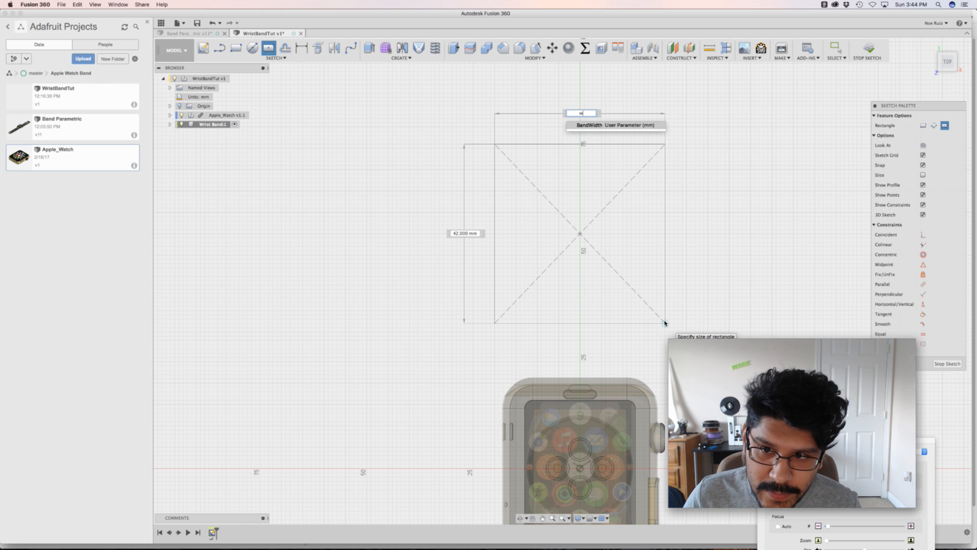
{"action": "key", "text": "Return"}
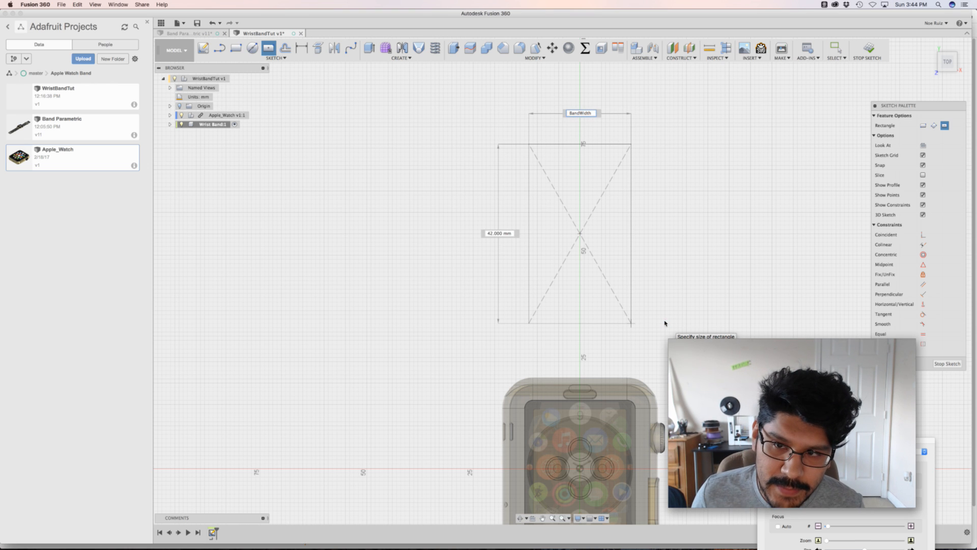
{"action": "key", "text": "Return"}
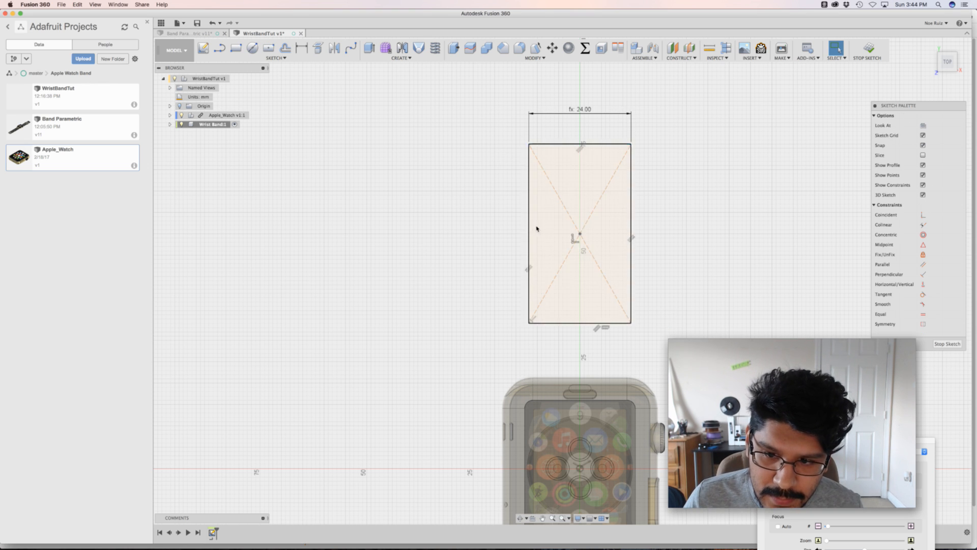
- Dimension the rectangle's long side with the user parameter BandA
{"action": "key", "text": "d"}
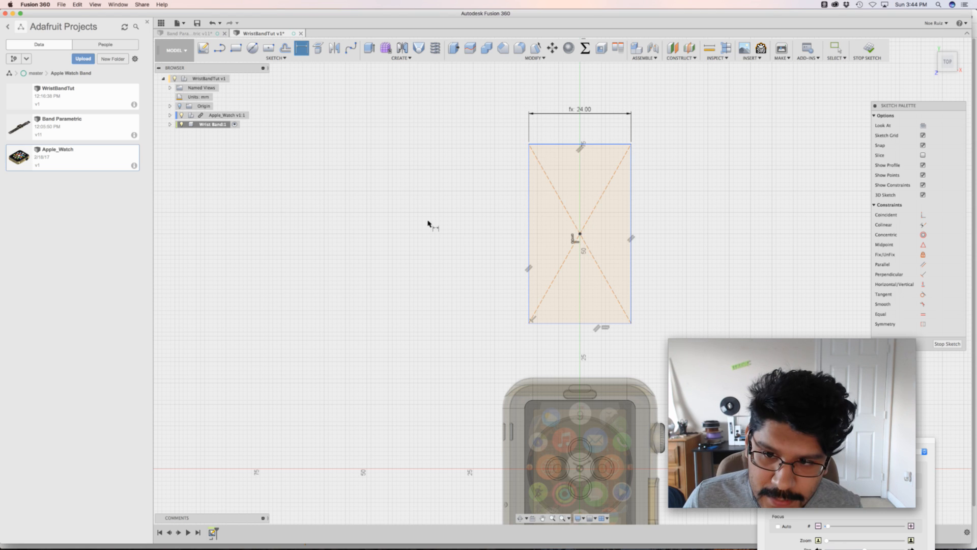
{"action": "left_click", "coordinate": [530, 223]}
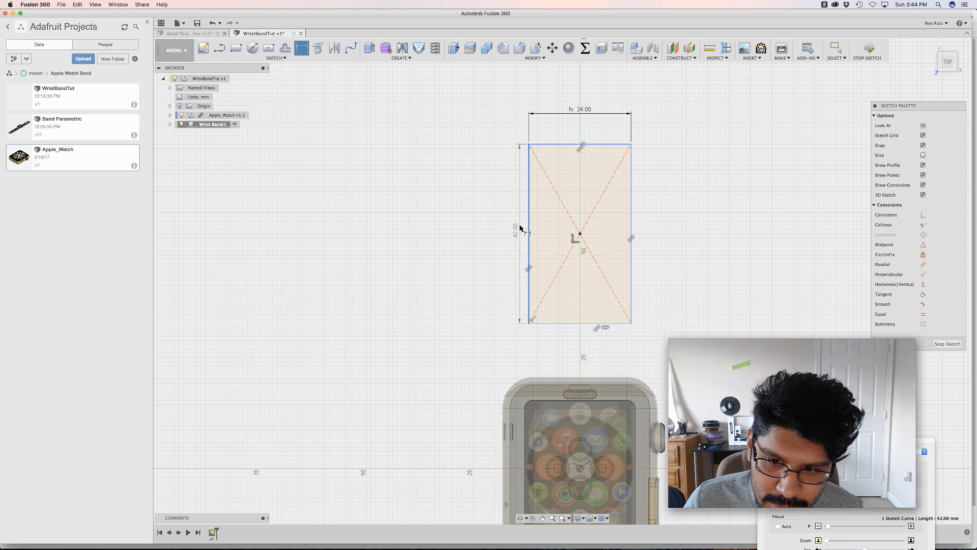
{"action": "left_click", "coordinate": [492, 227]}
{"action": "type", "text": "b"}
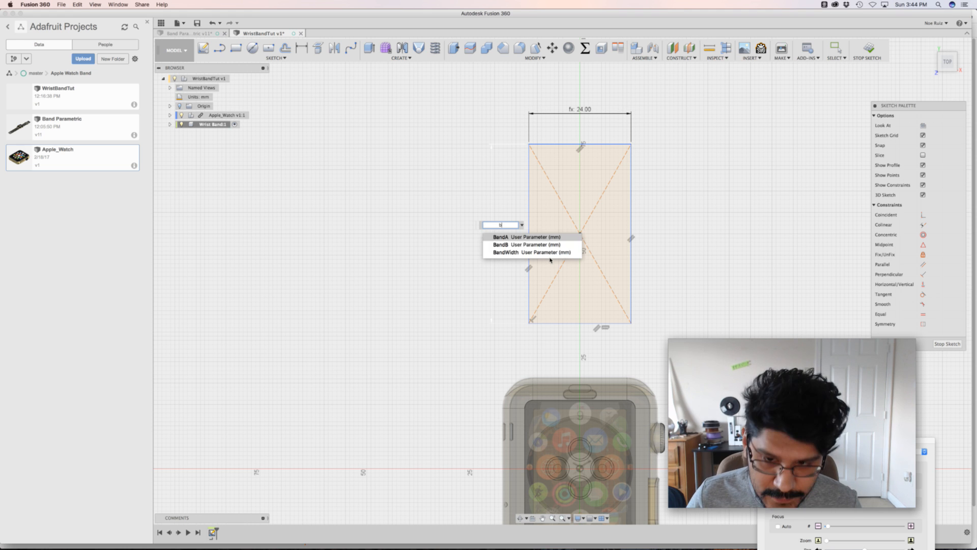
{"action": "type", "text": "and"}
{"action": "key", "text": "Return"}
{"action": "key", "text": "Return"}
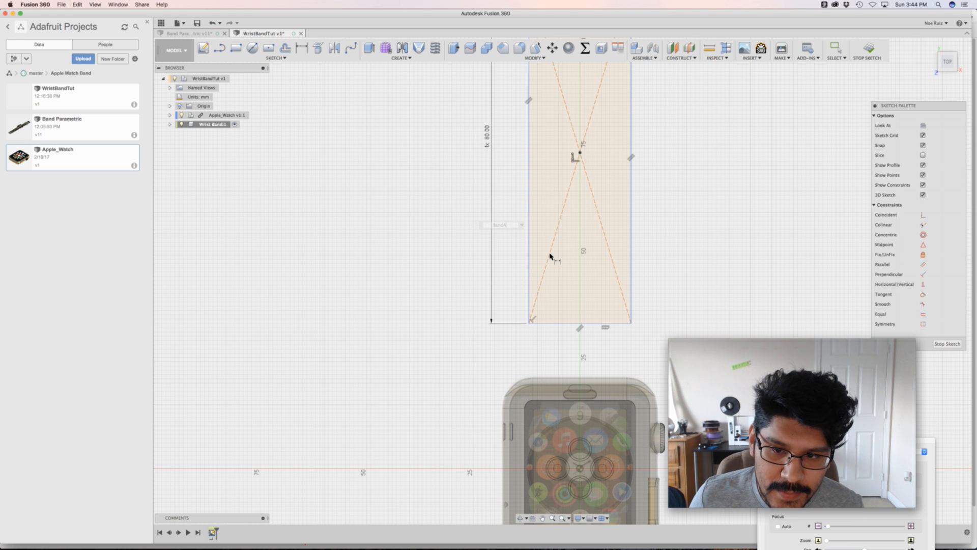
{"action": "scroll", "coordinate": [546, 260], "scroll_direction": "up", "scroll_amount": 3}
{"action": "scroll", "coordinate": [529, 254], "scroll_direction": "down", "scroll_amount": 6}
{"action": "scroll", "coordinate": [698, 188], "scroll_direction": "down", "scroll_amount": 3}
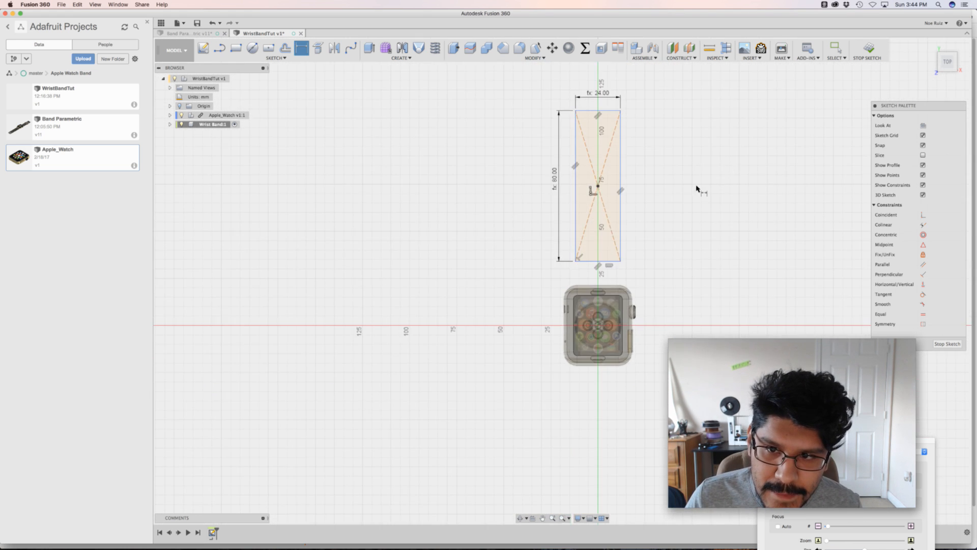
- Examine the gap between the band rectangle's near short edge and the strap slot at the end of the watch
{"action": "scroll", "coordinate": [630, 299], "scroll_direction": "up", "scroll_amount": 3}
{"action": "middle_click_drag", "start_coordinate": [630, 299], "coordinate": [607, 283], "text": "shift"}
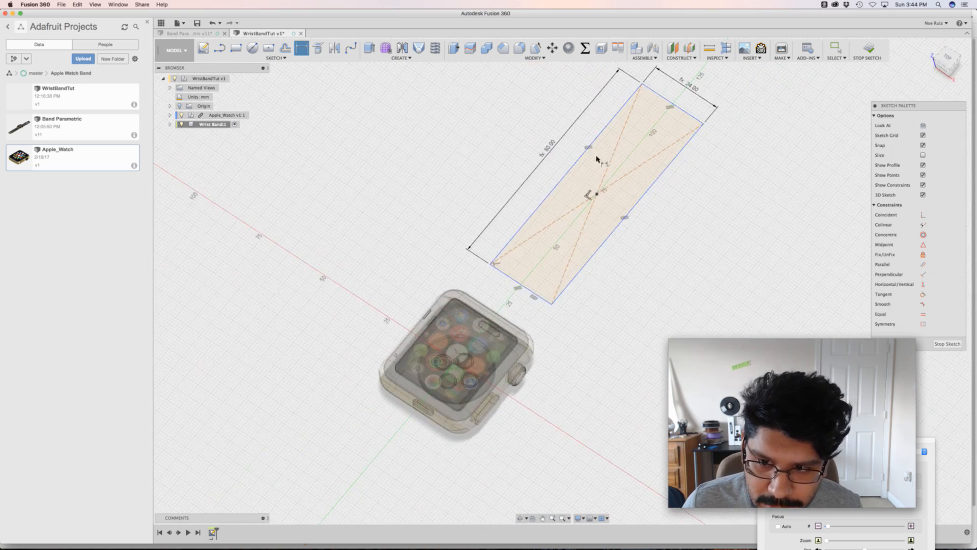
{"action": "scroll", "coordinate": [601, 194], "scroll_direction": "up", "scroll_amount": 3}
{"action": "scroll", "coordinate": [600, 191], "scroll_direction": "down", "scroll_amount": 5}
{"action": "key", "text": "Escape"}
{"action": "scroll", "coordinate": [598, 190], "scroll_direction": "up", "scroll_amount": 3}
{"action": "scroll", "coordinate": [599, 191], "scroll_direction": "up", "scroll_amount": 3}
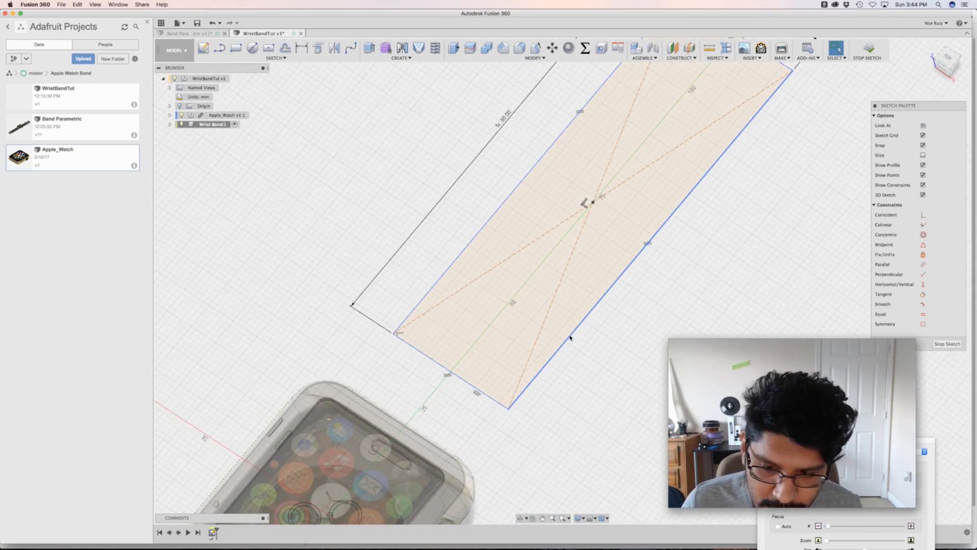
{"action": "scroll", "coordinate": [570, 337], "scroll_direction": "down", "scroll_amount": 4}
{"action": "scroll", "coordinate": [527, 383], "scroll_direction": "up", "scroll_amount": 5}
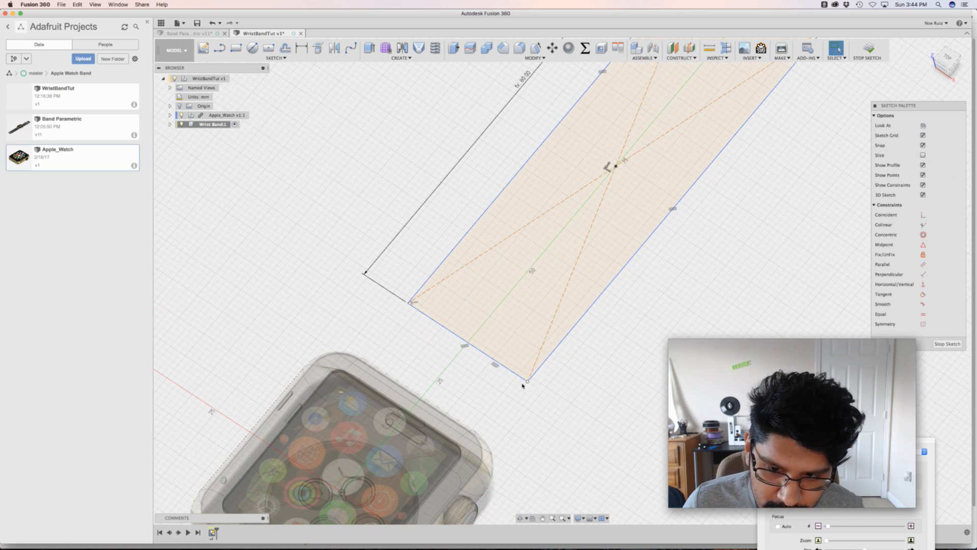
{"action": "mouse_move", "coordinate": [527, 381]}
{"action": "left_mouse_down"}
{"action": "mouse_move", "coordinate": [451, 350]}
{"action": "mouse_move", "coordinate": [503, 416]}
{"action": "mouse_move", "coordinate": [664, 352]}
{"action": "mouse_move", "coordinate": [511, 373]}
{"action": "mouse_move", "coordinate": [541, 378]}
{"action": "mouse_move", "coordinate": [545, 331]}
{"action": "left_mouse_up"}
{"action": "mouse_move", "coordinate": [545, 332]}
{"action": "middle_mouse_down", "text": "shift"}
{"action": "mouse_move", "coordinate": [490, 356]}
{"action": "mouse_move", "coordinate": [462, 349]}
{"action": "mouse_move", "coordinate": [474, 329]}
{"action": "mouse_move", "coordinate": [436, 353]}
{"action": "mouse_move", "coordinate": [414, 281]}
{"action": "middle_mouse_up", "text": "shift"}
{"action": "left_click", "coordinate": [475, 330]}
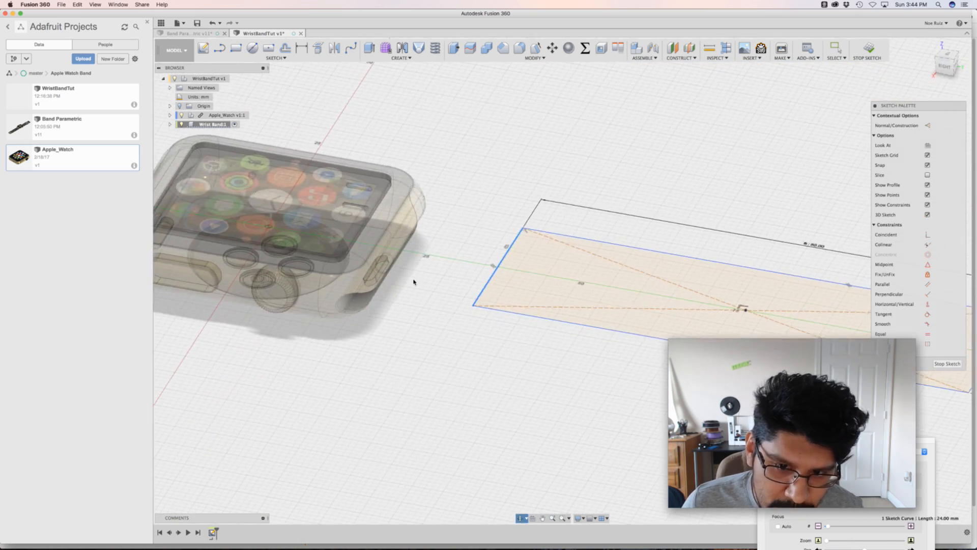
{"action": "scroll", "coordinate": [414, 282], "scroll_direction": "up", "scroll_amount": 5}
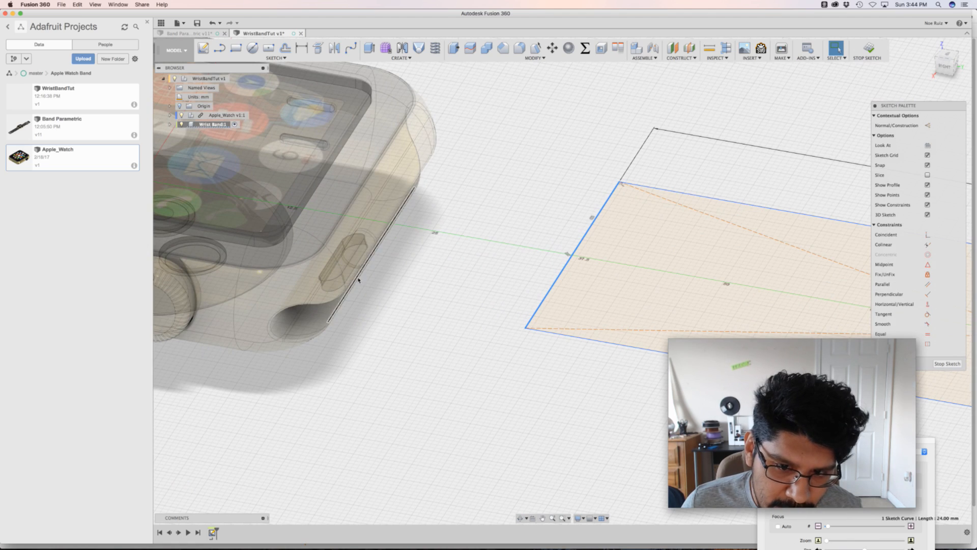
{"action": "left_click", "coordinate": [390, 290]}
{"action": "scroll", "coordinate": [397, 282], "scroll_direction": "down", "scroll_amount": 5}
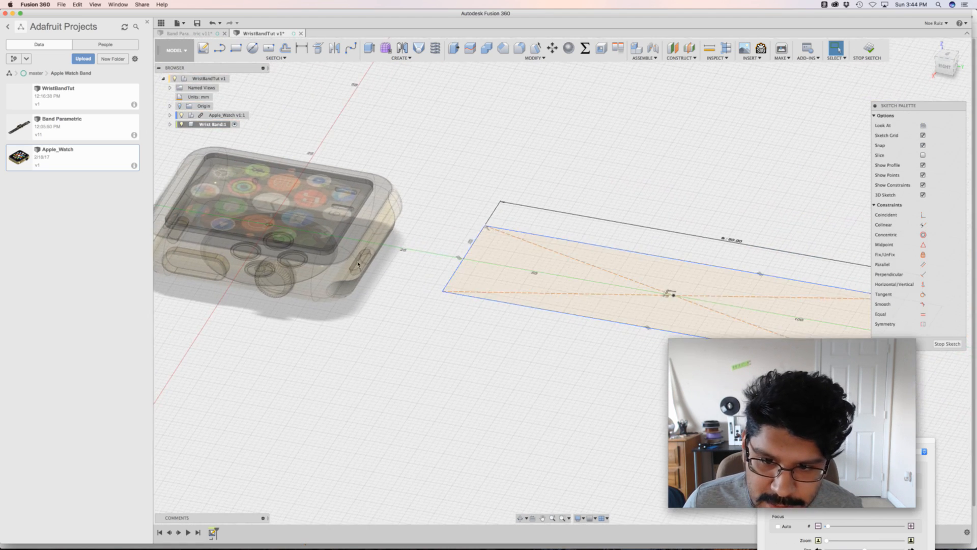
- Project the long straight strap-slot edge on the watch end facing the rectangle into the sketch
{"action": "scroll", "coordinate": [362, 273], "scroll_direction": "up", "scroll_amount": 8}
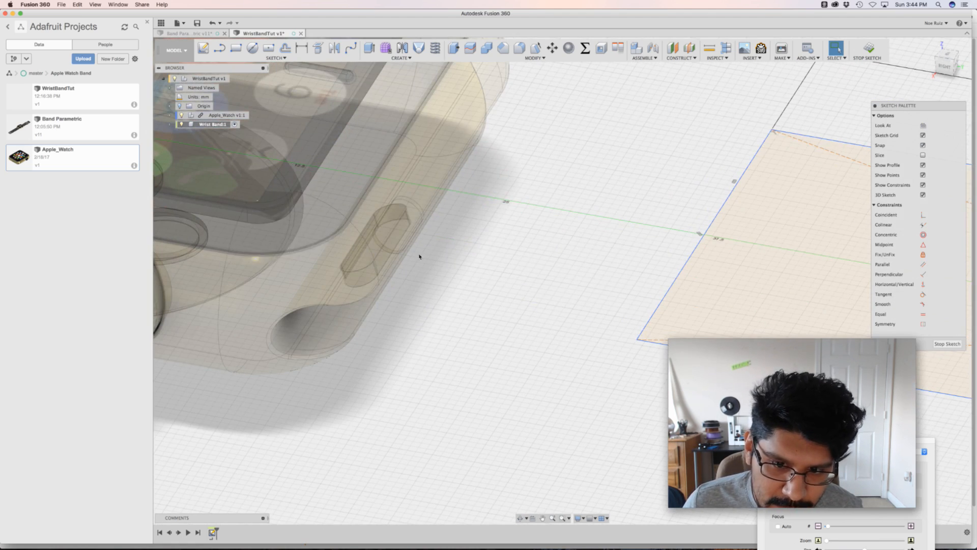
{"action": "middle_click_drag", "start_coordinate": [452, 271], "coordinate": [446, 263], "text": "shift"}
{"action": "scroll", "coordinate": [446, 264], "scroll_direction": "up", "scroll_amount": 5}
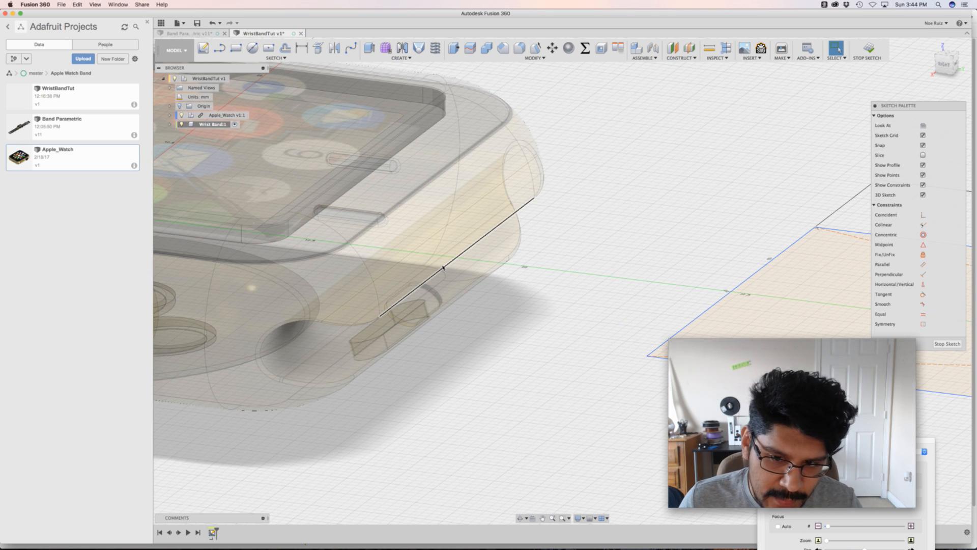
{"action": "left_click", "coordinate": [443, 267]}
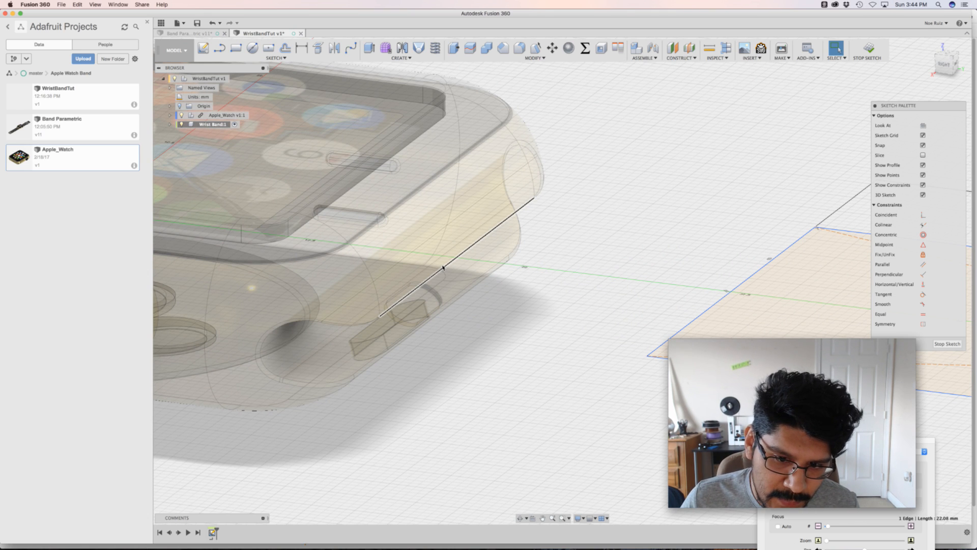
{"action": "mouse_move", "coordinate": [558, 334]}
{"action": "middle_mouse_down", "text": "shift"}
{"action": "mouse_move", "coordinate": [558, 306]}
{"action": "mouse_move", "coordinate": [558, 321]}
{"action": "middle_mouse_up", "text": "shift"}
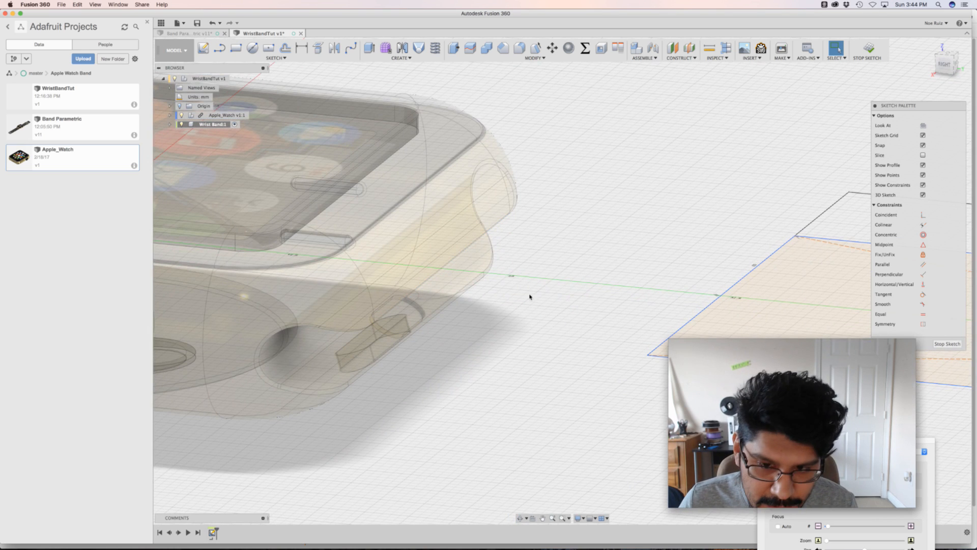
{"action": "key", "text": "p"}
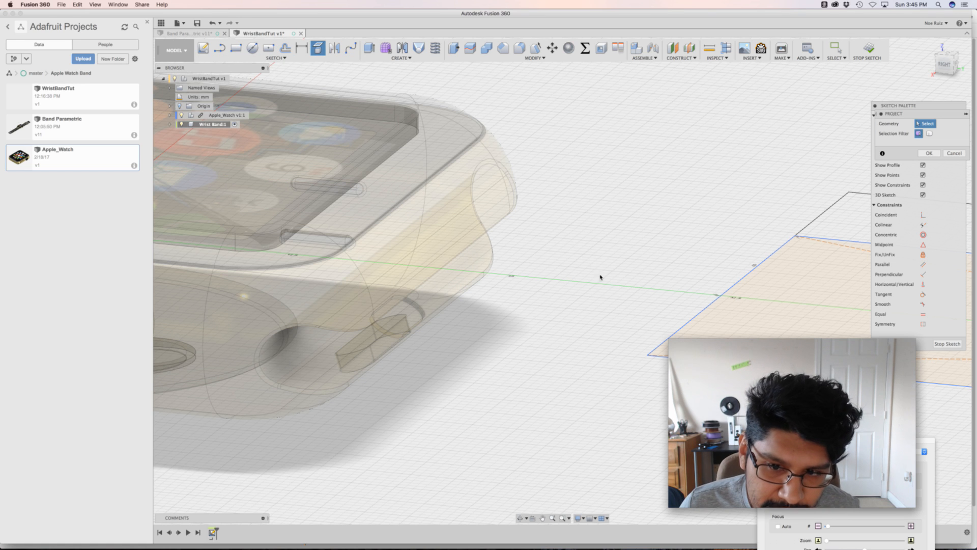
{"action": "middle_click_drag", "start_coordinate": [597, 263], "coordinate": [591, 270], "text": "shift"}
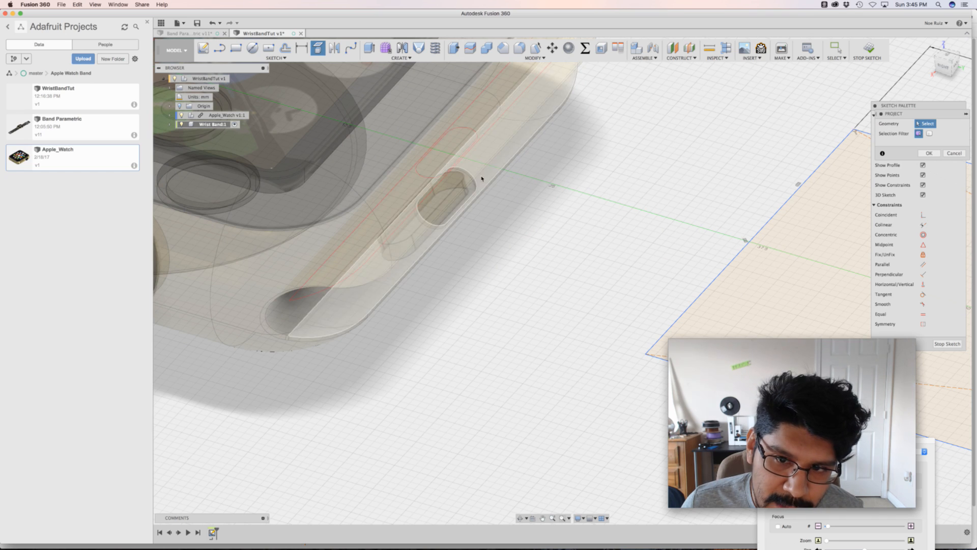
{"action": "mouse_move", "coordinate": [481, 174]}
{"action": "middle_mouse_down"}
{"action": "mouse_move", "coordinate": [585, 283]}
{"action": "mouse_move", "coordinate": [602, 263]}
{"action": "mouse_move", "coordinate": [607, 276]}
{"action": "middle_mouse_up"}
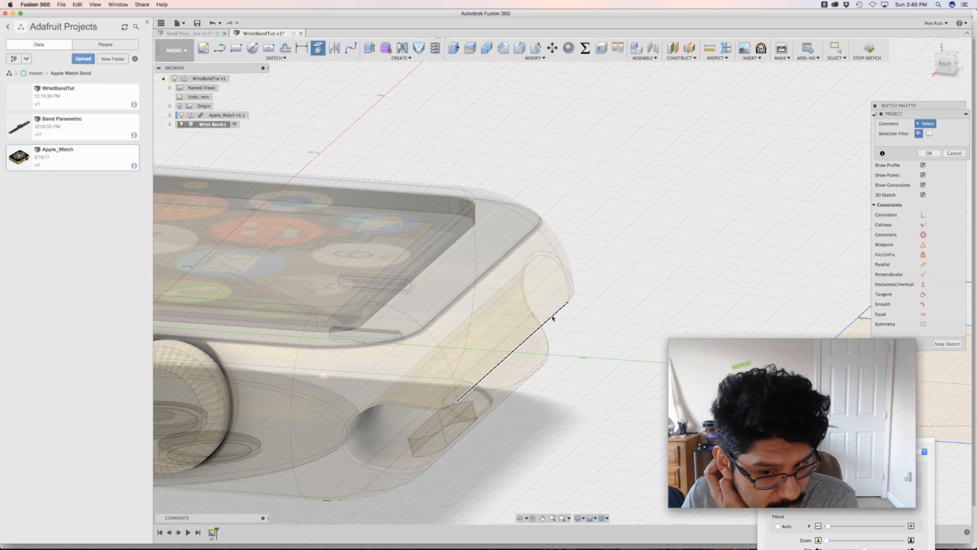
{"action": "left_click", "coordinate": [553, 318]}
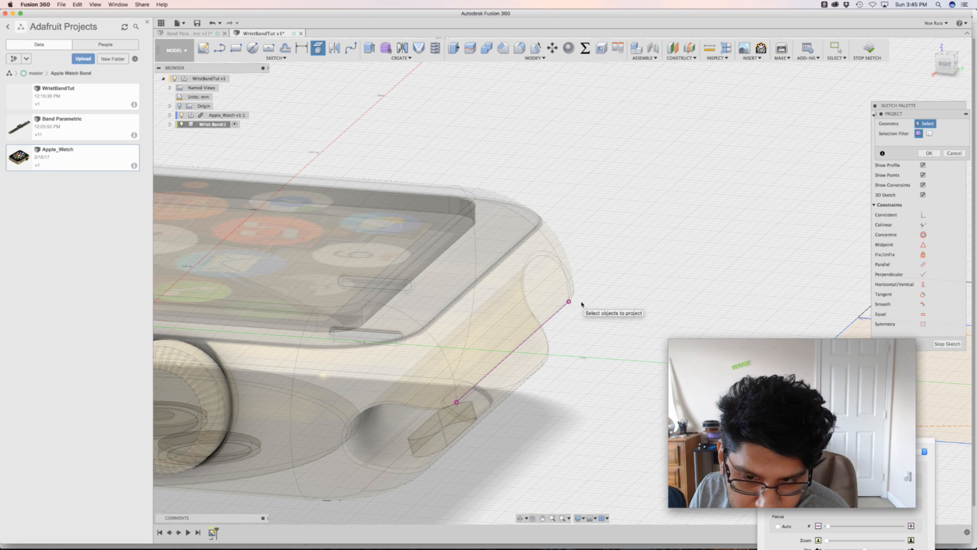
{"action": "scroll", "coordinate": [613, 314], "scroll_direction": "down", "scroll_amount": 3}
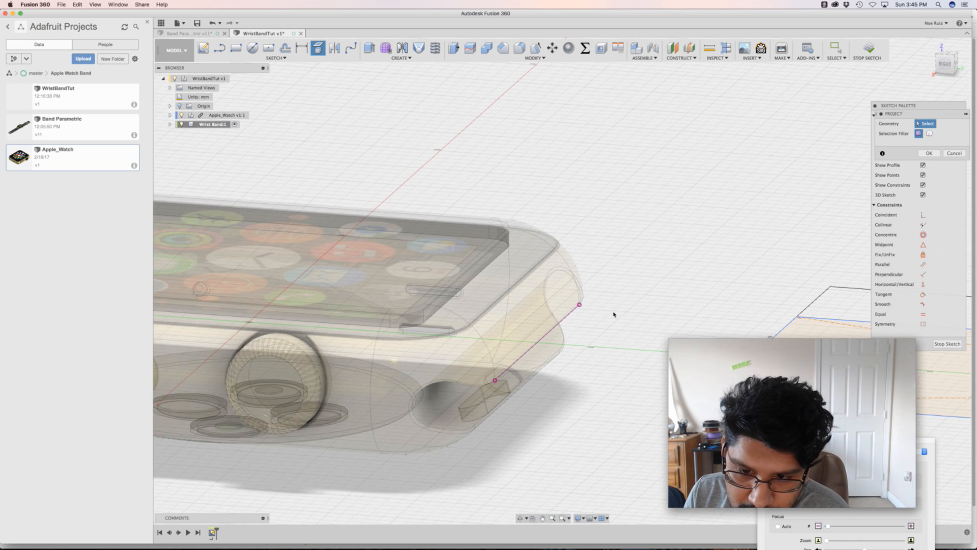
{"action": "scroll", "coordinate": [614, 313], "scroll_direction": "up", "scroll_amount": 4}
{"action": "scroll", "coordinate": [613, 312], "scroll_direction": "down", "scroll_amount": 3}
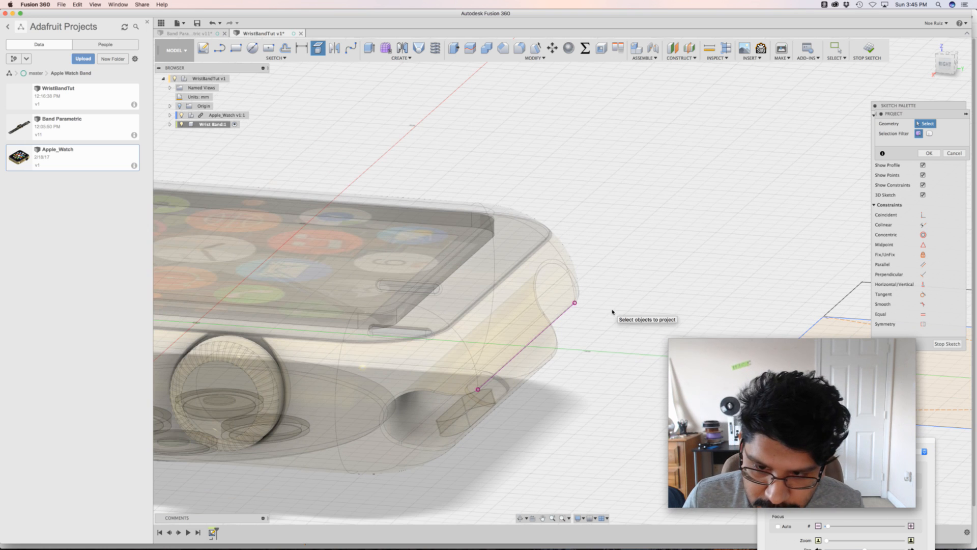
{"action": "scroll", "coordinate": [630, 288], "scroll_direction": "down", "scroll_amount": 4}
{"action": "middle_click_drag", "start_coordinate": [628, 286], "coordinate": [630, 299], "text": "shift"}
{"action": "scroll", "coordinate": [400, 248], "scroll_direction": "up", "scroll_amount": 3}
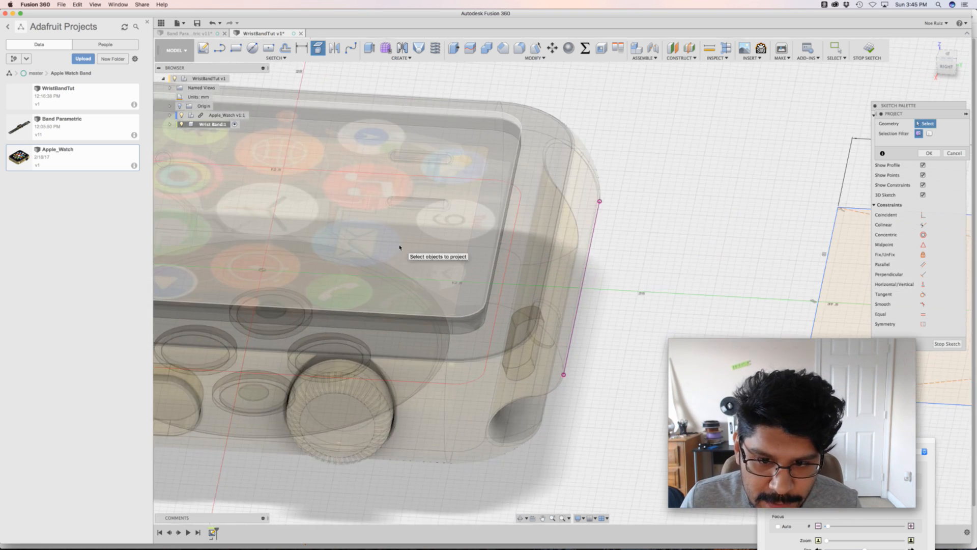
{"action": "scroll", "coordinate": [400, 247], "scroll_direction": "down", "scroll_amount": 2}
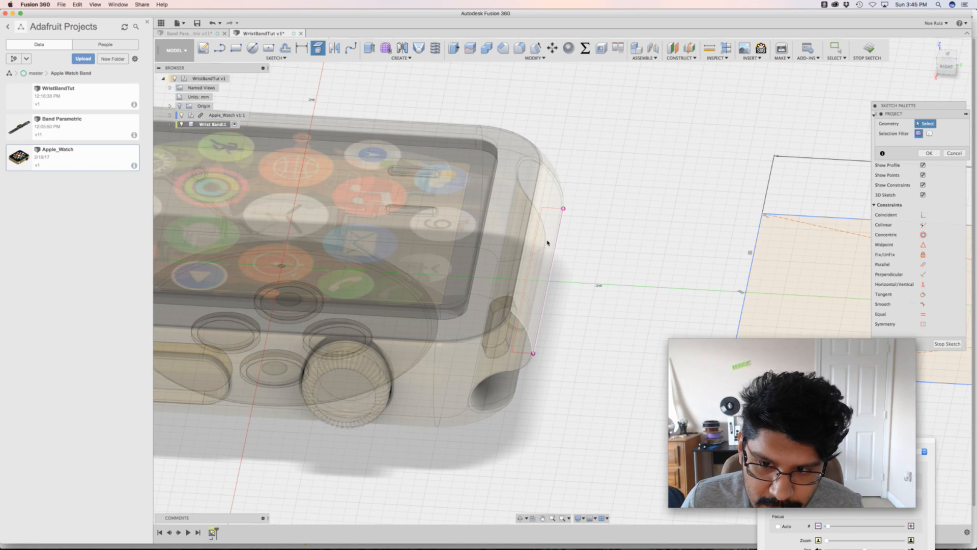
{"action": "middle_click_drag", "start_coordinate": [574, 265], "coordinate": [622, 266], "text": "shift"}
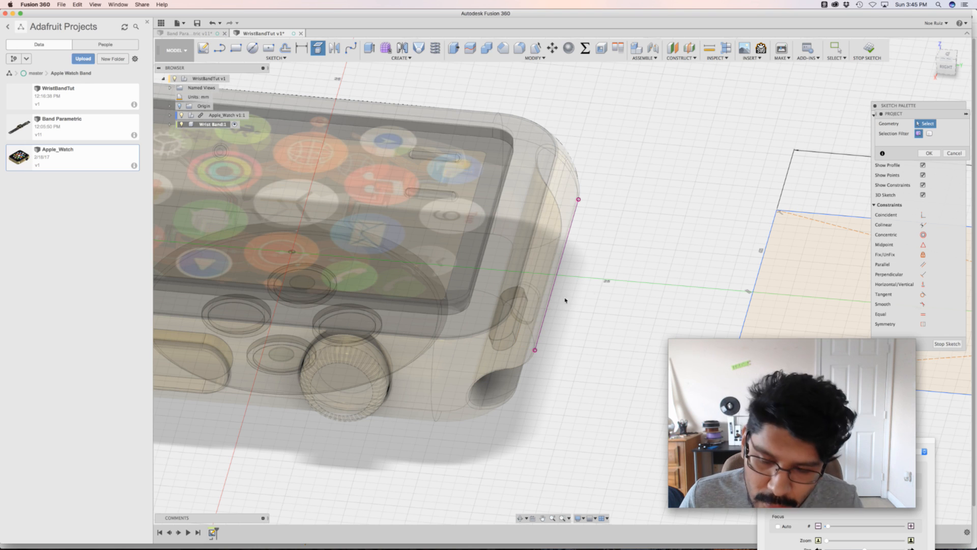
- Dimension the distance between the rectangle's near short edge and the projected watch edge as 1 mm
{"action": "left_click", "coordinate": [302, 51]}
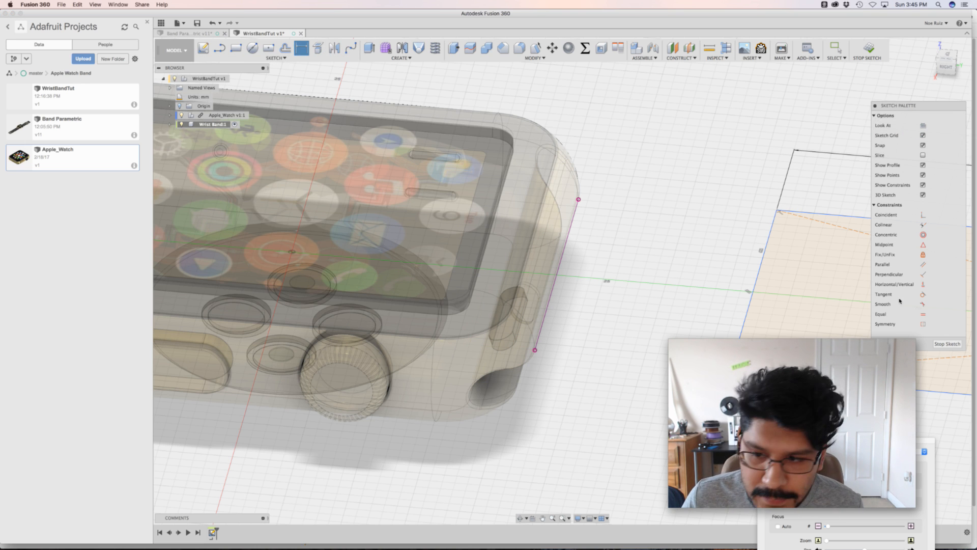
{"action": "left_click", "coordinate": [761, 258]}
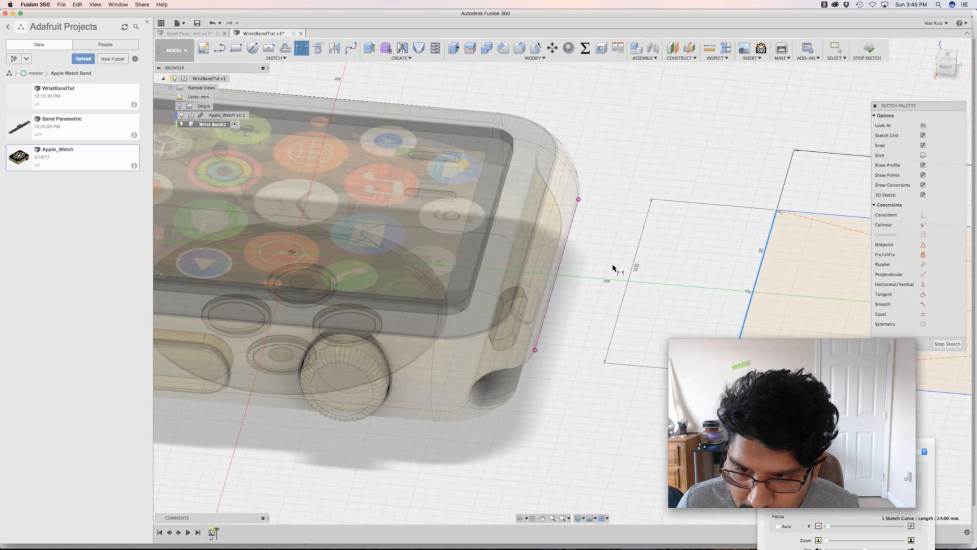
{"action": "left_click", "coordinate": [563, 254]}
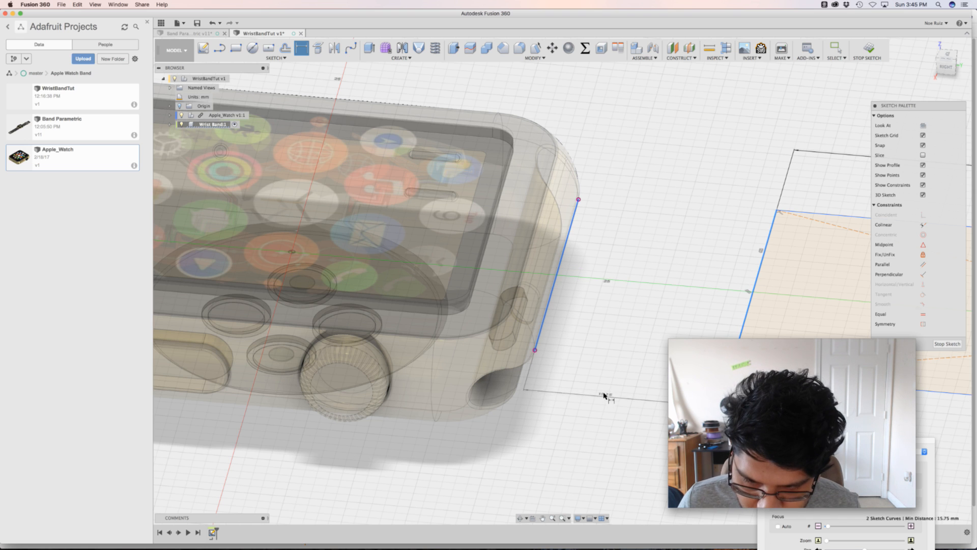
{"action": "left_click", "coordinate": [607, 396]}
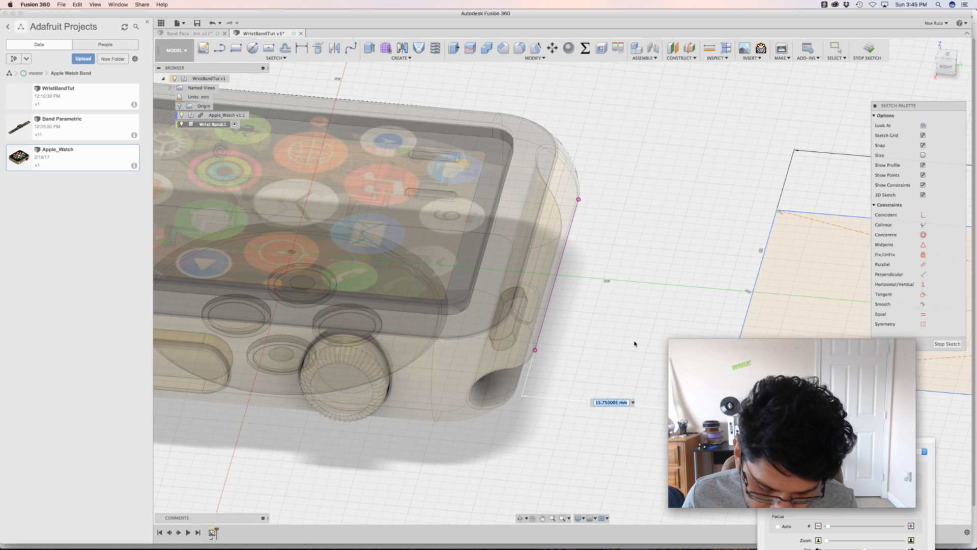
{"action": "type", "text": "1"}
{"action": "key", "text": "Return"}
{"action": "scroll", "coordinate": [589, 291], "scroll_direction": "down", "scroll_amount": 5}
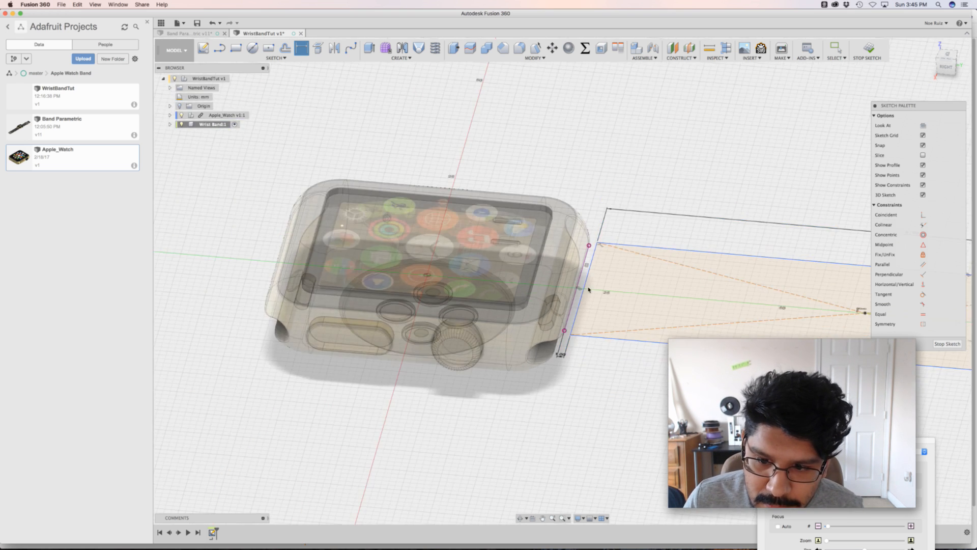
{"action": "scroll", "coordinate": [654, 344], "scroll_direction": "up", "scroll_amount": 4}
{"action": "scroll", "coordinate": [671, 349], "scroll_direction": "down", "scroll_amount": 4}
{"action": "mouse_move", "coordinate": [658, 214]}
{"action": "middle_mouse_down"}
{"action": "mouse_move", "coordinate": [581, 179]}
{"action": "mouse_move", "coordinate": [592, 188]}
{"action": "middle_mouse_up"}
{"action": "middle_click_drag", "start_coordinate": [593, 189], "coordinate": [522, 208]}
{"action": "key", "text": "Escape"}
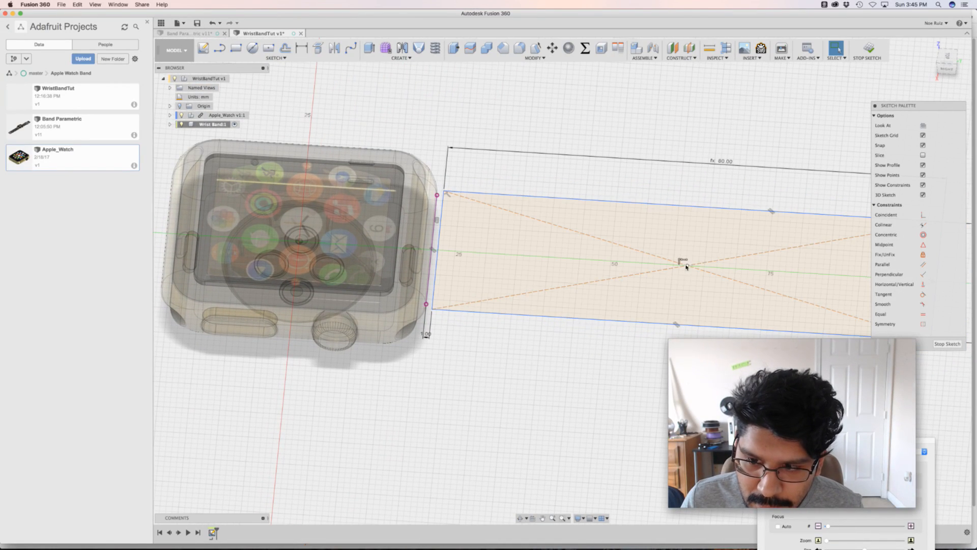
- Test the rectangle's freedom by moving its centre point sideways off the green axis and back onto it
{"action": "left_click", "coordinate": [687, 264]}
{"action": "mouse_move", "coordinate": [687, 264]}
{"action": "left_mouse_down"}
{"action": "mouse_move", "coordinate": [689, 170]}
{"action": "mouse_move", "coordinate": [685, 234]}
{"action": "mouse_move", "coordinate": [662, 312]}
{"action": "mouse_move", "coordinate": [682, 219]}
{"action": "mouse_move", "coordinate": [690, 233]}
{"action": "left_mouse_up"}
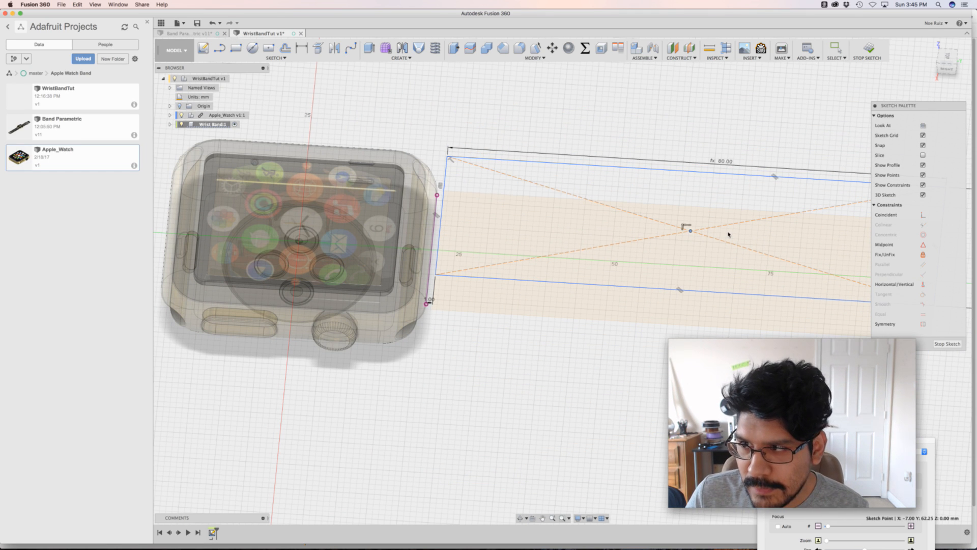
{"action": "mouse_move", "coordinate": [729, 235]}
{"action": "left_mouse_down"}
{"action": "mouse_move", "coordinate": [722, 242]}
{"action": "mouse_move", "coordinate": [696, 231]}
{"action": "mouse_move", "coordinate": [702, 220]}
{"action": "mouse_move", "coordinate": [696, 271]}
{"action": "left_mouse_up"}
{"action": "scroll", "coordinate": [601, 266], "scroll_direction": "up", "scroll_amount": 3}
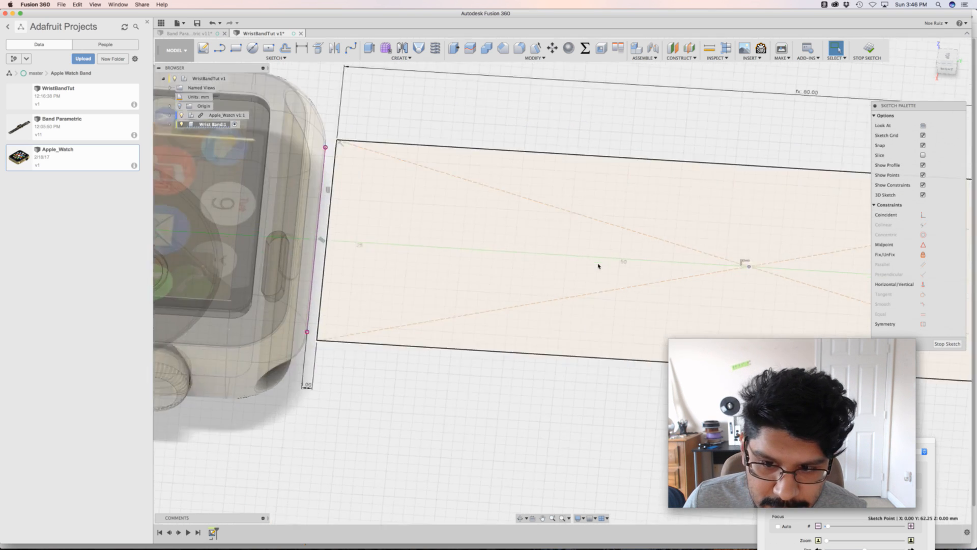
- View the sketch from the top and set the user parameter BandA to 100 mm
{"action": "scroll", "coordinate": [608, 266], "scroll_direction": "down", "scroll_amount": 5}
{"action": "left_click", "coordinate": [945, 55]}
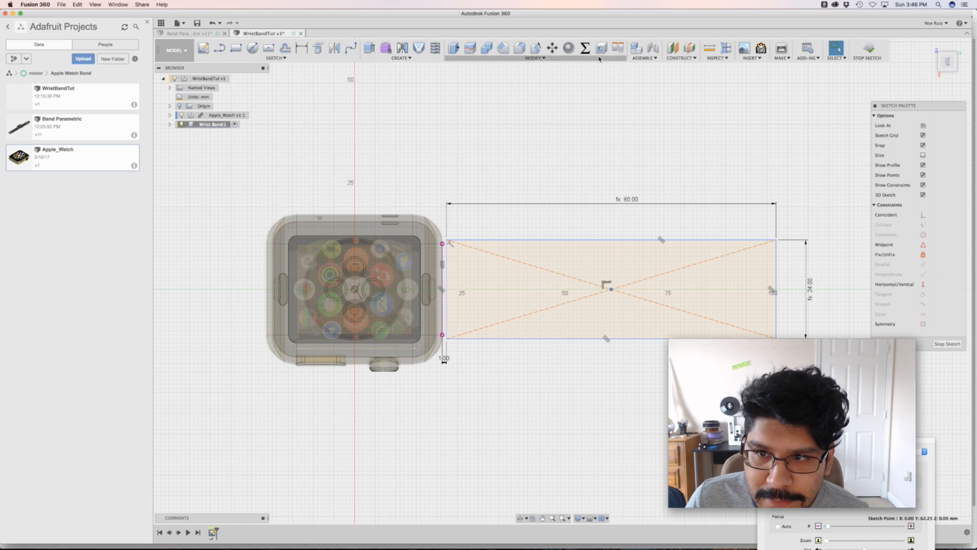
{"action": "left_click", "coordinate": [585, 48]}
{"action": "left_click_drag", "start_coordinate": [711, 178], "coordinate": [597, 352]}
{"action": "left_click", "coordinate": [655, 394]}
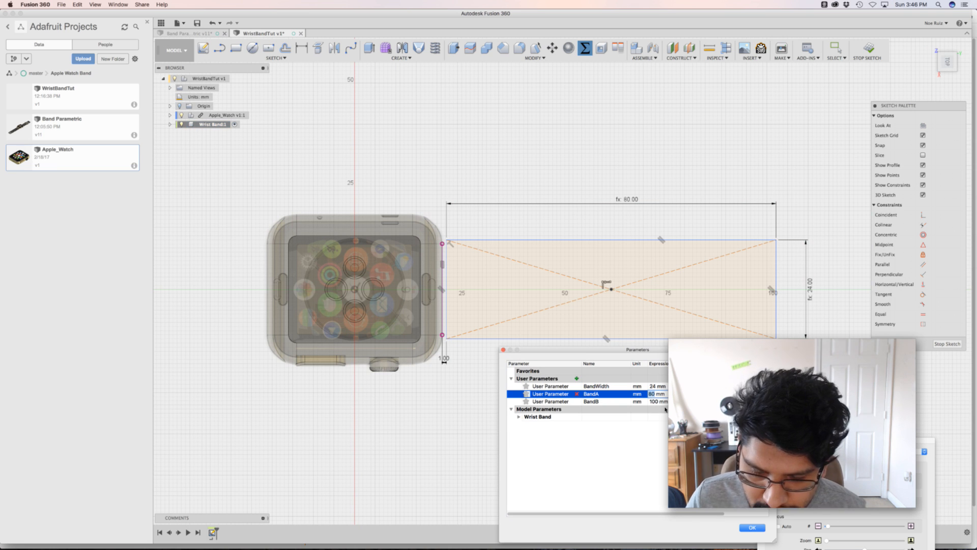
{"action": "key", "text": "Return"}
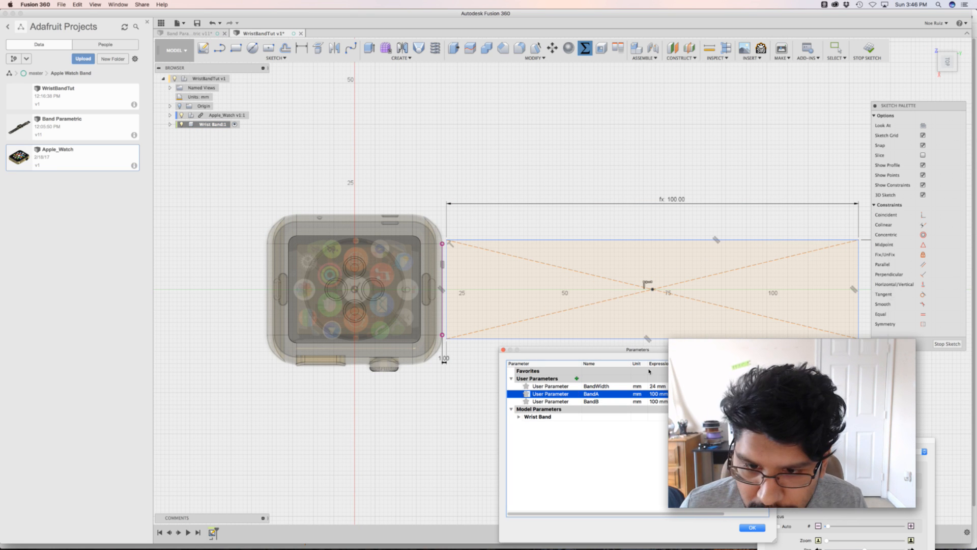
{"action": "middle_click_drag", "start_coordinate": [595, 227], "coordinate": [534, 215]}
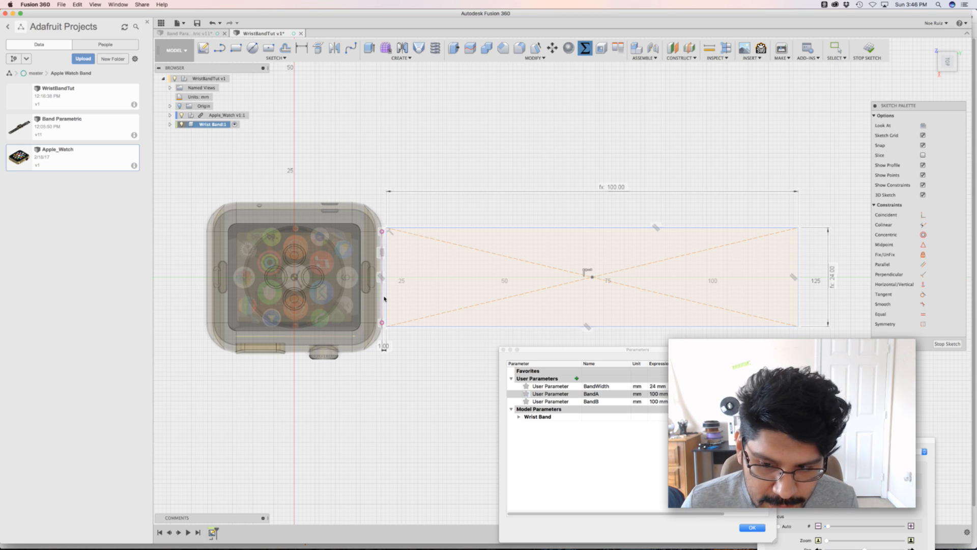
- Set the user parameter BandA to 80 mm and close the parameters
{"action": "double_click", "coordinate": [657, 394]}
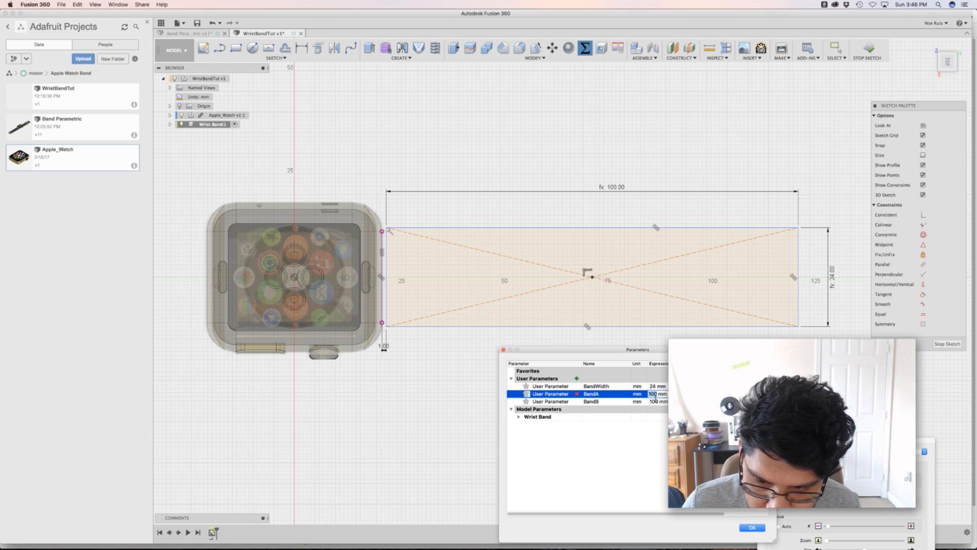
{"action": "type", "text": "80"}
{"action": "key", "text": "Return"}
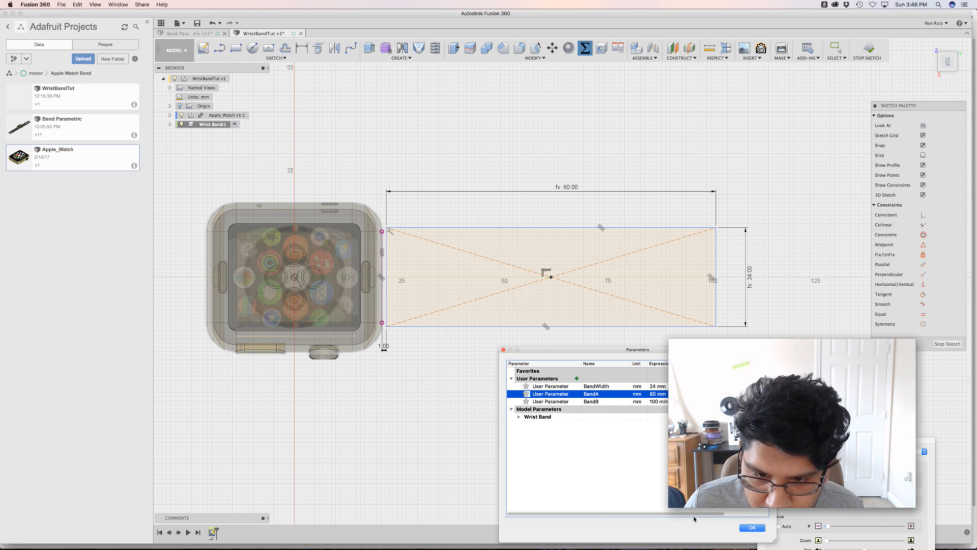
{"action": "middle_click_drag", "start_coordinate": [454, 428], "coordinate": [451, 403], "text": "shift"}
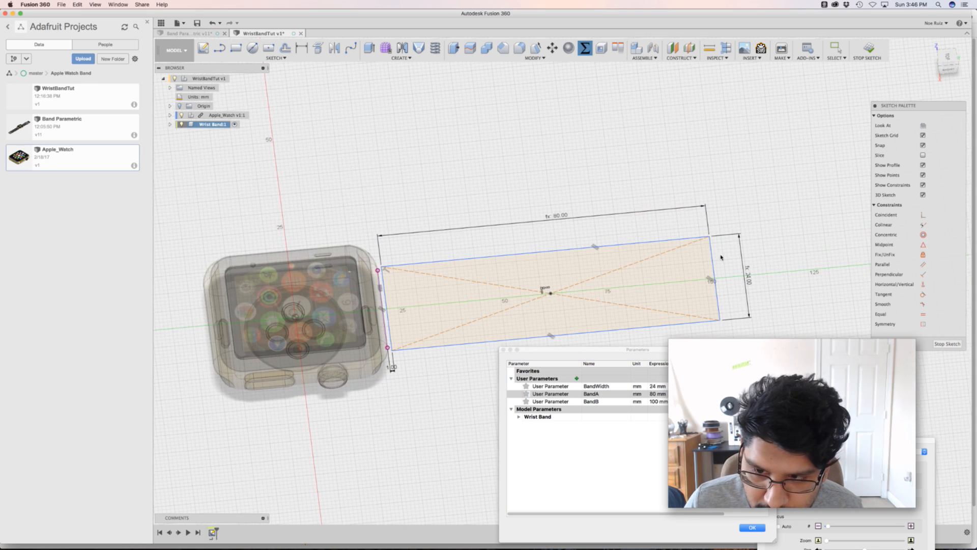
{"action": "left_click", "coordinate": [750, 526]}
{"action": "middle_click_drag", "start_coordinate": [597, 420], "coordinate": [632, 428], "text": "shift"}
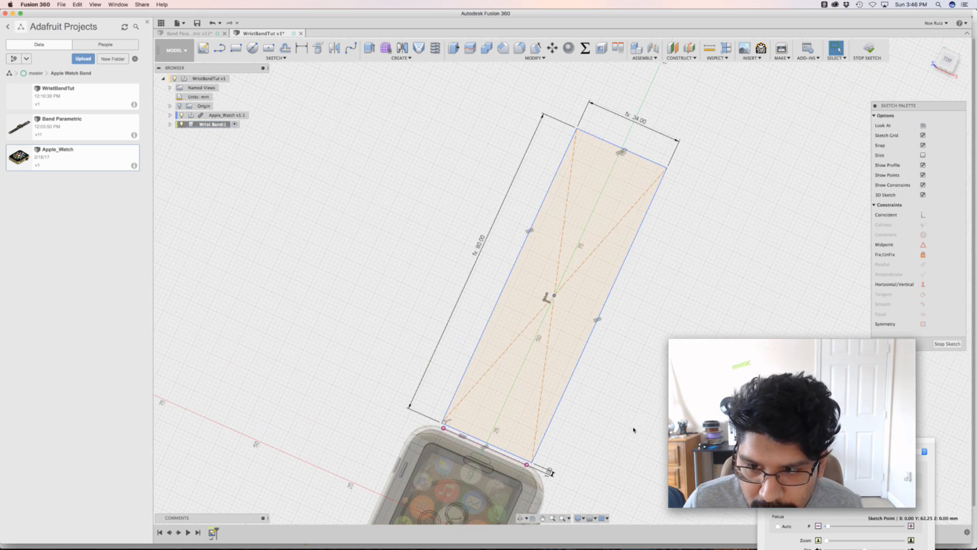
- Start a center rectangle with its centre on the green axis near the band's far short edge
{"action": "left_click", "coordinate": [946, 60]}
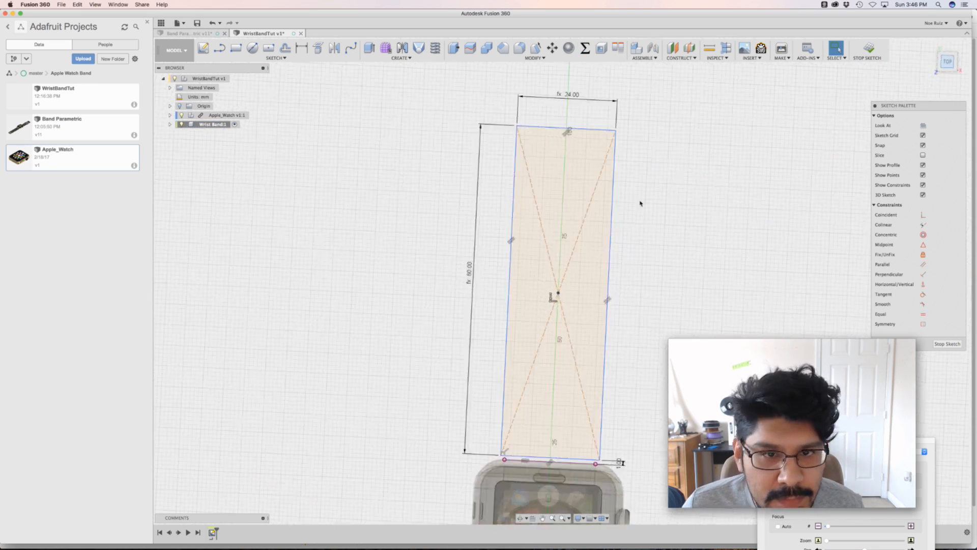
{"action": "scroll", "coordinate": [614, 199], "scroll_direction": "up", "scroll_amount": 3}
{"action": "middle_click_drag", "start_coordinate": [636, 190], "coordinate": [645, 248]}
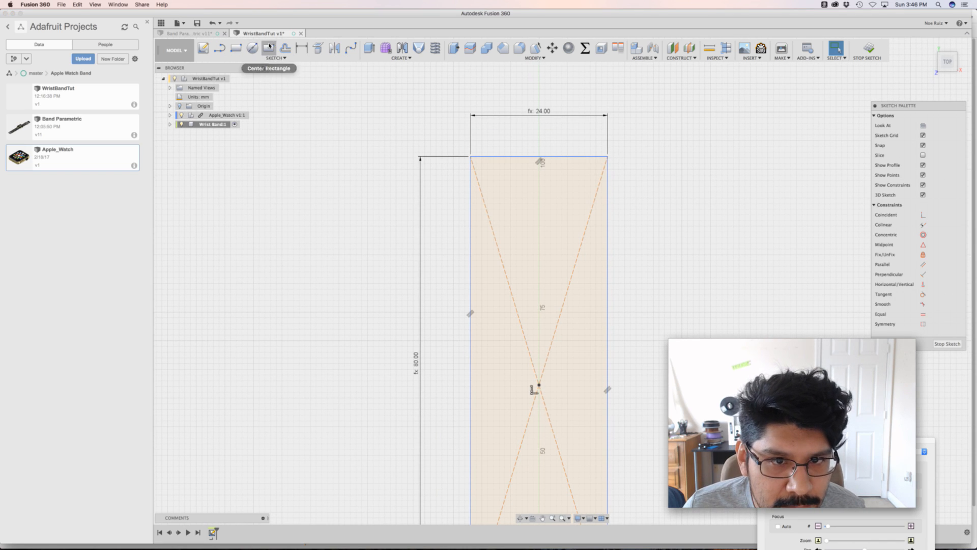
{"action": "left_click", "coordinate": [269, 48]}
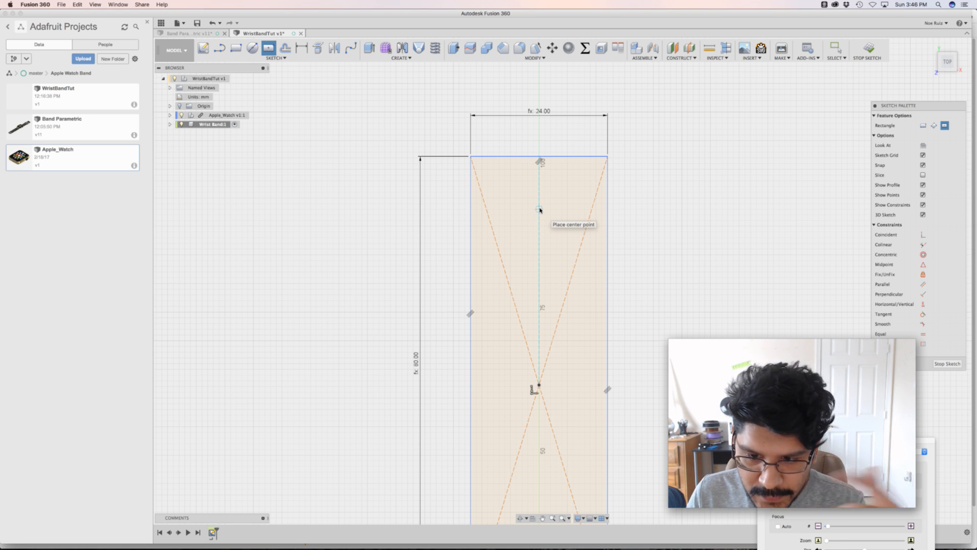
{"action": "scroll", "coordinate": [541, 206], "scroll_direction": "up", "scroll_amount": 2}
{"action": "scroll", "coordinate": [540, 203], "scroll_direction": "up", "scroll_amount": 2}
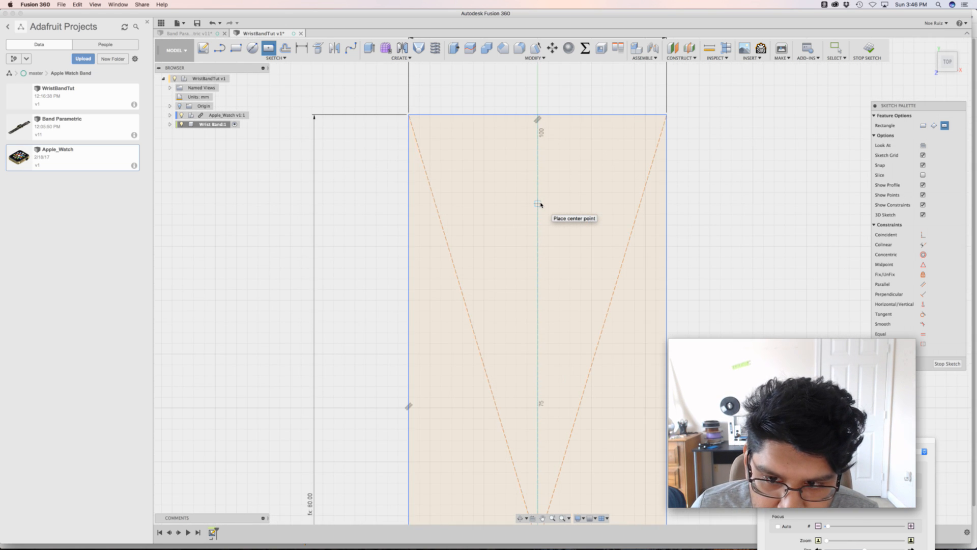
{"action": "scroll", "coordinate": [539, 203], "scroll_direction": "down", "scroll_amount": 1}
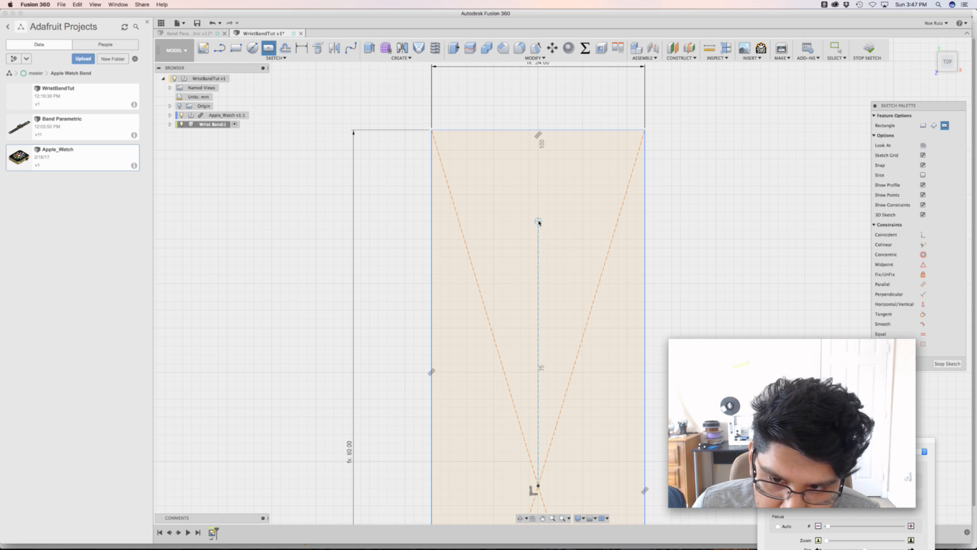
{"action": "left_click", "coordinate": [539, 222]}
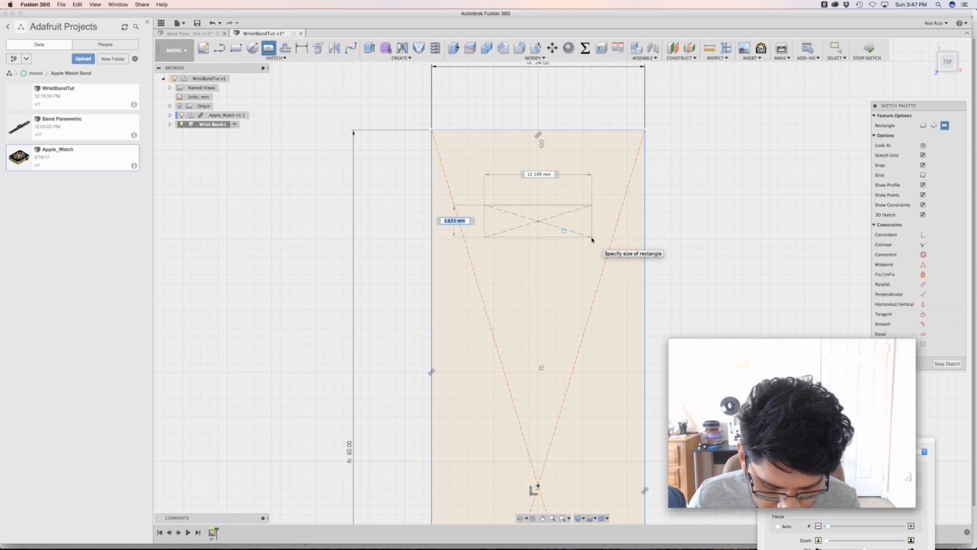
- Size the center rectangle as a crosswise slot 1.5 mm thick and BandWidth - 4 wide
{"action": "type", "text": "1.5"}
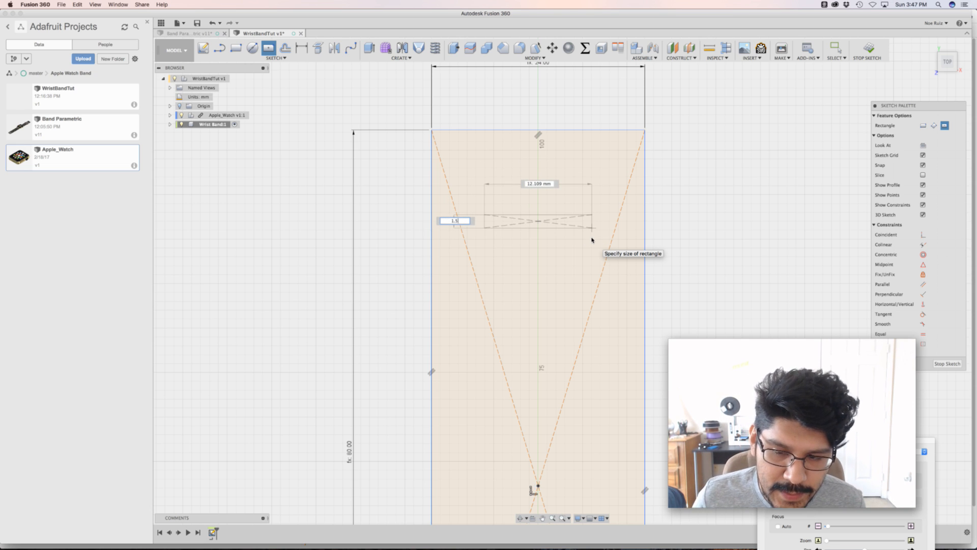
{"action": "key", "text": "Tab"}
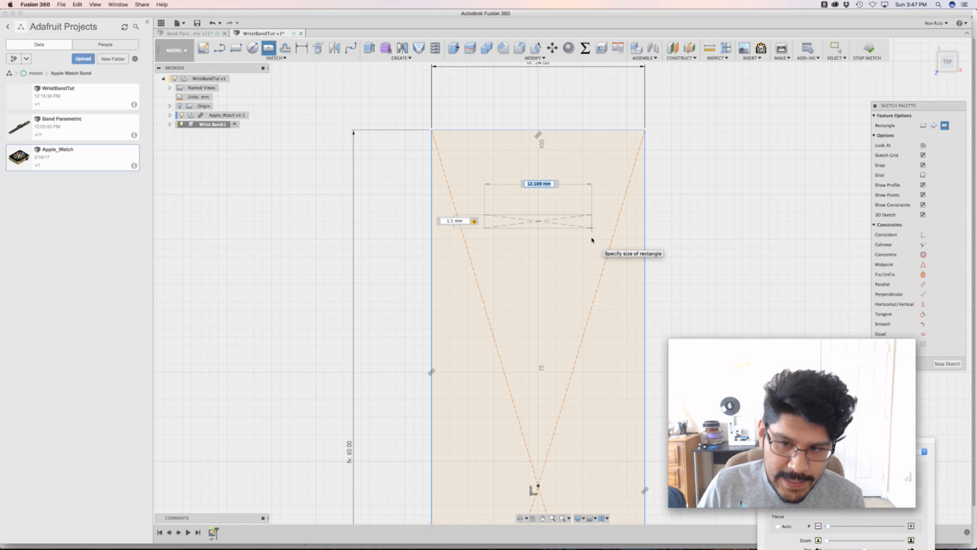
{"action": "type", "text": "wi"}
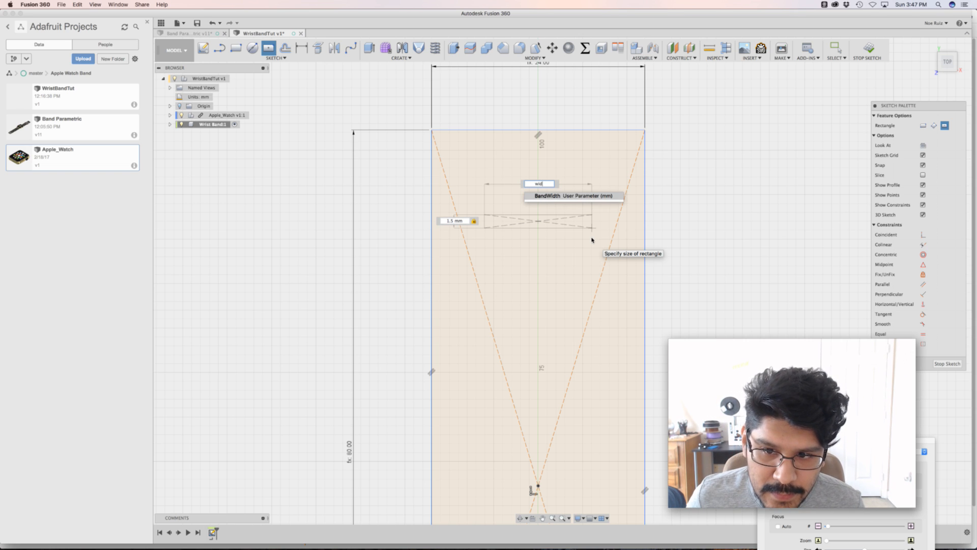
{"action": "type", "text": "d"}
{"action": "key", "text": "Return"}
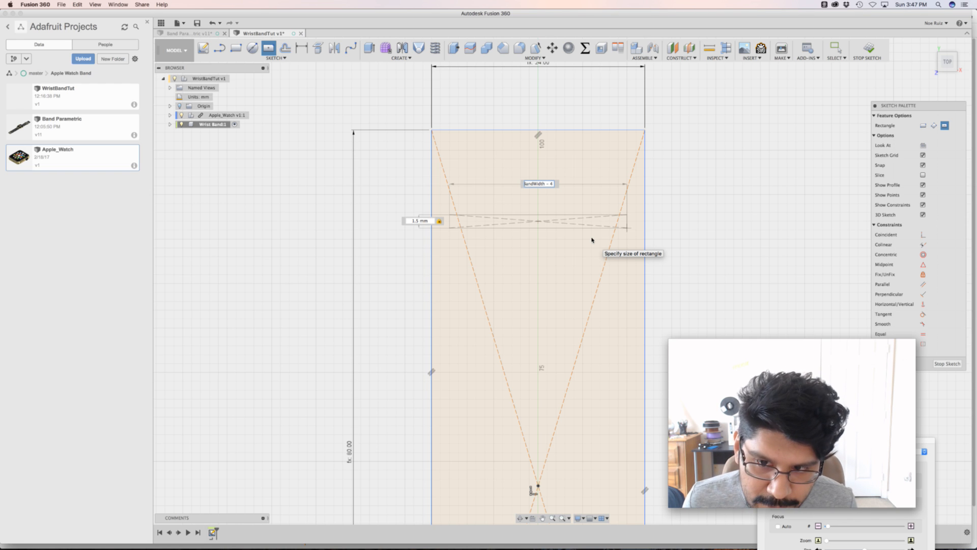
{"action": "key", "text": "Return"}
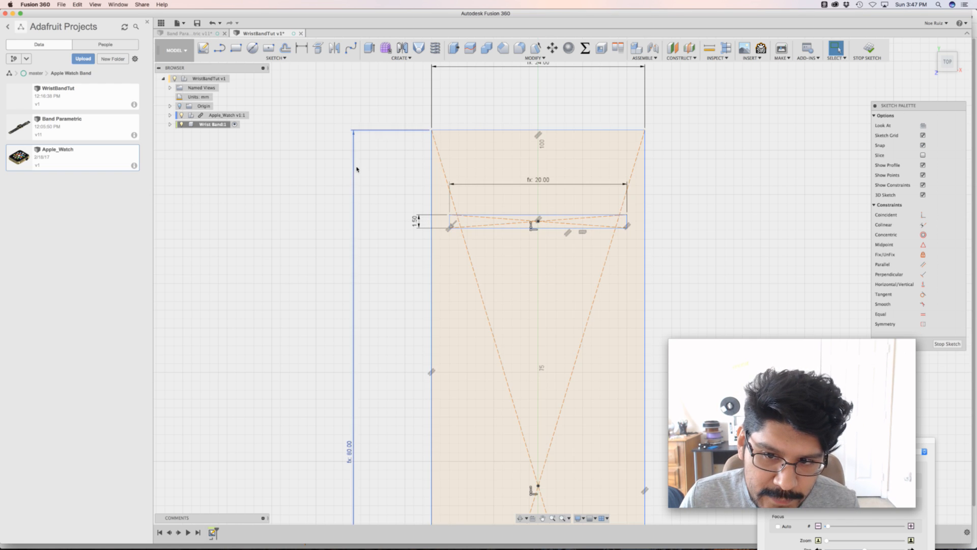
- Move the slot's width dimension outside the band's far short edge and check the expression driving it
{"action": "left_click_drag", "start_coordinate": [552, 180], "coordinate": [537, 121]}
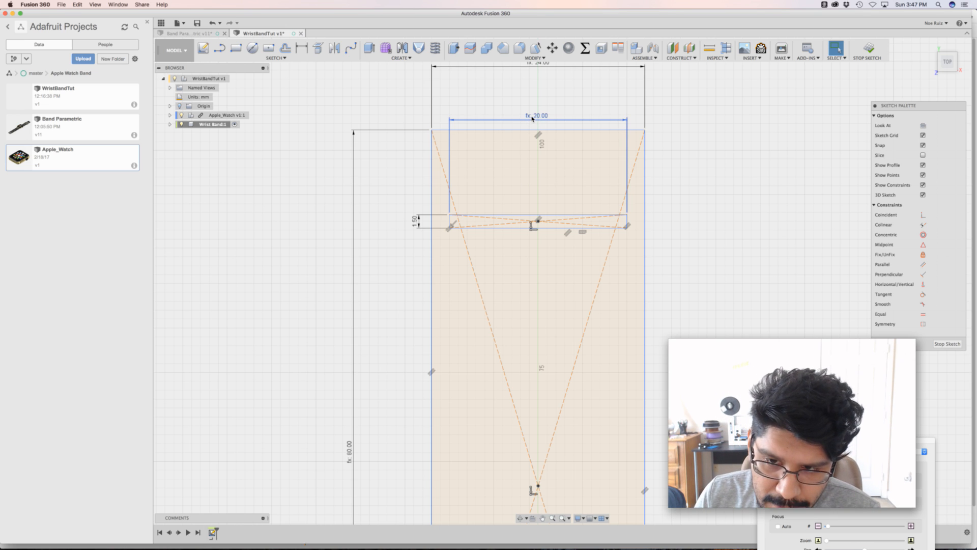
{"action": "mouse_move", "coordinate": [533, 118]}
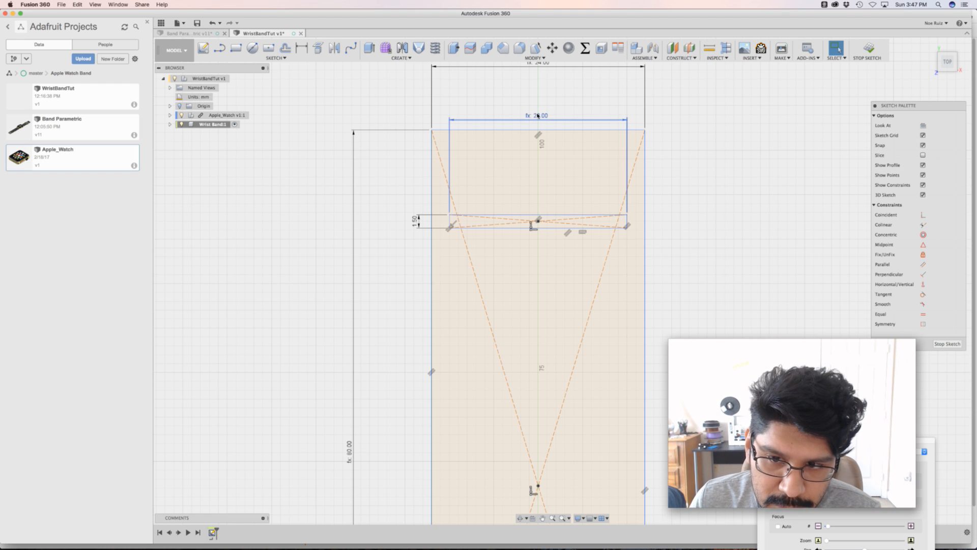
{"action": "double_click", "coordinate": [537, 116]}
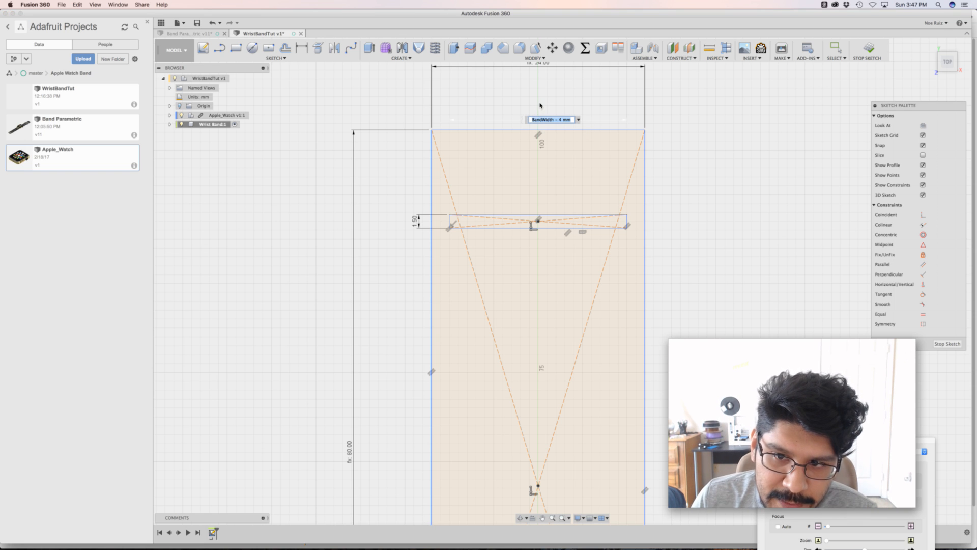
{"action": "key", "text": "Return"}
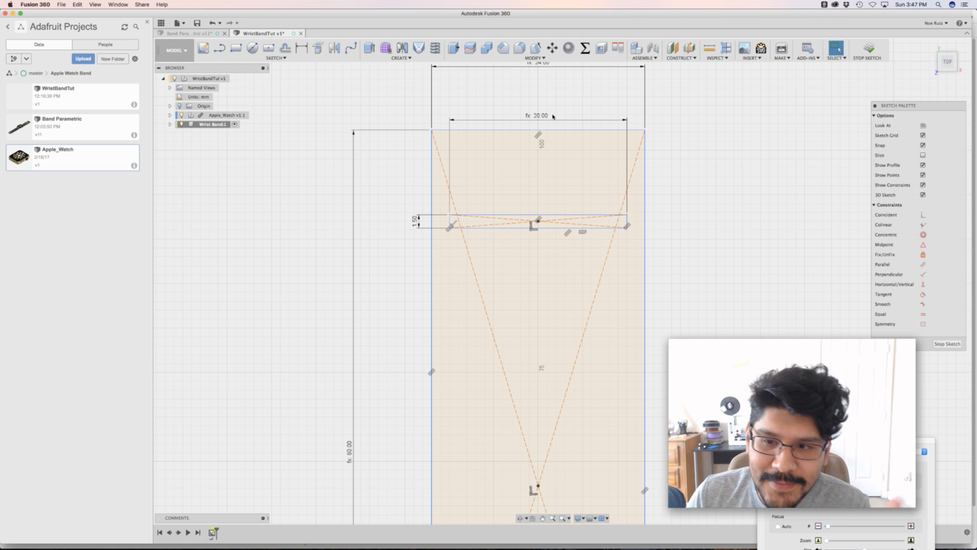
- Dimension the distance from the slot's centre point to the band's far short edge as 10 mm
{"action": "scroll", "coordinate": [554, 117], "scroll_direction": "up", "scroll_amount": 1}
{"action": "scroll", "coordinate": [553, 117], "scroll_direction": "down", "scroll_amount": 2}
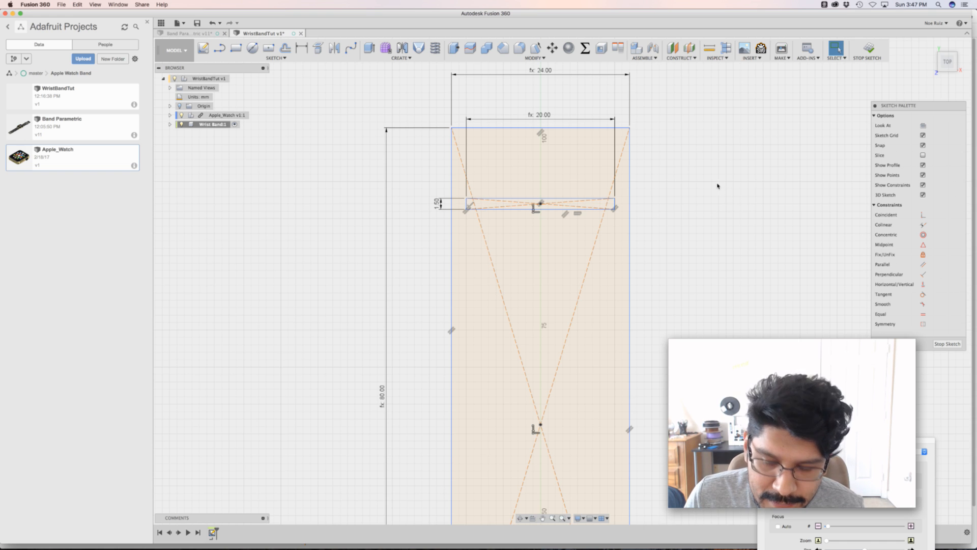
{"action": "key", "text": "d"}
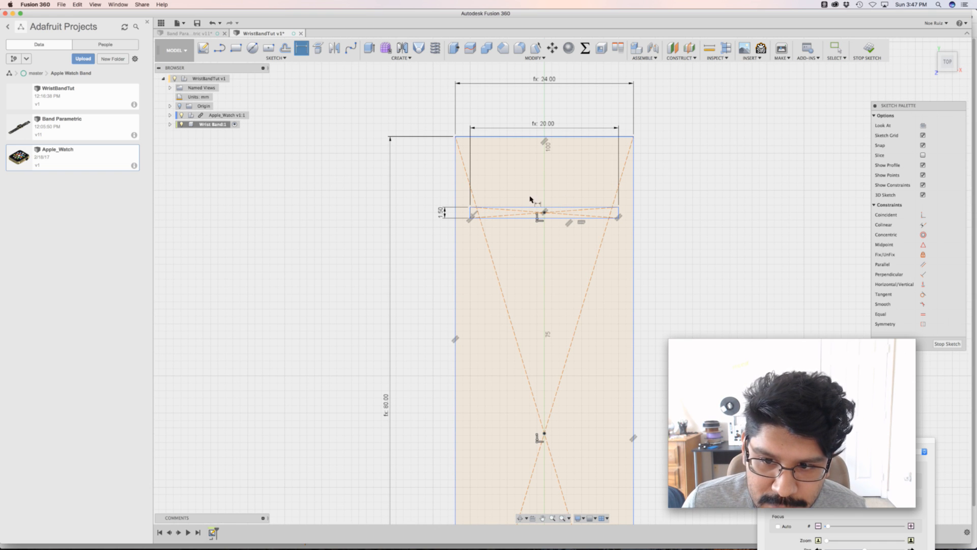
{"action": "scroll", "coordinate": [544, 211], "scroll_direction": "up", "scroll_amount": 3}
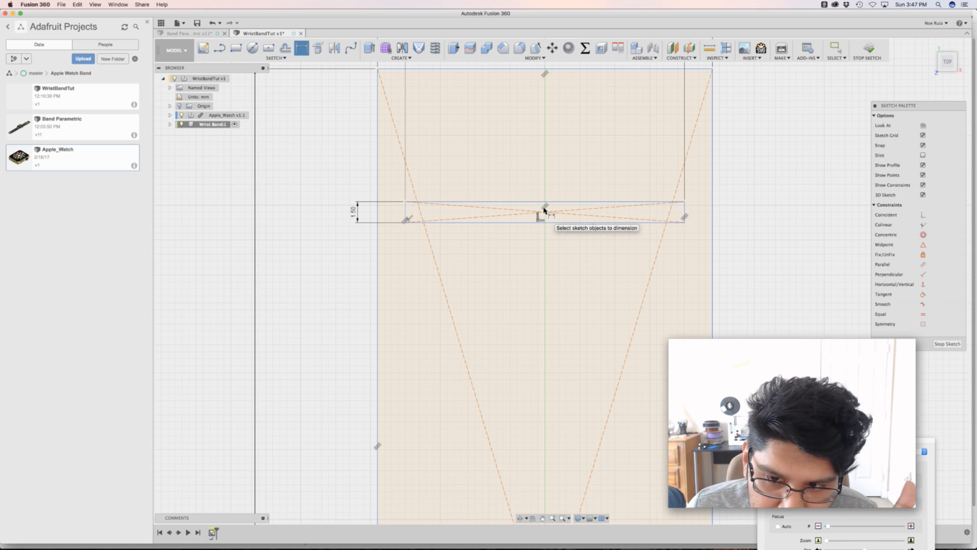
{"action": "scroll", "coordinate": [543, 209], "scroll_direction": "down", "scroll_amount": 2}
{"action": "scroll", "coordinate": [551, 212], "scroll_direction": "down", "scroll_amount": 3}
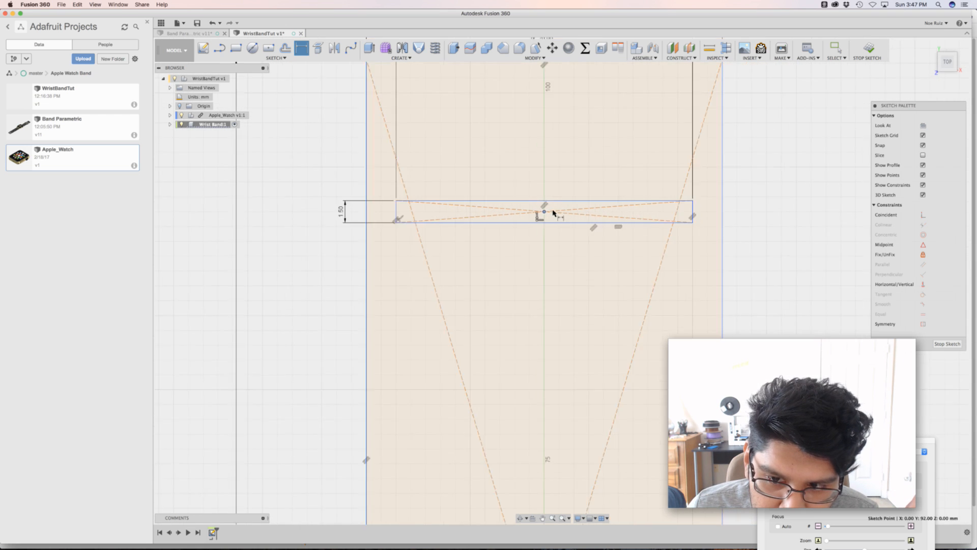
{"action": "scroll", "coordinate": [622, 148], "scroll_direction": "up", "scroll_amount": 2}
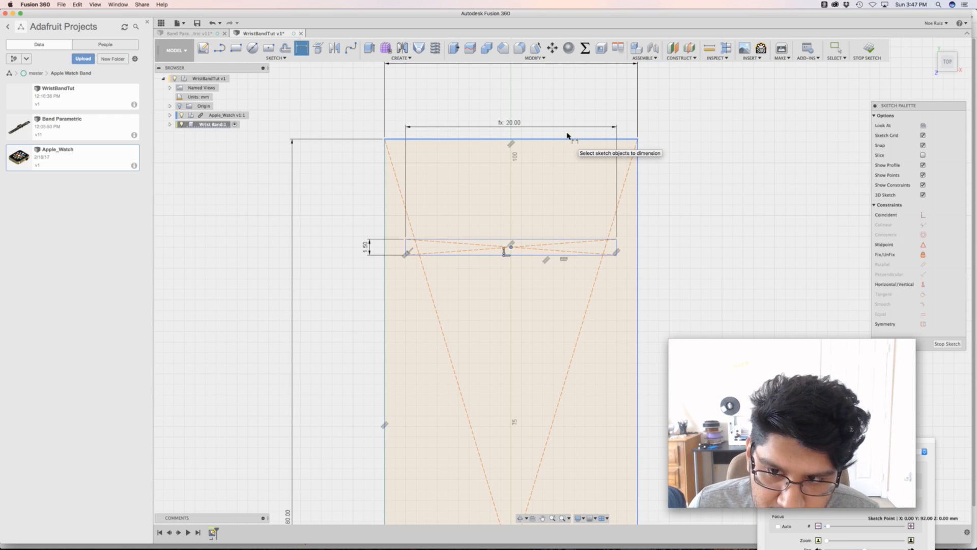
{"action": "left_click", "coordinate": [567, 137]}
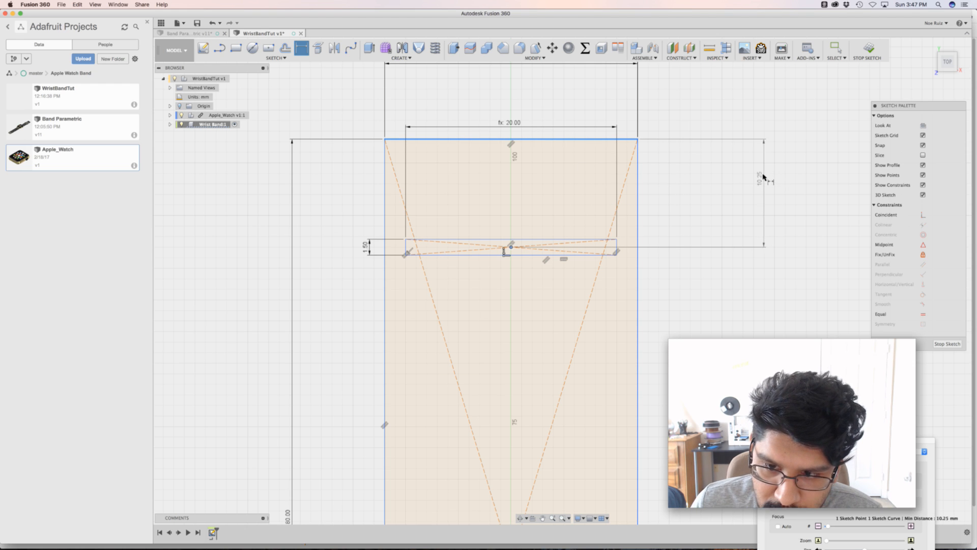
{"action": "left_click", "coordinate": [756, 191]}
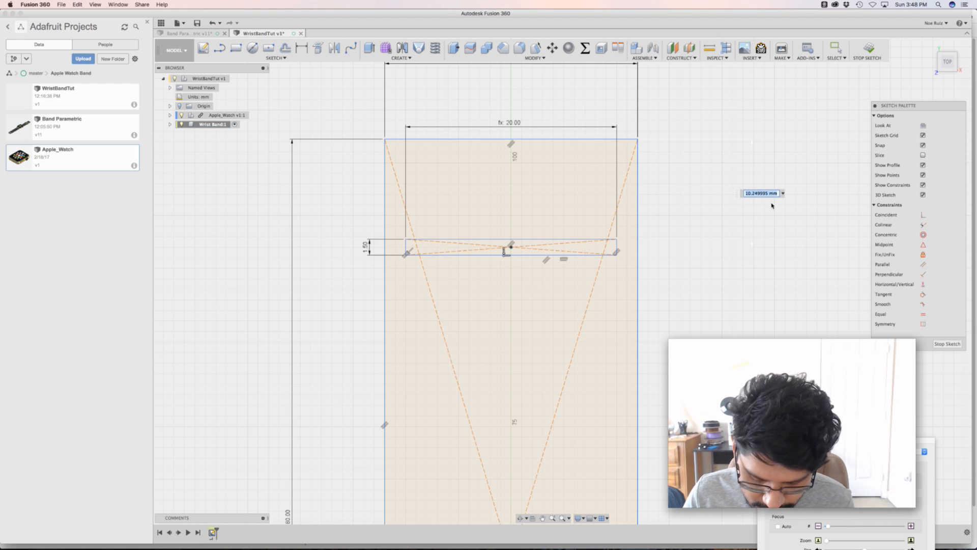
{"action": "type", "text": "10"}
{"action": "key", "text": "Return"}
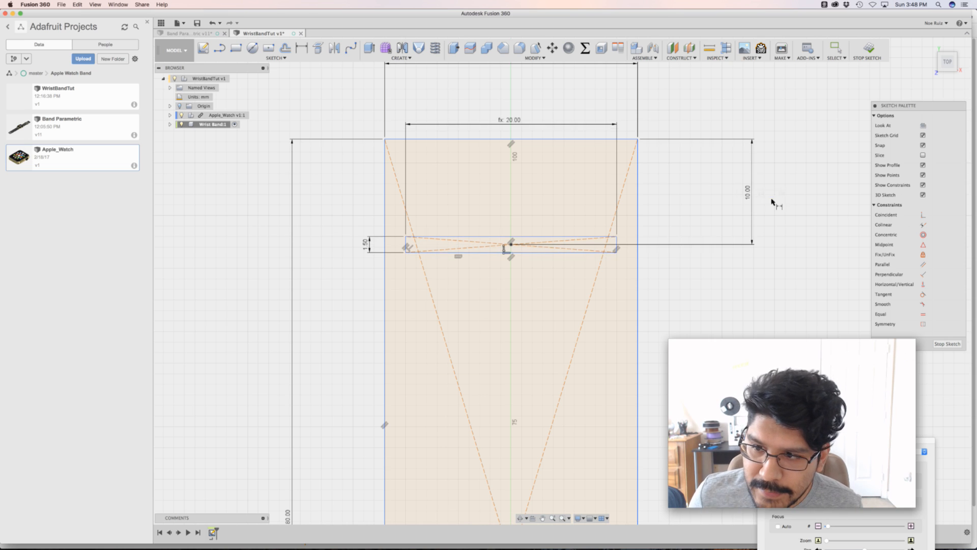
- End dimensioning and examine the slotted band sketch beside the watch at an angle and from above
{"action": "scroll", "coordinate": [754, 192], "scroll_direction": "up", "scroll_amount": 2}
{"action": "scroll", "coordinate": [754, 192], "scroll_direction": "down", "scroll_amount": 5}
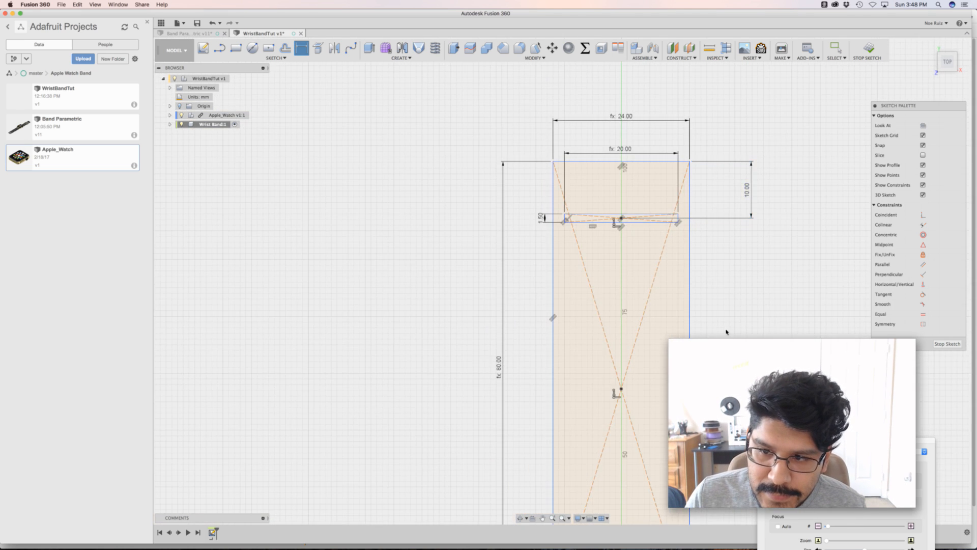
{"action": "mouse_move", "coordinate": [734, 309]}
{"action": "middle_mouse_down", "text": "shift"}
{"action": "mouse_move", "coordinate": [695, 292]}
{"action": "mouse_move", "coordinate": [693, 274]}
{"action": "middle_mouse_up", "text": "shift"}
{"action": "middle_click_drag", "start_coordinate": [468, 227], "coordinate": [529, 163]}
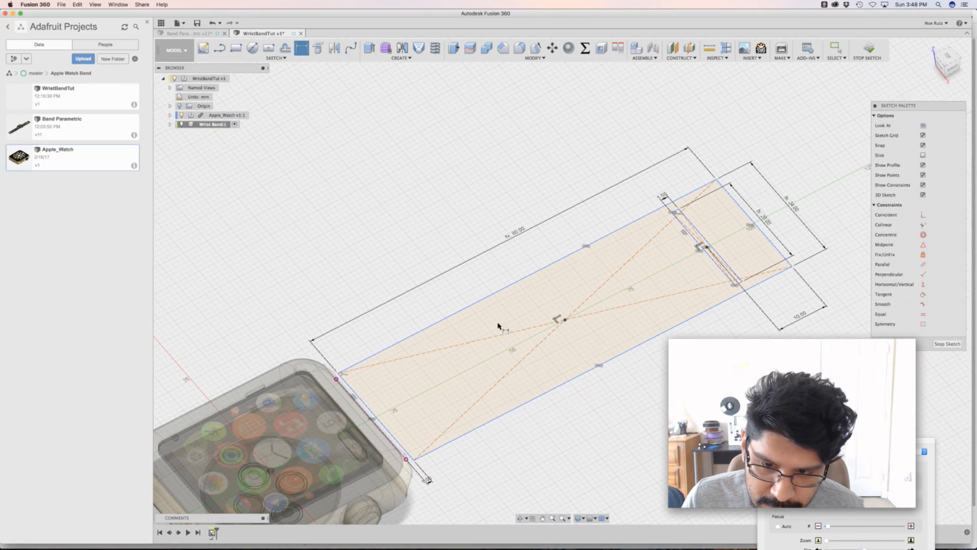
{"action": "double_click", "coordinate": [493, 295]}
{"action": "key", "text": "Escape"}
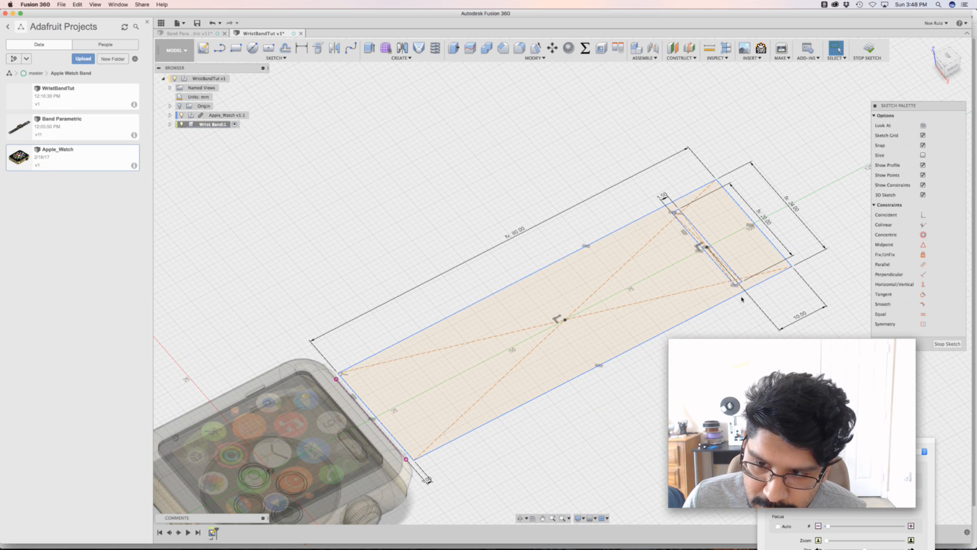
{"action": "scroll", "coordinate": [704, 373], "scroll_direction": "up", "scroll_amount": 2}
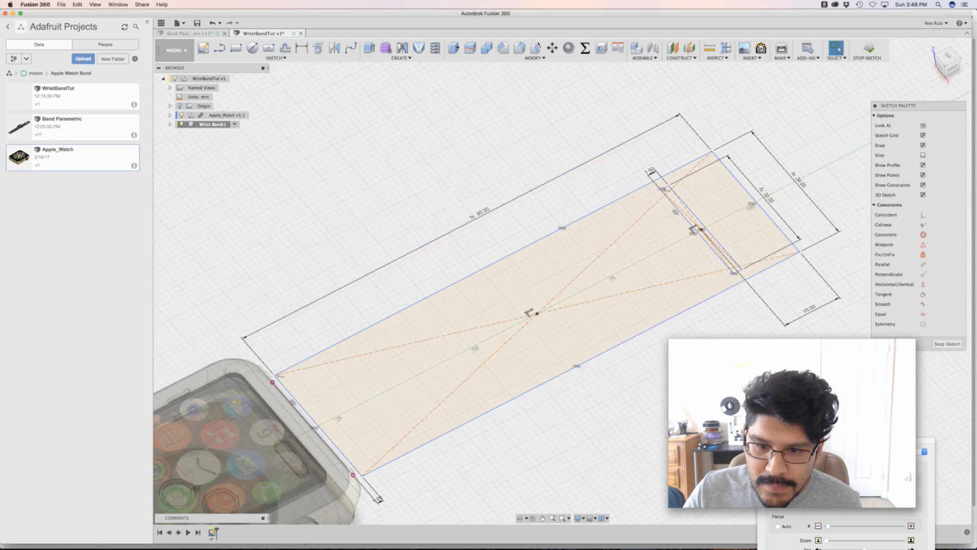
{"action": "scroll", "coordinate": [704, 373], "scroll_direction": "down", "scroll_amount": 4}
{"action": "left_click", "coordinate": [945, 53]}
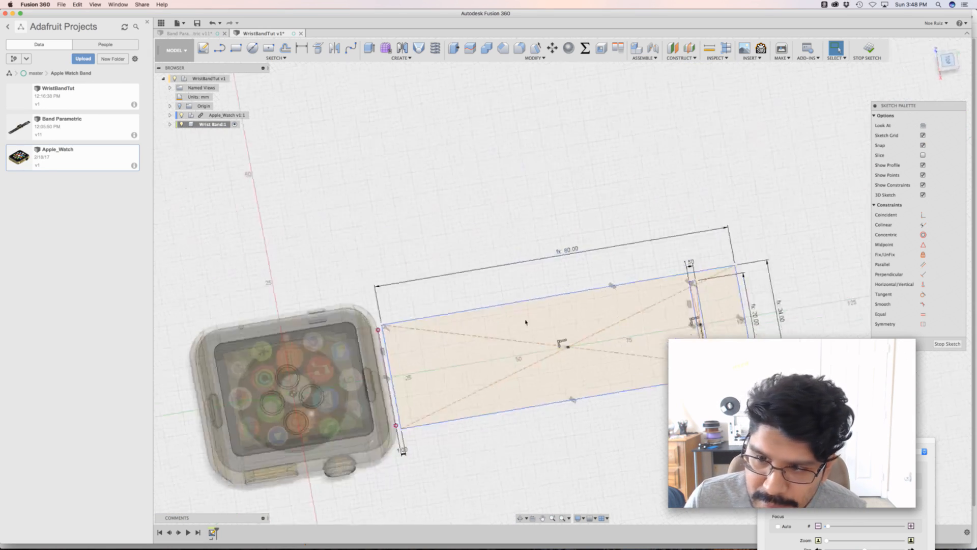
{"action": "left_click", "coordinate": [585, 48]}
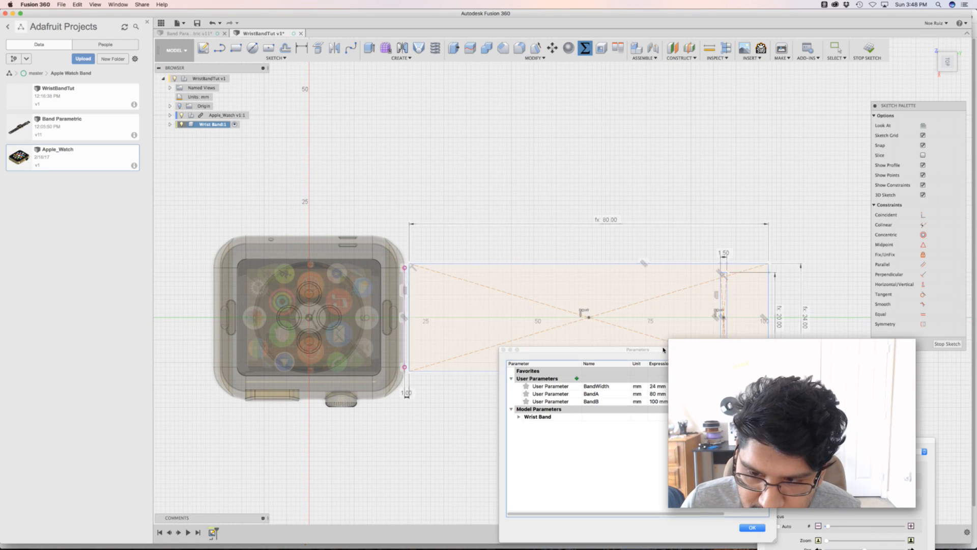
{"action": "left_click", "coordinate": [667, 416]}
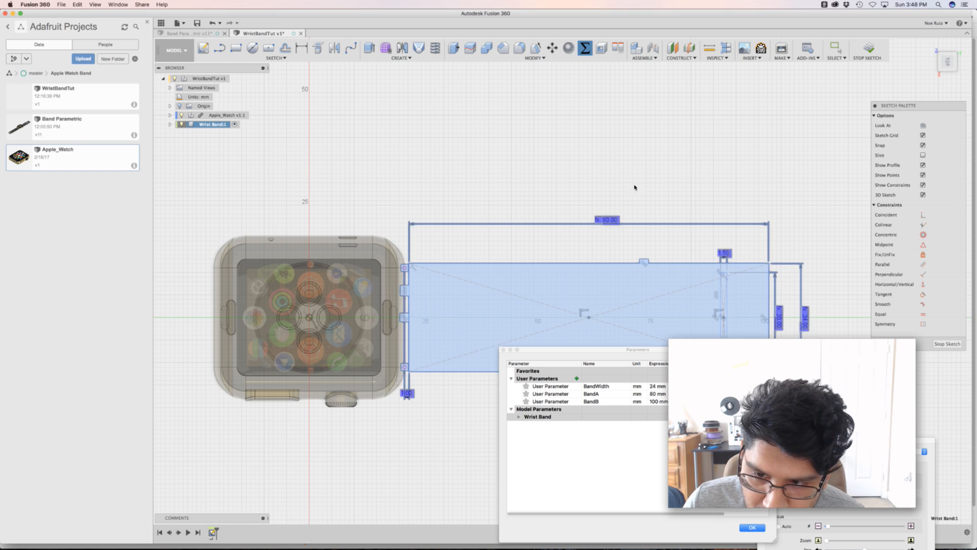
{"action": "left_click", "coordinate": [752, 527]}
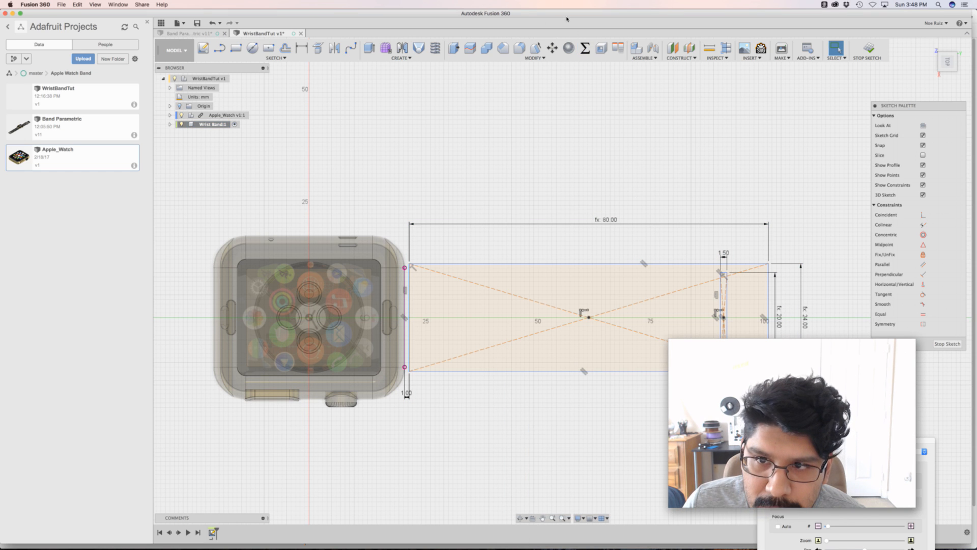
- Set the user parameter BandA to 100 mm and check how the band and its slot follow
{"action": "left_click", "coordinate": [586, 47]}
{"action": "left_click_drag", "start_coordinate": [634, 349], "coordinate": [584, 391]}
{"action": "left_click", "coordinate": [609, 434]}
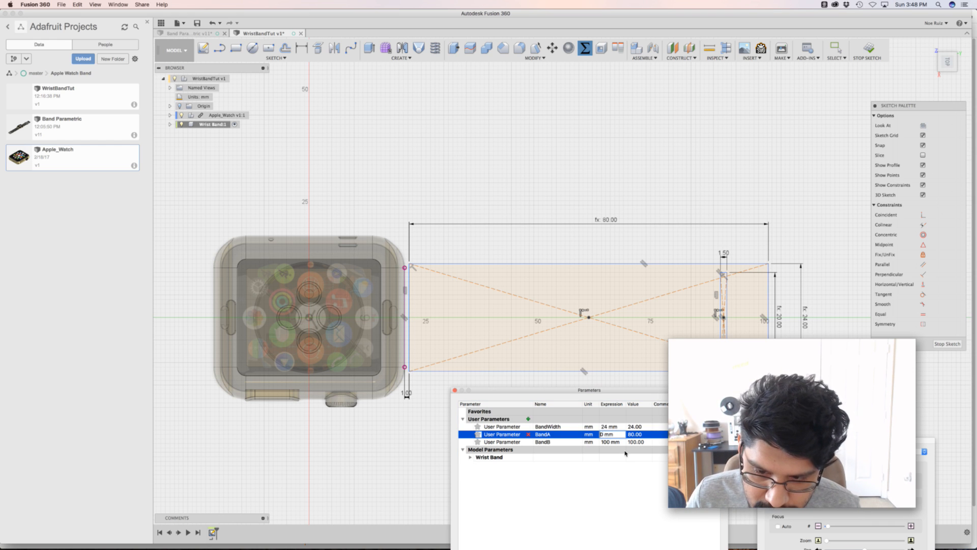
{"action": "type", "text": "10"}
{"action": "key", "text": "Return"}
{"action": "scroll", "coordinate": [617, 313], "scroll_direction": "up", "scroll_amount": 3}
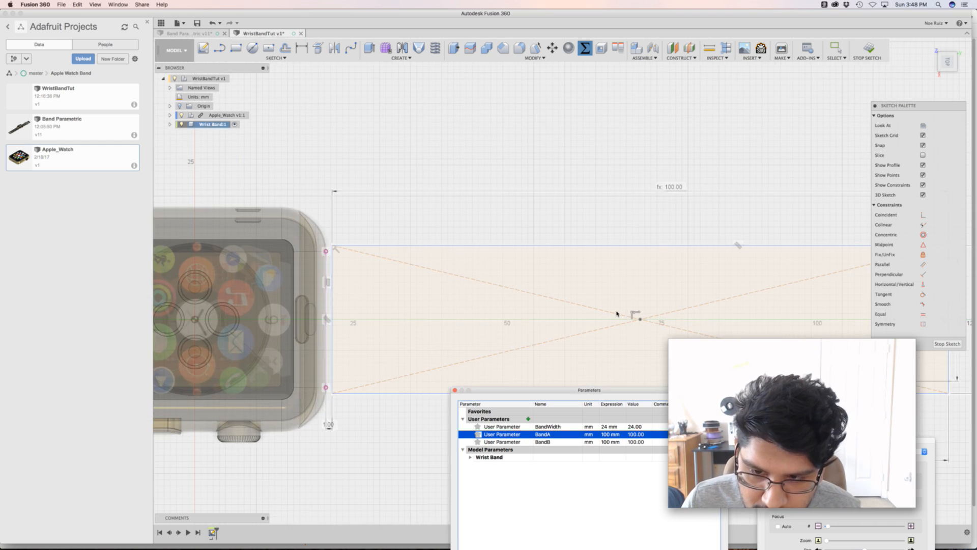
{"action": "scroll", "coordinate": [617, 312], "scroll_direction": "down", "scroll_amount": 3}
{"action": "middle_click_drag", "start_coordinate": [630, 287], "coordinate": [567, 250]}
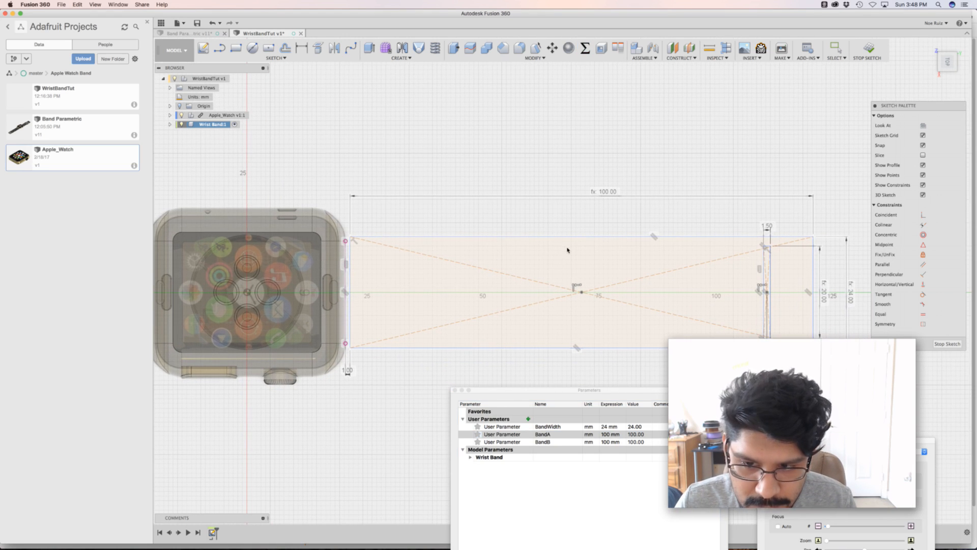
{"action": "scroll", "coordinate": [831, 361], "scroll_direction": "up", "scroll_amount": 1}
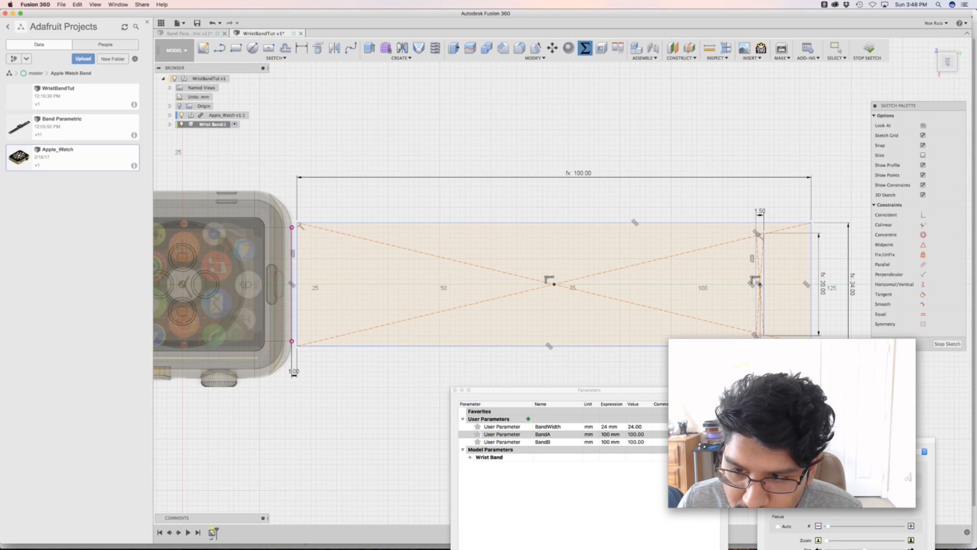
- Examine the dimensioned band sketch from the watch's edge to the slot near its far end
{"action": "scroll", "coordinate": [906, 443], "scroll_direction": "up", "scroll_amount": 1}
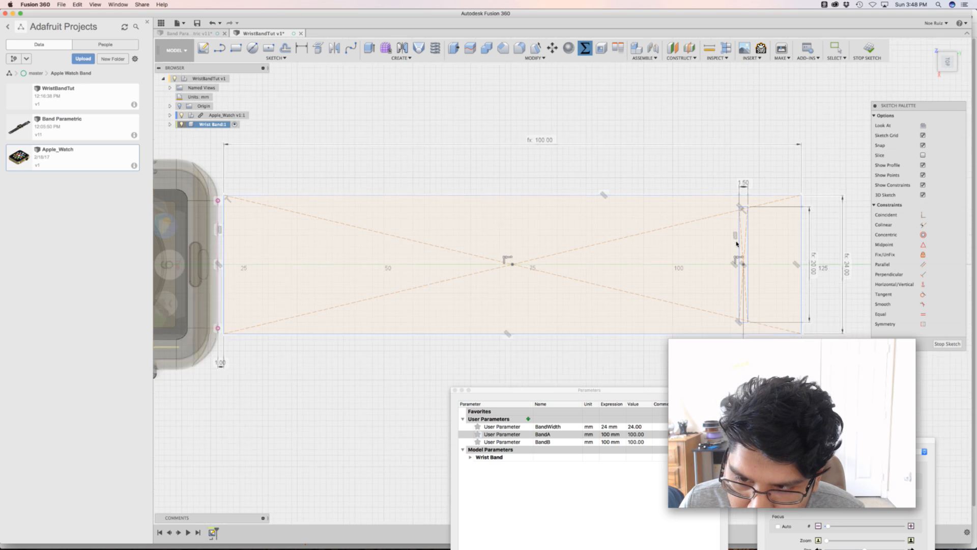
{"action": "scroll", "coordinate": [736, 244], "scroll_direction": "down", "scroll_amount": 1}
{"action": "middle_click_drag", "start_coordinate": [350, 232], "coordinate": [442, 220]}
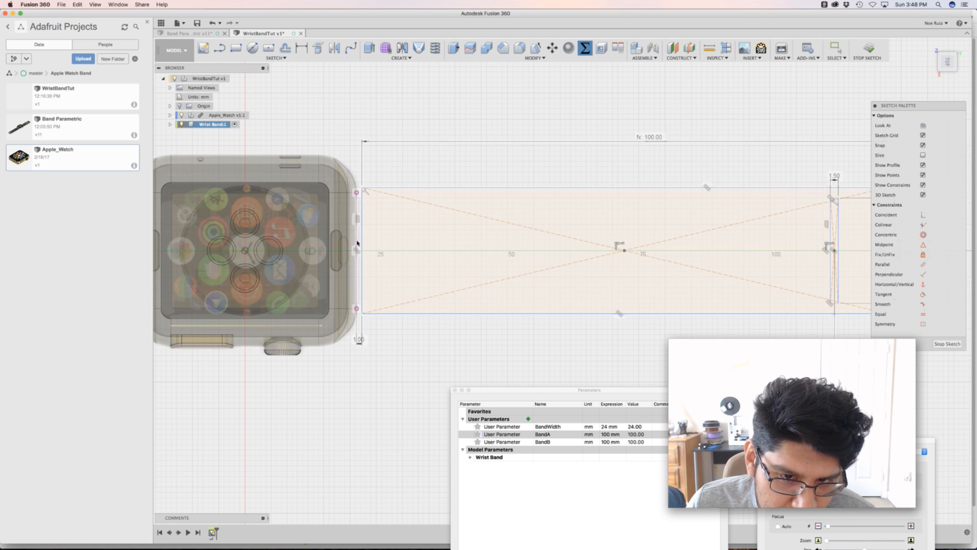
{"action": "middle_click_drag", "start_coordinate": [448, 244], "coordinate": [430, 233]}
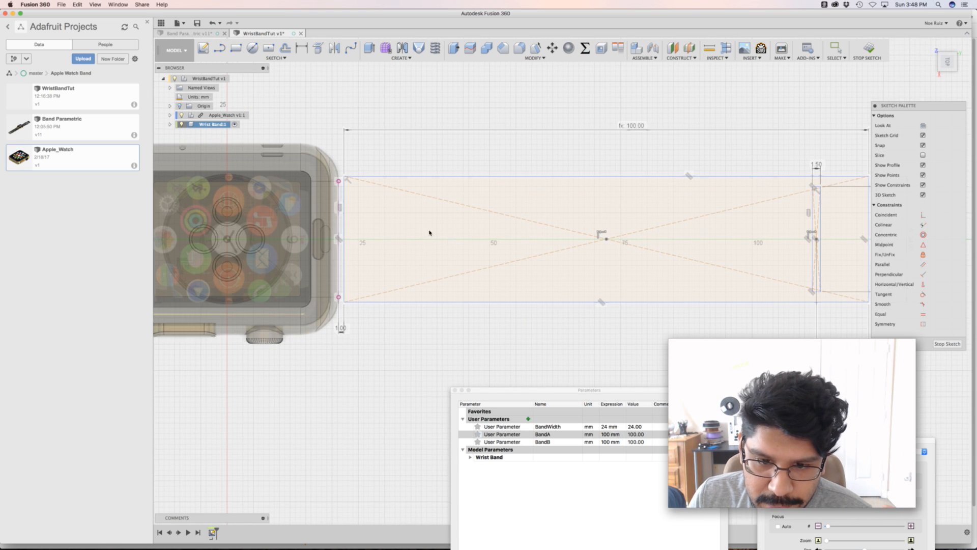
{"action": "scroll", "coordinate": [390, 235], "scroll_direction": "up", "scroll_amount": 2}
{"action": "scroll", "coordinate": [324, 234], "scroll_direction": "down", "scroll_amount": 4}
{"action": "middle_click_drag", "start_coordinate": [236, 205], "coordinate": [329, 204]}
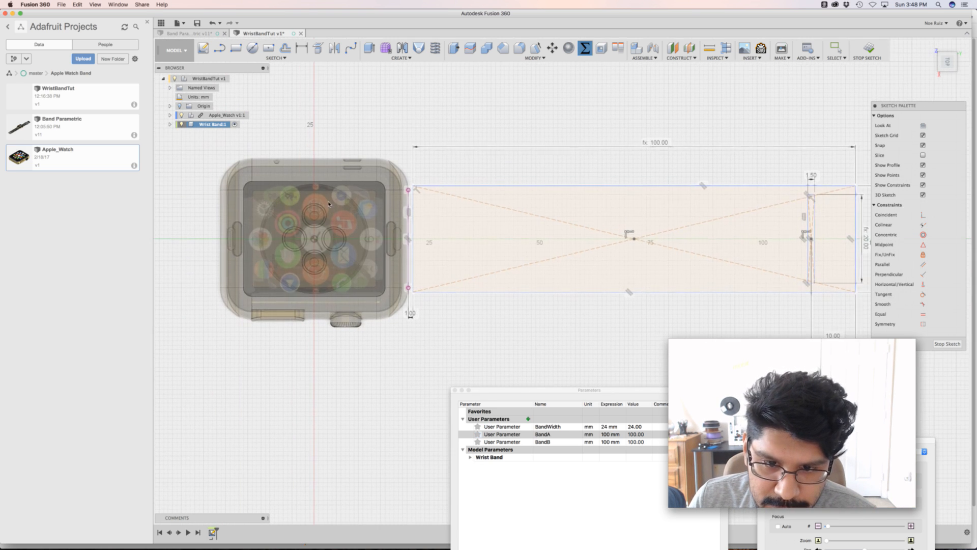
{"action": "middle_click_drag", "start_coordinate": [437, 251], "coordinate": [365, 265]}
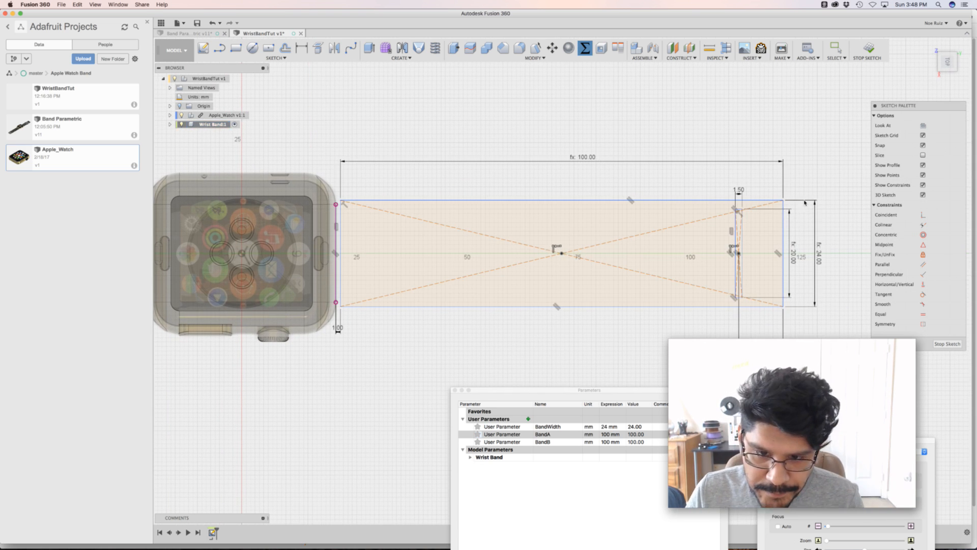
- Finish the band sketch and show the band and slot profiles at an angle
{"action": "left_click", "coordinate": [870, 51]}
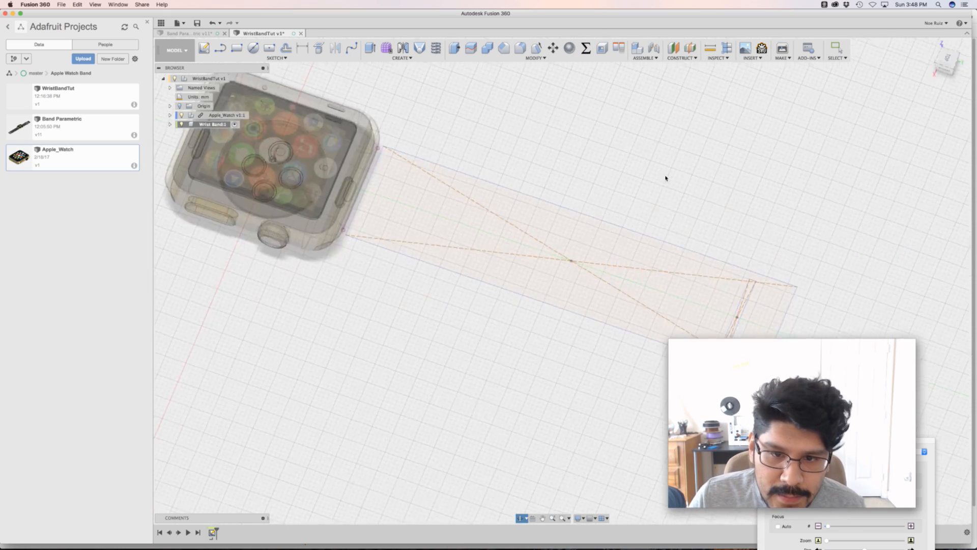
{"action": "scroll", "coordinate": [720, 273], "scroll_direction": "up", "scroll_amount": 3}
{"action": "scroll", "coordinate": [722, 272], "scroll_direction": "down", "scroll_amount": 3}
{"action": "scroll", "coordinate": [723, 273], "scroll_direction": "up", "scroll_amount": 2}
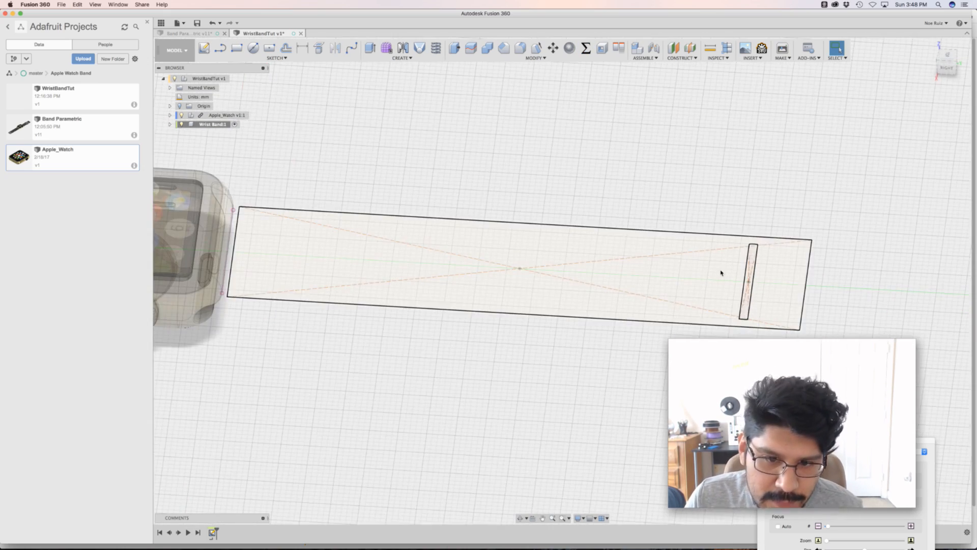
{"action": "scroll", "coordinate": [731, 278], "scroll_direction": "down", "scroll_amount": 1}
{"action": "middle_click_drag", "start_coordinate": [731, 279], "coordinate": [707, 268], "text": "shift"}
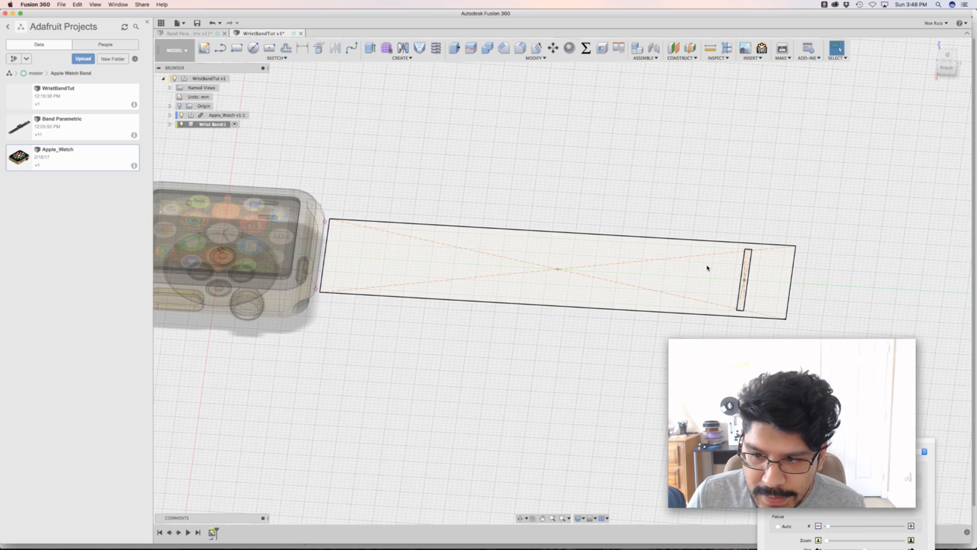
- Extrude the band profile and the slot profile together by -1 mm as a new body
{"action": "key", "text": "e"}
{"action": "left_click", "coordinate": [711, 279]}
{"action": "scroll", "coordinate": [733, 269], "scroll_direction": "up", "scroll_amount": 3}
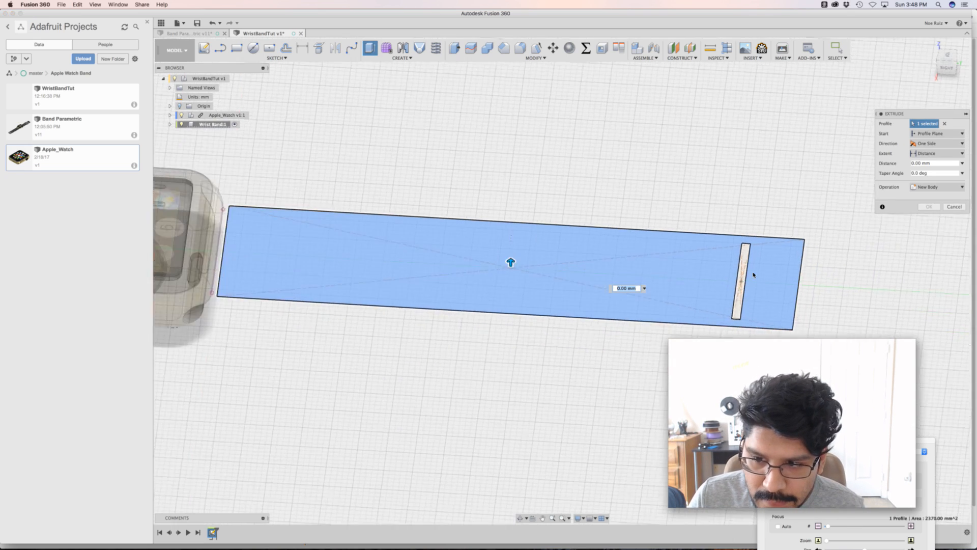
{"action": "scroll", "coordinate": [360, 258], "scroll_direction": "down", "scroll_amount": 2}
{"action": "middle_click_drag", "start_coordinate": [360, 257], "coordinate": [253, 263], "text": "shift"}
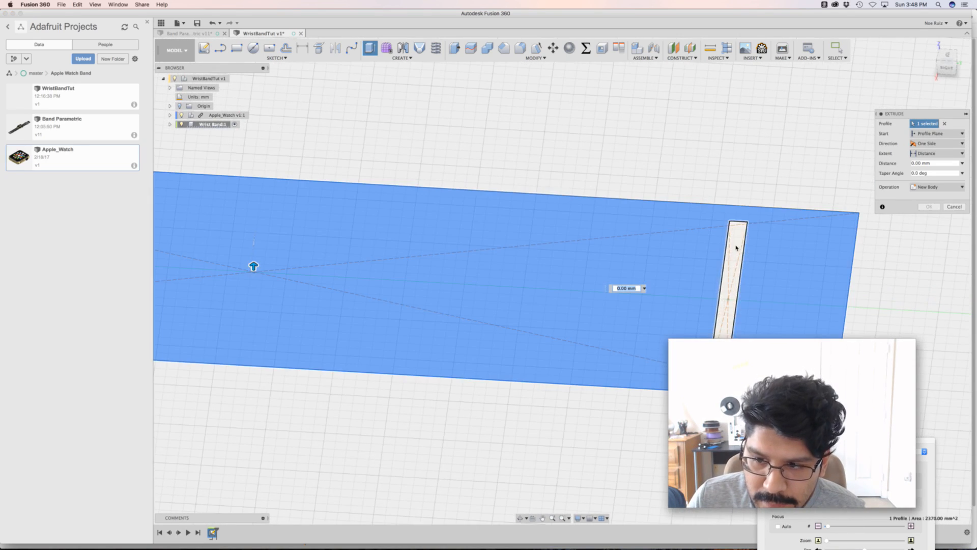
{"action": "left_click", "coordinate": [719, 331]}
{"action": "scroll", "coordinate": [723, 287], "scroll_direction": "down", "scroll_amount": 3}
{"action": "scroll", "coordinate": [723, 287], "scroll_direction": "up", "scroll_amount": 4}
{"action": "scroll", "coordinate": [723, 287], "scroll_direction": "down", "scroll_amount": 4}
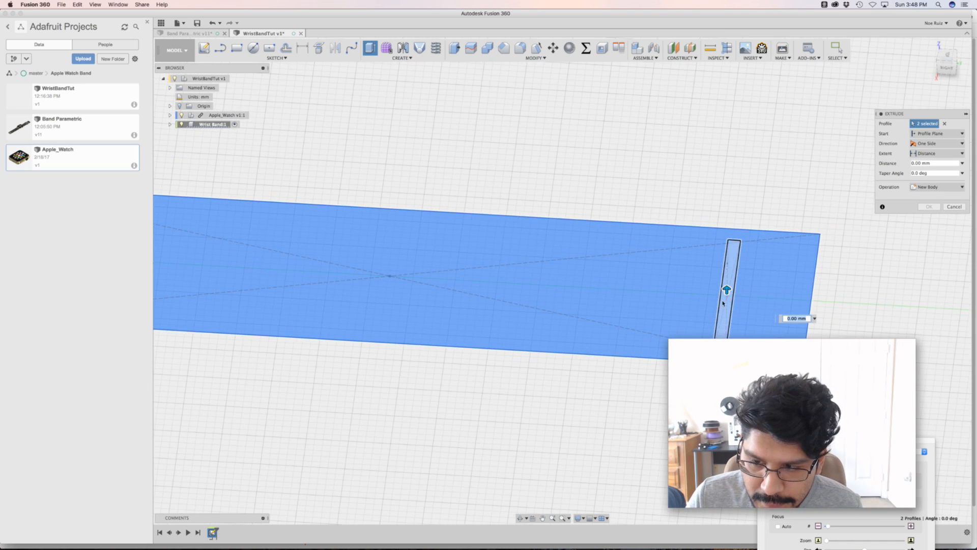
{"action": "type", "text": "-1"}
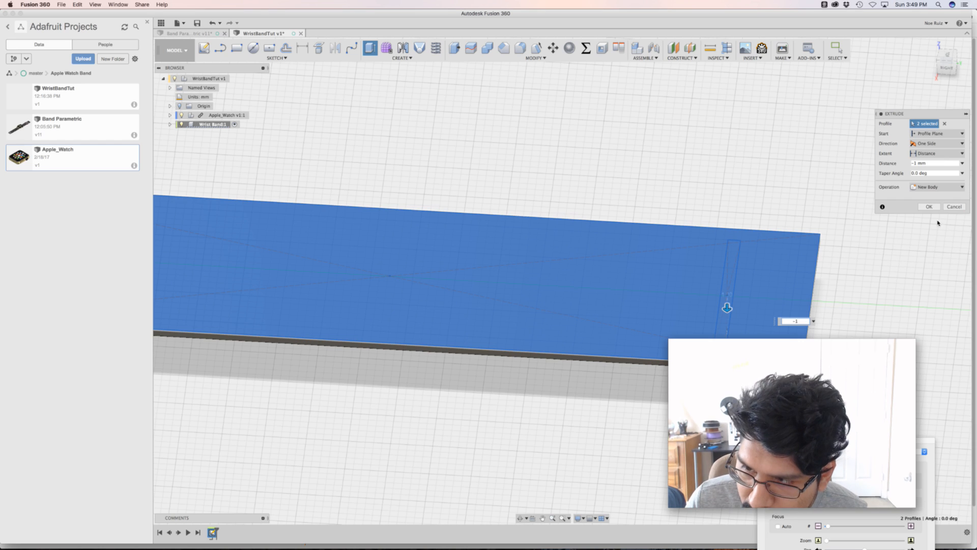
{"action": "left_click", "coordinate": [929, 206]}
- Rename the Wrist Band component's sketch as BandA and make it visible over the band body
{"action": "middle_click_drag", "start_coordinate": [621, 253], "coordinate": [592, 183], "text": "shift"}
{"action": "scroll", "coordinate": [545, 201], "scroll_direction": "down", "scroll_amount": 5}
{"action": "scroll", "coordinate": [547, 189], "scroll_direction": "up", "scroll_amount": 3}
{"action": "left_click", "coordinate": [170, 124]}
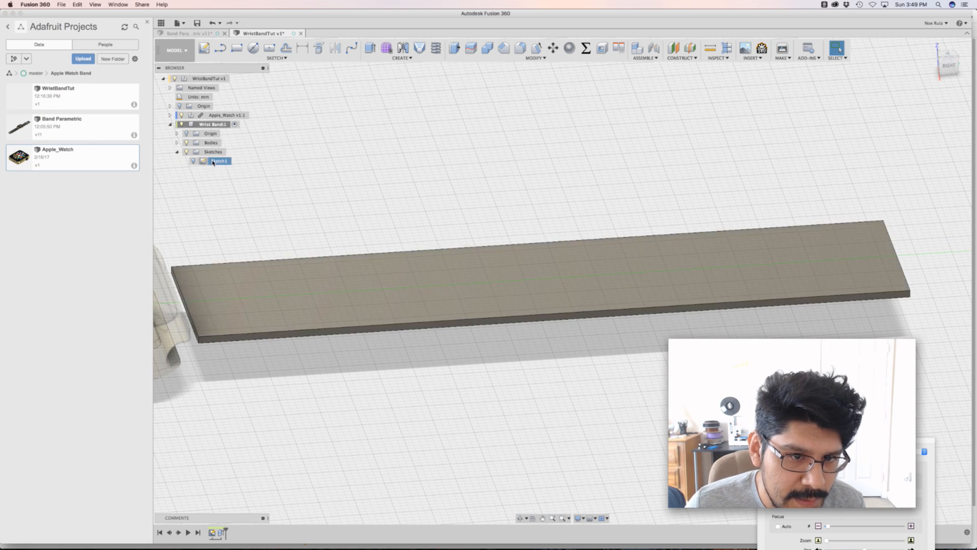
{"action": "double_click", "coordinate": [214, 161]}
{"action": "type", "text": "BandA"}
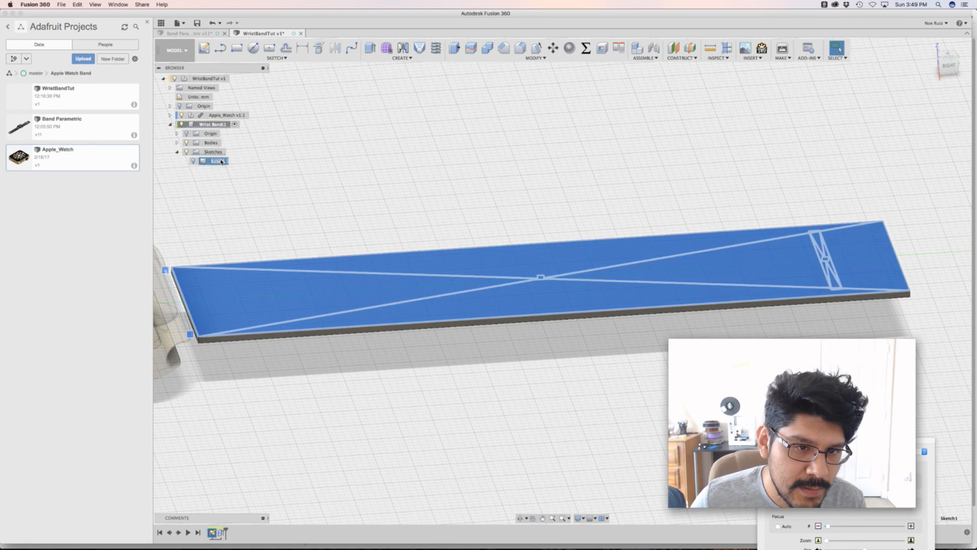
{"action": "key", "text": "Return"}
{"action": "left_click", "coordinate": [315, 164]}
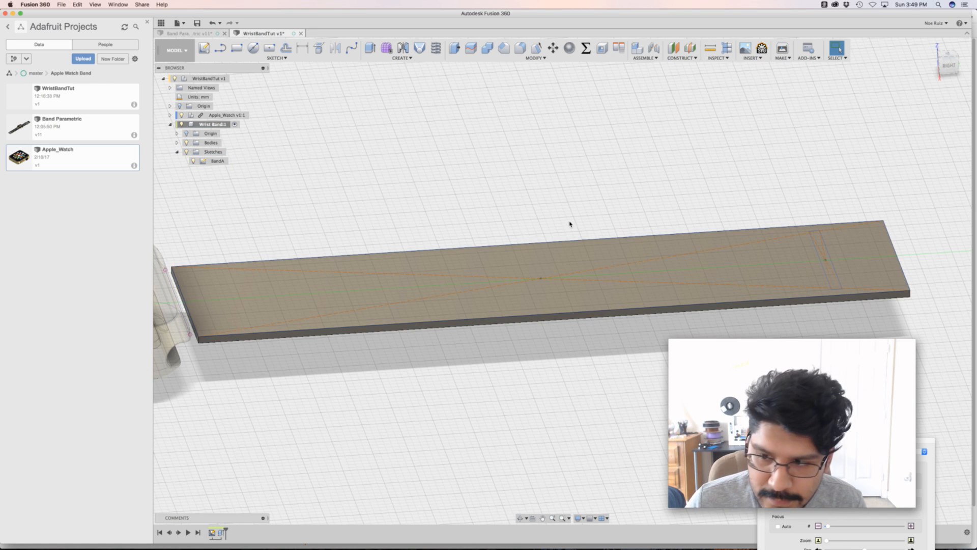
- Extrude the narrow slot profile near the band's far end 2 mm upward and join it to the band
{"action": "scroll", "coordinate": [571, 223], "scroll_direction": "down", "scroll_amount": 2}
{"action": "scroll", "coordinate": [712, 226], "scroll_direction": "up", "scroll_amount": 4}
{"action": "scroll", "coordinate": [729, 176], "scroll_direction": "down", "scroll_amount": 2}
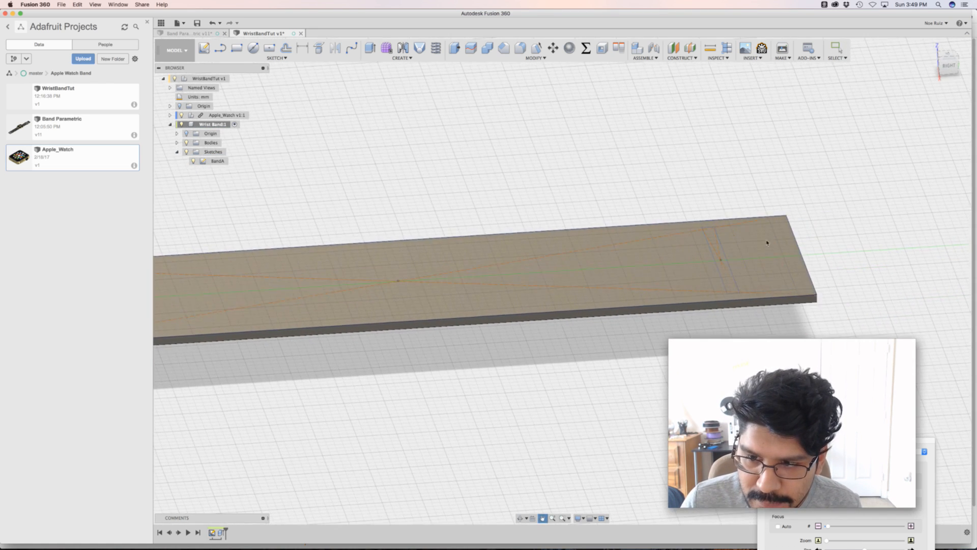
{"action": "scroll", "coordinate": [698, 262], "scroll_direction": "up", "scroll_amount": 5}
{"action": "scroll", "coordinate": [671, 229], "scroll_direction": "down", "scroll_amount": 3}
{"action": "scroll", "coordinate": [671, 214], "scroll_direction": "up", "scroll_amount": 3}
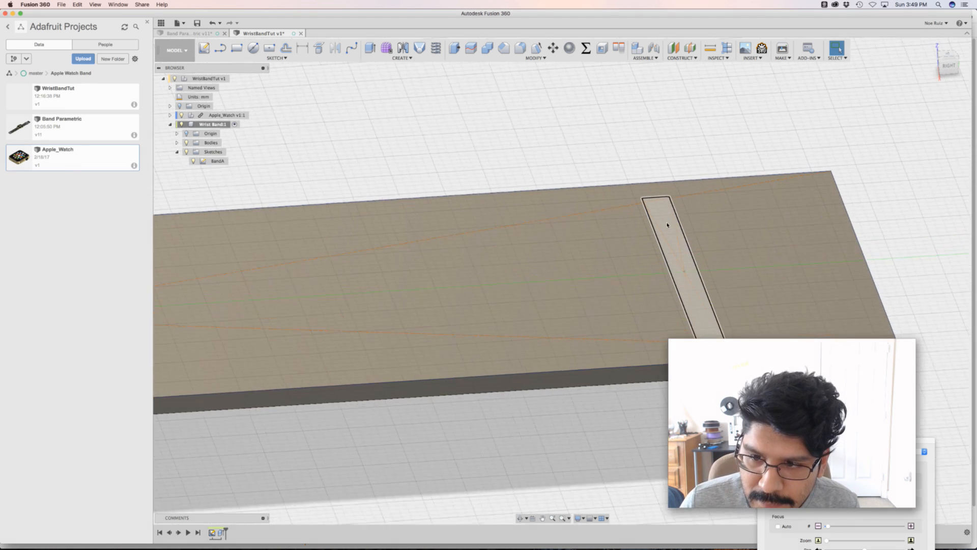
{"action": "left_click", "coordinate": [673, 217]}
{"action": "scroll", "coordinate": [653, 304], "scroll_direction": "down", "scroll_amount": 2}
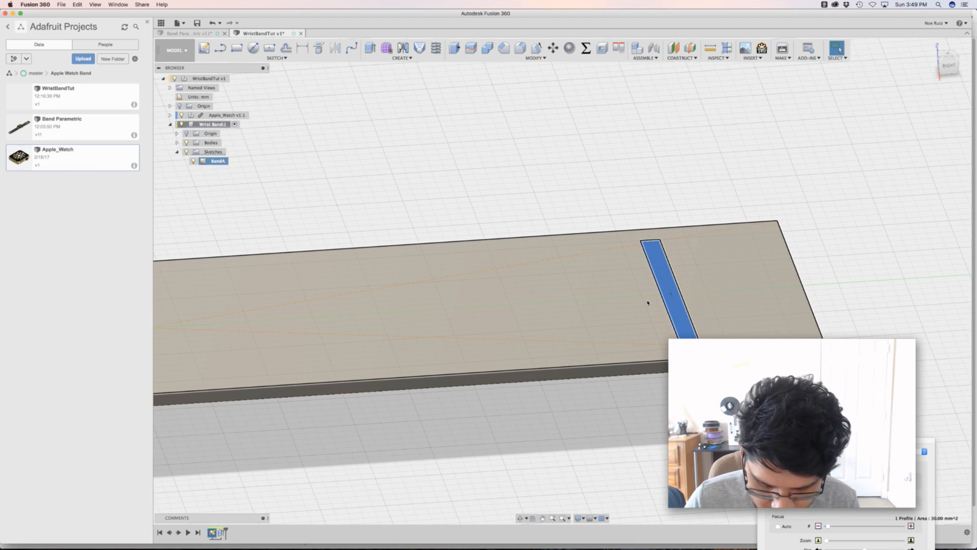
{"action": "key", "text": "e"}
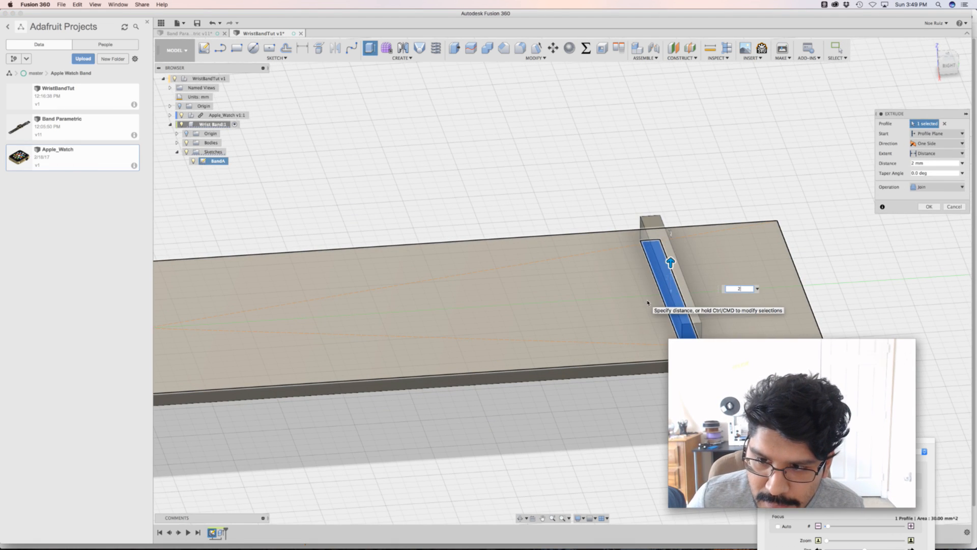
{"action": "key", "text": "Return"}
- Fillet the four vertical corner edges of the raised bar with a radius of 1.5/2 mm
{"action": "scroll", "coordinate": [667, 233], "scroll_direction": "down", "scroll_amount": 2}
{"action": "middle_click_drag", "start_coordinate": [668, 233], "coordinate": [606, 158], "text": "shift"}
{"action": "scroll", "coordinate": [777, 165], "scroll_direction": "up", "scroll_amount": 3}
{"action": "scroll", "coordinate": [685, 207], "scroll_direction": "up", "scroll_amount": 2}
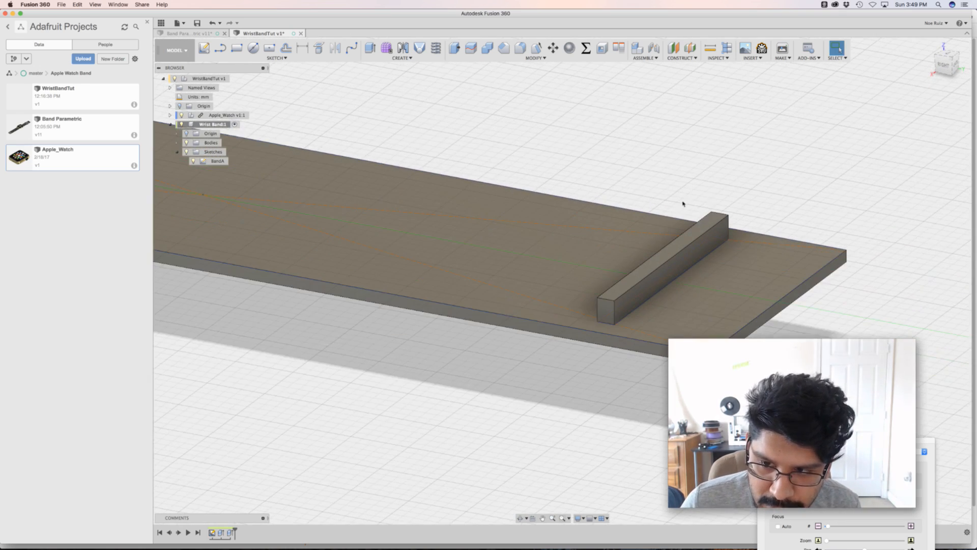
{"action": "left_click", "coordinate": [717, 219]}
{"action": "left_click", "coordinate": [732, 173]}
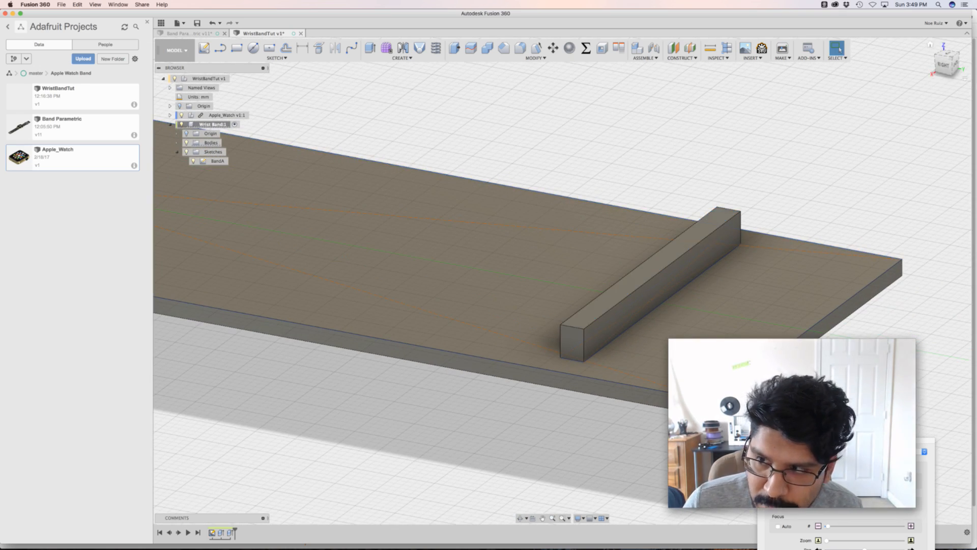
{"action": "left_click", "coordinate": [943, 65]}
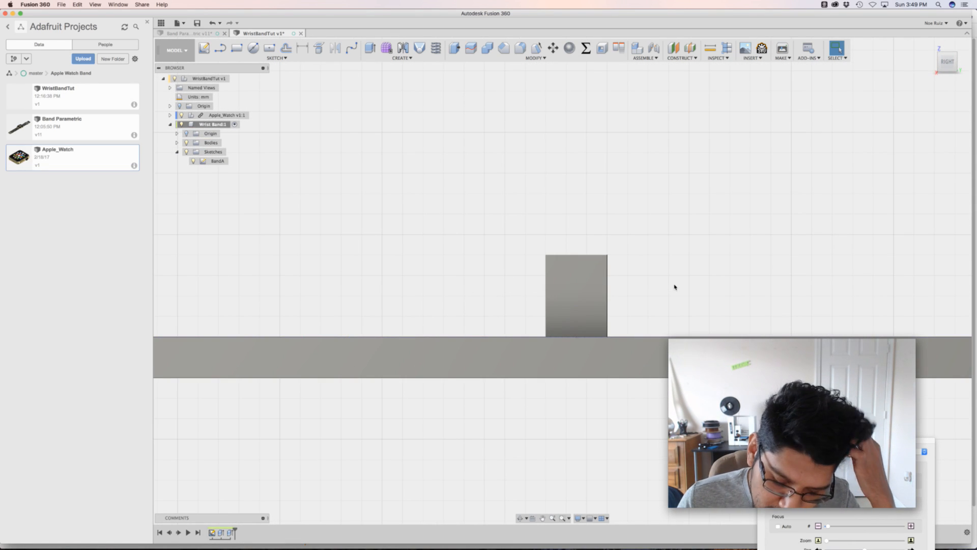
{"action": "key", "text": "f"}
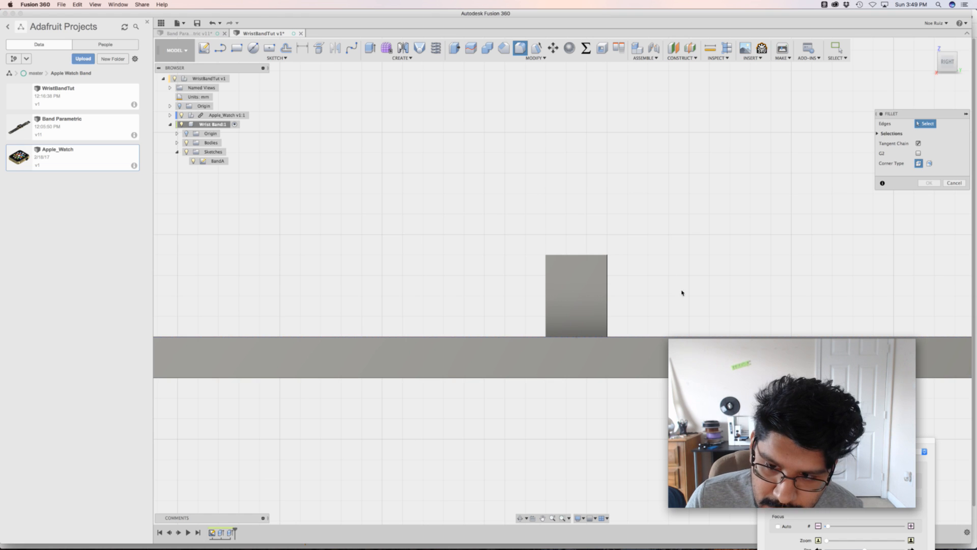
{"action": "left_click_drag", "start_coordinate": [512, 298], "coordinate": [481, 304]}
{"action": "scroll", "coordinate": [720, 234], "scroll_direction": "right", "scroll_amount": 10, "text": "shift"}
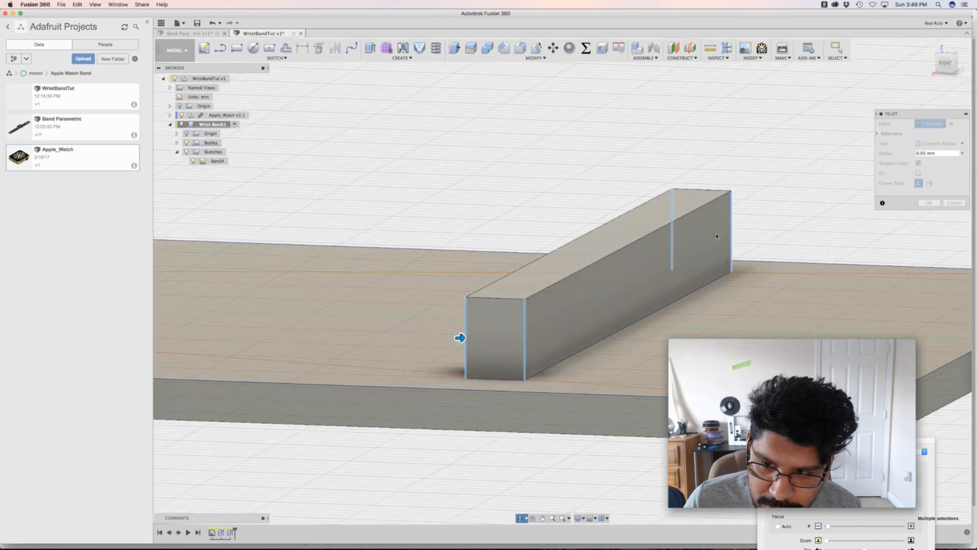
{"action": "scroll", "coordinate": [720, 234], "scroll_direction": "left", "scroll_amount": 4, "text": "shift"}
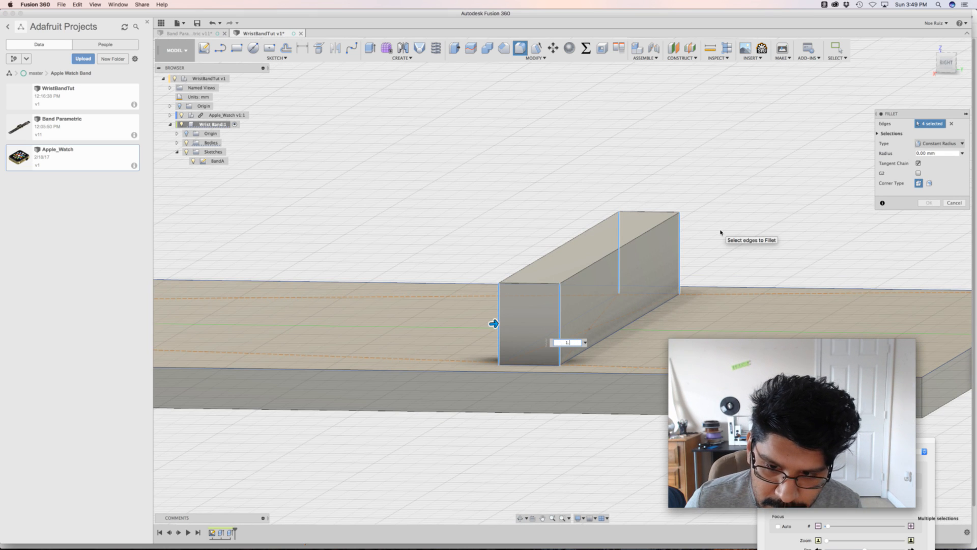
{"action": "type", "text": "1.5/2"}
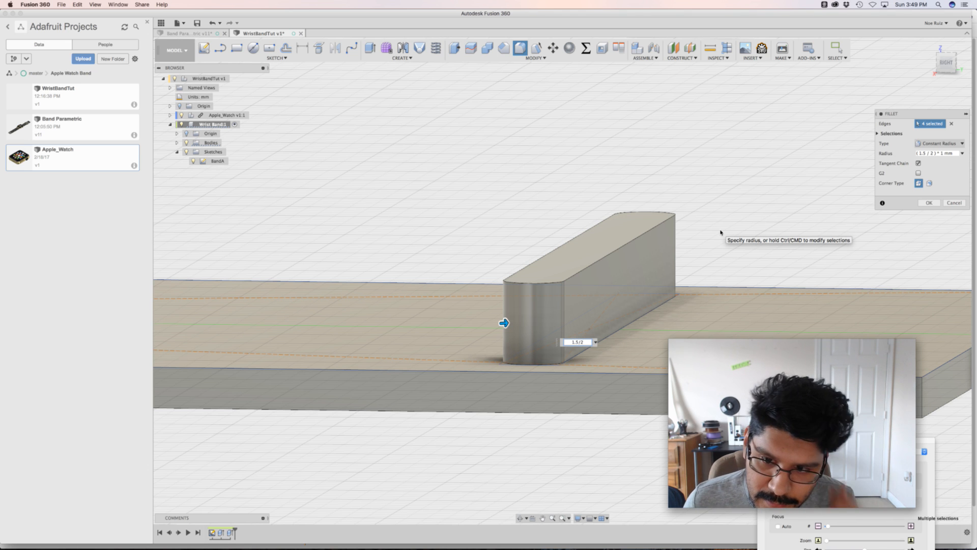
{"action": "key", "text": "Return"}
- Start a new sketch on the top face of the rounded bar
{"action": "middle_click_drag", "start_coordinate": [719, 231], "coordinate": [696, 308], "text": "shift"}
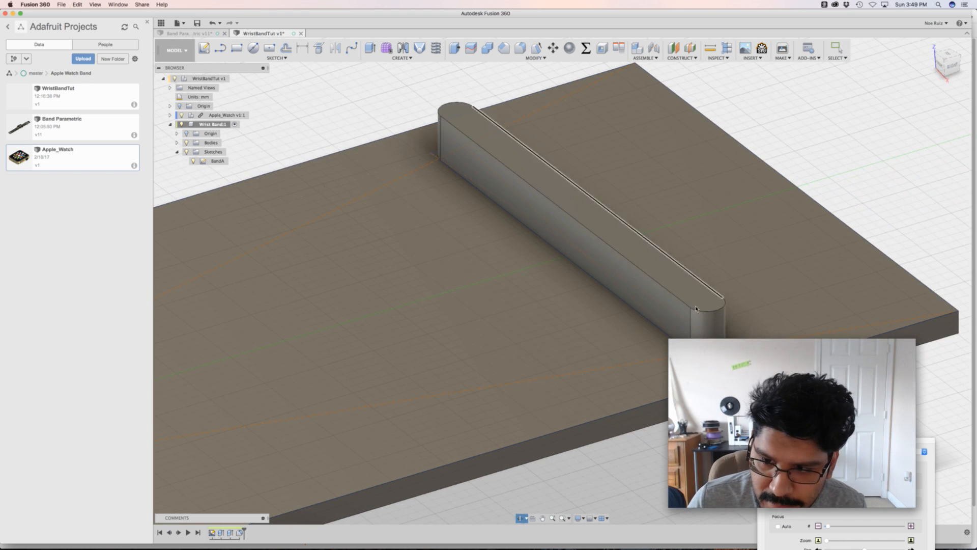
{"action": "left_click", "coordinate": [696, 308]}
{"action": "scroll", "coordinate": [700, 308], "scroll_direction": "up", "scroll_amount": 3}
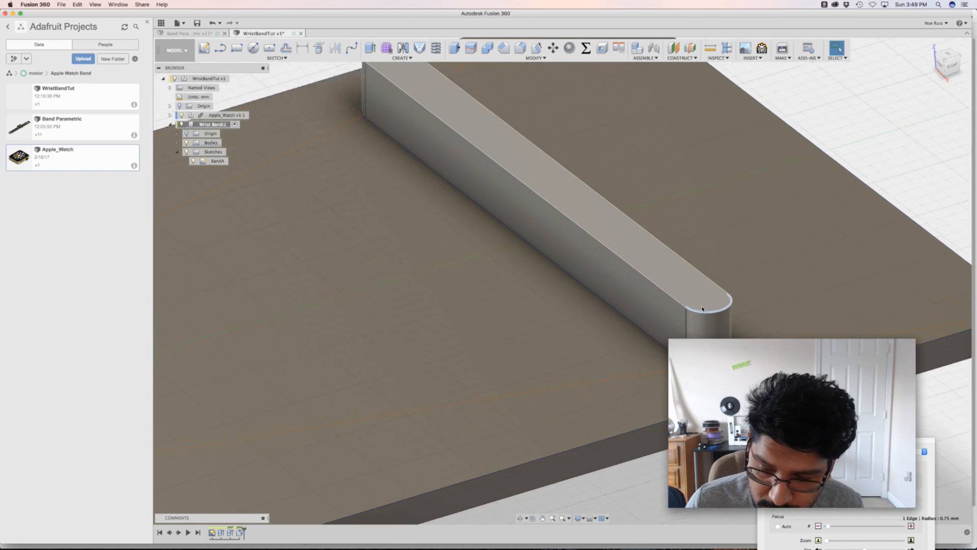
{"action": "scroll", "coordinate": [702, 308], "scroll_direction": "down", "scroll_amount": 4}
{"action": "middle_click_drag", "start_coordinate": [435, 155], "coordinate": [548, 169], "text": "shift"}
{"action": "scroll", "coordinate": [549, 169], "scroll_direction": "up", "scroll_amount": 2}
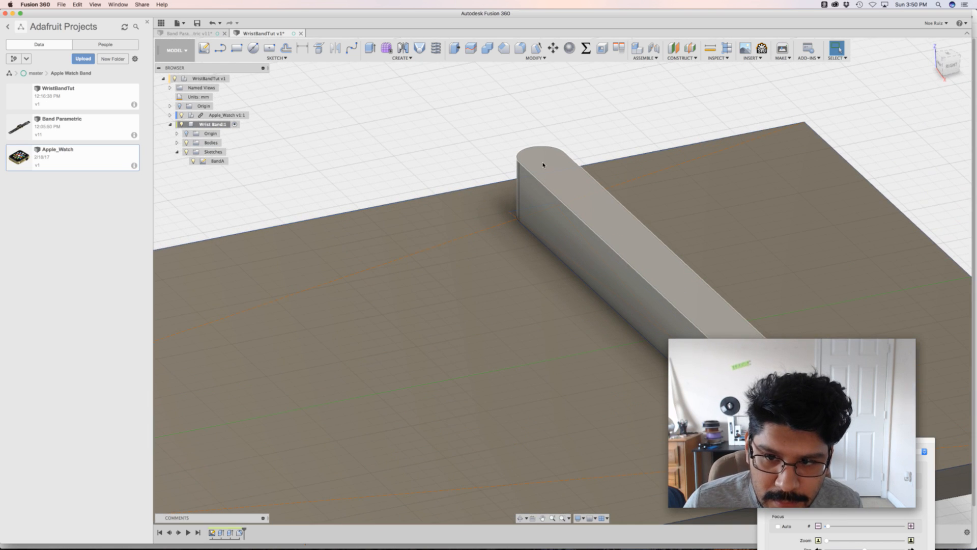
{"action": "left_click", "coordinate": [544, 167]}
{"action": "scroll", "coordinate": [467, 158], "scroll_direction": "up", "scroll_amount": 2}
{"action": "scroll", "coordinate": [467, 158], "scroll_direction": "down", "scroll_amount": 2}
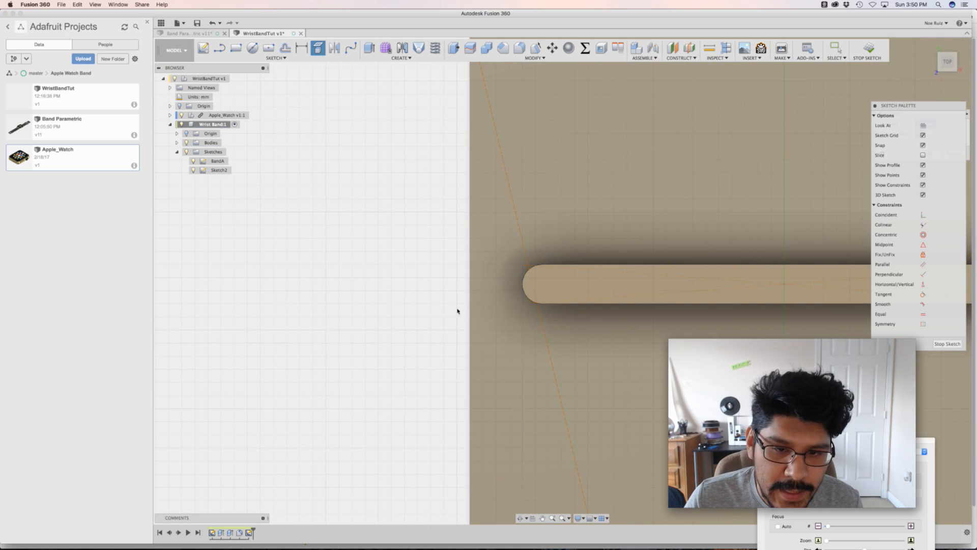
{"action": "middle_click_drag", "start_coordinate": [394, 251], "coordinate": [231, 235]}
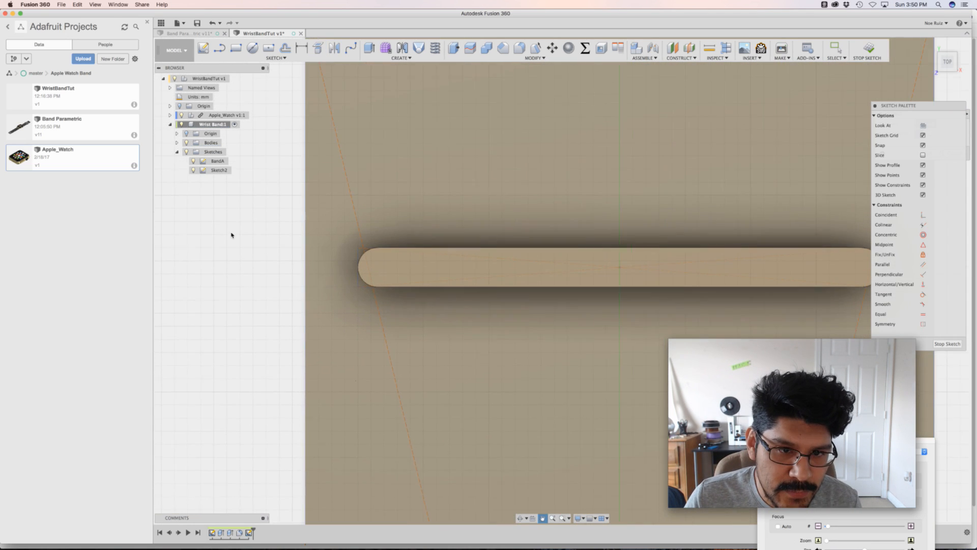
- Offset the rounded bar's top outline outward by 0.75 mm in the sketch
{"action": "key", "text": "o"}
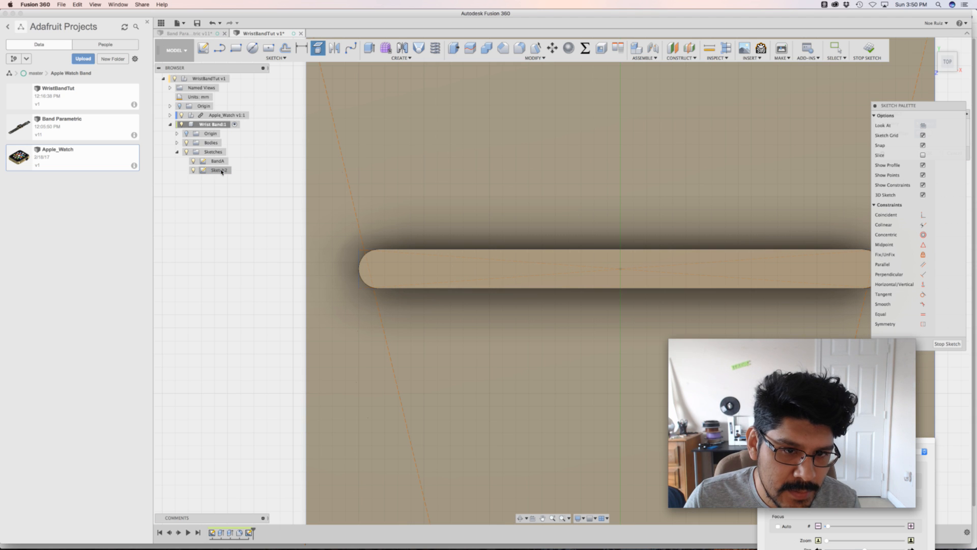
{"action": "scroll", "coordinate": [221, 209], "scroll_direction": "down", "scroll_amount": 5}
{"action": "mouse_move", "coordinate": [240, 209]}
{"action": "middle_mouse_down", "text": "shift"}
{"action": "mouse_move", "coordinate": [218, 231]}
{"action": "mouse_move", "coordinate": [257, 211]}
{"action": "mouse_move", "coordinate": [349, 217]}
{"action": "middle_mouse_up", "text": "shift"}
{"action": "scroll", "coordinate": [350, 218], "scroll_direction": "up", "scroll_amount": 5}
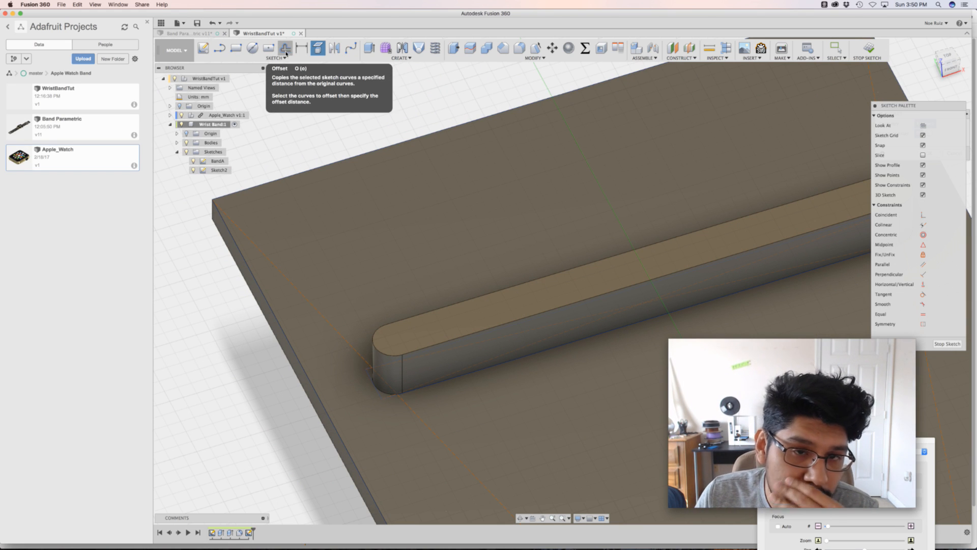
{"action": "left_click", "coordinate": [289, 58]}
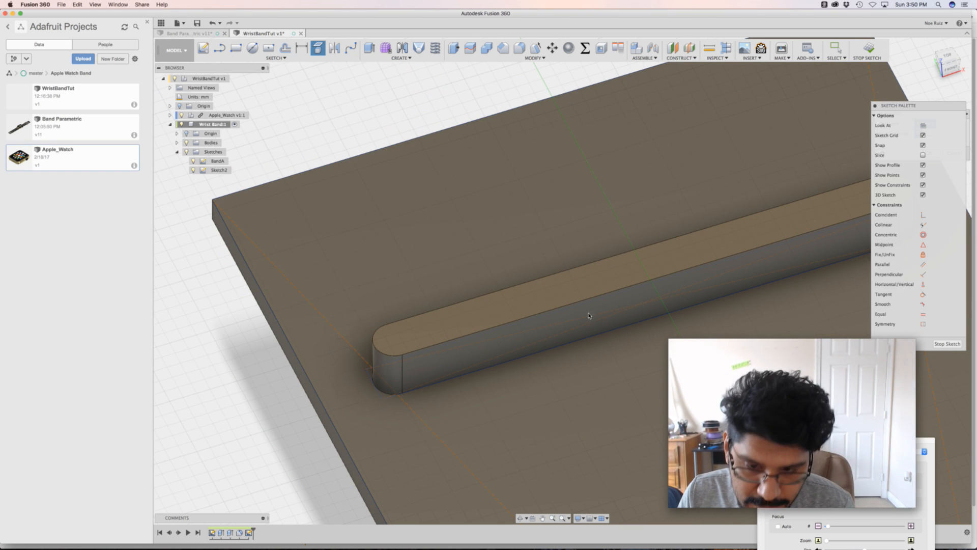
{"action": "left_click", "coordinate": [378, 351]}
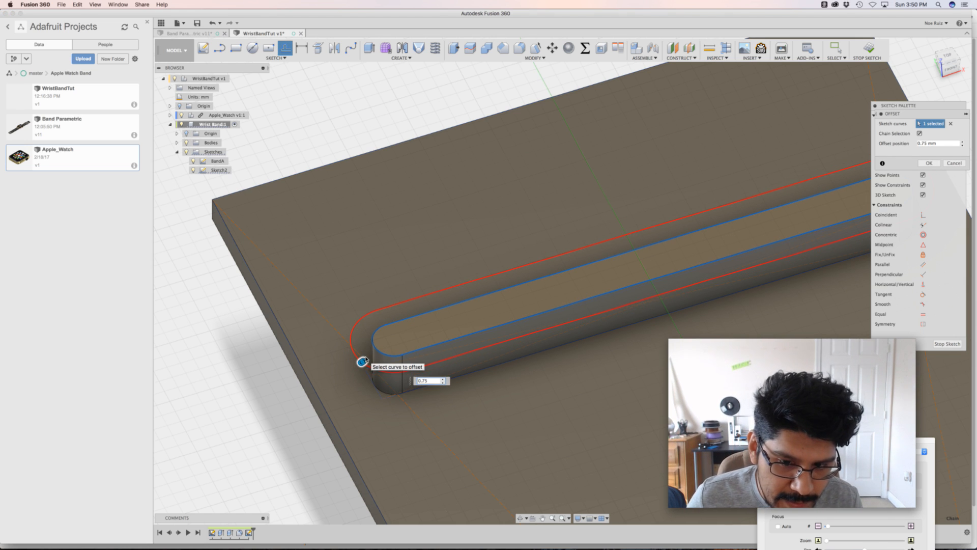
{"action": "key", "text": "Return"}
{"action": "scroll", "coordinate": [366, 352], "scroll_direction": "up", "scroll_amount": 3}
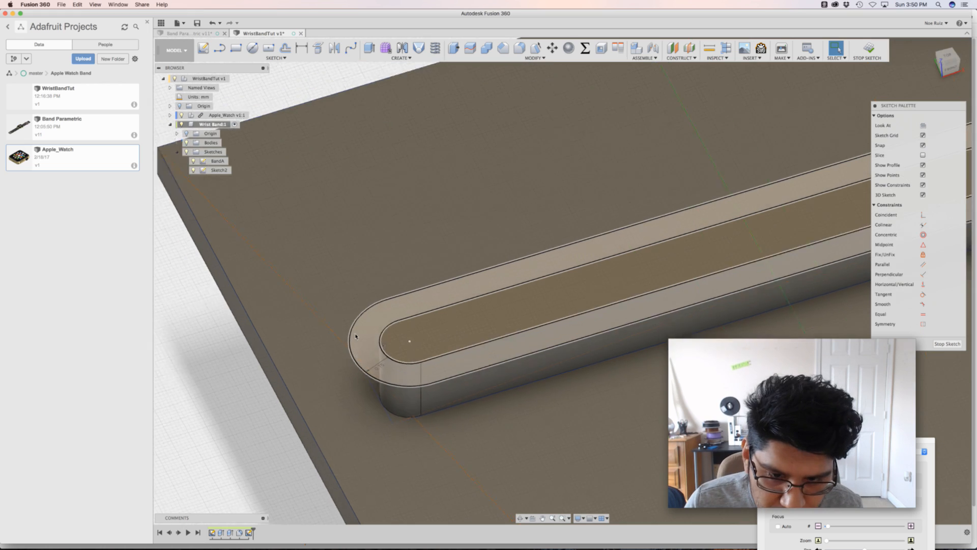
- Extrude both the inner slot and the surrounding ring profile 2 mm upward, joined to the bar, to form its cap
{"action": "scroll", "coordinate": [365, 352], "scroll_direction": "down", "scroll_amount": 4}
{"action": "middle_click_drag", "start_coordinate": [475, 256], "coordinate": [432, 304], "text": "shift"}
{"action": "key", "text": "e"}
{"action": "scroll", "coordinate": [421, 302], "scroll_direction": "up", "scroll_amount": 4}
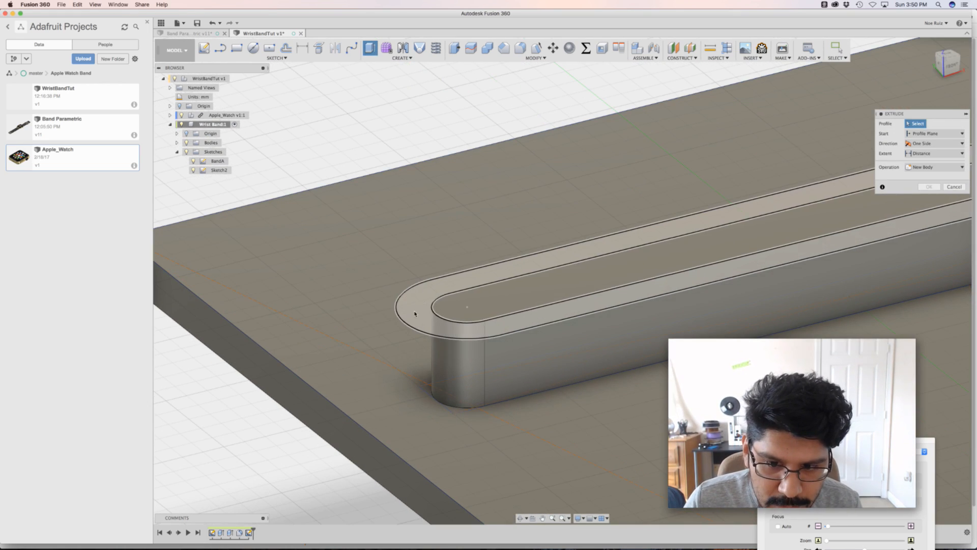
{"action": "left_click", "coordinate": [414, 314]}
{"action": "left_click", "coordinate": [466, 301]}
{"action": "scroll", "coordinate": [657, 253], "scroll_direction": "down", "scroll_amount": 3}
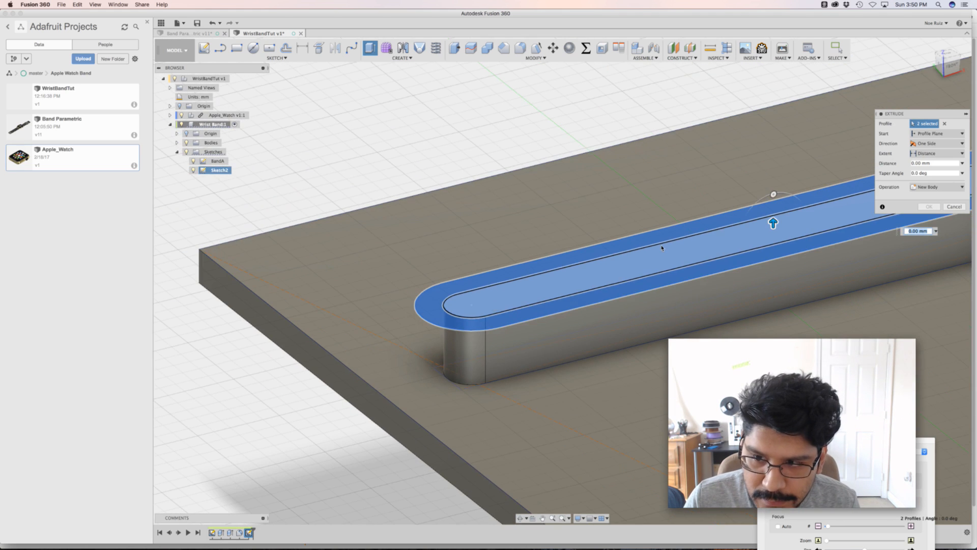
{"action": "type", "text": "2"}
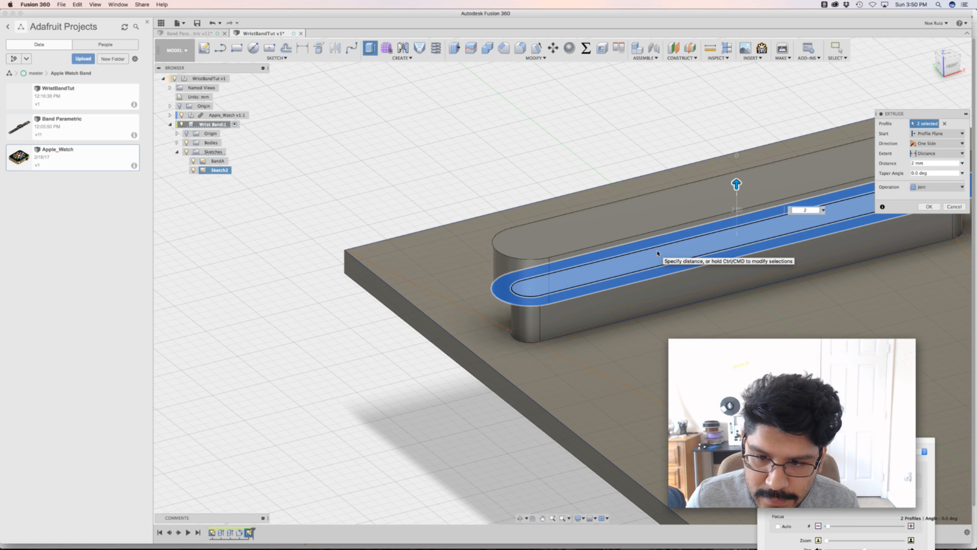
{"action": "key", "text": "Return"}
- Chamfer the lower outer edge of the bar's overhanging cap with an equal distance of 0.75 mm
{"action": "middle_click_drag", "start_coordinate": [443, 227], "coordinate": [549, 219], "text": "shift"}
{"action": "scroll", "coordinate": [549, 218], "scroll_direction": "up", "scroll_amount": 5}
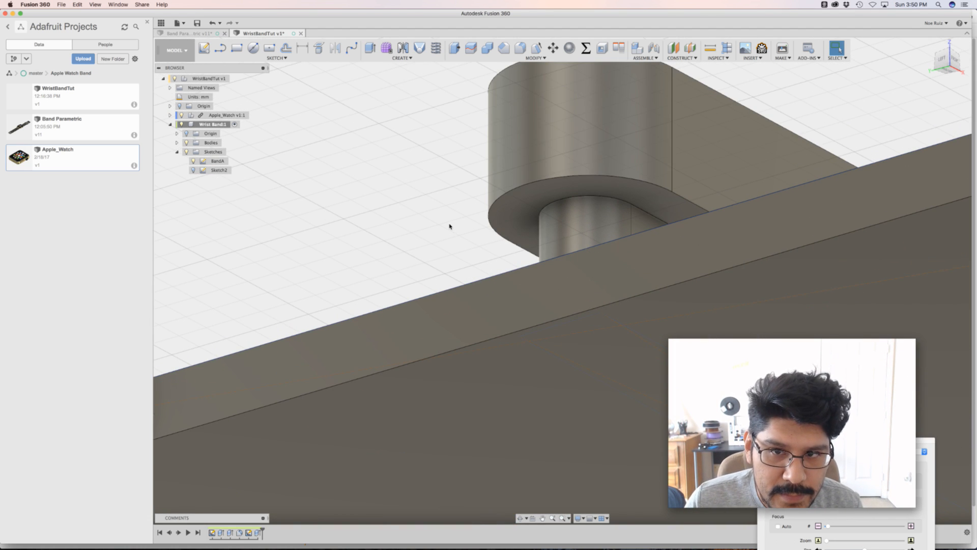
{"action": "key", "text": "s"}
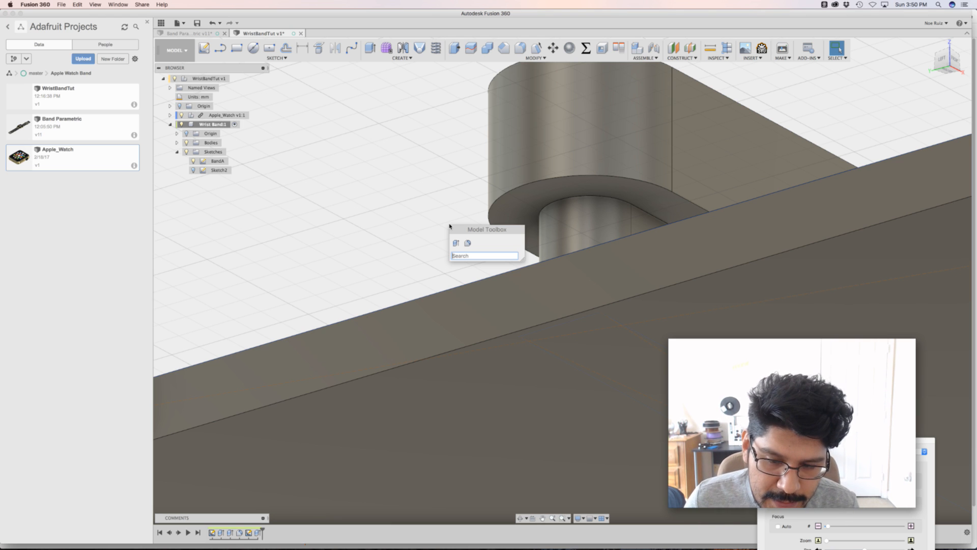
{"action": "type", "text": "cham"}
{"action": "key", "text": "Return"}
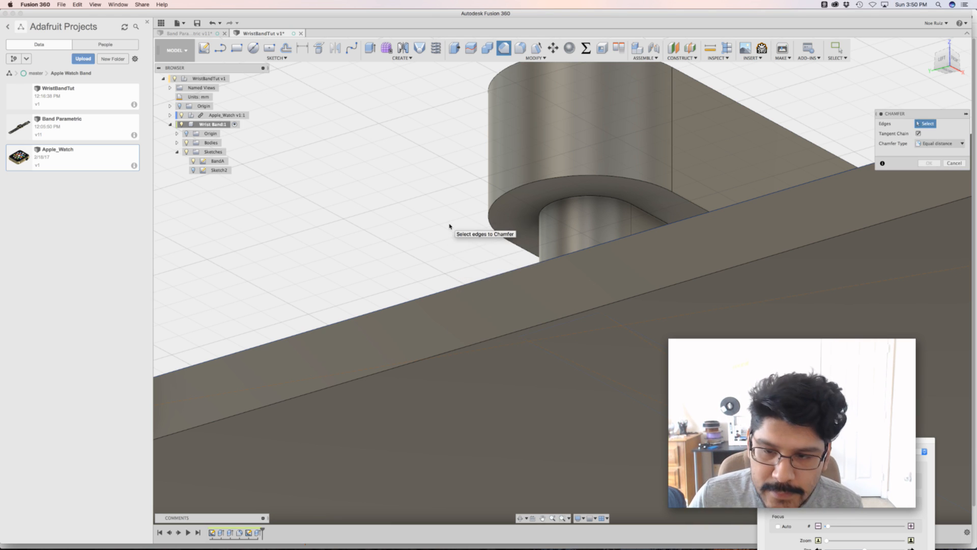
{"action": "left_click", "coordinate": [540, 178]}
{"action": "scroll", "coordinate": [425, 196], "scroll_direction": "down", "scroll_amount": 1}
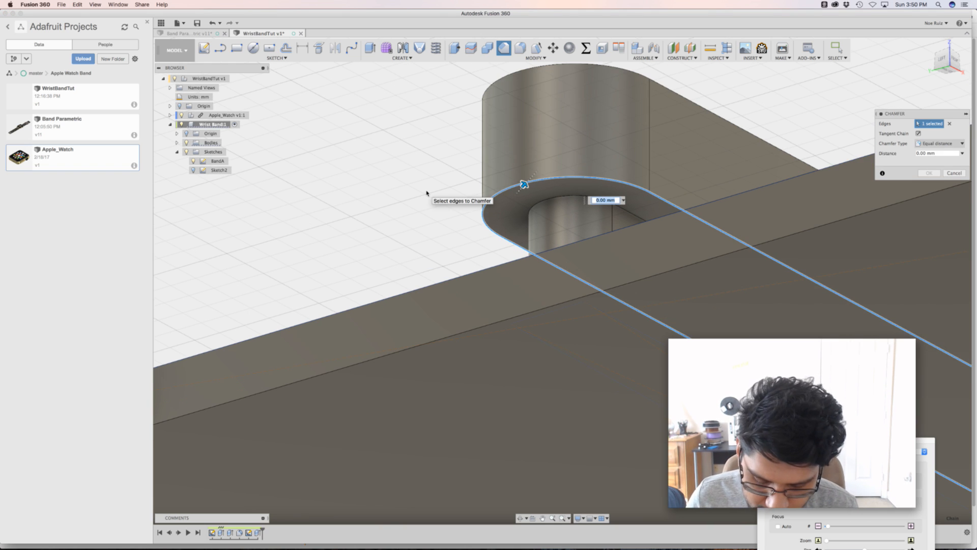
{"action": "key", "text": "Return"}
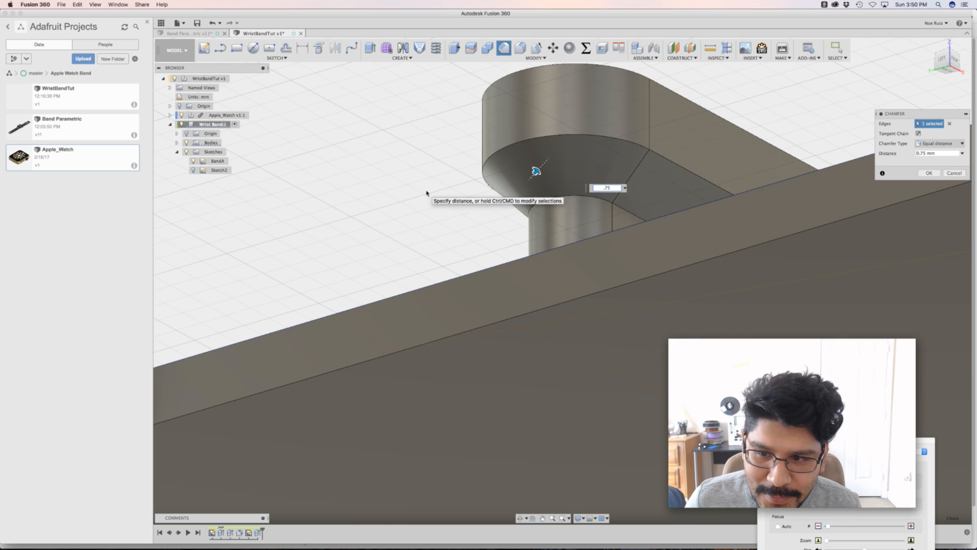
{"action": "key", "text": "Return"}
- Fillet the top outer edge loop of the bar's cap with a 1 mm radius
{"action": "scroll", "coordinate": [508, 210], "scroll_direction": "down", "scroll_amount": 5}
{"action": "middle_click_drag", "start_coordinate": [497, 159], "coordinate": [498, 194], "text": "shift"}
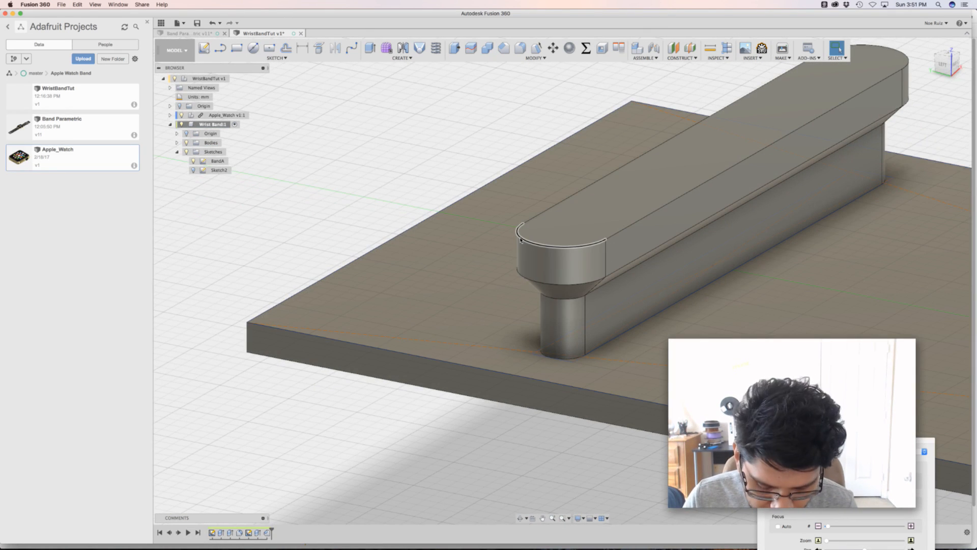
{"action": "key", "text": "f"}
{"action": "left_click", "coordinate": [520, 240]}
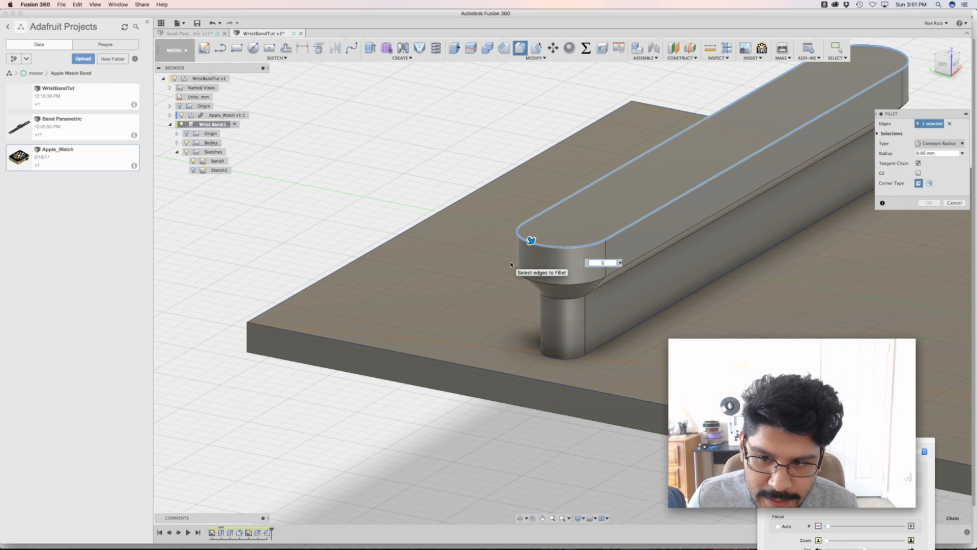
{"action": "key", "text": "Return"}
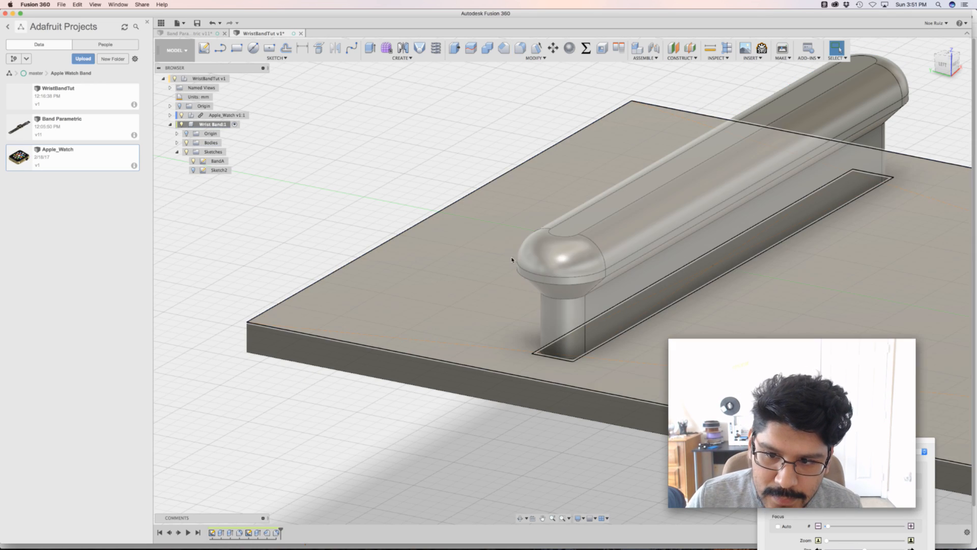
- Examine the clasp bar's shape and its placement on the band from several angles
{"action": "scroll", "coordinate": [489, 237], "scroll_direction": "down", "scroll_amount": 8}
{"action": "middle_click_drag", "start_coordinate": [737, 199], "coordinate": [621, 184], "text": "shift"}
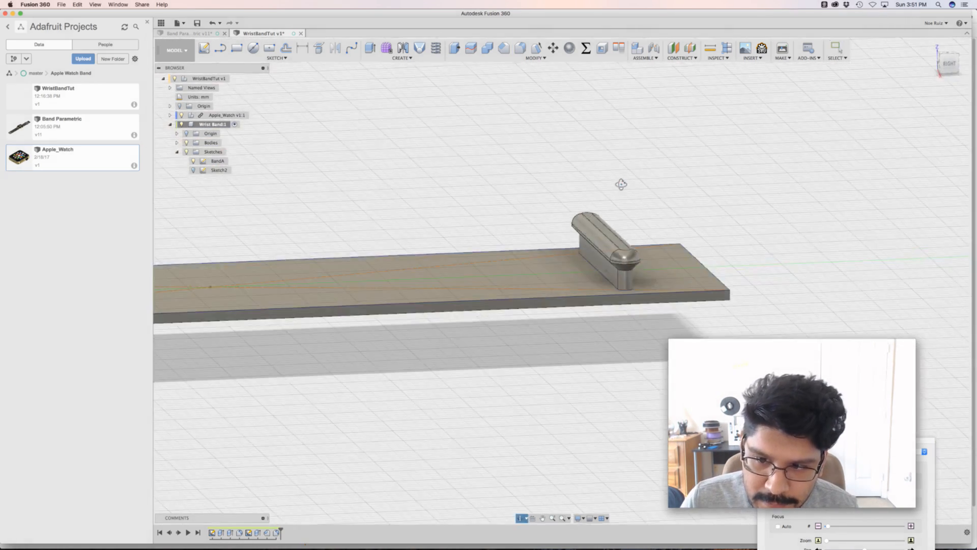
{"action": "scroll", "coordinate": [604, 225], "scroll_direction": "up", "scroll_amount": 8}
{"action": "mouse_move", "coordinate": [425, 233]}
{"action": "middle_mouse_down", "text": "shift"}
{"action": "mouse_move", "coordinate": [417, 224]}
{"action": "mouse_move", "coordinate": [425, 233]}
{"action": "middle_mouse_up", "text": "shift"}
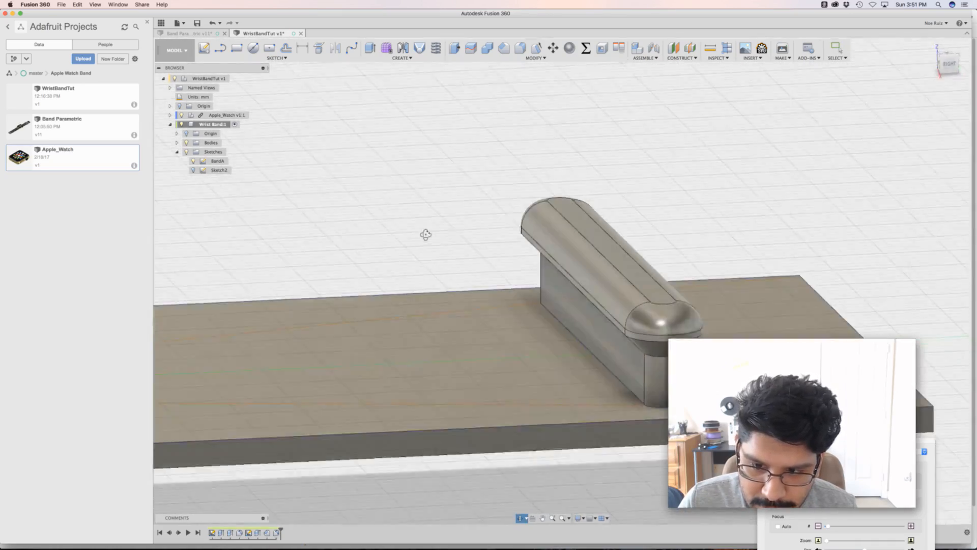
{"action": "scroll", "coordinate": [432, 231], "scroll_direction": "up", "scroll_amount": 4}
{"action": "scroll", "coordinate": [430, 229], "scroll_direction": "down", "scroll_amount": 7}
{"action": "scroll", "coordinate": [493, 183], "scroll_direction": "down", "scroll_amount": 5}
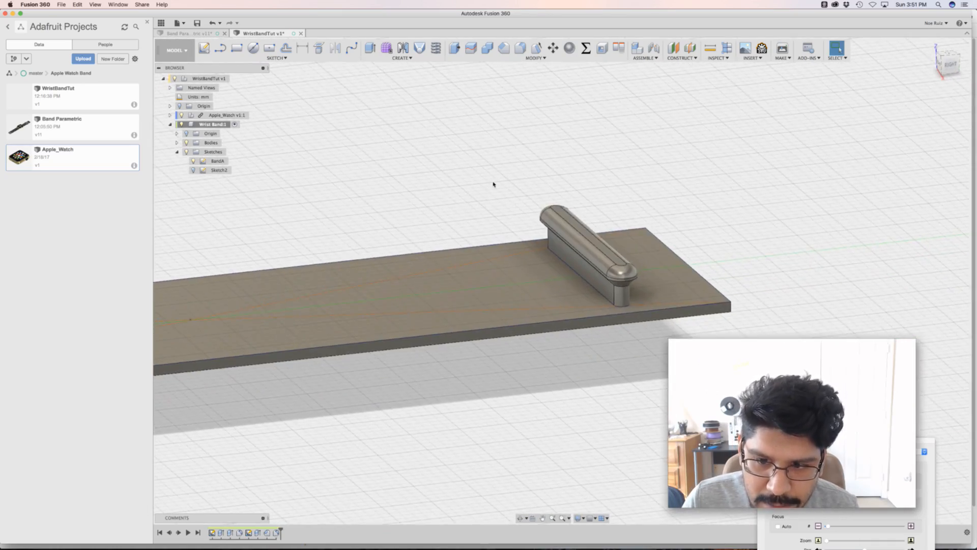
{"action": "middle_click_drag", "start_coordinate": [487, 178], "coordinate": [598, 159], "text": "shift"}
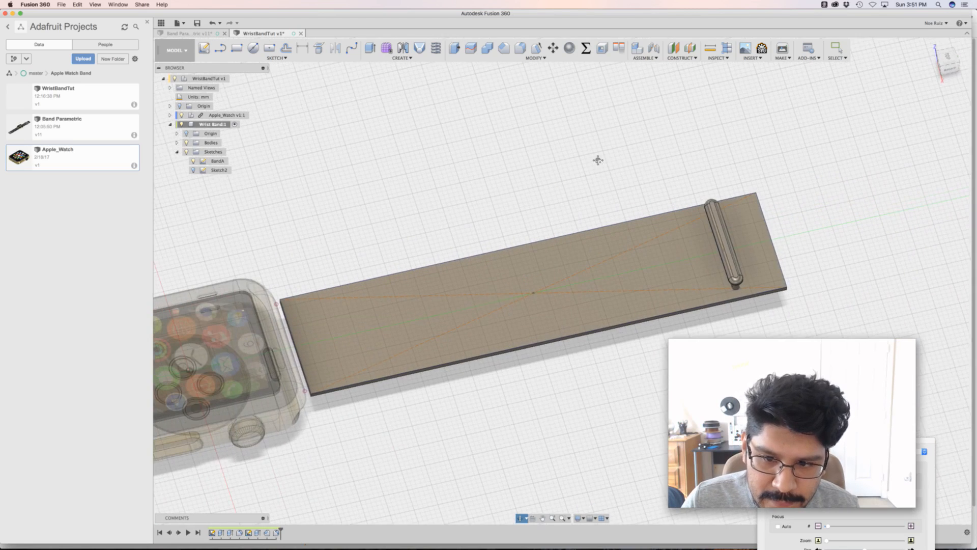
- Set the user parameter BandA to 80 mm and close the parameters
{"action": "left_click", "coordinate": [586, 48]}
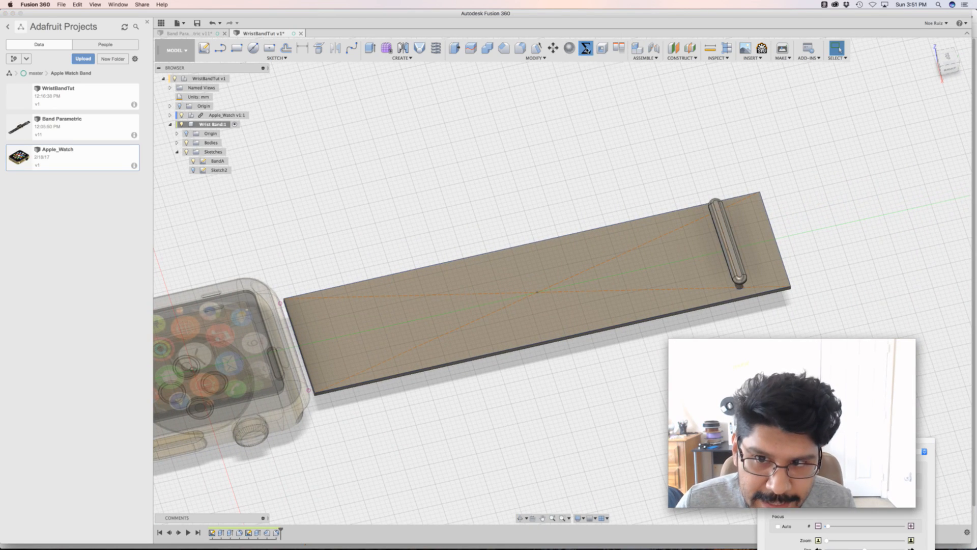
{"action": "left_click", "coordinate": [655, 394]}
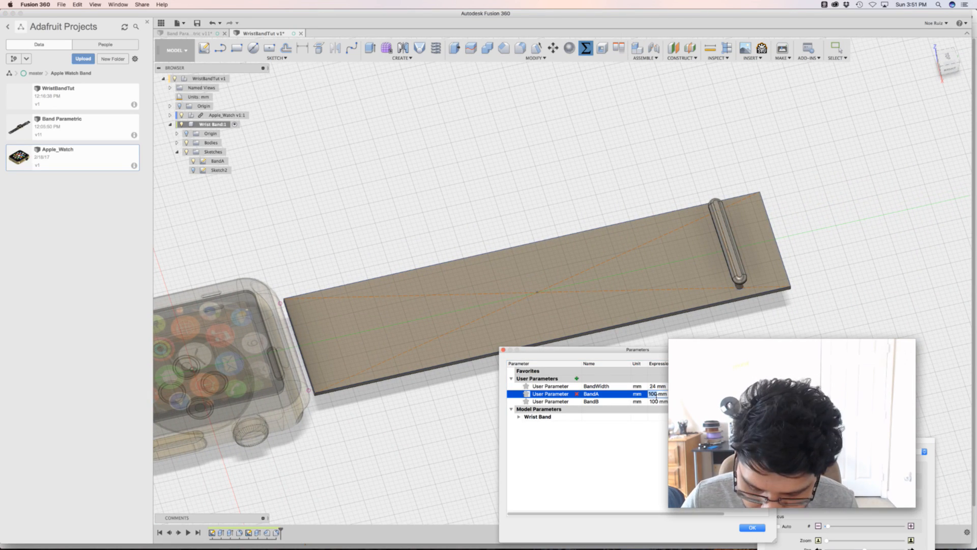
{"action": "type", "text": "80"}
{"action": "key", "text": "Return"}
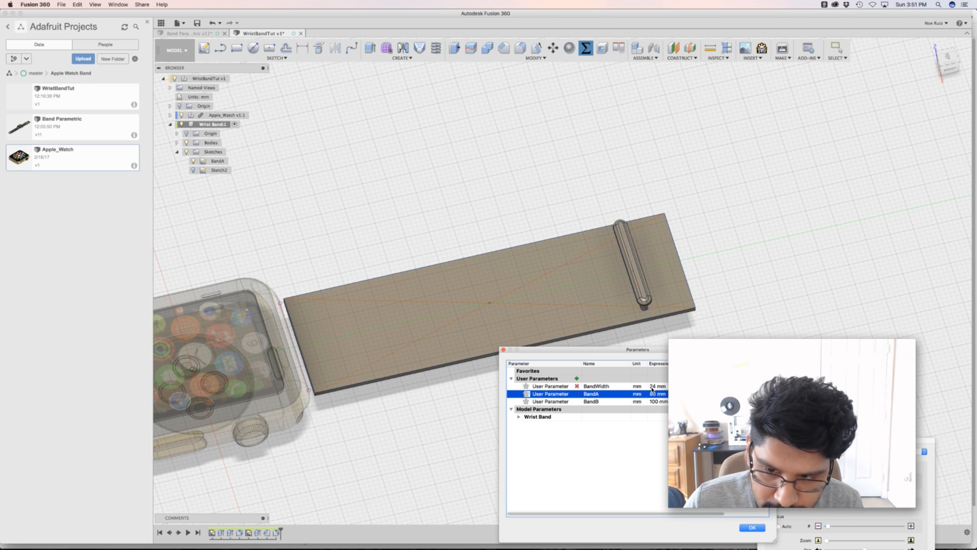
{"action": "left_click", "coordinate": [752, 527]}
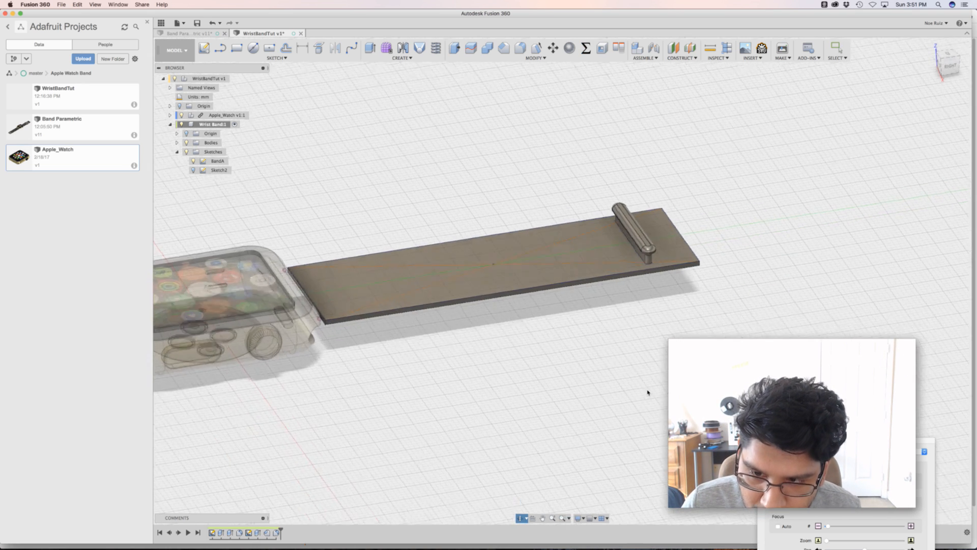
- Reopen the sketch of the bar's cap, inspect the offset outline around the bar, and close the sketch
{"action": "scroll", "coordinate": [640, 202], "scroll_direction": "up", "scroll_amount": 5}
{"action": "middle_click_drag", "start_coordinate": [563, 338], "coordinate": [616, 221]}
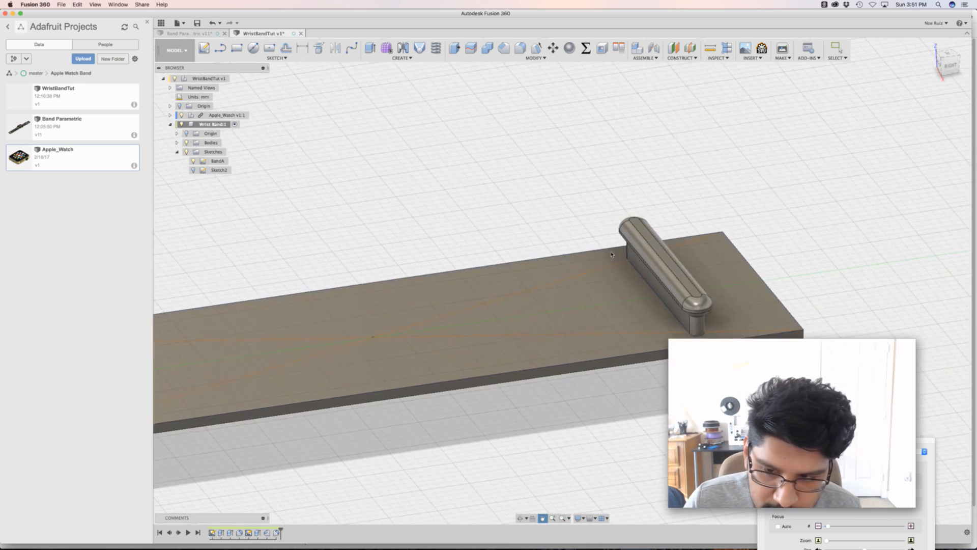
{"action": "scroll", "coordinate": [665, 306], "scroll_direction": "up", "scroll_amount": 5}
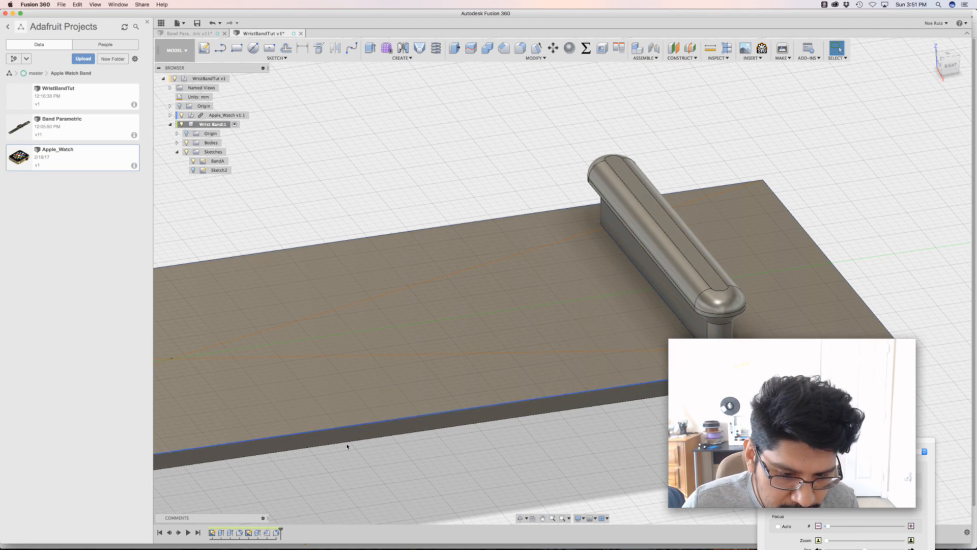
{"action": "left_click", "coordinate": [248, 532]}
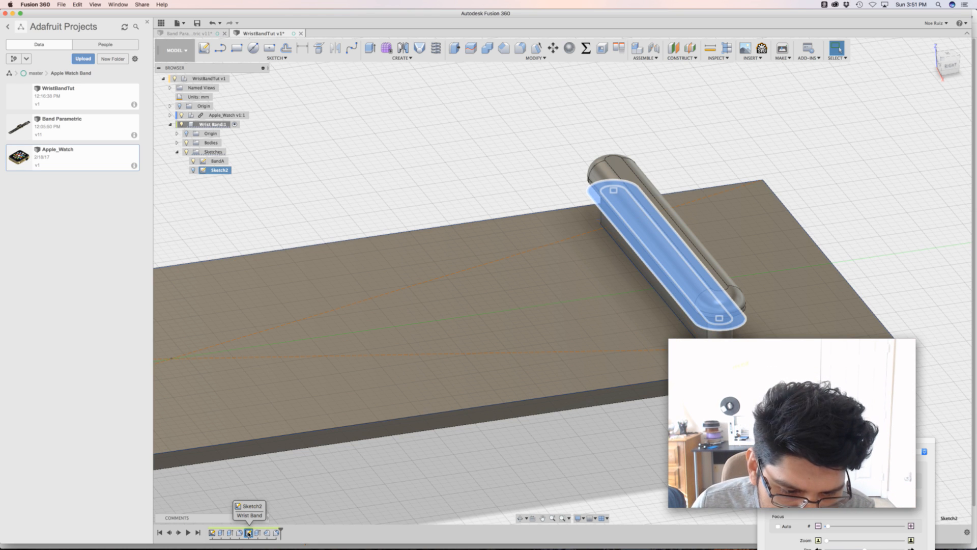
{"action": "double_click", "coordinate": [248, 532]}
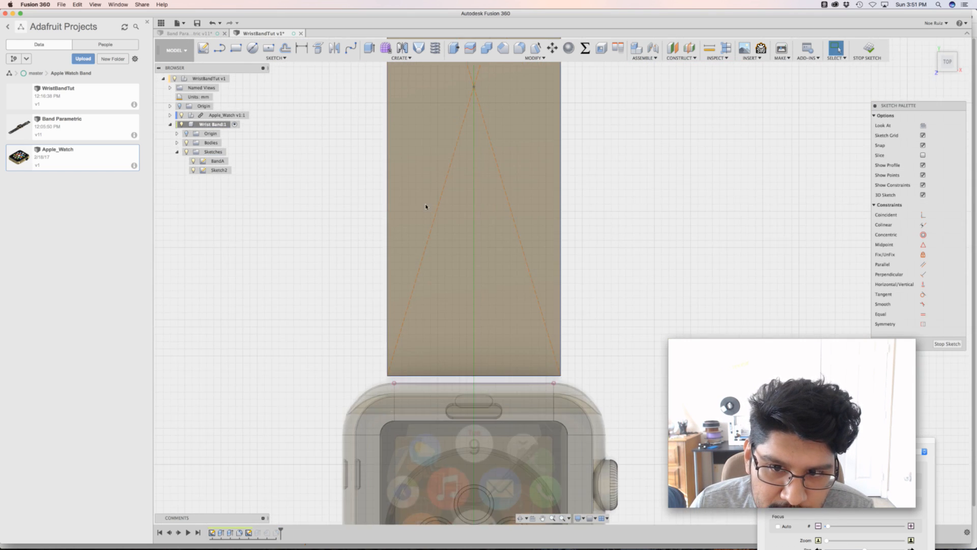
{"action": "middle_click_drag", "start_coordinate": [404, 102], "coordinate": [398, 181]}
{"action": "scroll", "coordinate": [396, 186], "scroll_direction": "down", "scroll_amount": 5}
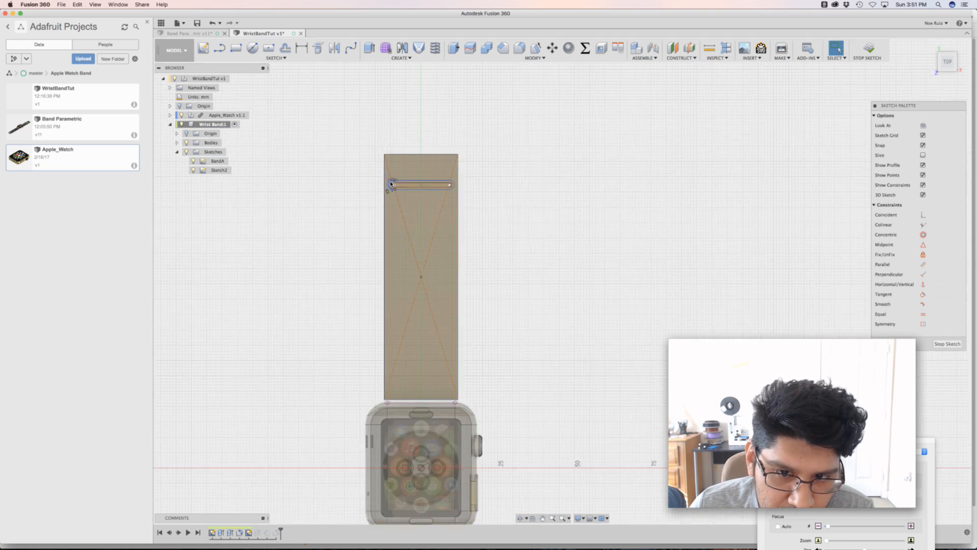
{"action": "scroll", "coordinate": [400, 188], "scroll_direction": "up", "scroll_amount": 10}
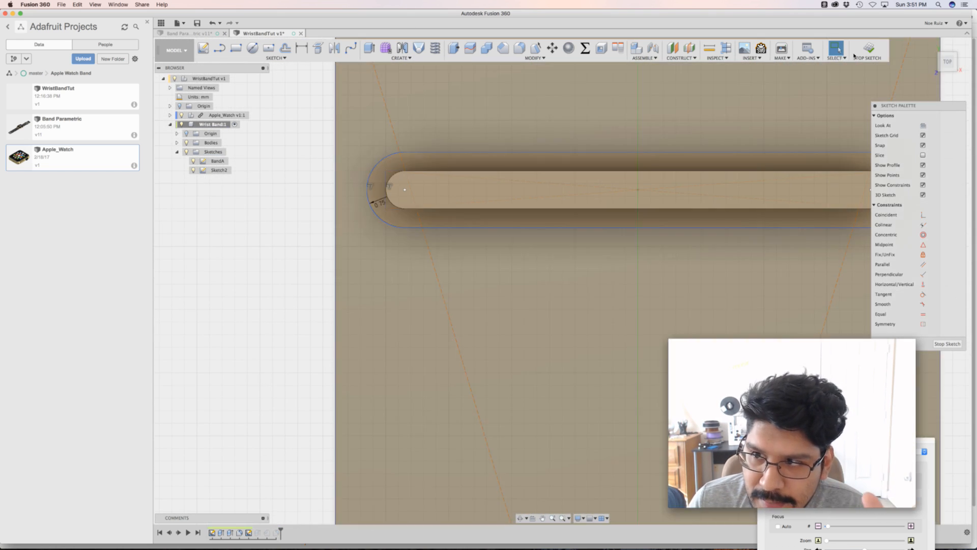
{"action": "left_click", "coordinate": [869, 50]}
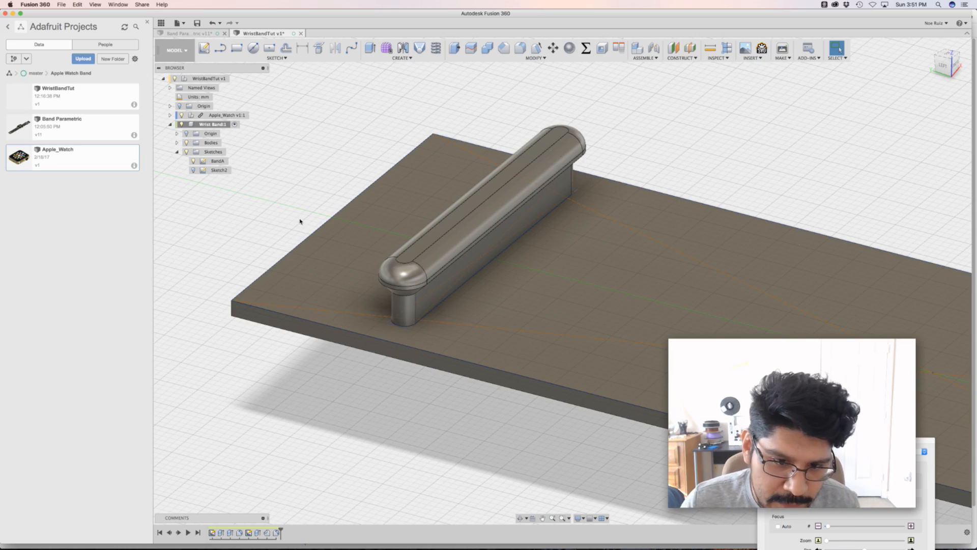
- Fillet the two vertical corner edges at the strap's free end with a 4 mm radius
{"action": "middle_click_drag", "start_coordinate": [301, 221], "coordinate": [482, 232], "text": "shift"}
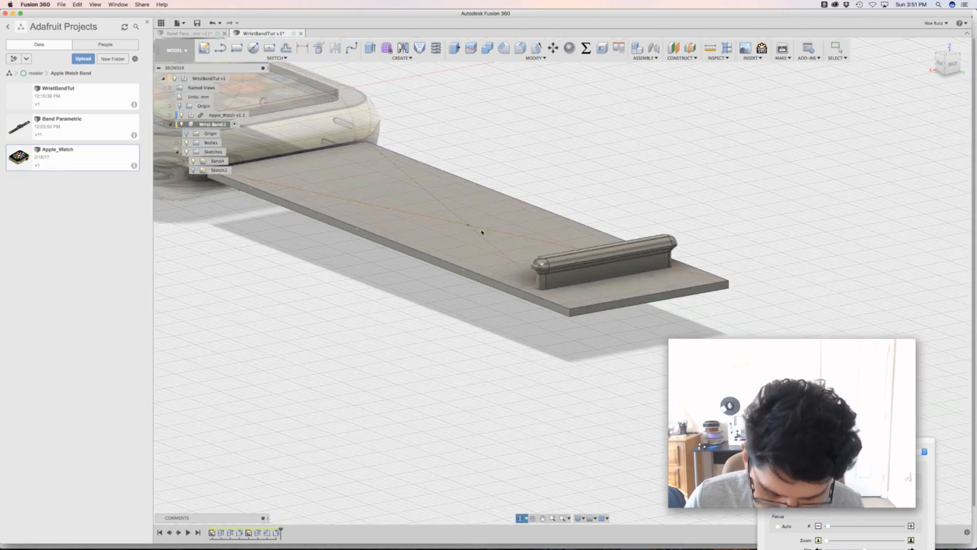
{"action": "scroll", "coordinate": [524, 272], "scroll_direction": "up", "scroll_amount": 5}
{"action": "scroll", "coordinate": [606, 341], "scroll_direction": "up", "scroll_amount": 3}
{"action": "key", "text": "f"}
{"action": "scroll", "coordinate": [638, 371], "scroll_direction": "down", "scroll_amount": 5}
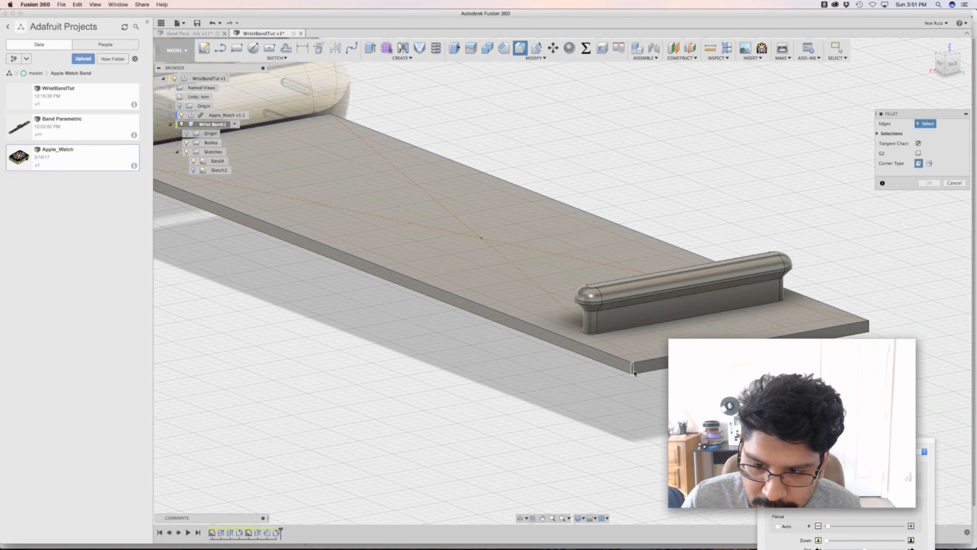
{"action": "scroll", "coordinate": [633, 372], "scroll_direction": "up", "scroll_amount": 2}
{"action": "left_click", "coordinate": [630, 372]}
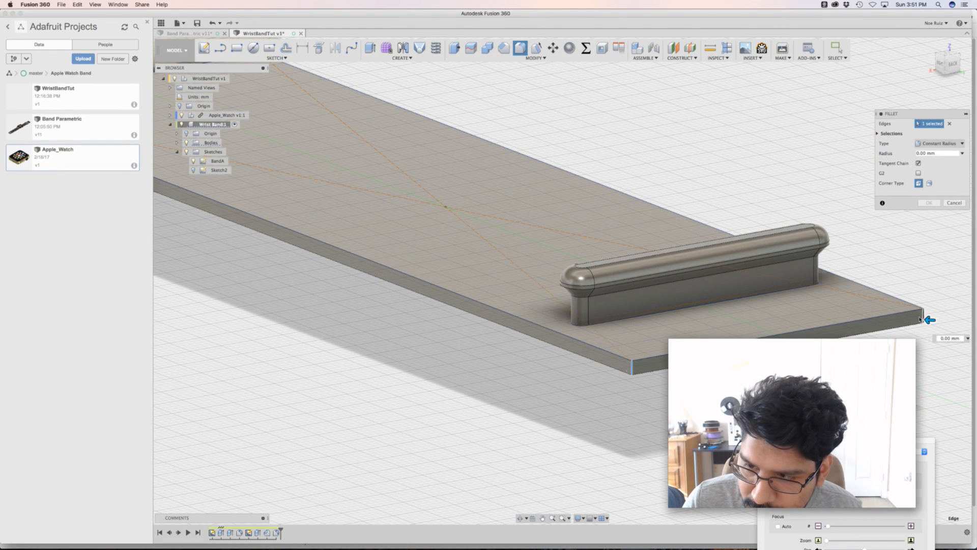
{"action": "type", "text": "4"}
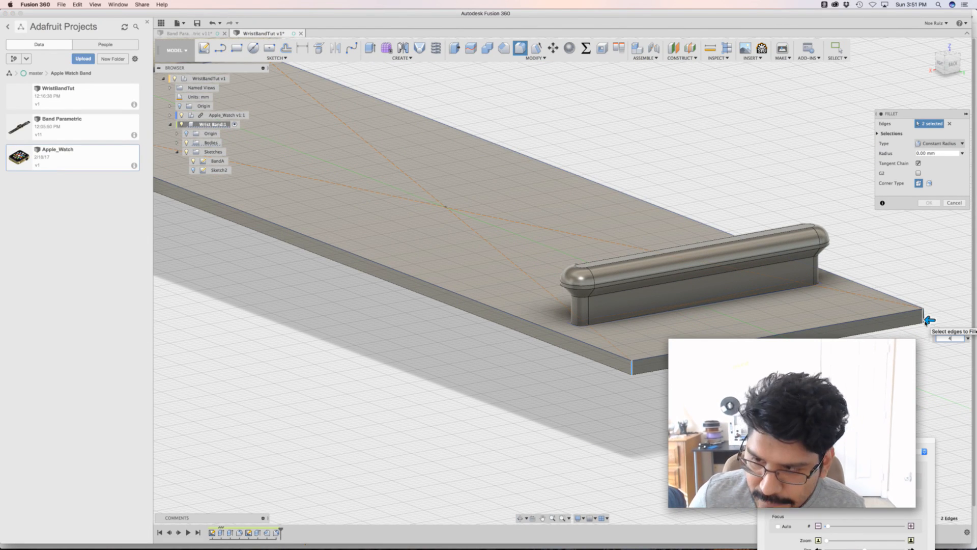
{"action": "key", "text": "Return"}
{"action": "scroll", "coordinate": [270, 127], "scroll_direction": "down", "scroll_amount": 6}
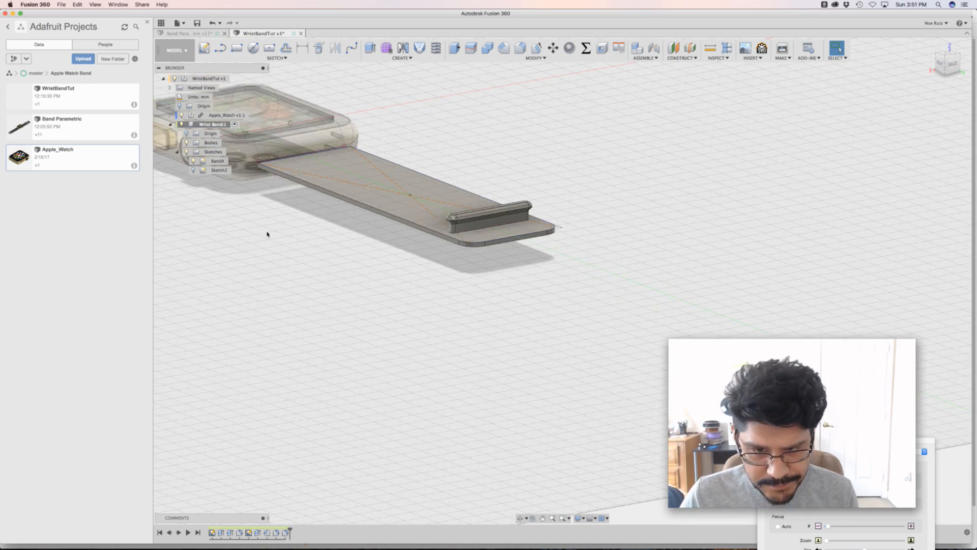
- Examine the strap's rounded end and the clasp bar's position from the top and at an angle
{"action": "middle_click_drag", "start_coordinate": [266, 233], "coordinate": [586, 123], "text": "shift"}
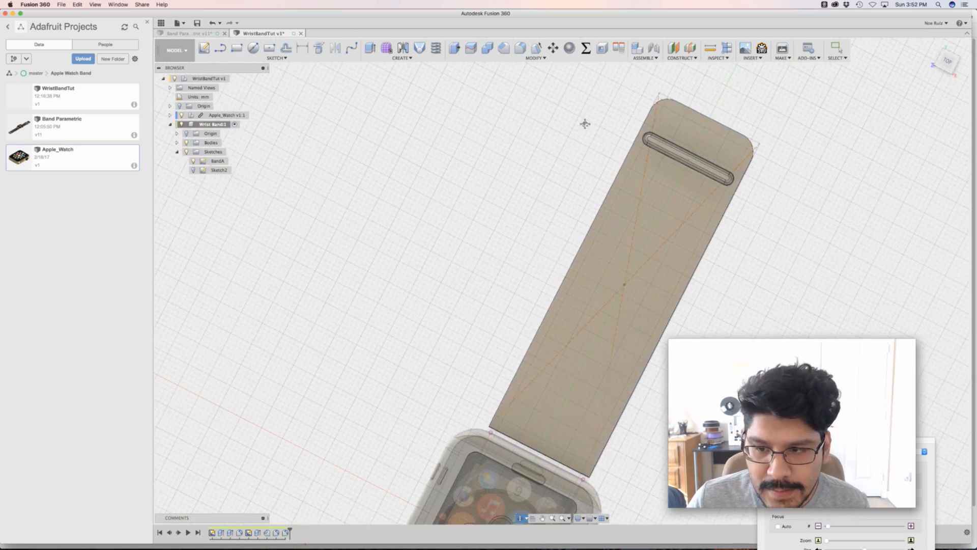
{"action": "left_click", "coordinate": [946, 61]}
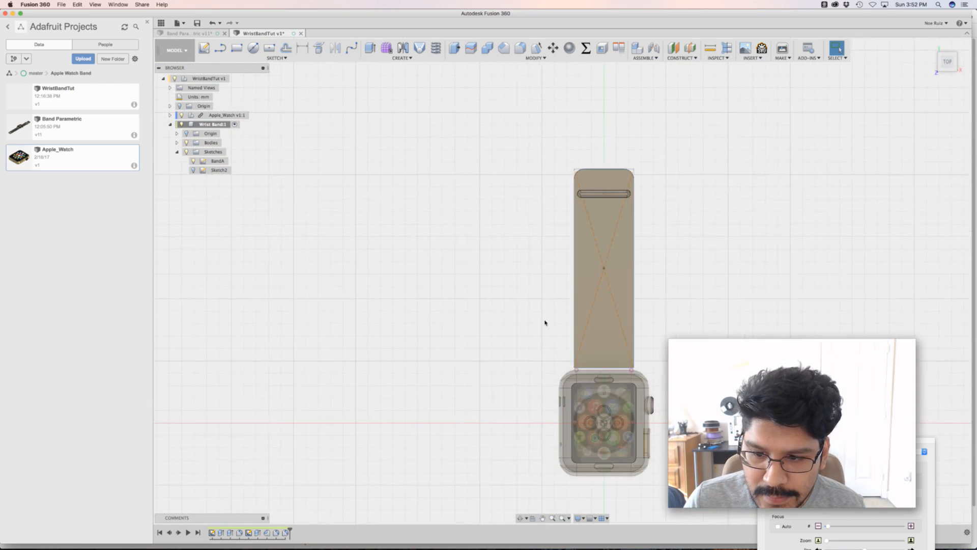
{"action": "middle_click_drag", "start_coordinate": [546, 261], "coordinate": [554, 536]}
{"action": "scroll", "coordinate": [524, 260], "scroll_direction": "up", "scroll_amount": 8}
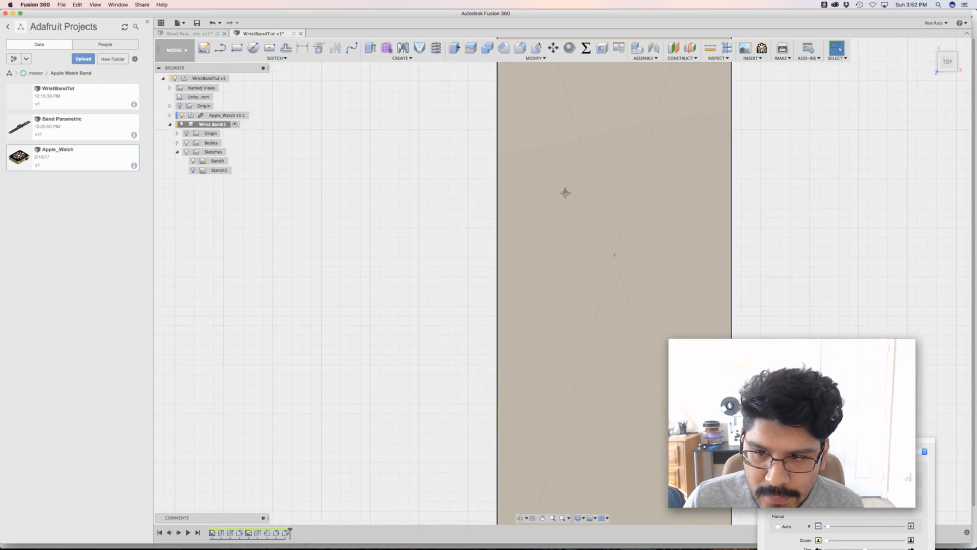
{"action": "middle_click_drag", "start_coordinate": [565, 192], "coordinate": [560, 324]}
{"action": "scroll", "coordinate": [560, 324], "scroll_direction": "down", "scroll_amount": 2}
{"action": "scroll", "coordinate": [559, 325], "scroll_direction": "down", "scroll_amount": 1}
{"action": "scroll", "coordinate": [404, 249], "scroll_direction": "down", "scroll_amount": 2}
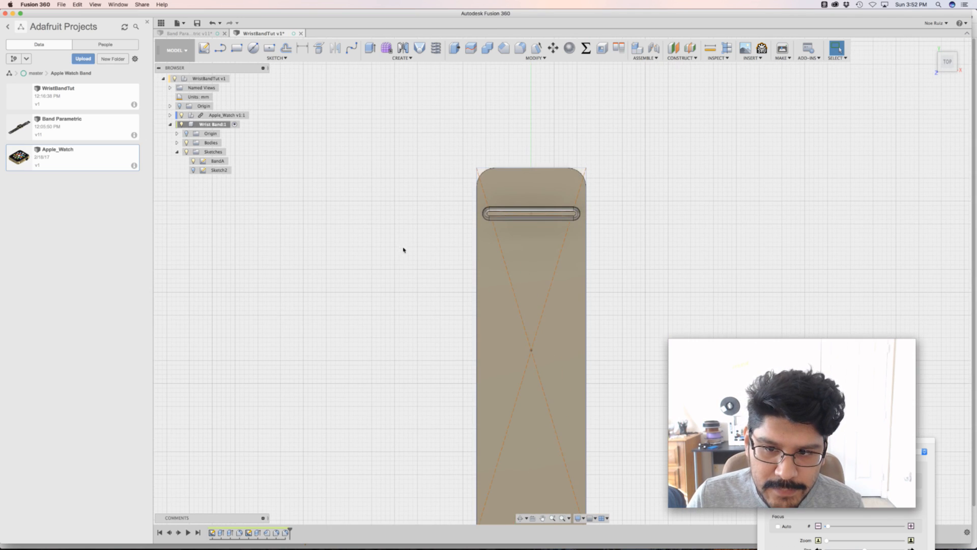
{"action": "middle_click_drag", "start_coordinate": [403, 248], "coordinate": [380, 225], "text": "shift"}
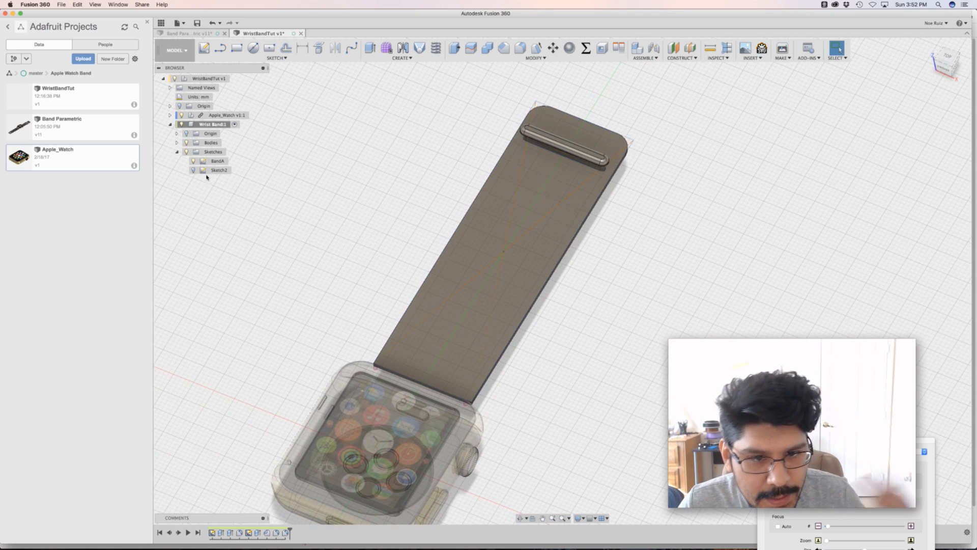
- In the BandA sketch, draw a center rectangle on the strap's centerline below the bar, 8 mm high and BandWidth + 5 wide
{"action": "double_click", "coordinate": [218, 161]}
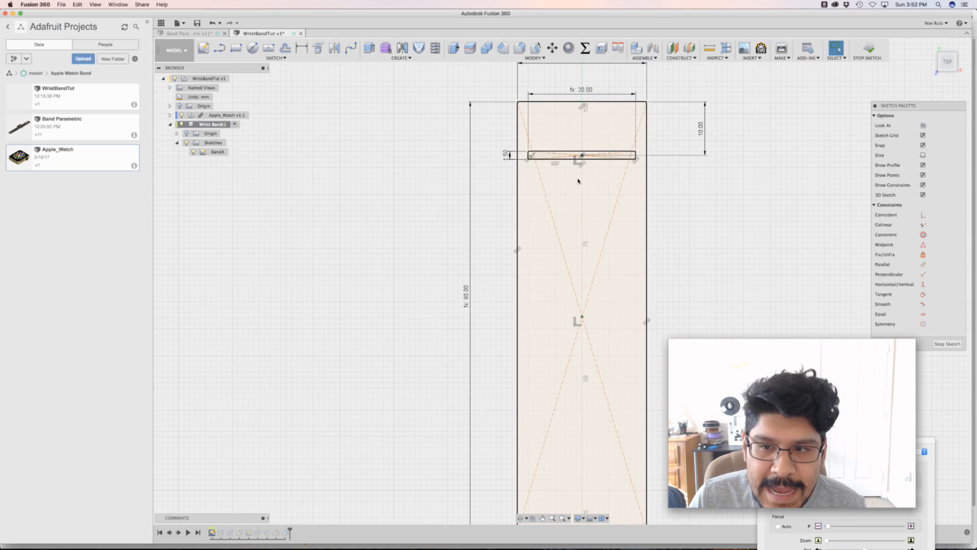
{"action": "middle_click_drag", "start_coordinate": [574, 174], "coordinate": [530, 157]}
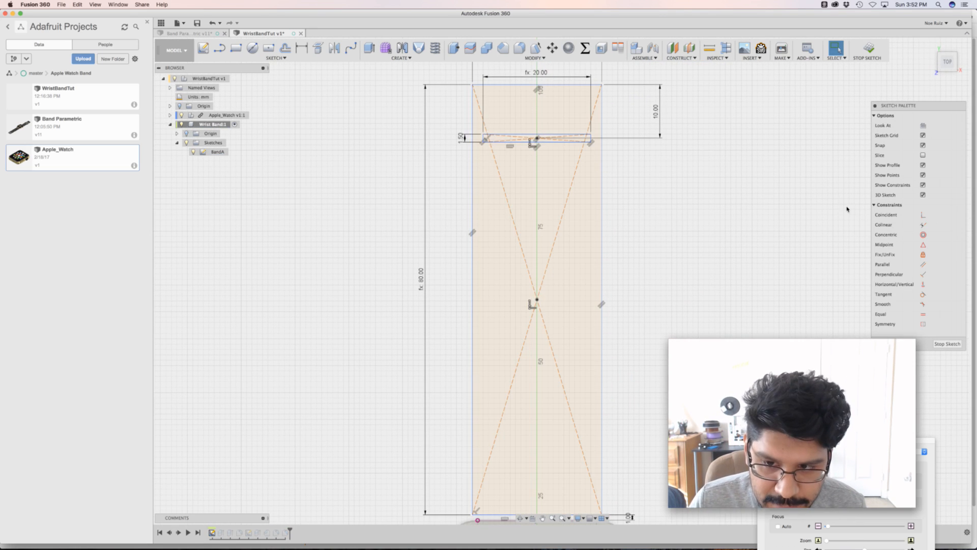
{"action": "scroll", "coordinate": [698, 249], "scroll_direction": "up", "scroll_amount": 2}
{"action": "scroll", "coordinate": [697, 249], "scroll_direction": "left", "scroll_amount": 2}
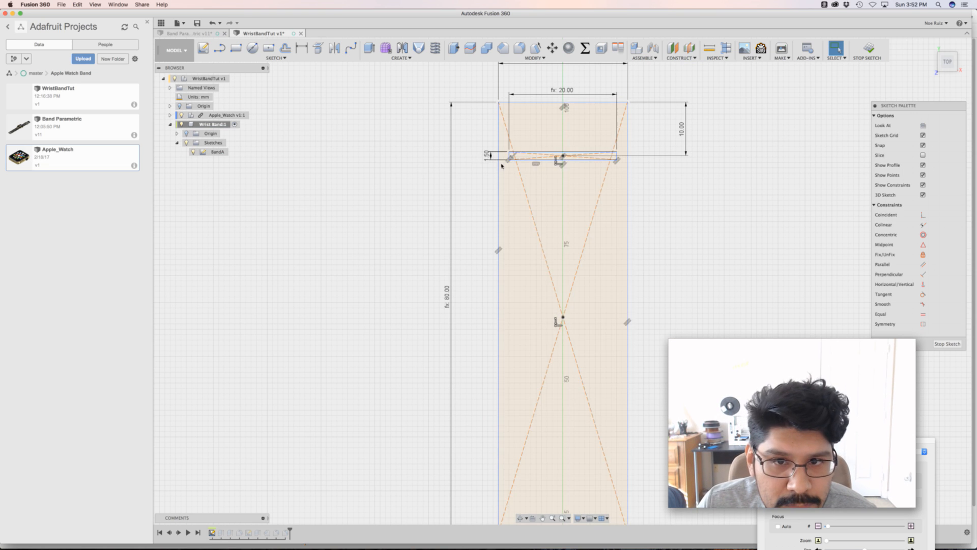
{"action": "left_click", "coordinate": [267, 49]}
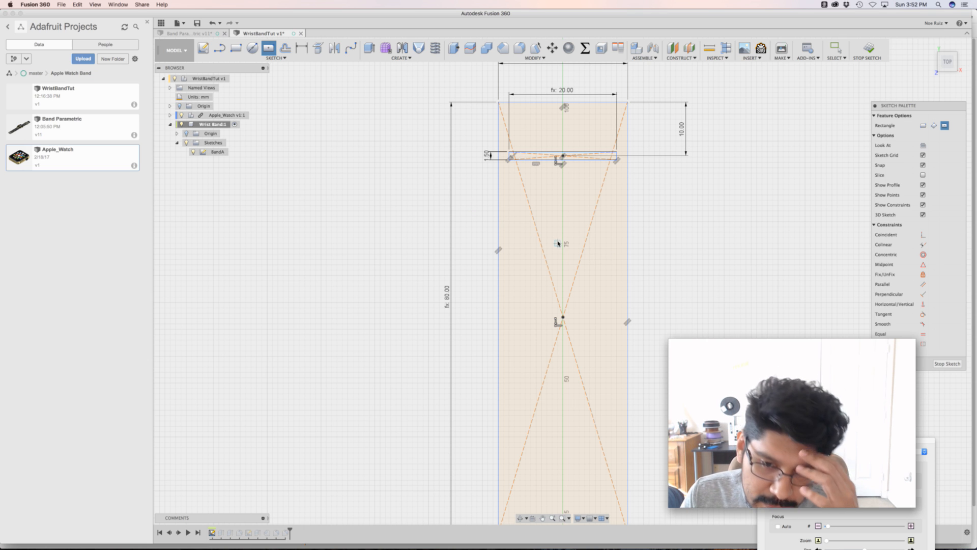
{"action": "scroll", "coordinate": [562, 228], "scroll_direction": "up", "scroll_amount": 3}
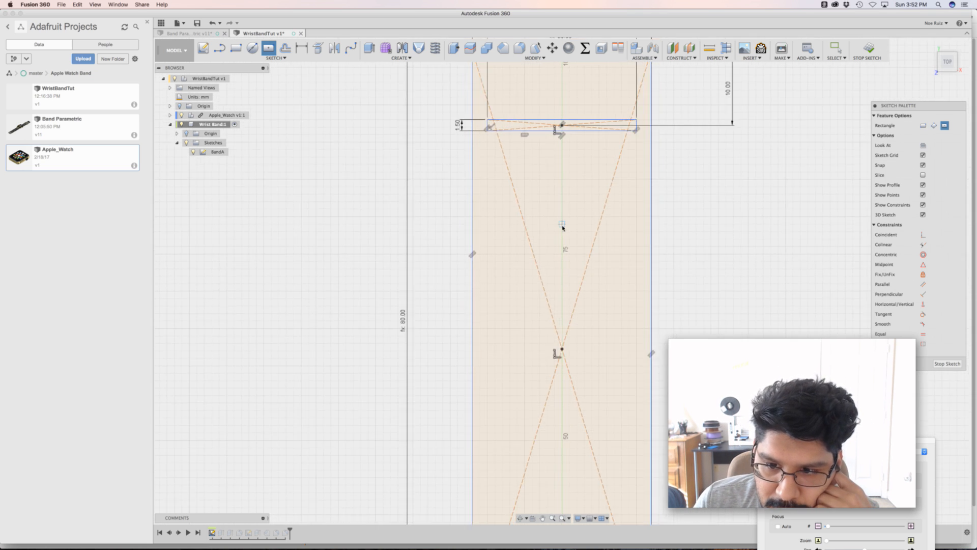
{"action": "left_click", "coordinate": [563, 218]}
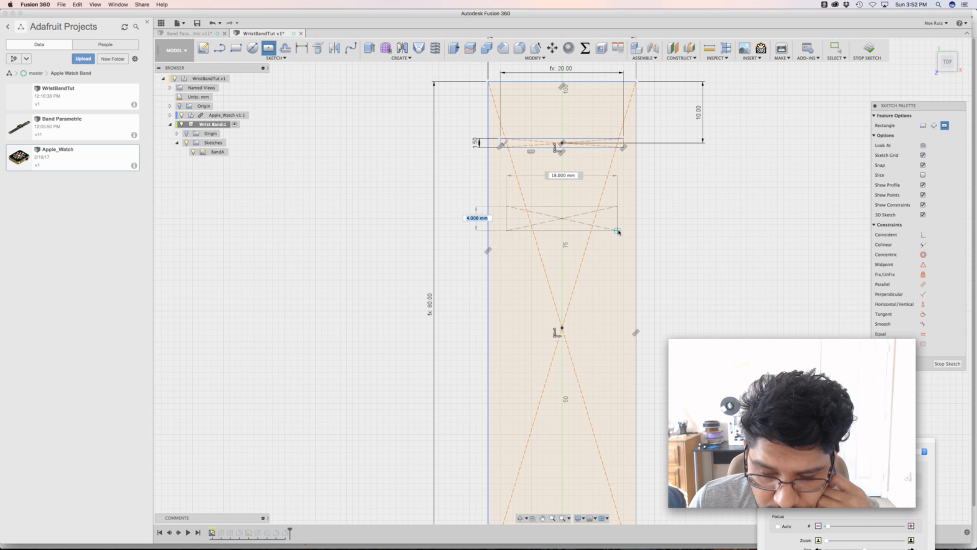
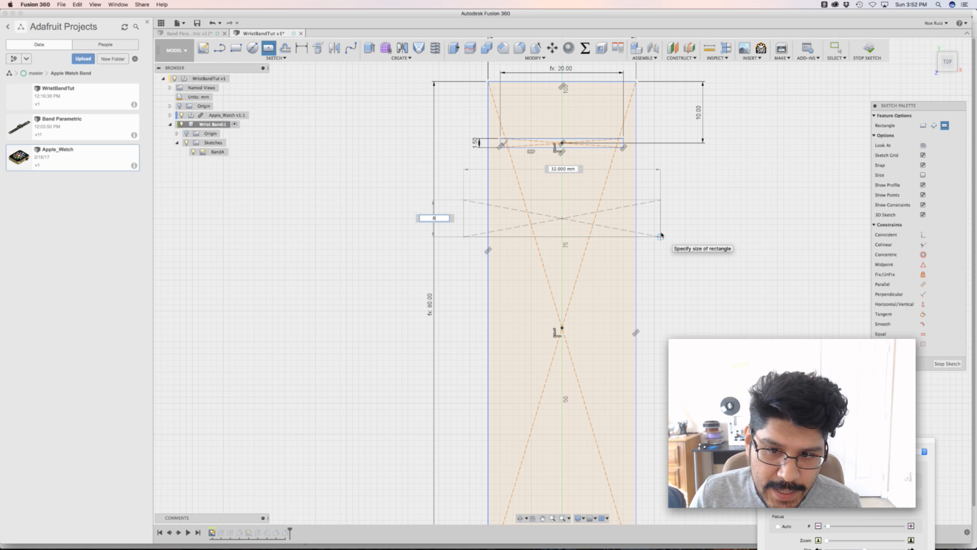
{"action": "key", "text": "Tab"}
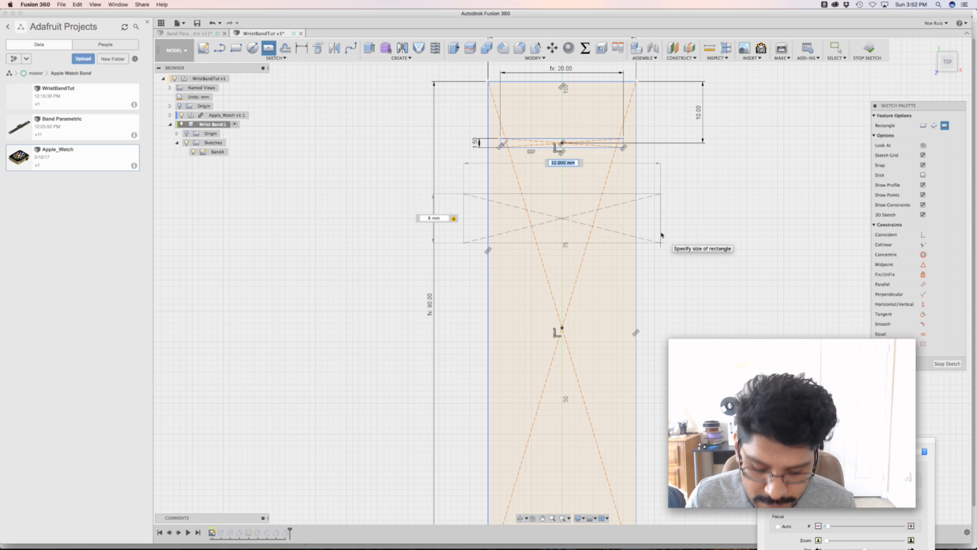
{"action": "type", "text": "wid"}
{"action": "key", "text": "Return"}
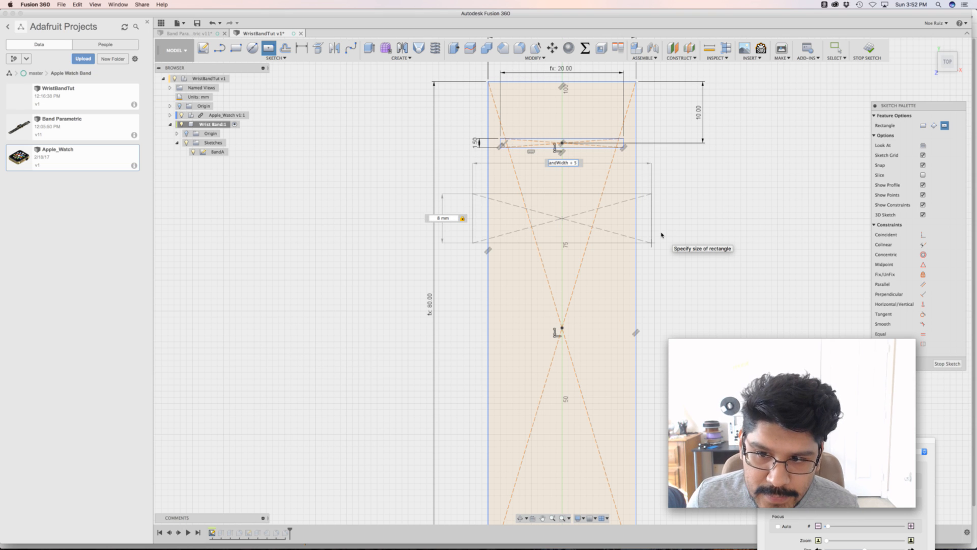
{"action": "key", "text": "Return"}
- Examine how the new rectangle overlaps the strap's side edges and sits relative to the bar outline
{"action": "scroll", "coordinate": [614, 213], "scroll_direction": "up", "scroll_amount": 3}
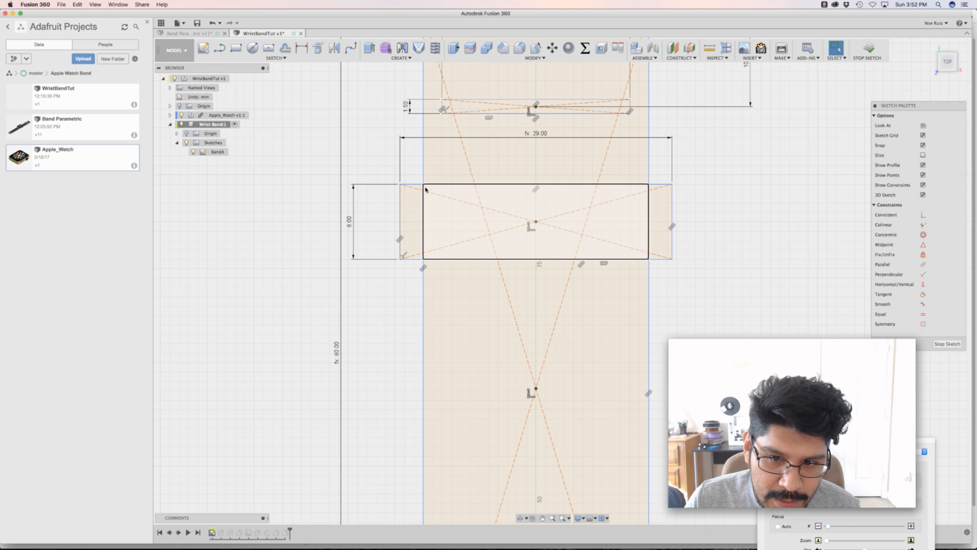
{"action": "scroll", "coordinate": [561, 201], "scroll_direction": "down", "scroll_amount": 3}
{"action": "scroll", "coordinate": [479, 199], "scroll_direction": "up", "scroll_amount": 3}
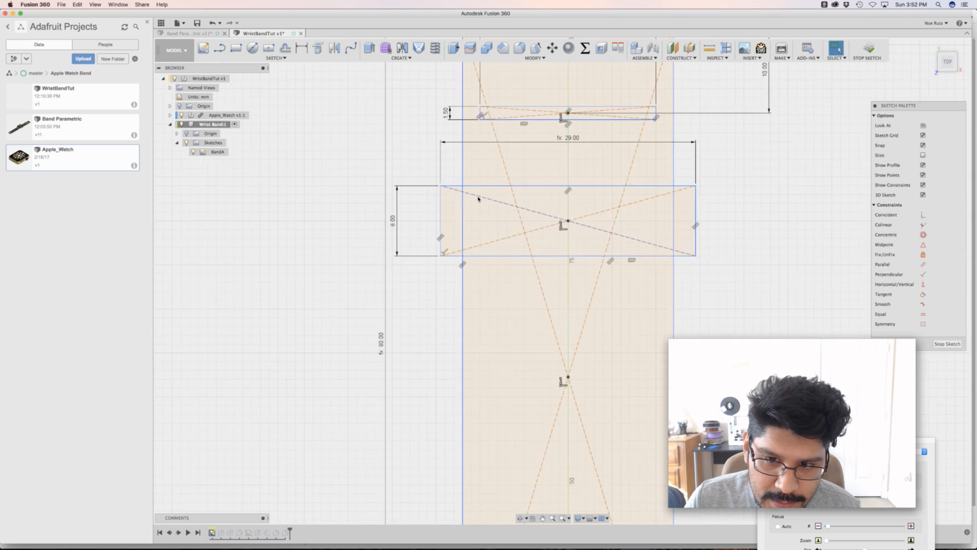
{"action": "scroll", "coordinate": [478, 199], "scroll_direction": "down", "scroll_amount": 2}
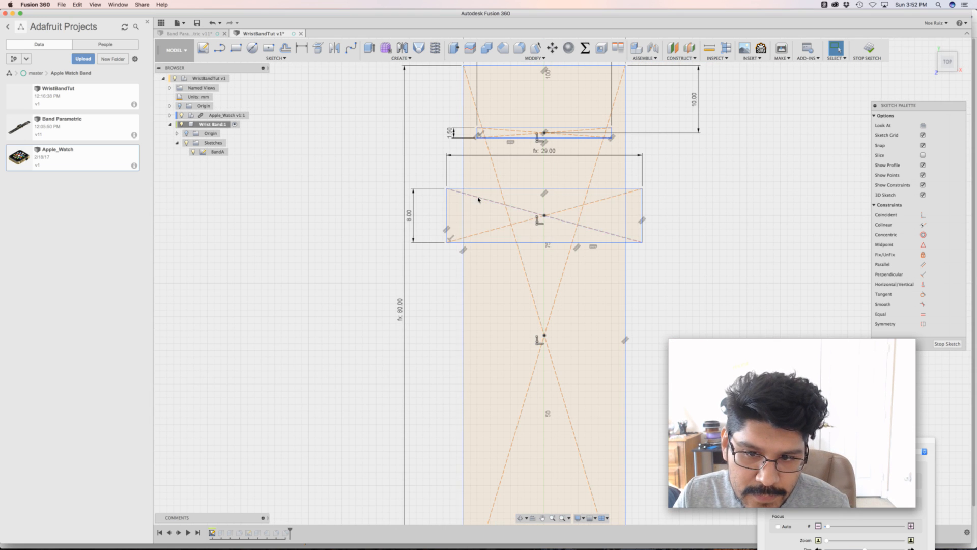
{"action": "scroll", "coordinate": [477, 200], "scroll_direction": "up", "scroll_amount": 2}
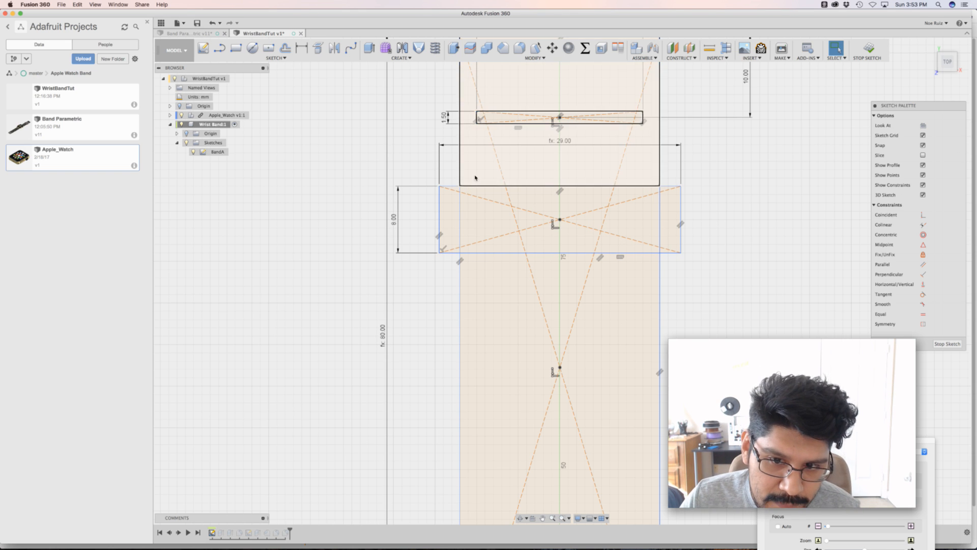
{"action": "scroll", "coordinate": [433, 197], "scroll_direction": "up", "scroll_amount": 3}
{"action": "scroll", "coordinate": [446, 156], "scroll_direction": "down", "scroll_amount": 2}
{"action": "middle_click_drag", "start_coordinate": [434, 144], "coordinate": [434, 166]}
{"action": "scroll", "coordinate": [446, 168], "scroll_direction": "up", "scroll_amount": 1}
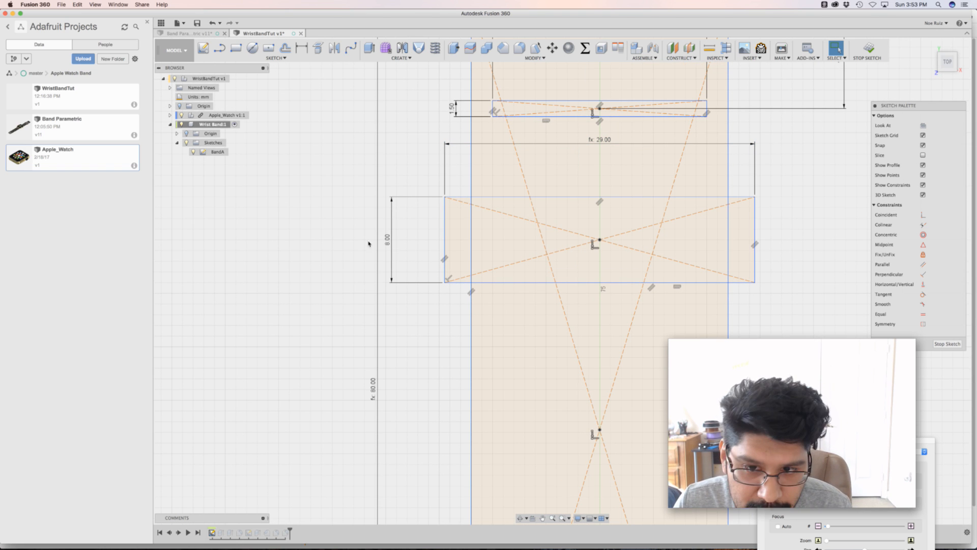
- Offset the new rectangle's outline 2 mm inward and close the sketch
{"action": "key", "text": "o"}
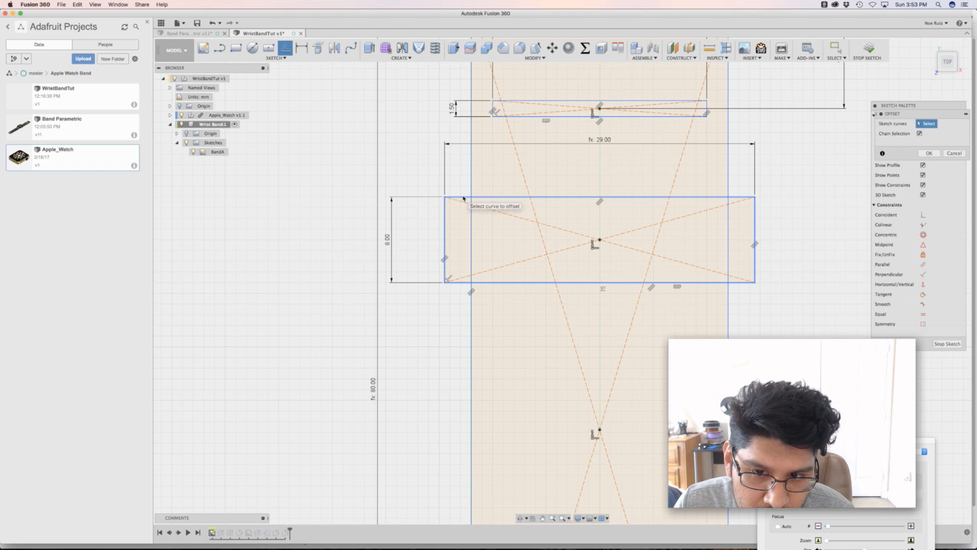
{"action": "left_click", "coordinate": [462, 197]}
{"action": "left_click_drag", "start_coordinate": [463, 207], "coordinate": [473, 225]}
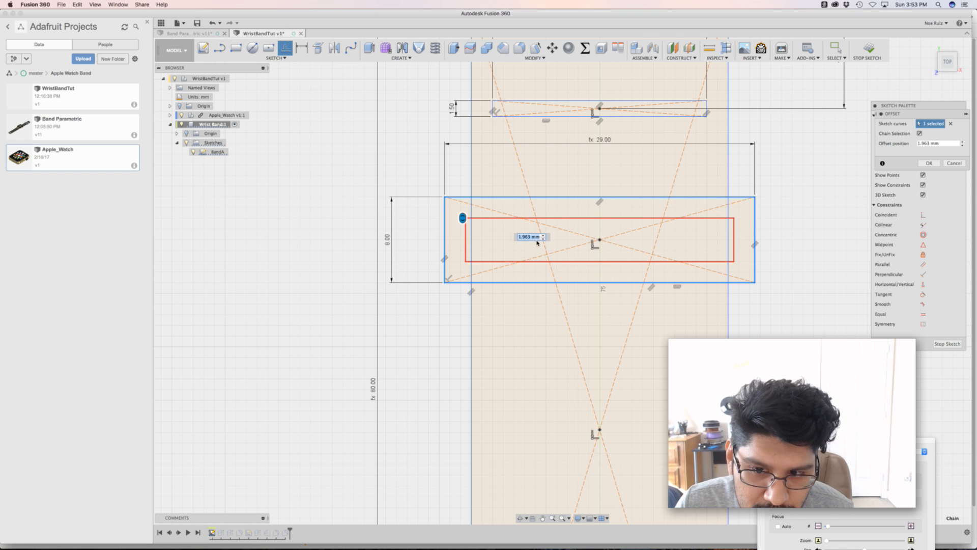
{"action": "type", "text": "2"}
{"action": "scroll", "coordinate": [489, 237], "scroll_direction": "up", "scroll_amount": 3}
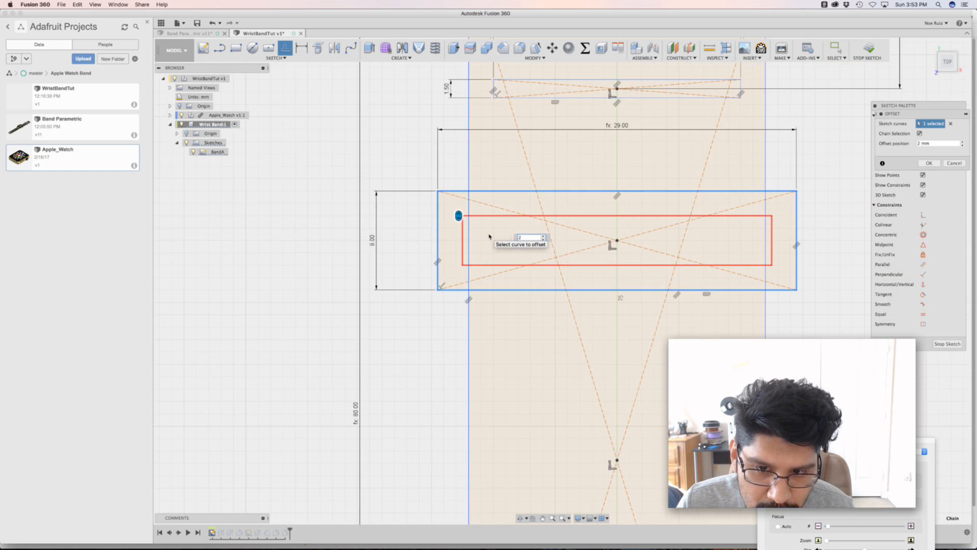
{"action": "scroll", "coordinate": [489, 236], "scroll_direction": "up", "scroll_amount": 2}
{"action": "scroll", "coordinate": [458, 251], "scroll_direction": "down", "scroll_amount": 2}
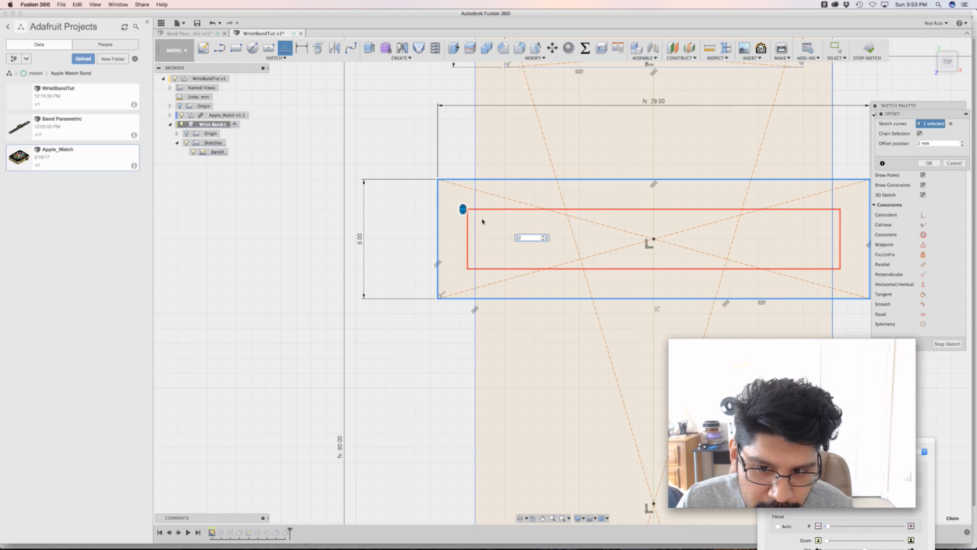
{"action": "scroll", "coordinate": [482, 220], "scroll_direction": "up", "scroll_amount": 5}
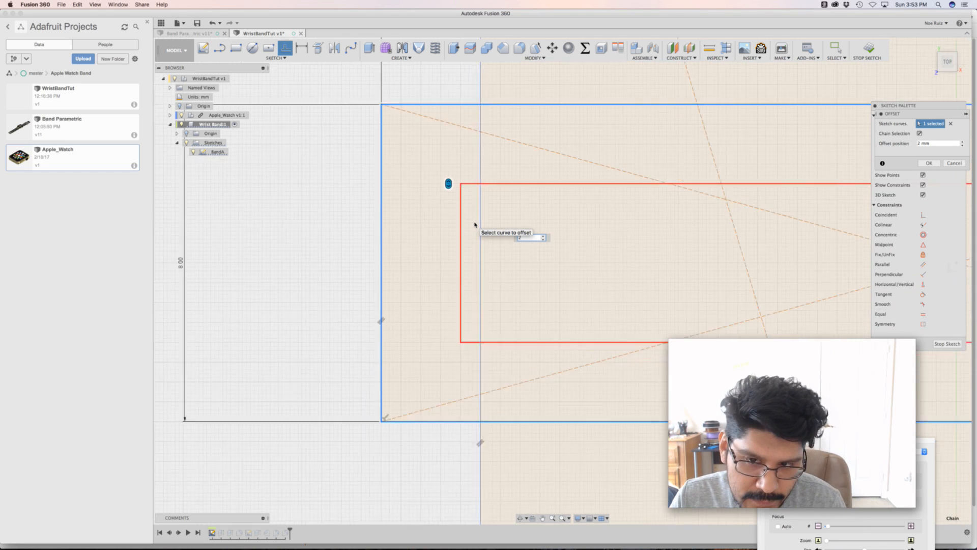
{"action": "scroll", "coordinate": [478, 225], "scroll_direction": "down", "scroll_amount": 3}
{"action": "scroll", "coordinate": [488, 227], "scroll_direction": "down", "scroll_amount": 2}
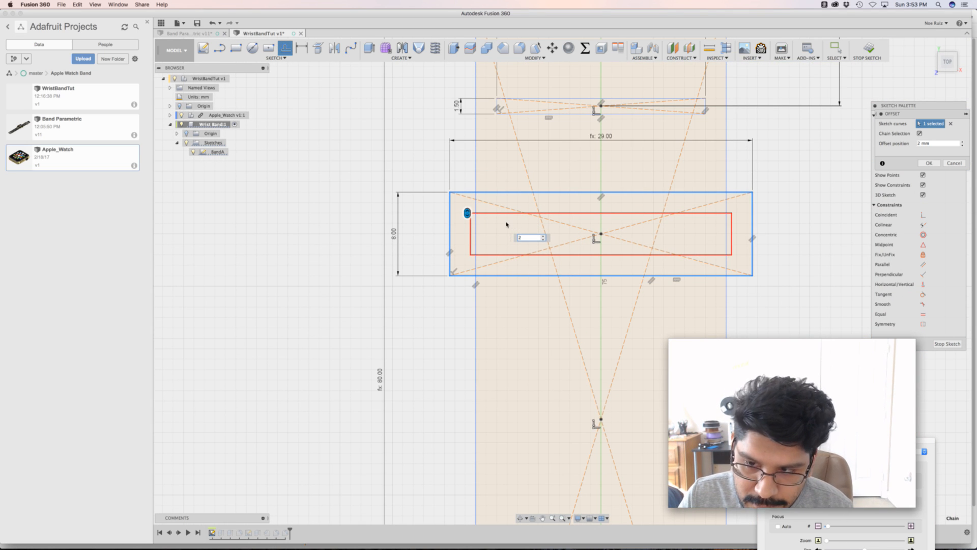
{"action": "key", "text": "Return"}
{"action": "mouse_move", "coordinate": [534, 299]}
{"action": "middle_mouse_down", "text": "shift"}
{"action": "mouse_move", "coordinate": [521, 266]}
{"action": "mouse_move", "coordinate": [613, 241]}
{"action": "mouse_move", "coordinate": [541, 153]}
{"action": "mouse_move", "coordinate": [835, 87]}
{"action": "middle_mouse_up", "text": "shift"}
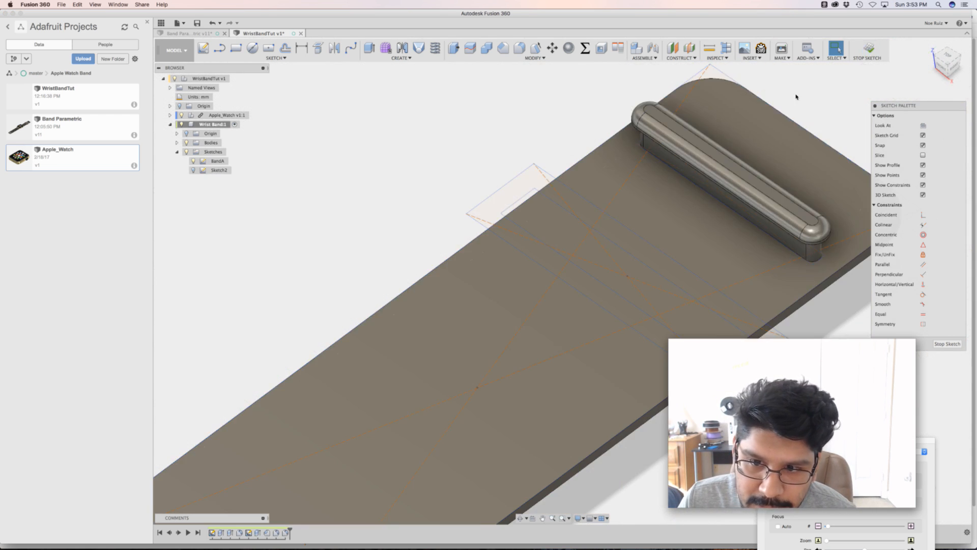
- Edit the strap's base extrusion to include the loop frame's areas beyond both strap edges and exclude the inner rectangle, leaving a slot
{"action": "scroll", "coordinate": [549, 245], "scroll_direction": "down", "scroll_amount": 4}
{"action": "middle_click_drag", "start_coordinate": [427, 196], "coordinate": [453, 178]}
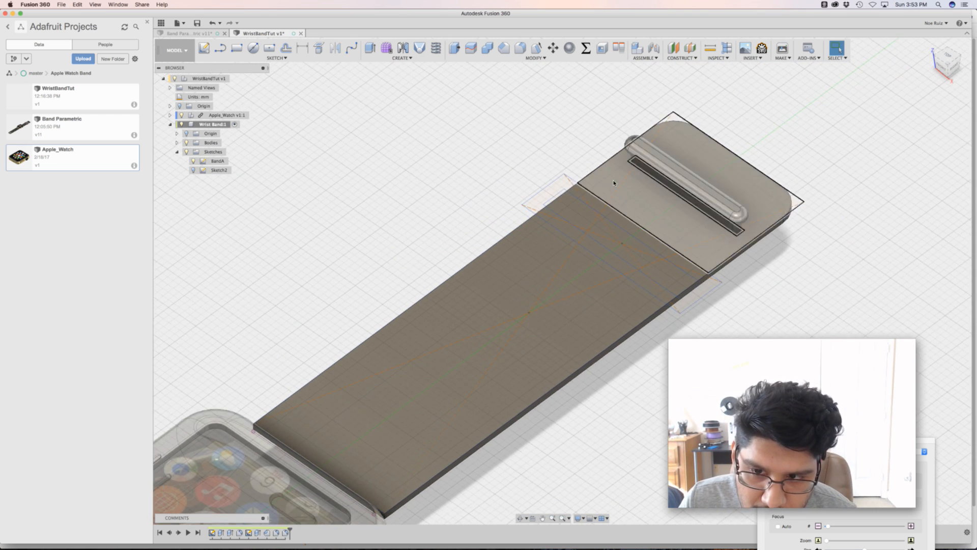
{"action": "scroll", "coordinate": [615, 184], "scroll_direction": "up", "scroll_amount": 4}
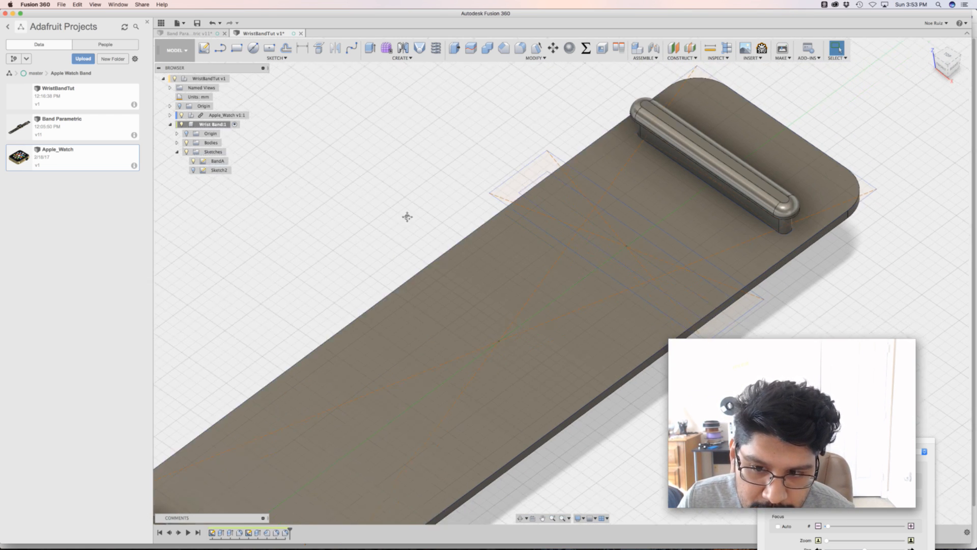
{"action": "left_click", "coordinate": [222, 533]}
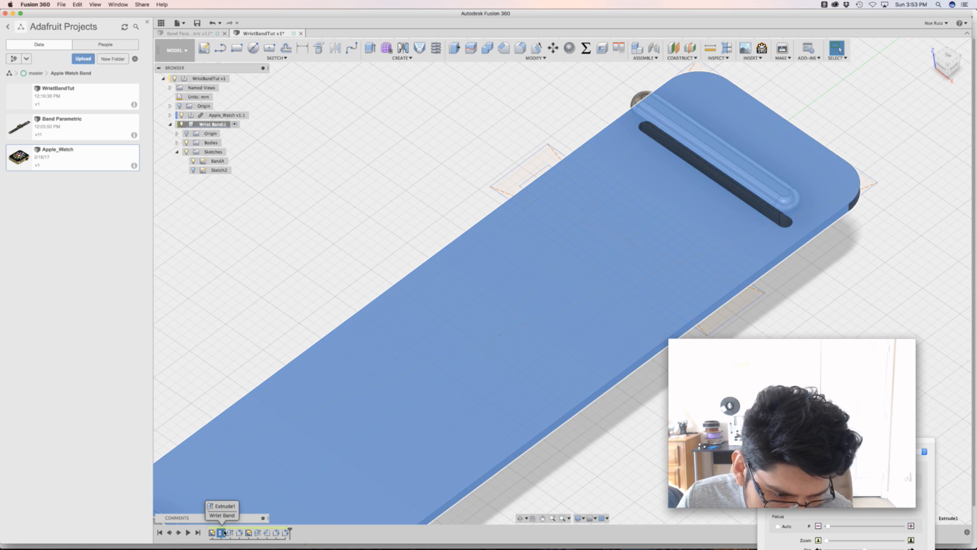
{"action": "double_click", "coordinate": [222, 532]}
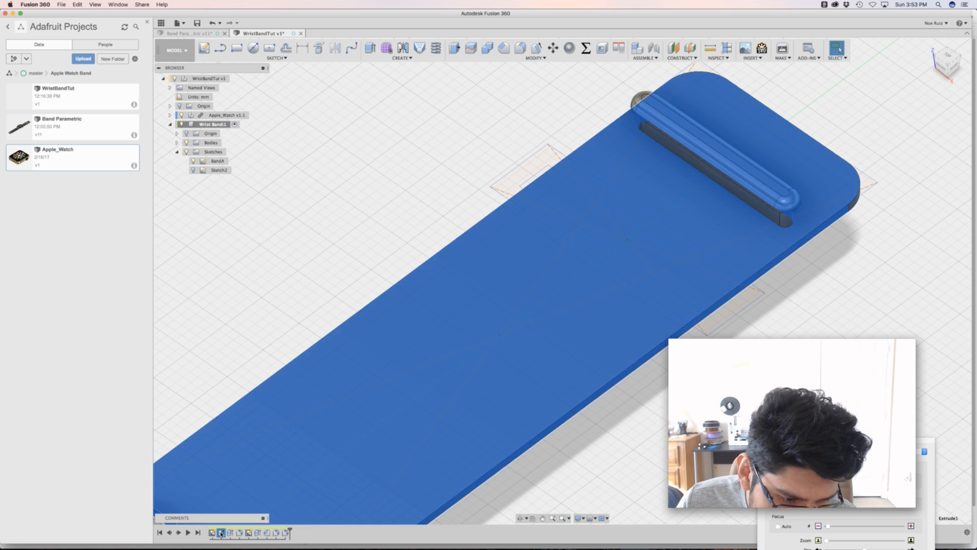
{"action": "left_click", "coordinate": [508, 180]}
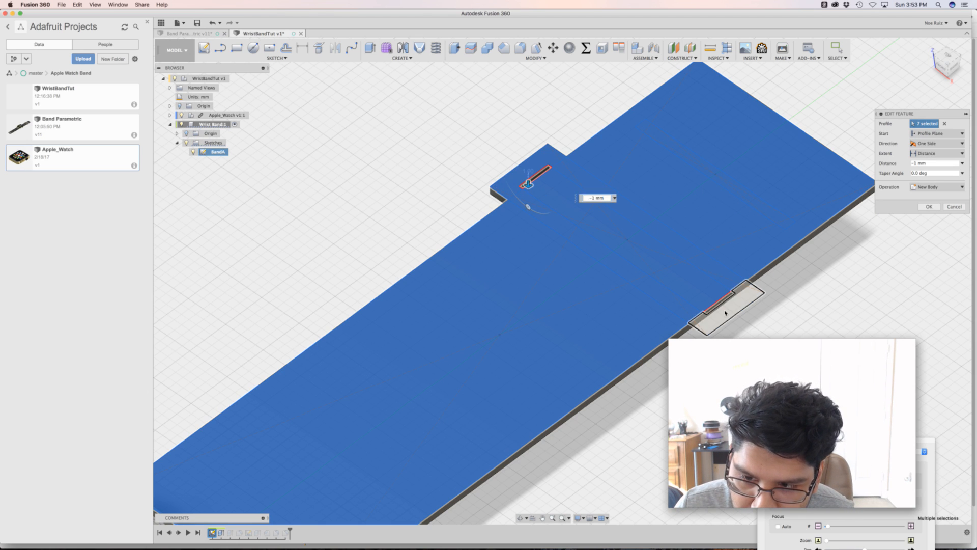
{"action": "left_click", "coordinate": [678, 277]}
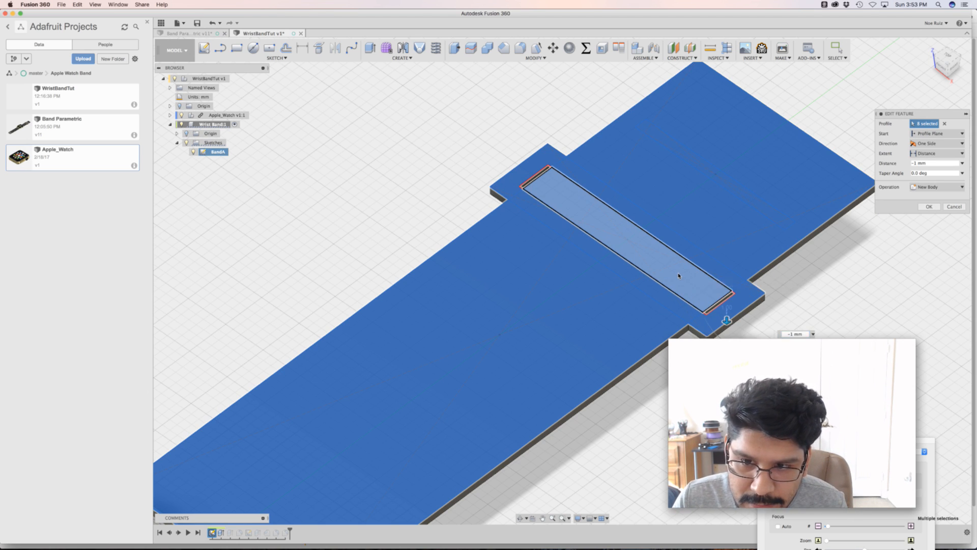
{"action": "left_click", "coordinate": [678, 277]}
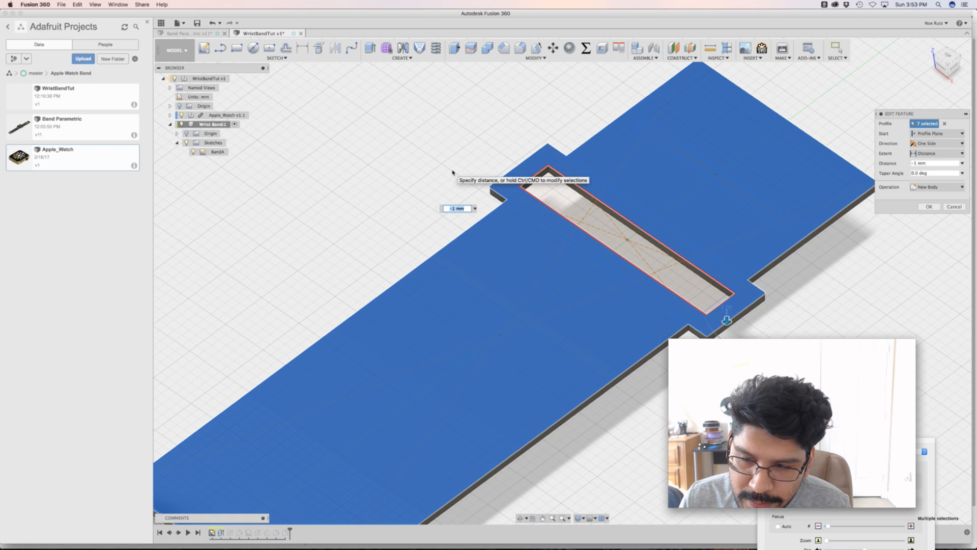
{"action": "key", "text": "Return"}
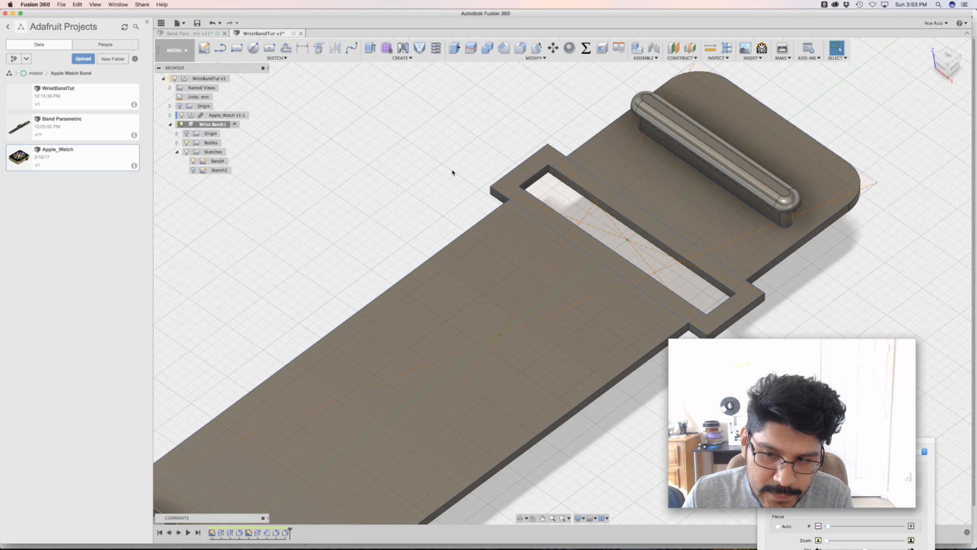
- Reopen the BandA sketch for editing and set the loop rectangle's height to 6 mm
{"action": "middle_click_drag", "start_coordinate": [338, 468], "coordinate": [388, 306], "text": "shift"}
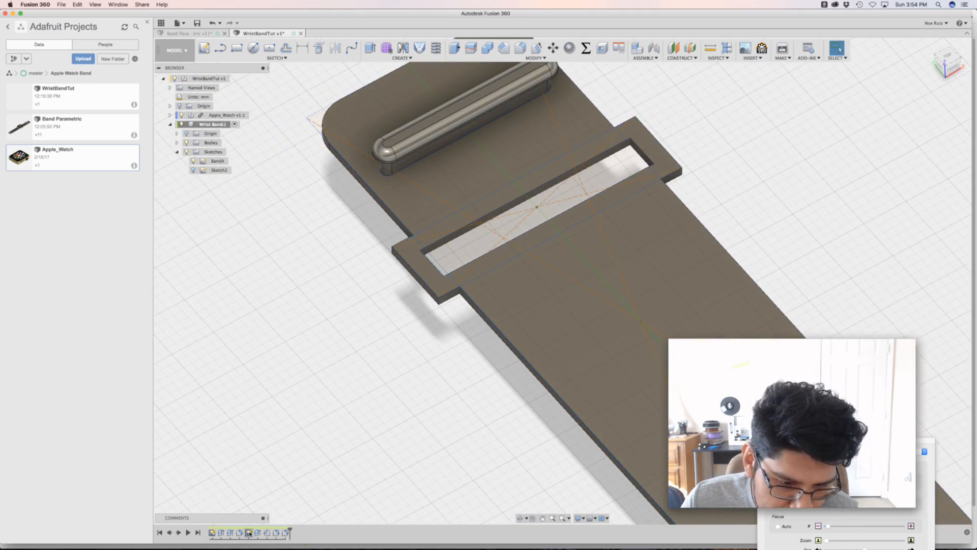
{"action": "double_click", "coordinate": [212, 532]}
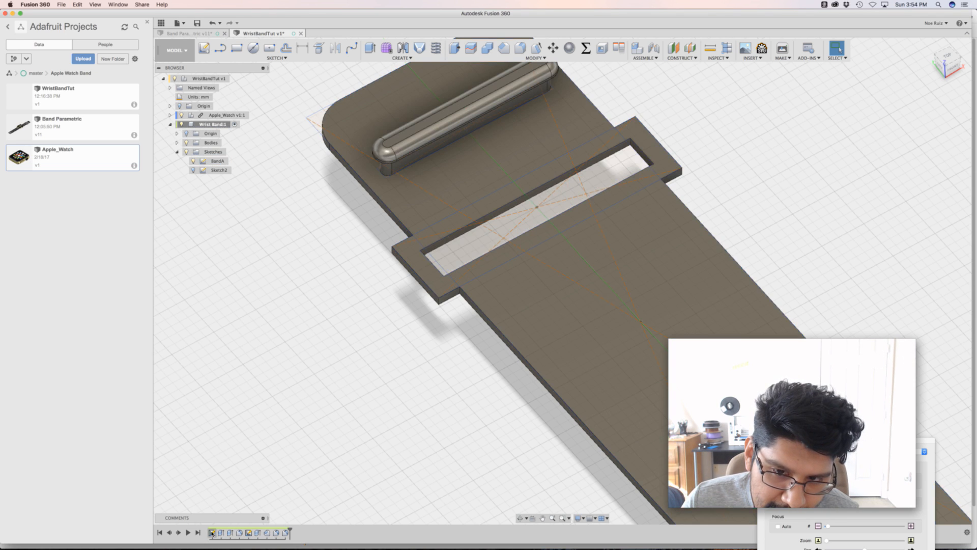
{"action": "middle_click_drag", "start_coordinate": [366, 115], "coordinate": [398, 496]}
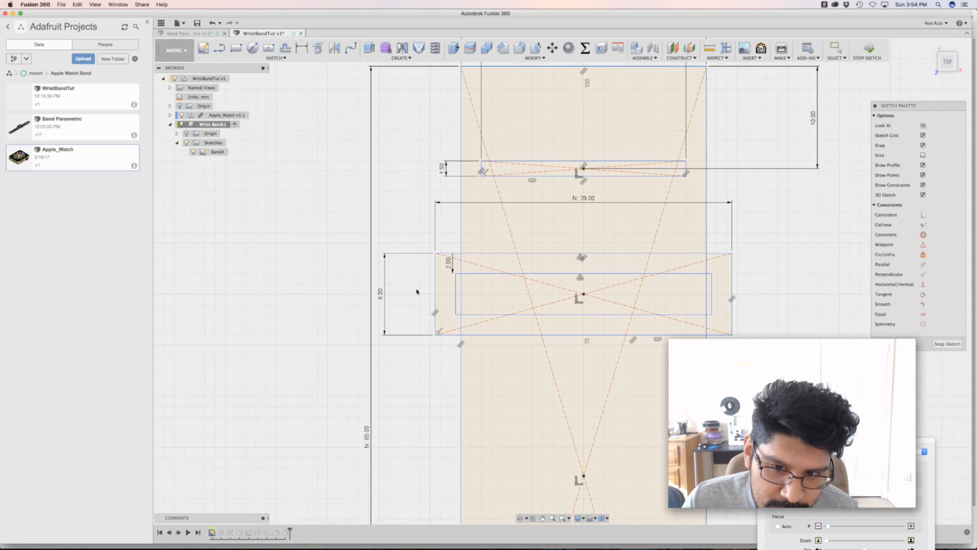
{"action": "scroll", "coordinate": [417, 290], "scroll_direction": "up", "scroll_amount": 5}
{"action": "scroll", "coordinate": [340, 299], "scroll_direction": "down", "scroll_amount": 3}
{"action": "left_click_drag", "start_coordinate": [349, 302], "coordinate": [402, 301]}
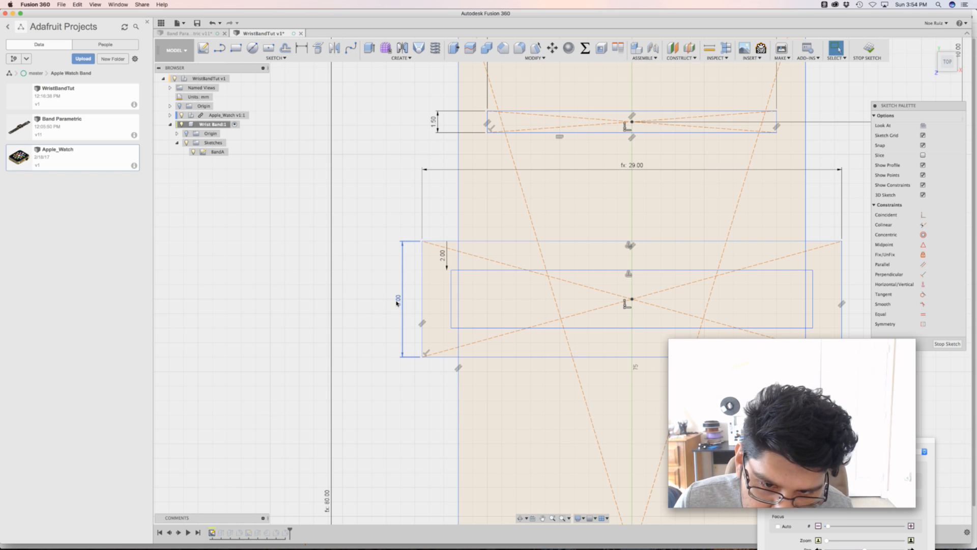
{"action": "double_click", "coordinate": [398, 303]}
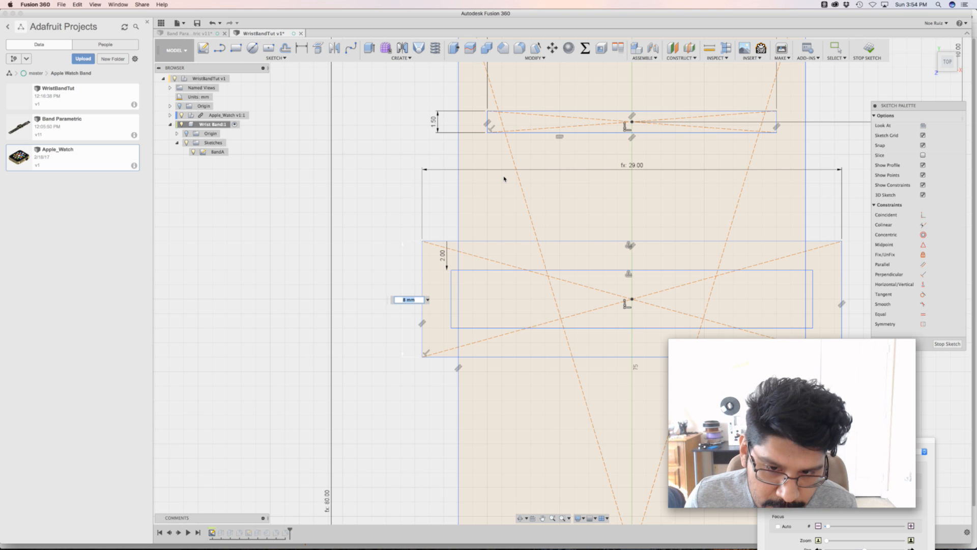
{"action": "type", "text": "6"}
{"action": "key", "text": "Return"}
{"action": "scroll", "coordinate": [654, 244], "scroll_direction": "down", "scroll_amount": 3}
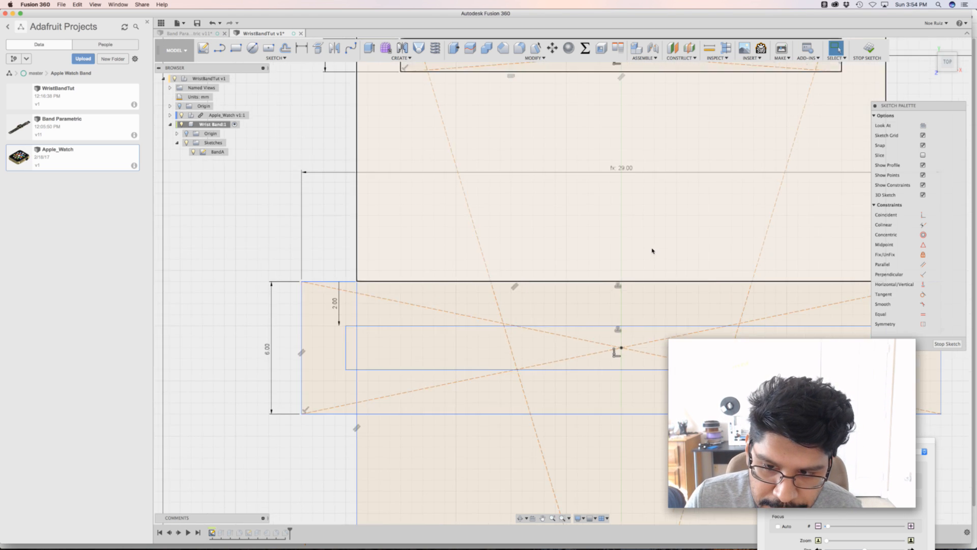
- Dimension the distance between the centers of the bar rectangle and the loop rectangle as 12 mm, and finish the sketch
{"action": "middle_click_drag", "start_coordinate": [659, 240], "coordinate": [565, 262]}
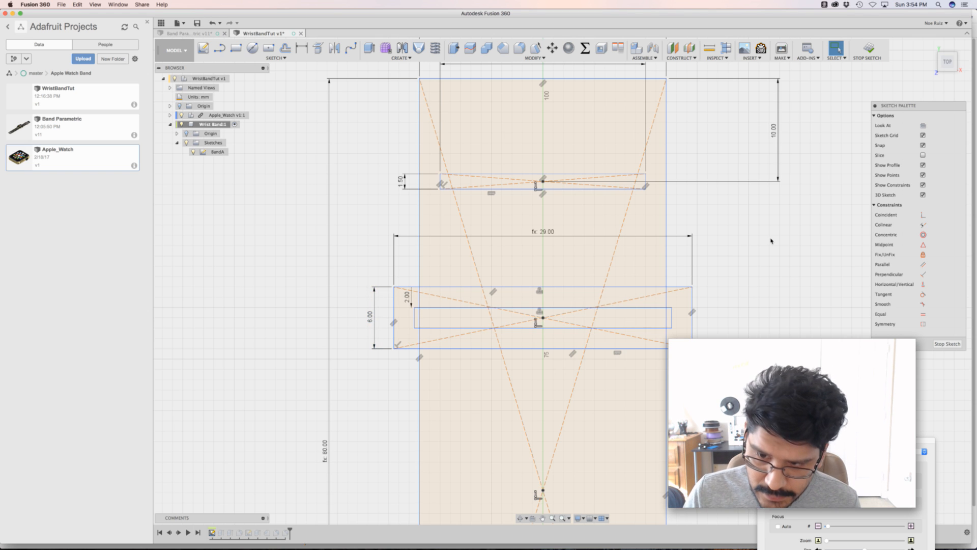
{"action": "middle_click_drag", "start_coordinate": [770, 239], "coordinate": [772, 263]}
{"action": "scroll", "coordinate": [554, 308], "scroll_direction": "up", "scroll_amount": 1}
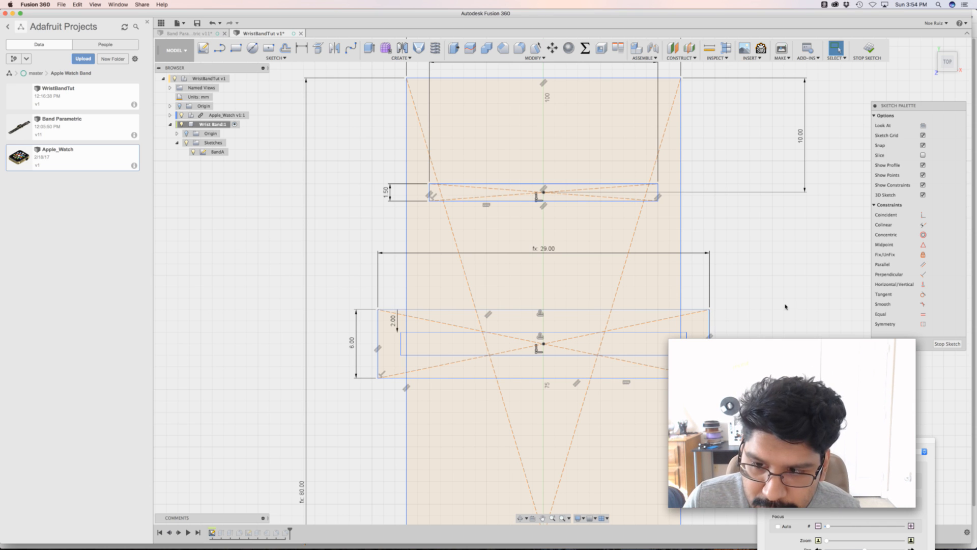
{"action": "middle_click_drag", "start_coordinate": [785, 307], "coordinate": [813, 305]}
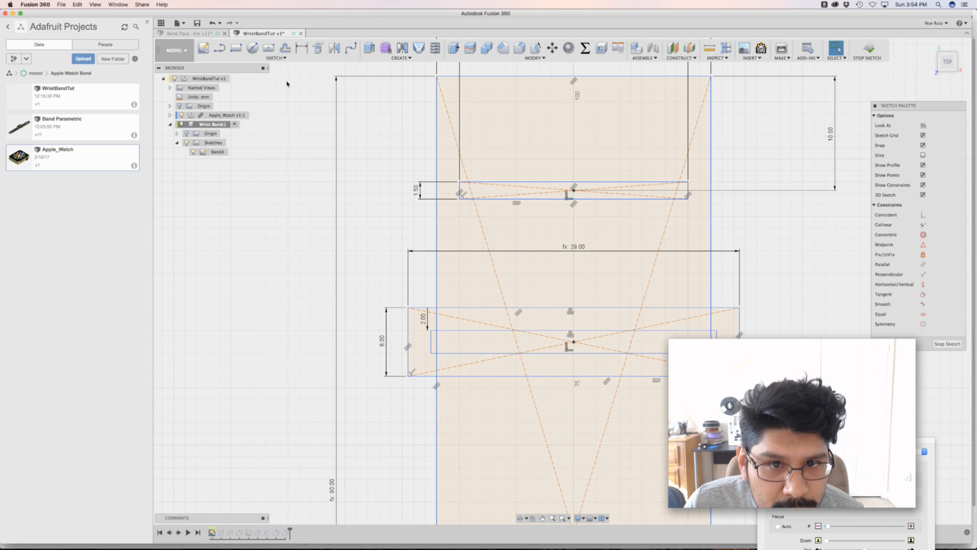
{"action": "left_click", "coordinate": [302, 49]}
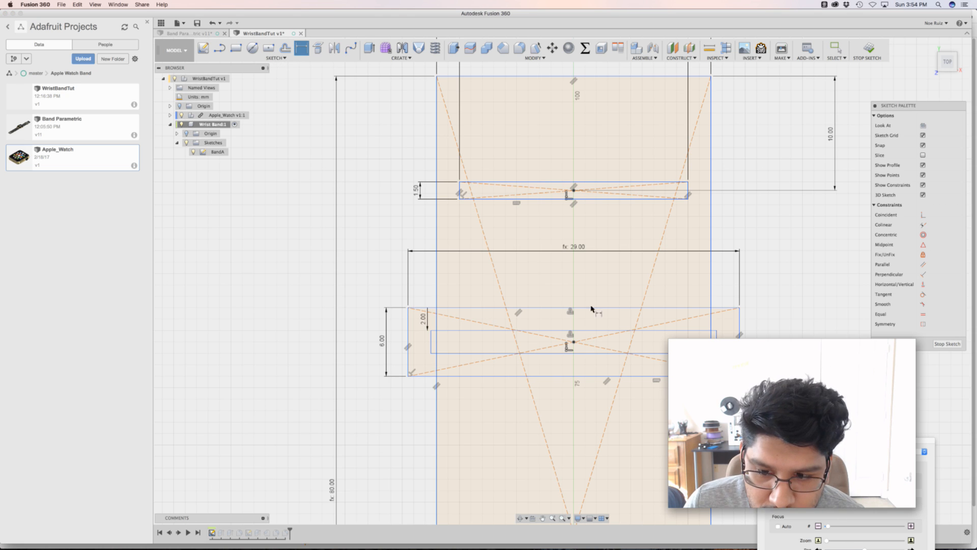
{"action": "left_click", "coordinate": [574, 340]}
{"action": "middle_click_drag", "start_coordinate": [795, 305], "coordinate": [800, 328]}
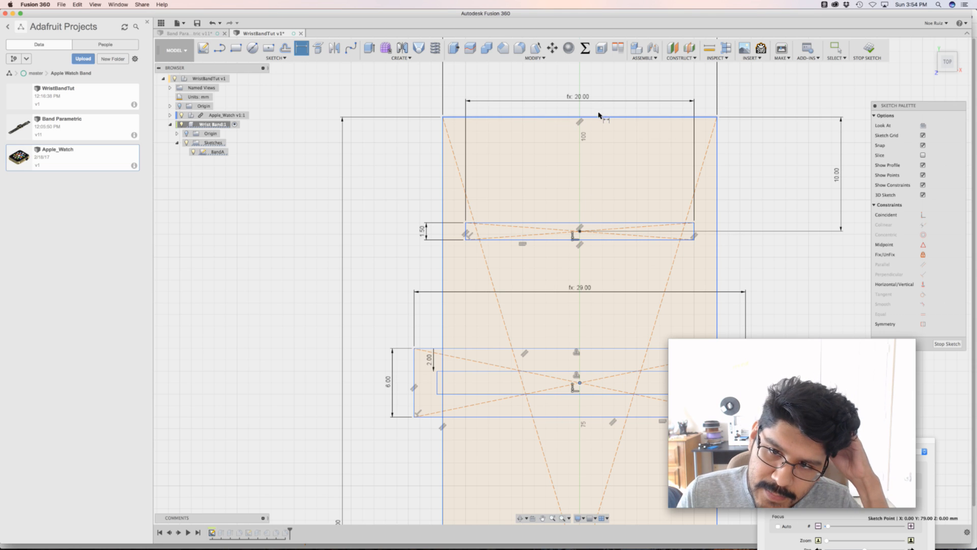
{"action": "left_click", "coordinate": [580, 230]}
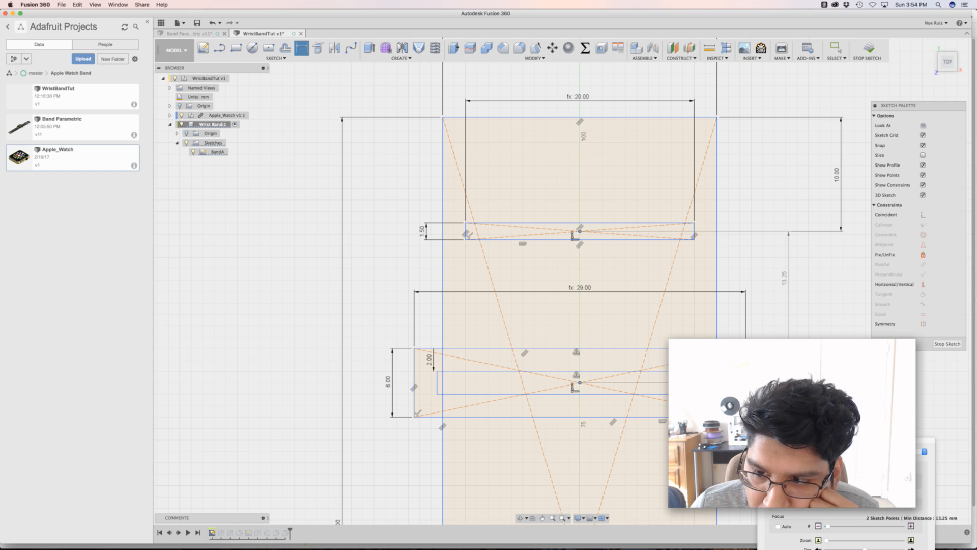
{"action": "left_click", "coordinate": [579, 382]}
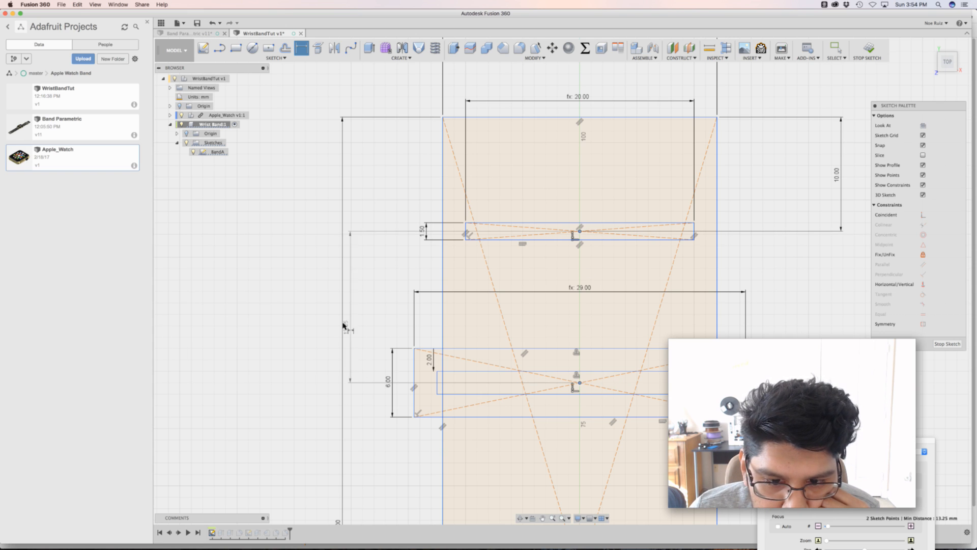
{"action": "left_click", "coordinate": [300, 316]}
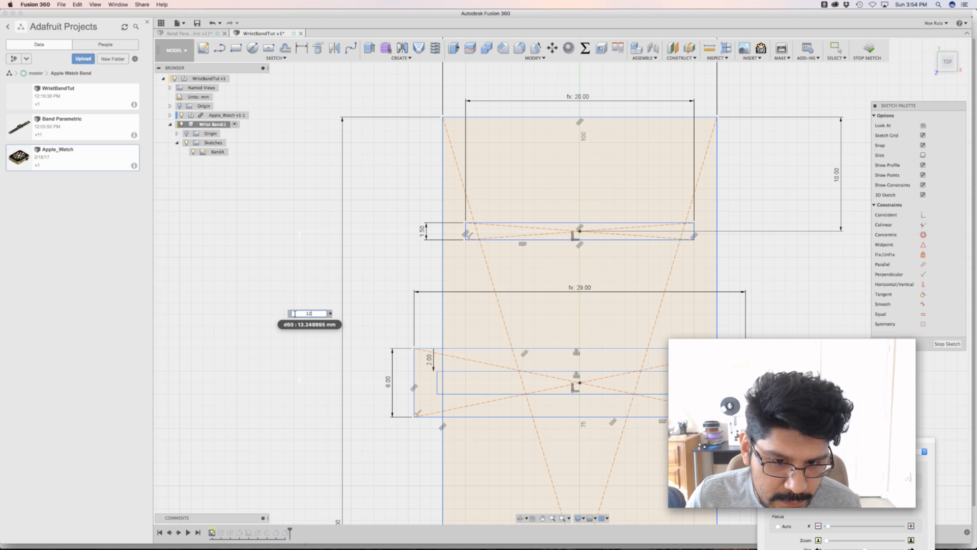
{"action": "type", "text": "12"}
{"action": "key", "text": "Return"}
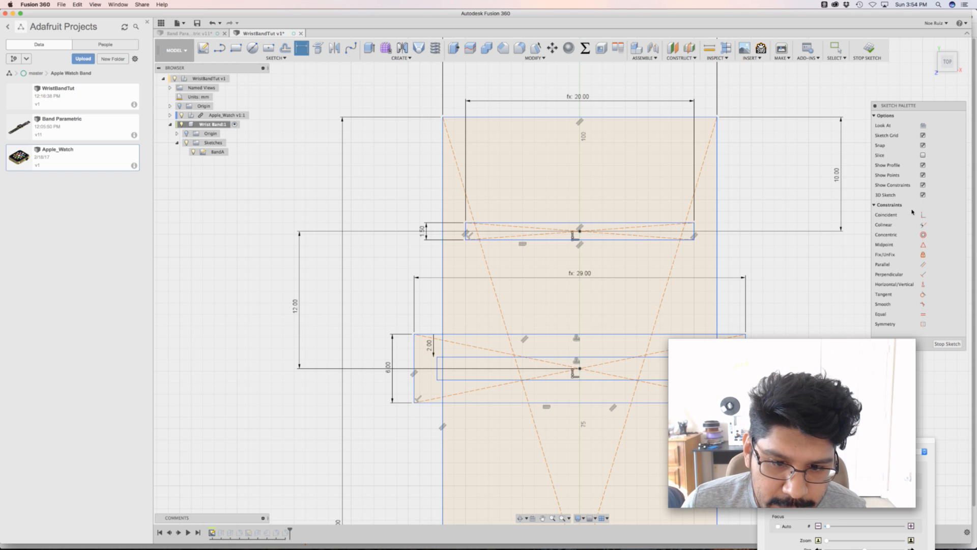
{"action": "left_click", "coordinate": [868, 49]}
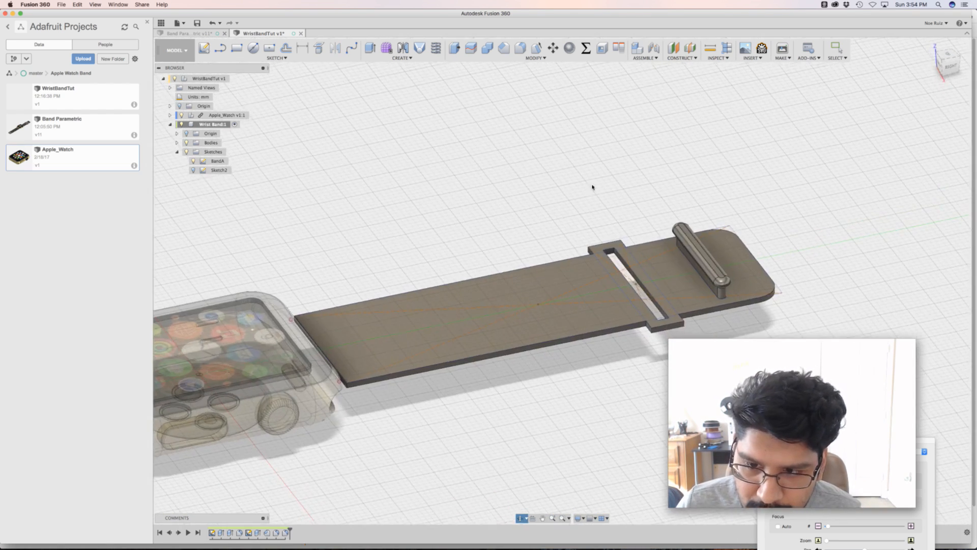
- Set the BandA user parameter to 100 mm and check how the loop and clasp bar follow the strap's length
{"action": "left_click_drag", "start_coordinate": [826, 440], "coordinate": [826, 524]}
{"action": "left_click", "coordinate": [814, 484]}
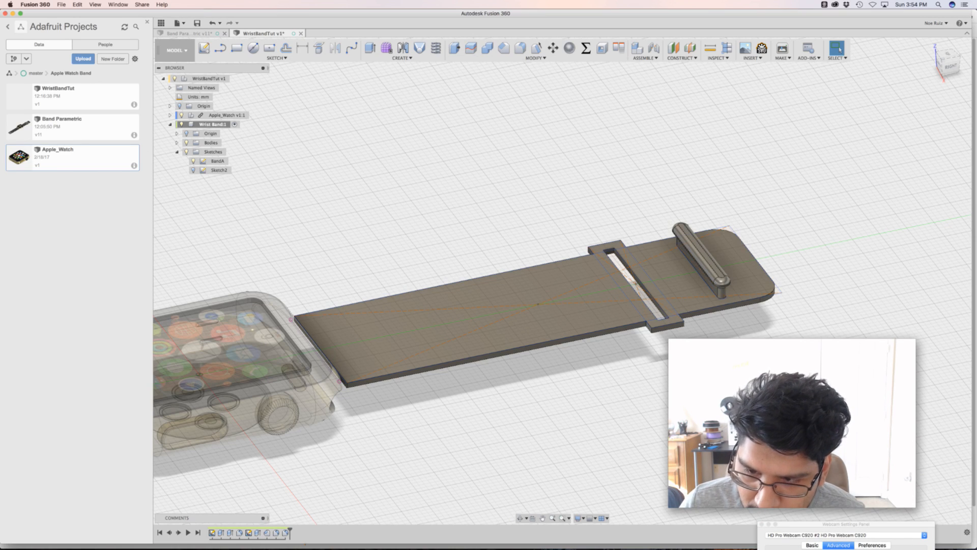
{"action": "left_click", "coordinate": [585, 48]}
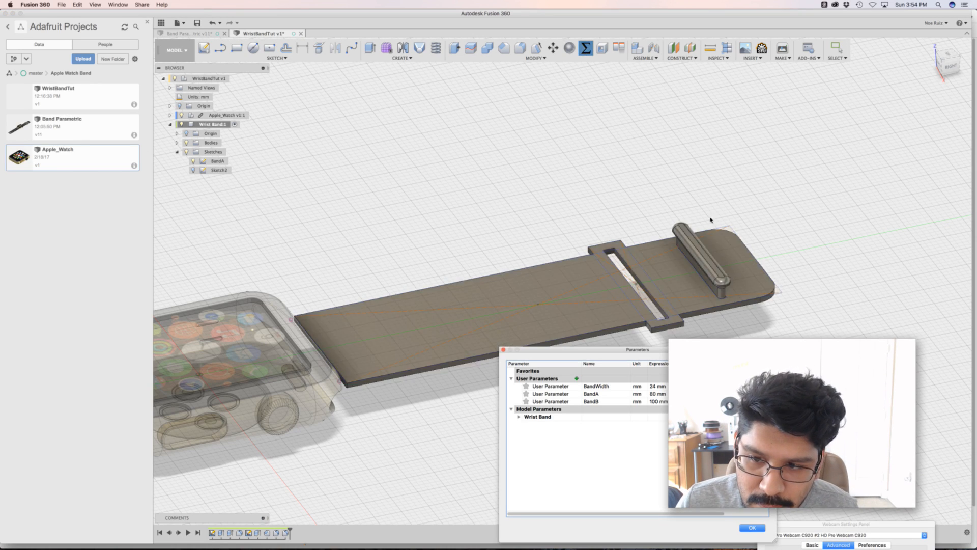
{"action": "left_click", "coordinate": [655, 395]}
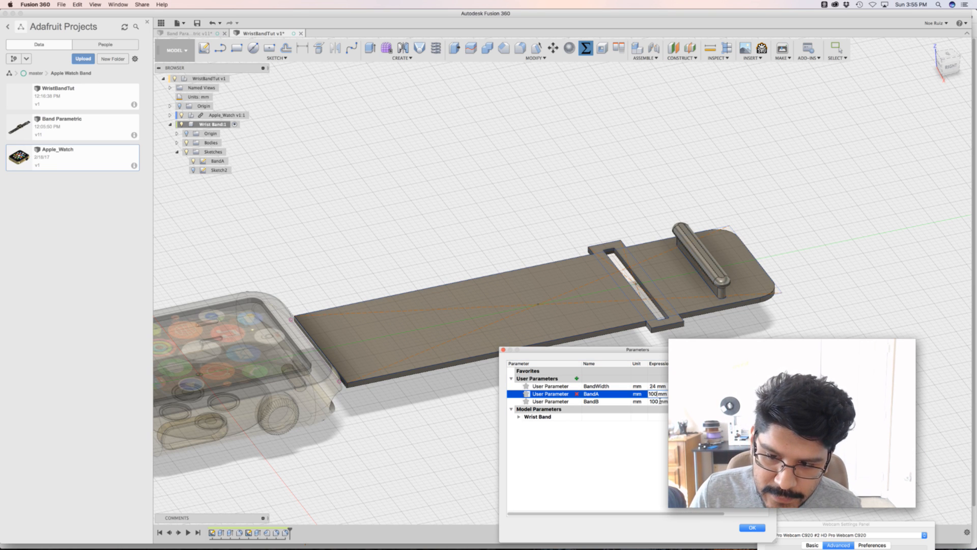
{"action": "key", "text": "Return"}
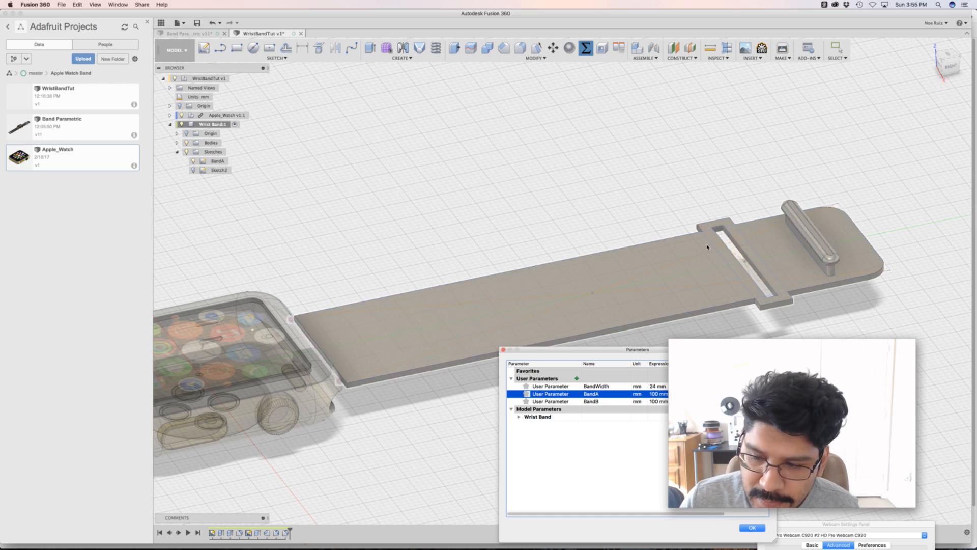
{"action": "middle_click_drag", "start_coordinate": [661, 224], "coordinate": [658, 217], "text": "shift"}
{"action": "mouse_move", "coordinate": [660, 192]}
{"action": "middle_mouse_down", "text": "shift"}
{"action": "mouse_move", "coordinate": [663, 175]}
{"action": "mouse_move", "coordinate": [665, 209]}
{"action": "middle_mouse_up", "text": "shift"}
{"action": "middle_click_drag", "start_coordinate": [818, 239], "coordinate": [779, 219]}
{"action": "scroll", "coordinate": [778, 219], "scroll_direction": "up", "scroll_amount": 2}
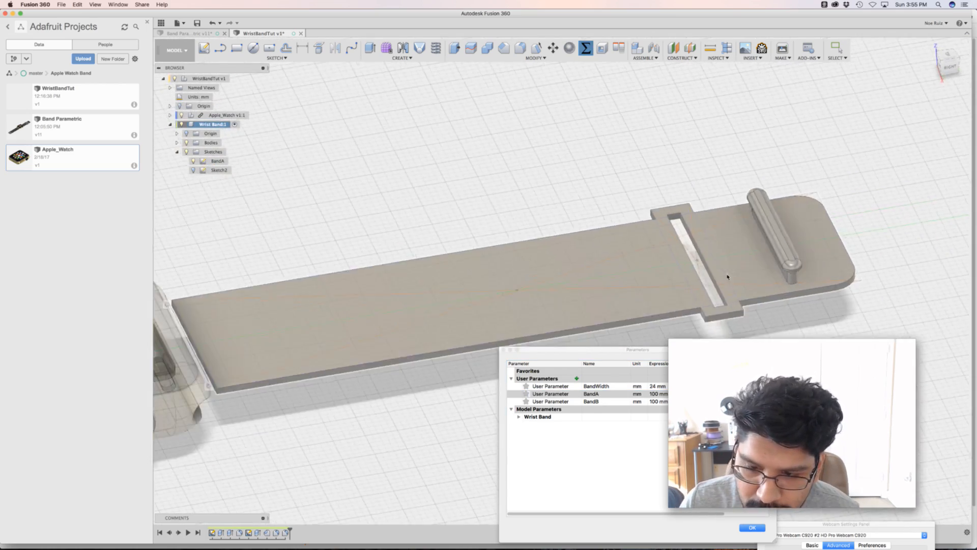
- Set the BandA user parameter to 80 mm and accept the parameter changes
{"action": "double_click", "coordinate": [658, 394]}
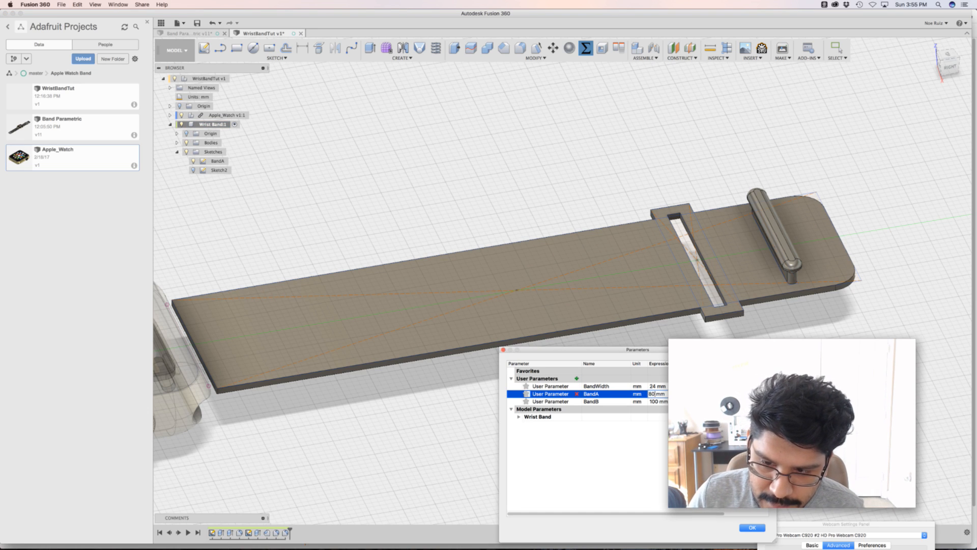
{"action": "type", "text": "80"}
{"action": "key", "text": "Return"}
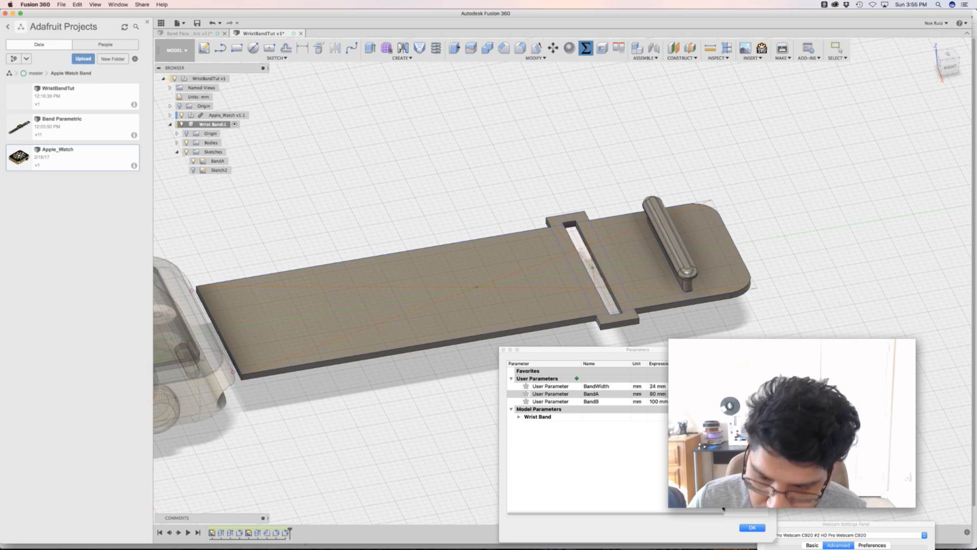
{"action": "left_click", "coordinate": [753, 528]}
- Examine the strap with its loop from several angles and how its straight end lines up with the watch body
{"action": "scroll", "coordinate": [589, 351], "scroll_direction": "up", "scroll_amount": 2}
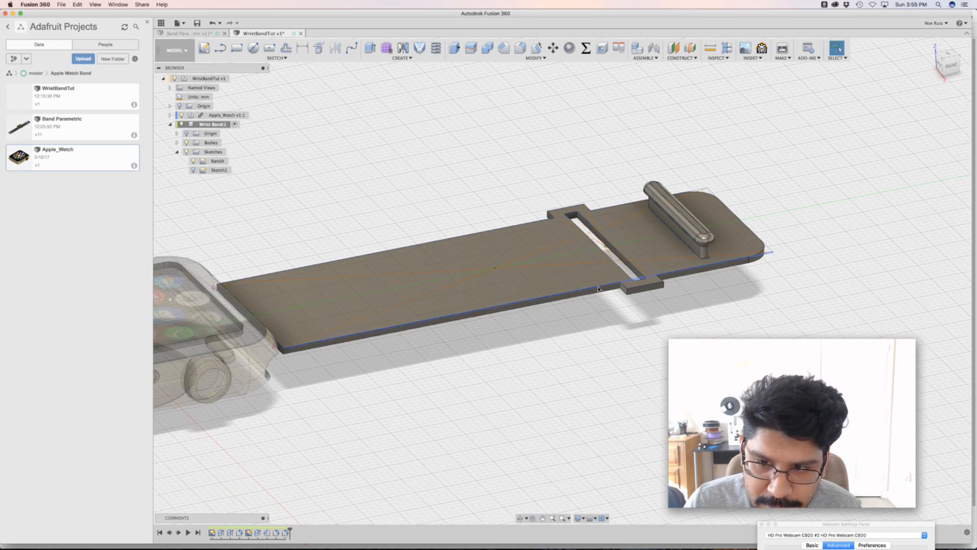
{"action": "scroll", "coordinate": [587, 245], "scroll_direction": "up", "scroll_amount": 2}
{"action": "scroll", "coordinate": [586, 245], "scroll_direction": "down", "scroll_amount": 3}
{"action": "middle_click_drag", "start_coordinate": [504, 108], "coordinate": [461, 94], "text": "shift"}
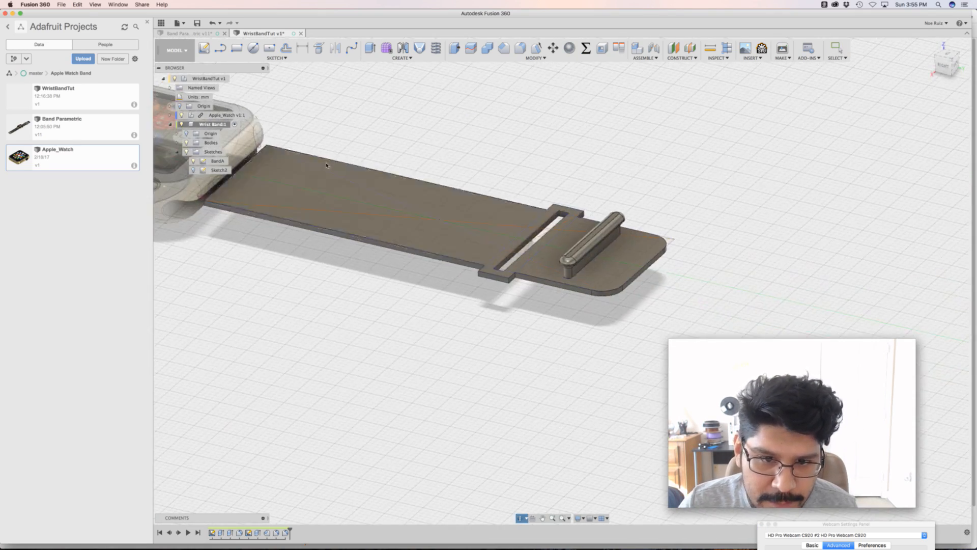
{"action": "middle_click_drag", "start_coordinate": [362, 143], "coordinate": [547, 142]}
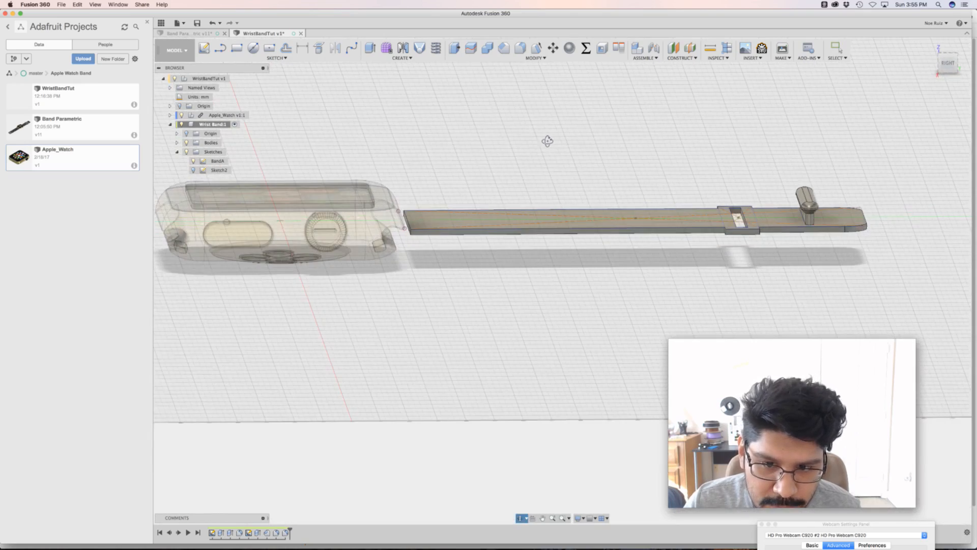
{"action": "middle_click_drag", "start_coordinate": [421, 165], "coordinate": [449, 191]}
{"action": "scroll", "coordinate": [448, 191], "scroll_direction": "up", "scroll_amount": 2}
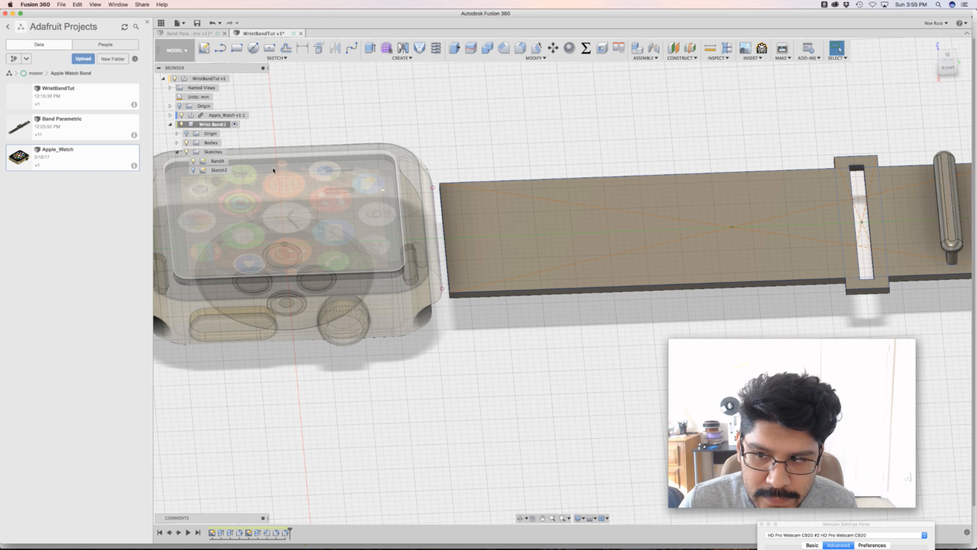
- Rename the second sketch of the wrist band component as Nub
{"action": "left_click", "coordinate": [222, 169]}
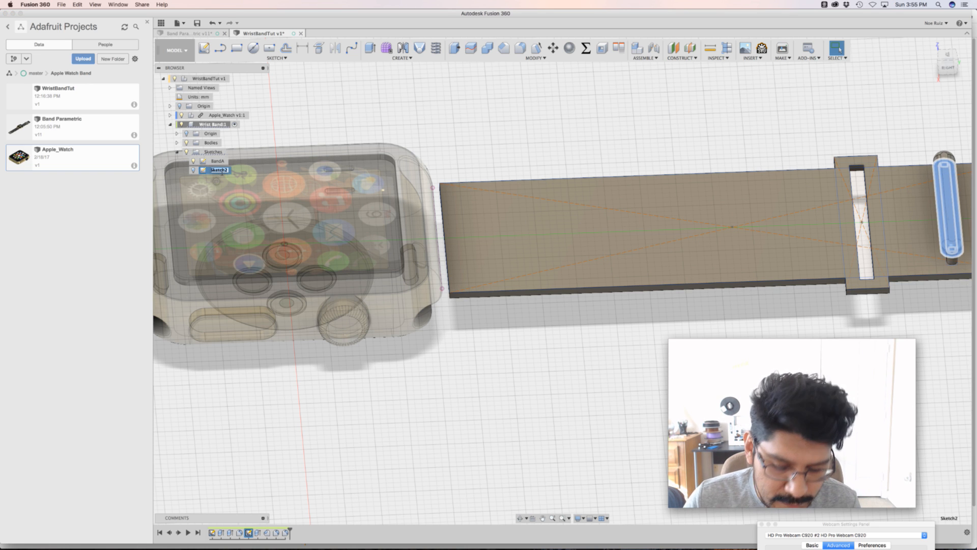
{"action": "type", "text": "Nub"}
{"action": "key", "text": "Return"}
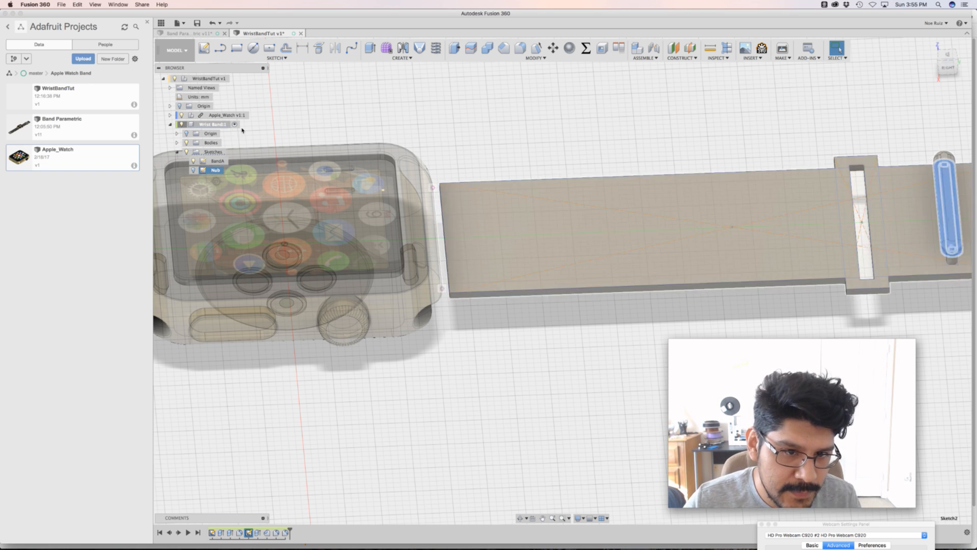
{"action": "left_click", "coordinate": [559, 146]}
- Reopen the BandA sketch for editing at the strap's end next to the watch
{"action": "middle_click_drag", "start_coordinate": [559, 145], "coordinate": [566, 153]}
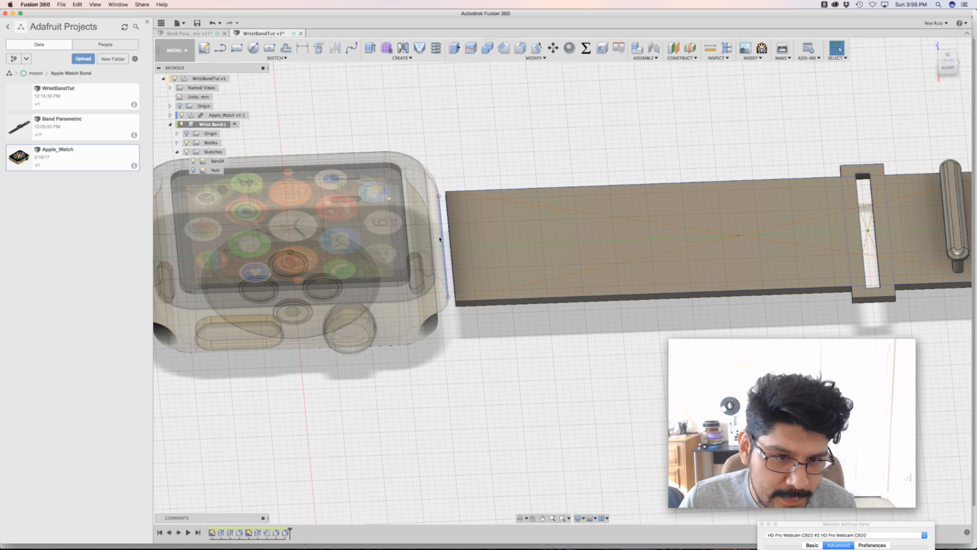
{"action": "double_click", "coordinate": [224, 162]}
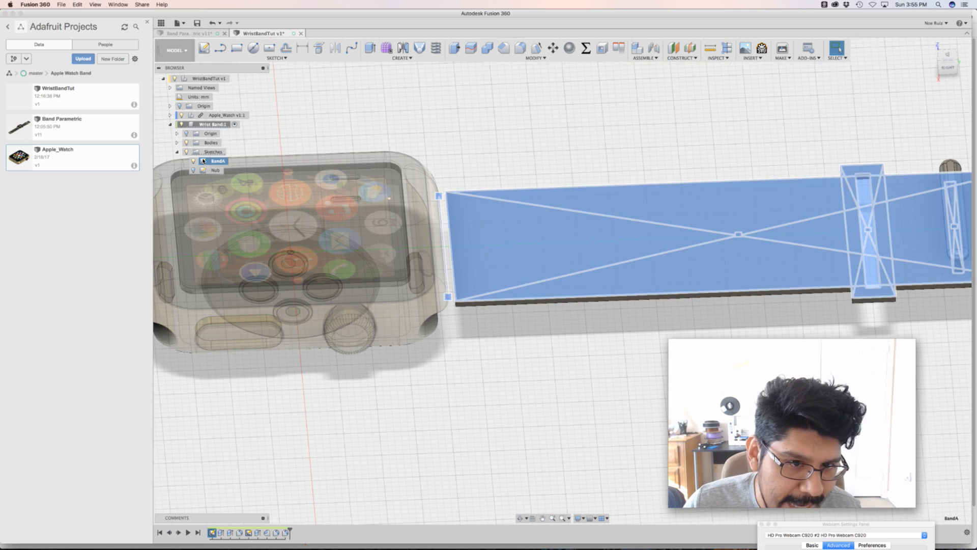
{"action": "scroll", "coordinate": [408, 240], "scroll_direction": "up", "scroll_amount": 10}
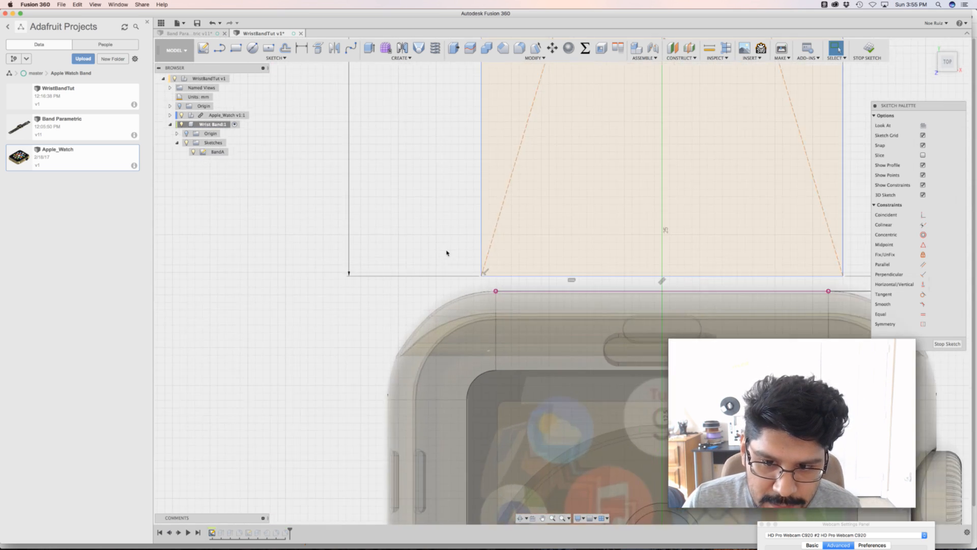
{"action": "middle_click_drag", "start_coordinate": [458, 270], "coordinate": [441, 292]}
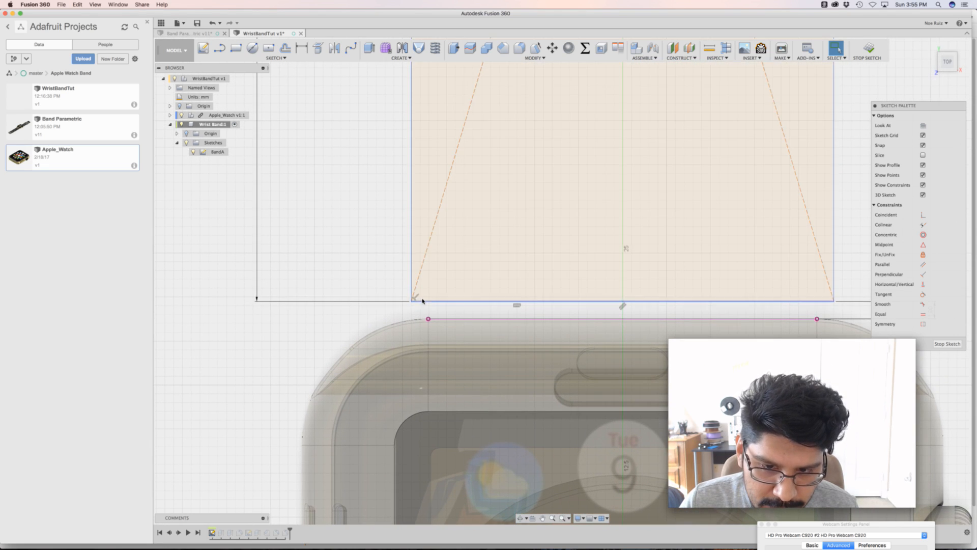
- Draw a rectangle from the strap's corner at the watch end, 6 mm long and BandWidth wide, and finish the sketch
{"action": "key", "text": "r"}
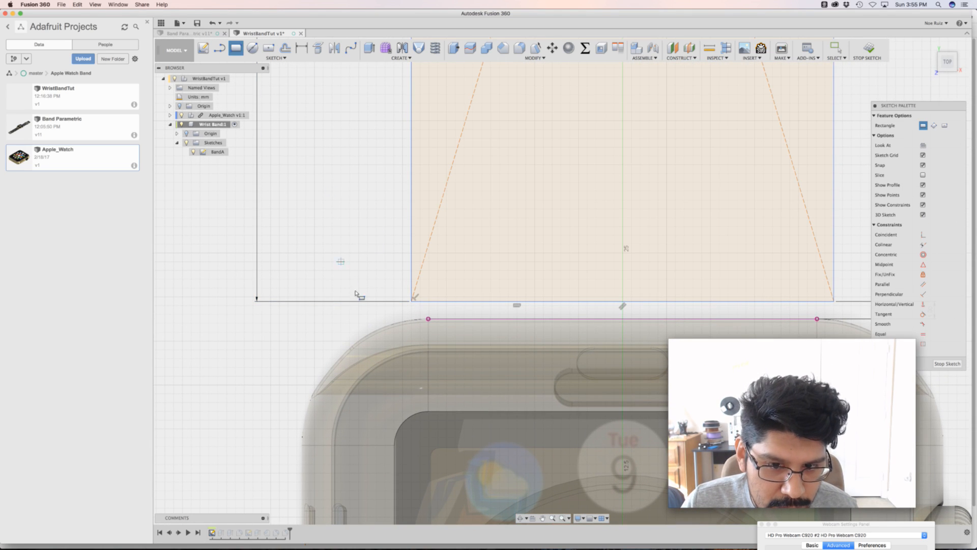
{"action": "mouse_move", "coordinate": [358, 216]}
{"action": "middle_mouse_down"}
{"action": "mouse_move", "coordinate": [334, 216]}
{"action": "mouse_move", "coordinate": [320, 239]}
{"action": "middle_mouse_up"}
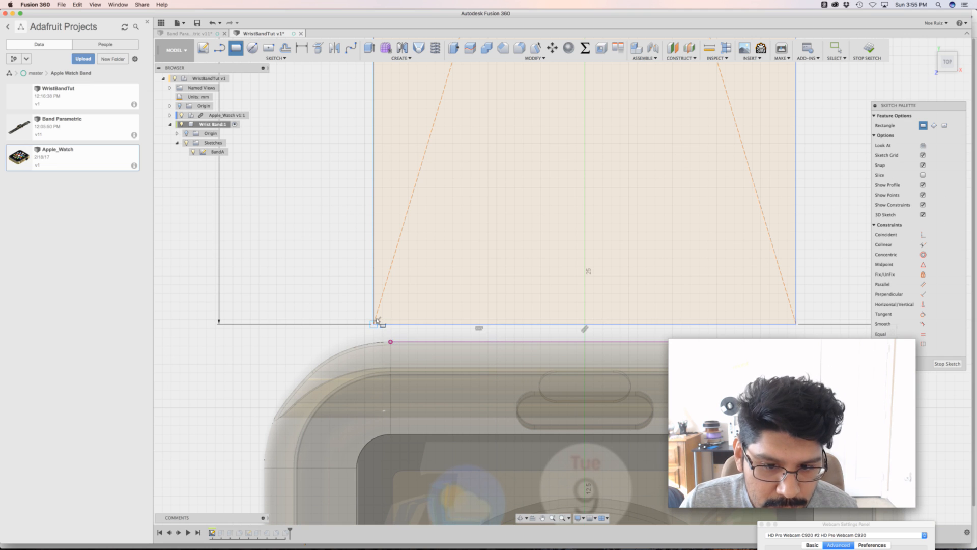
{"action": "left_click", "coordinate": [377, 320]}
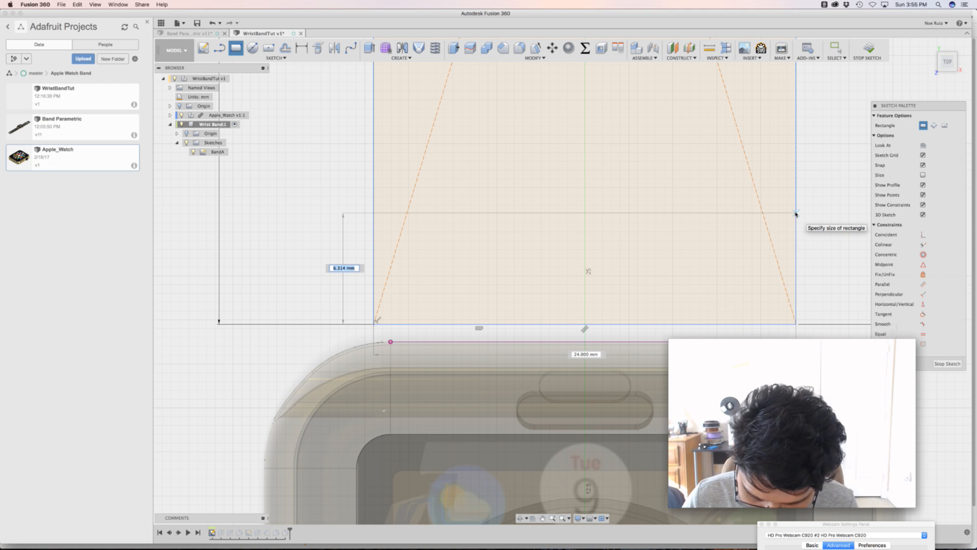
{"action": "type", "text": "6"}
{"action": "key", "text": "Tab"}
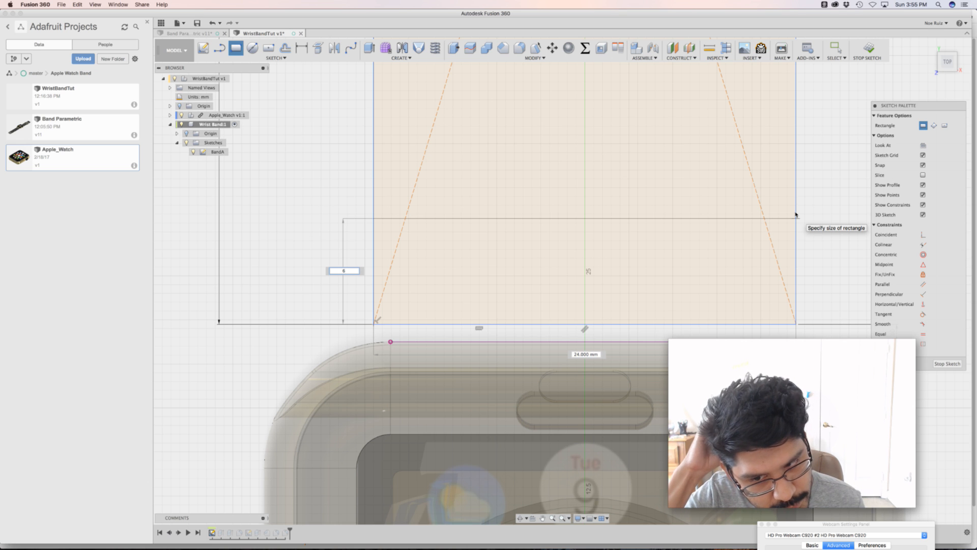
{"action": "key", "text": "Tab"}
{"action": "type", "text": "wi"}
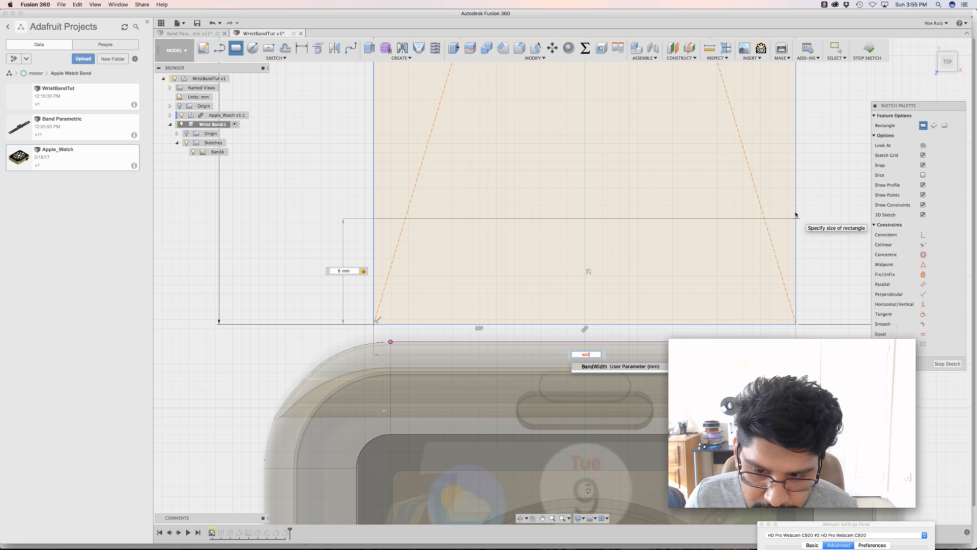
{"action": "type", "text": "d"}
{"action": "key", "text": "Return"}
{"action": "key", "text": "Return"}
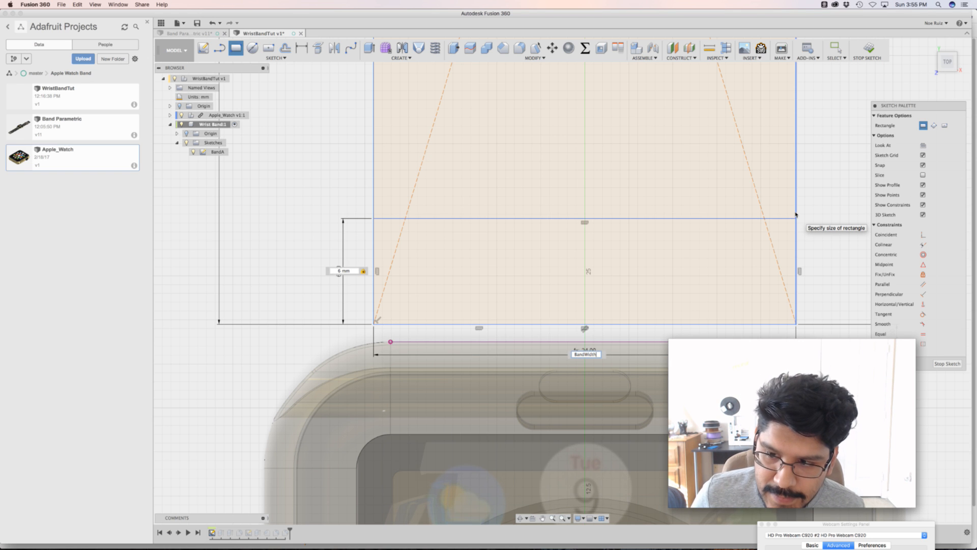
{"action": "scroll", "coordinate": [776, 218], "scroll_direction": "down", "scroll_amount": 3}
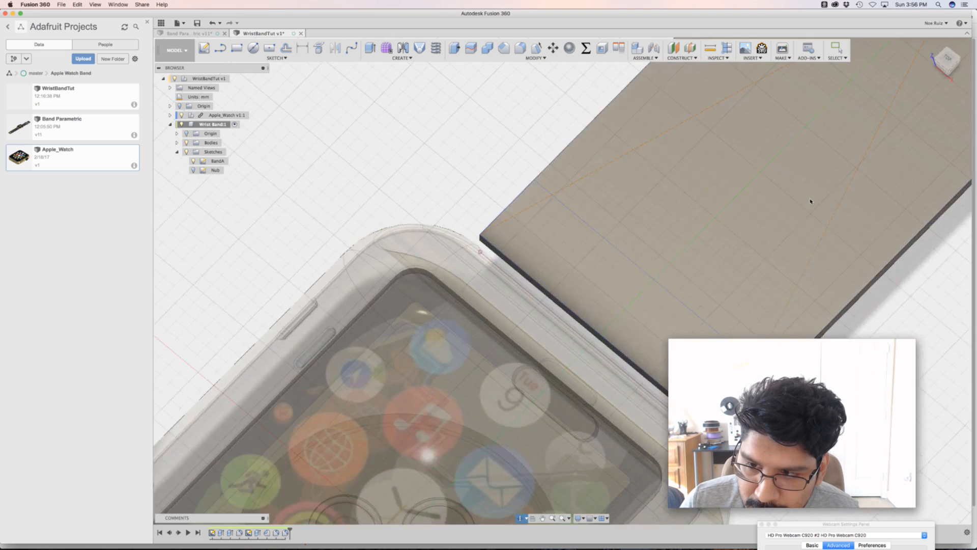
- Extrude the 6 mm rectangle at the strap's watch end upward 5 mm, joined to the band
{"action": "middle_click_drag", "start_coordinate": [810, 201], "coordinate": [611, 209], "text": "shift"}
{"action": "left_click", "coordinate": [585, 265]}
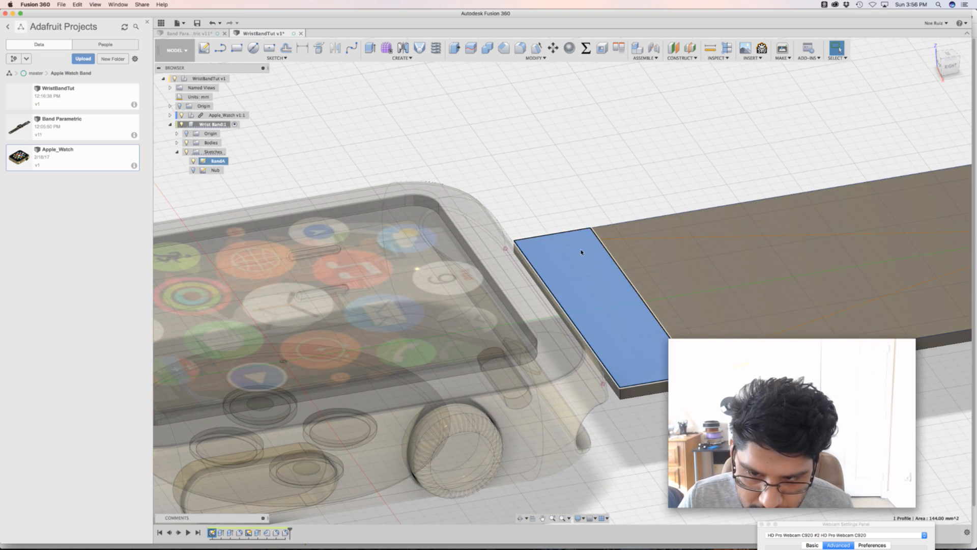
{"action": "key", "text": "e"}
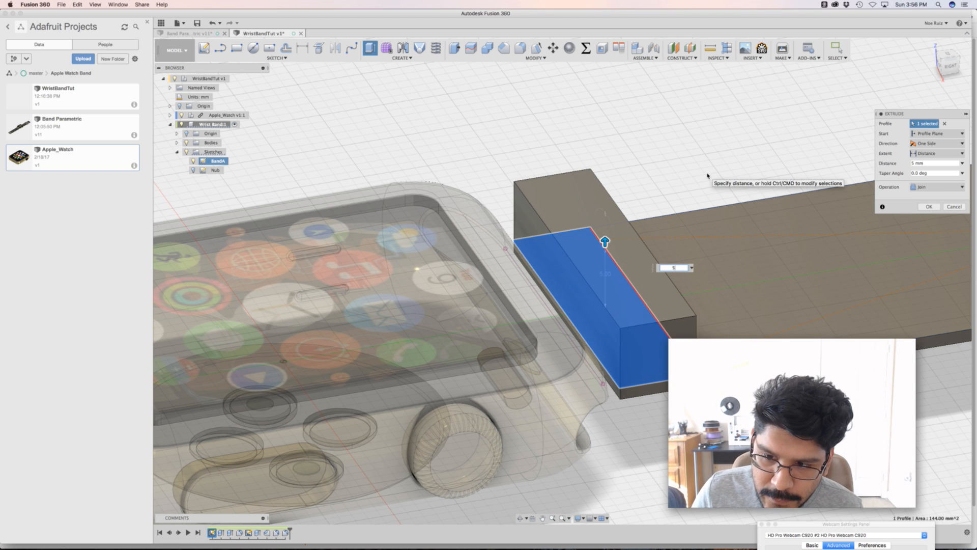
{"action": "key", "text": "Return"}
- Fillet the two long top edges of the block with a radius of 6/2 mm
{"action": "middle_click_drag", "start_coordinate": [678, 175], "coordinate": [583, 286], "text": "shift"}
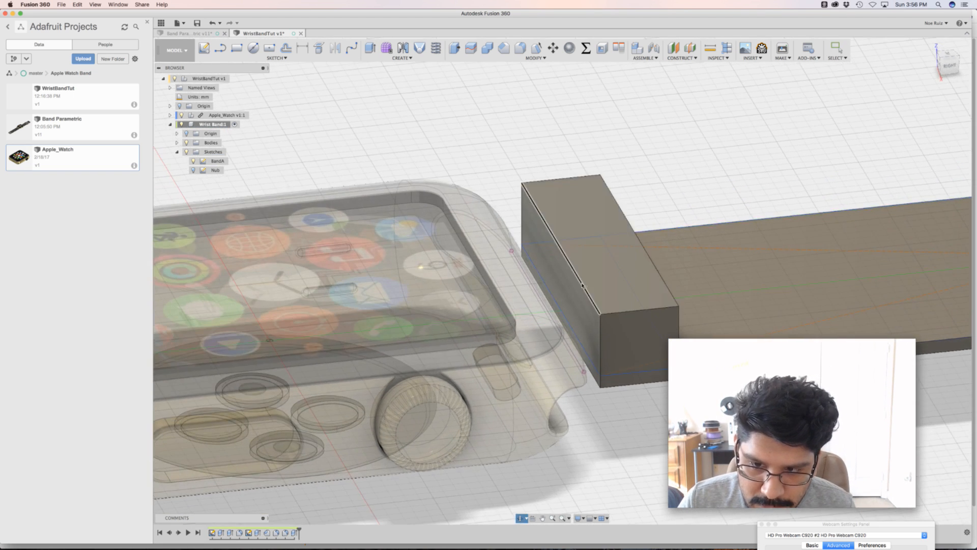
{"action": "left_click", "coordinate": [582, 286]}
{"action": "left_click", "coordinate": [621, 209], "text": "shift"}
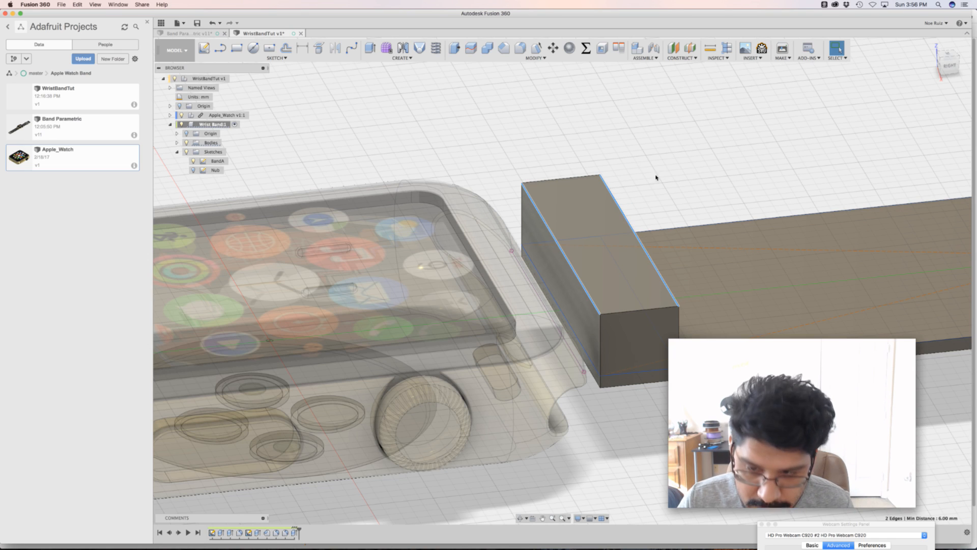
{"action": "key", "text": "f"}
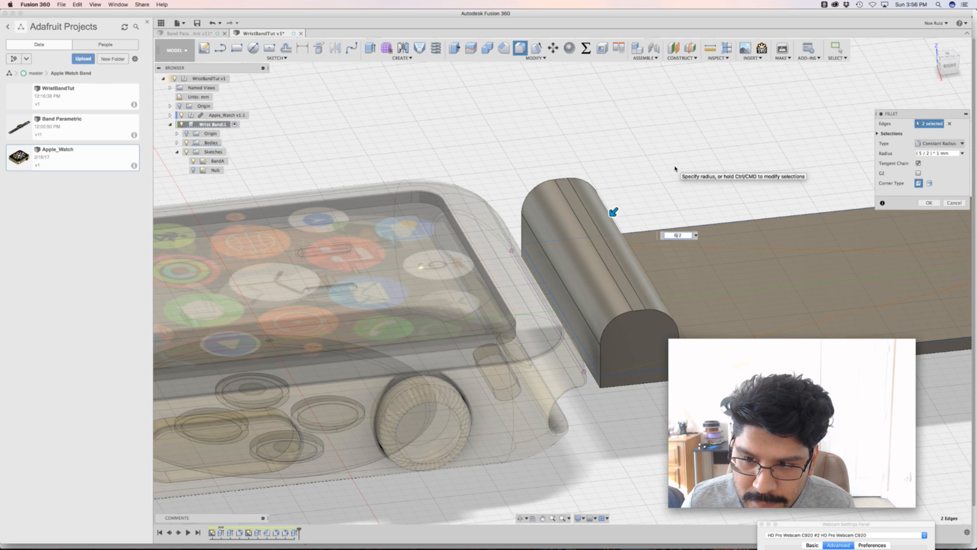
{"action": "key", "text": "Return"}
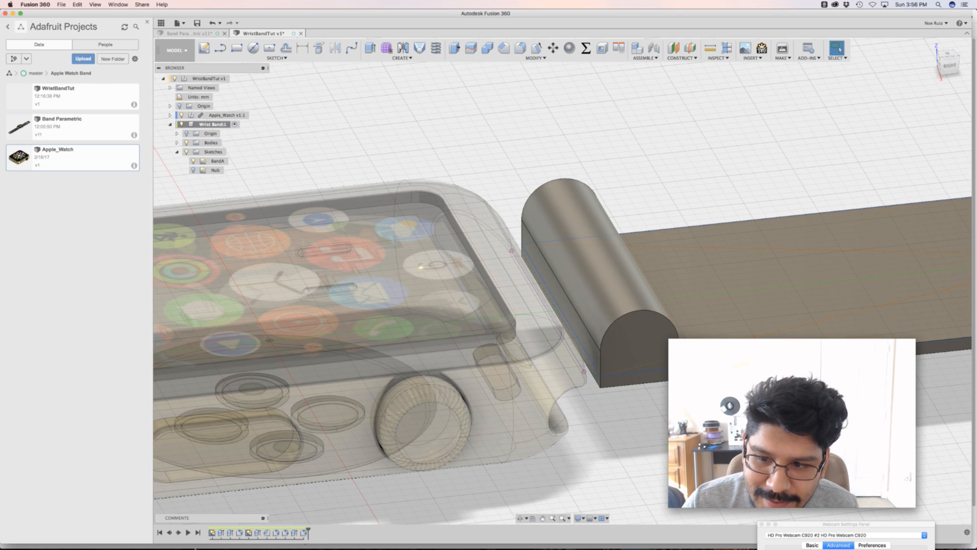
- Sketch a 3 mm diameter circle on the block's side face, centered on its rounded top
{"action": "middle_click_drag", "start_coordinate": [587, 129], "coordinate": [585, 331], "text": "shift"}
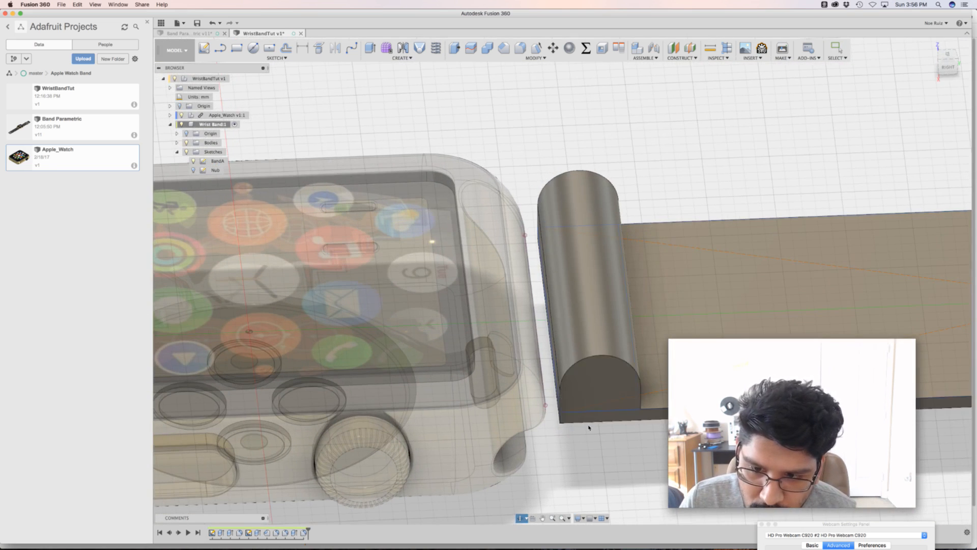
{"action": "left_click", "coordinate": [601, 379]}
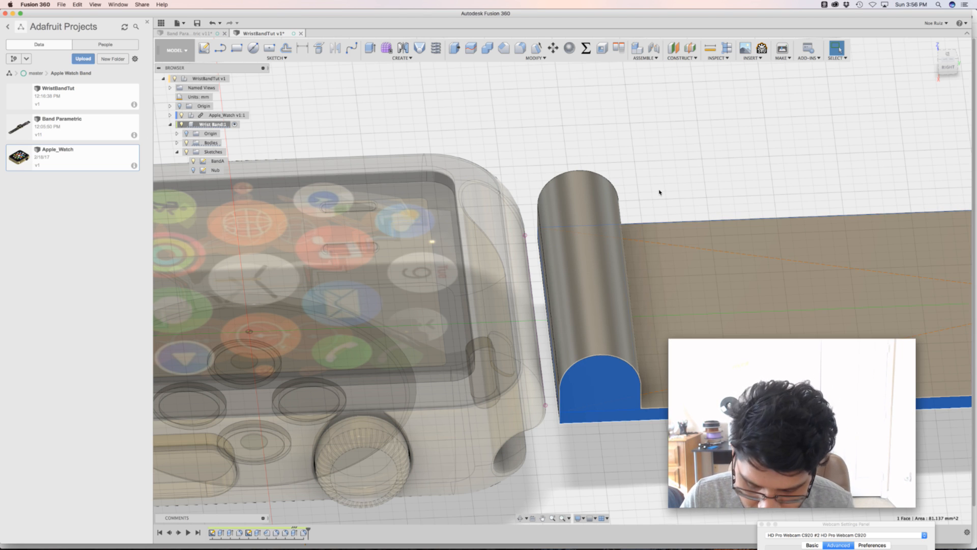
{"action": "key", "text": "p"}
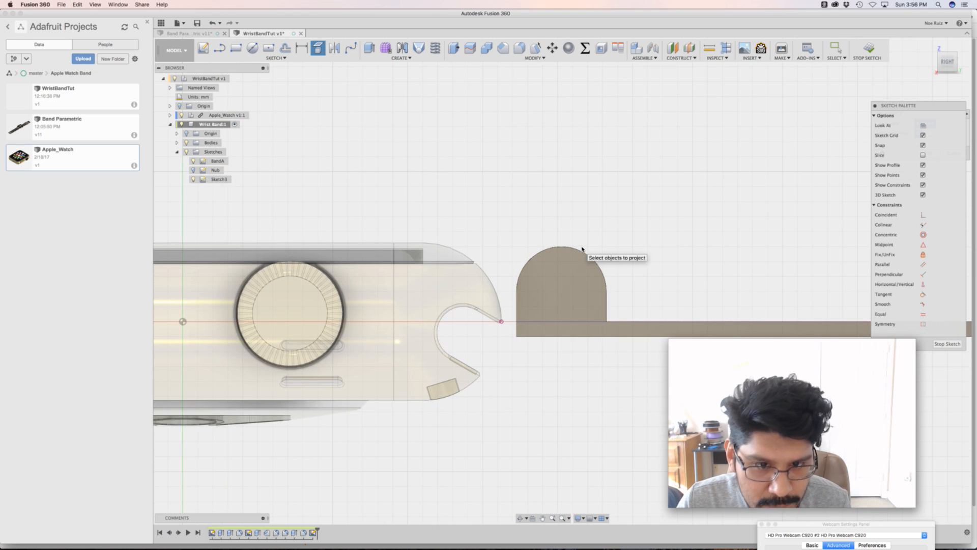
{"action": "scroll", "coordinate": [583, 244], "scroll_direction": "up", "scroll_amount": 3}
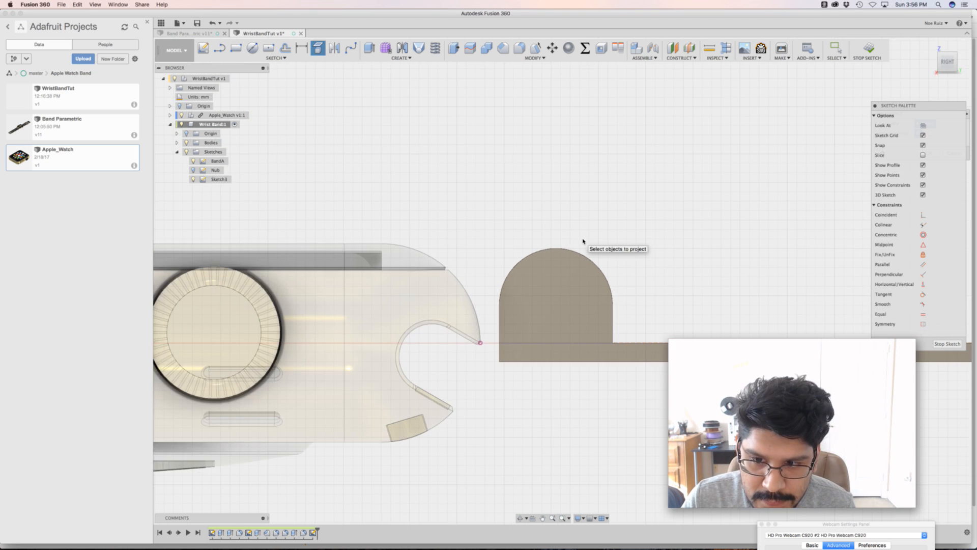
{"action": "scroll", "coordinate": [583, 242], "scroll_direction": "up", "scroll_amount": 2}
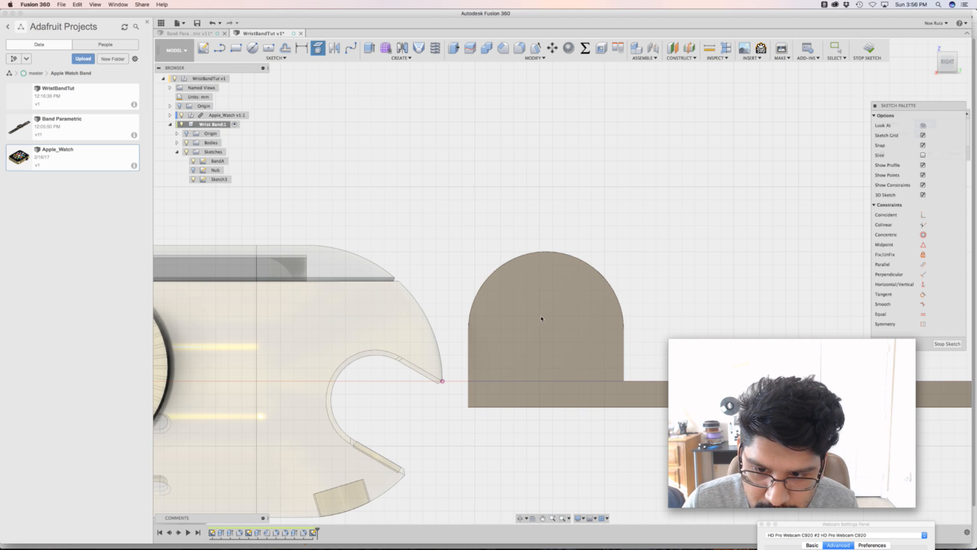
{"action": "key", "text": "c"}
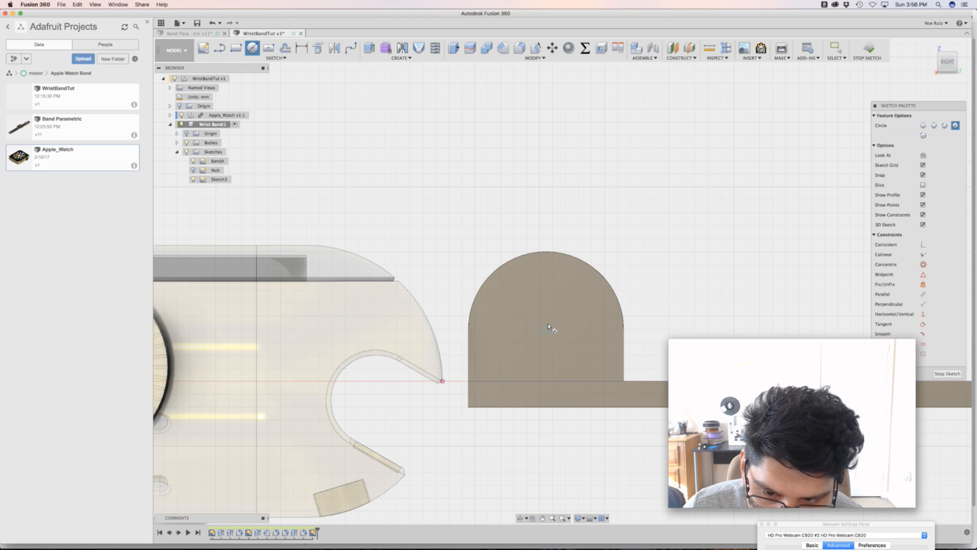
{"action": "scroll", "coordinate": [547, 327], "scroll_direction": "up", "scroll_amount": 3}
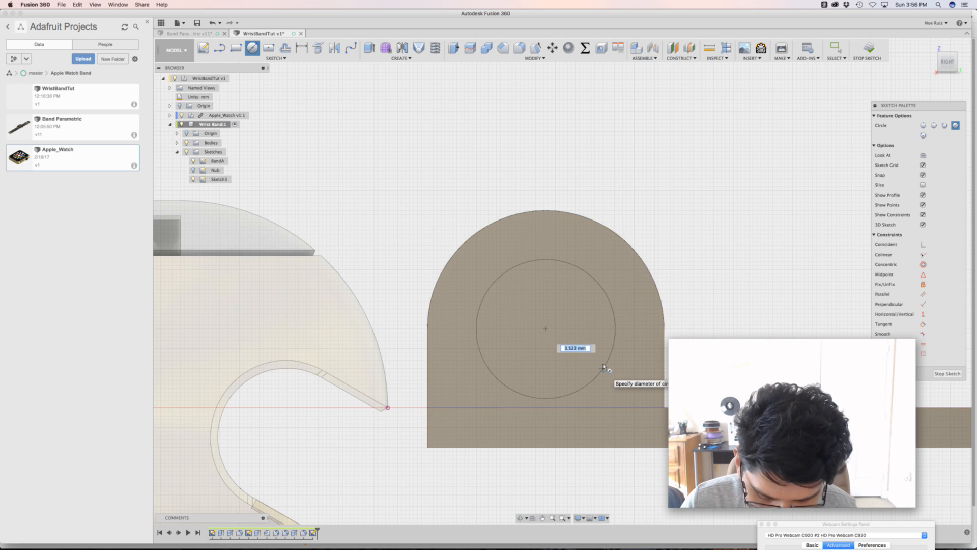
{"action": "key", "text": "Return"}
{"action": "key", "text": "Escape"}
{"action": "scroll", "coordinate": [511, 144], "scroll_direction": "down", "scroll_amount": 3}
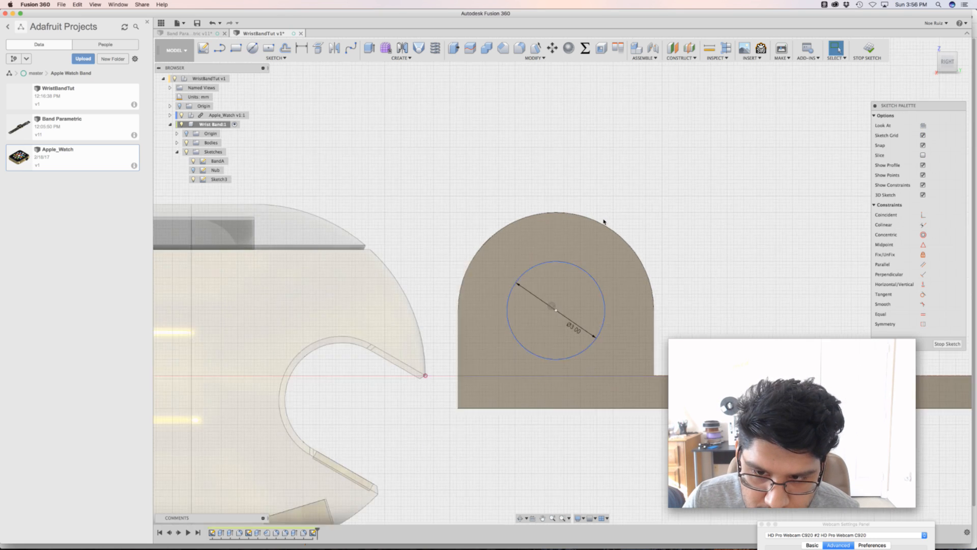
- Extrude the circle as a cut through the whole rounded block, with the extent set to All
{"action": "middle_click_drag", "start_coordinate": [503, 138], "coordinate": [486, 157], "text": "shift"}
{"action": "scroll", "coordinate": [593, 275], "scroll_direction": "down", "scroll_amount": 5}
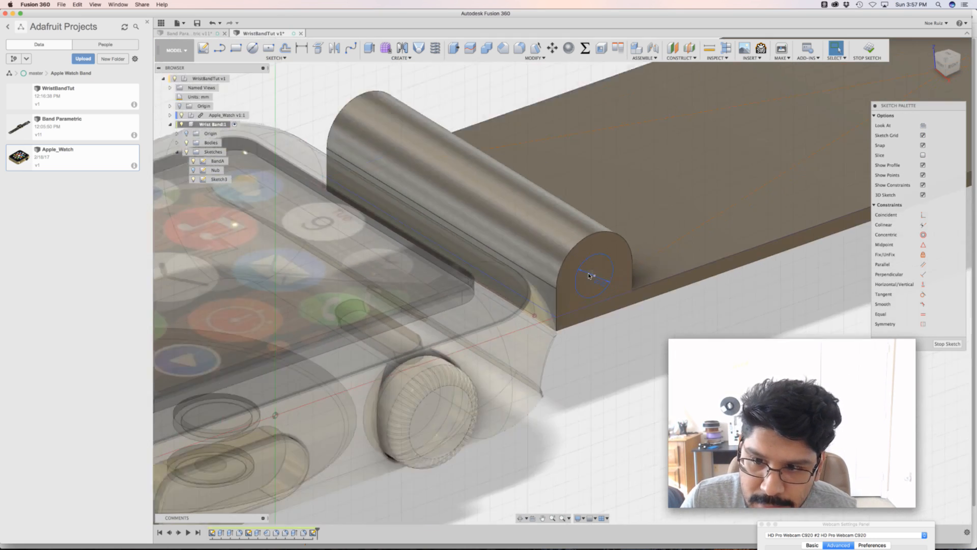
{"action": "key", "text": "e"}
{"action": "left_click", "coordinate": [592, 275]}
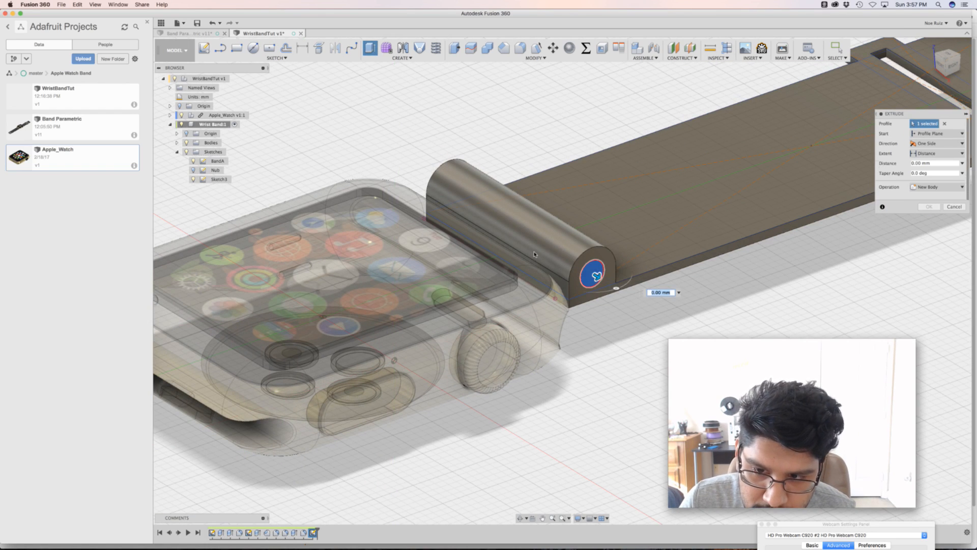
{"action": "mouse_move", "coordinate": [591, 277]}
{"action": "middle_mouse_down", "text": "shift"}
{"action": "mouse_move", "coordinate": [555, 266]}
{"action": "mouse_move", "coordinate": [585, 261]}
{"action": "middle_mouse_up", "text": "shift"}
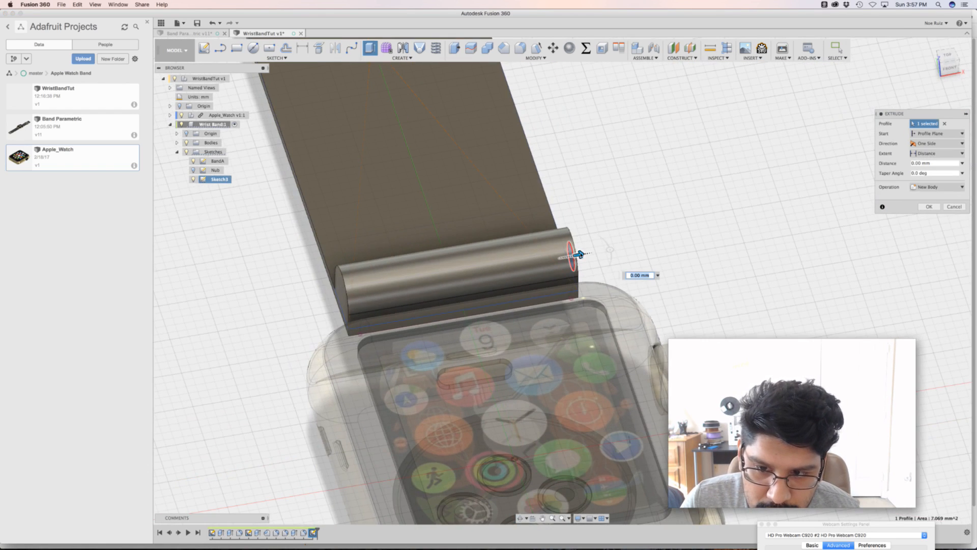
{"action": "left_click_drag", "start_coordinate": [578, 255], "coordinate": [279, 305]}
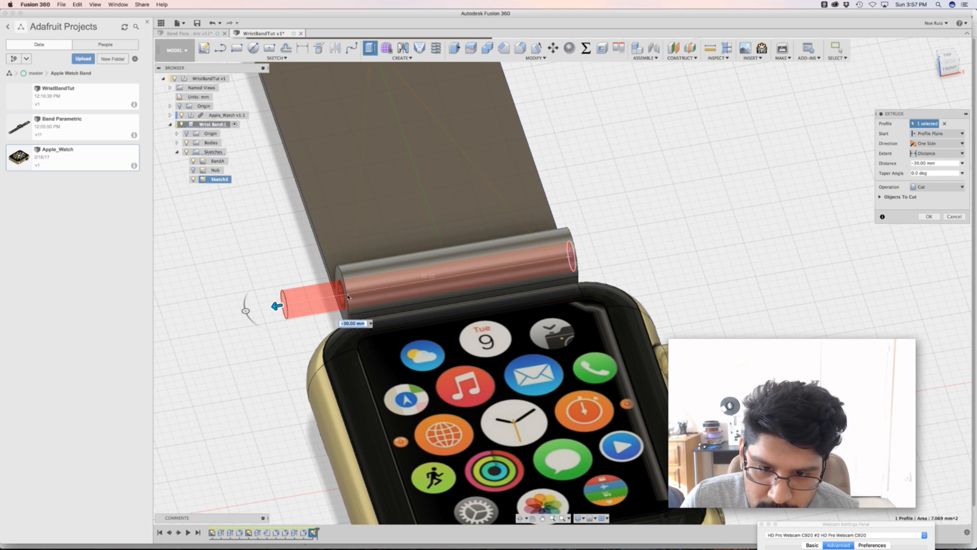
{"action": "left_click", "coordinate": [923, 154]}
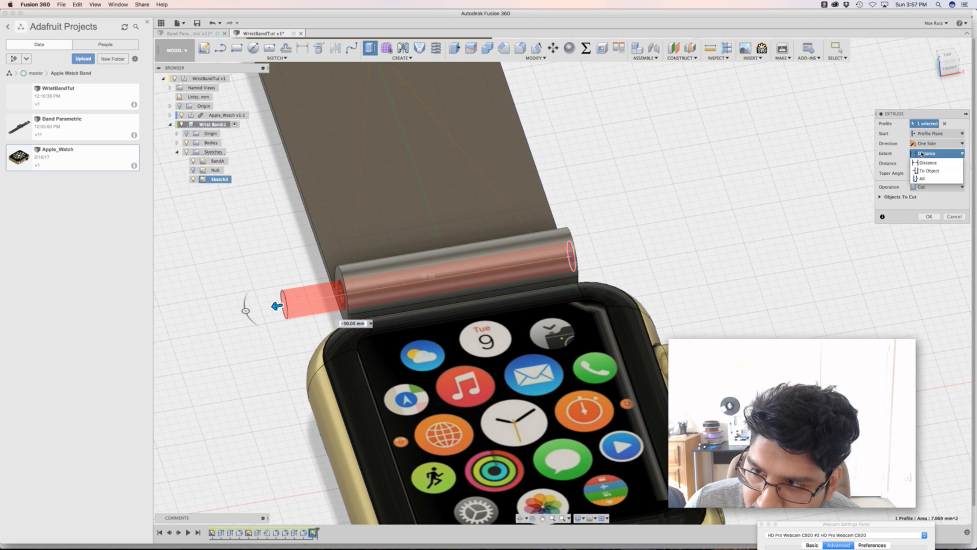
{"action": "left_click", "coordinate": [930, 178]}
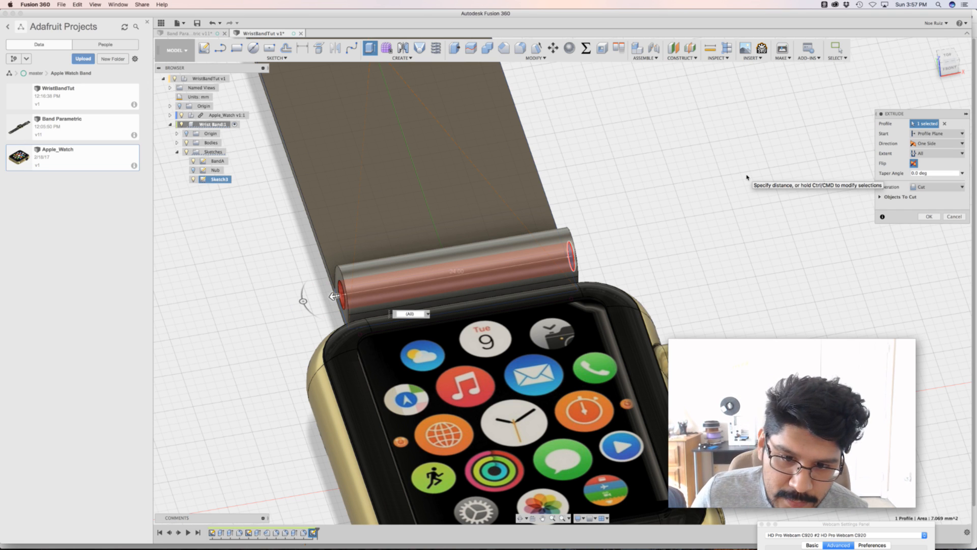
{"action": "key", "text": "Return"}
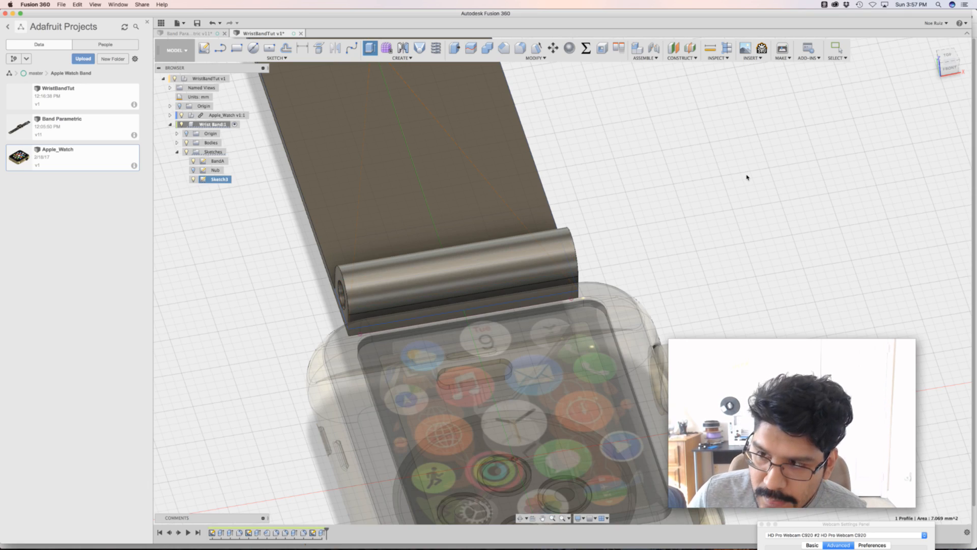
{"action": "scroll", "coordinate": [374, 283], "scroll_direction": "down", "scroll_amount": 5}
{"action": "middle_click_drag", "start_coordinate": [375, 282], "coordinate": [291, 260], "text": "shift"}
{"action": "scroll", "coordinate": [509, 281], "scroll_direction": "up", "scroll_amount": 5}
{"action": "scroll", "coordinate": [674, 293], "scroll_direction": "up", "scroll_amount": 10}
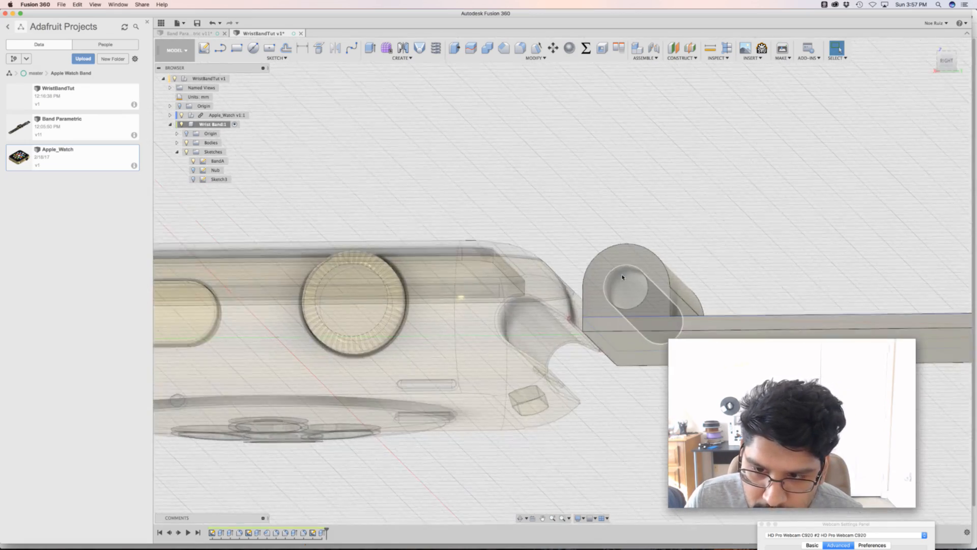
- Inspect the hole through the rounded lug block, and look over the band up to the loop frame and clasp bar
{"action": "left_click", "coordinate": [627, 280]}
{"action": "scroll", "coordinate": [628, 225], "scroll_direction": "down", "scroll_amount": 5}
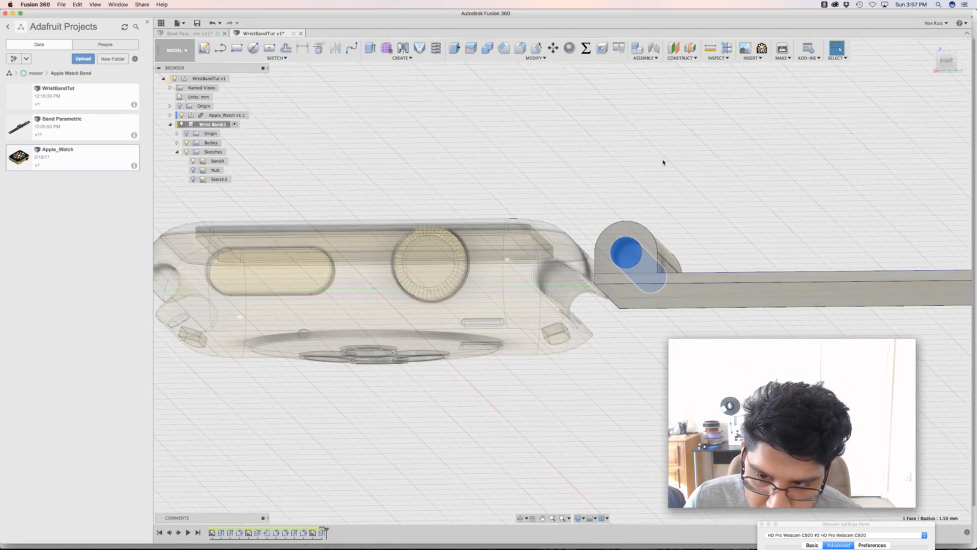
{"action": "left_click", "coordinate": [663, 161]}
{"action": "scroll", "coordinate": [716, 181], "scroll_direction": "down", "scroll_amount": 4}
{"action": "middle_click_drag", "start_coordinate": [715, 181], "coordinate": [414, 236], "text": "shift"}
{"action": "scroll", "coordinate": [536, 225], "scroll_direction": "down", "scroll_amount": 1}
{"action": "mouse_move", "coordinate": [536, 225]}
{"action": "middle_mouse_down", "text": "shift"}
{"action": "mouse_move", "coordinate": [514, 210]}
{"action": "mouse_move", "coordinate": [532, 212]}
{"action": "middle_mouse_up", "text": "shift"}
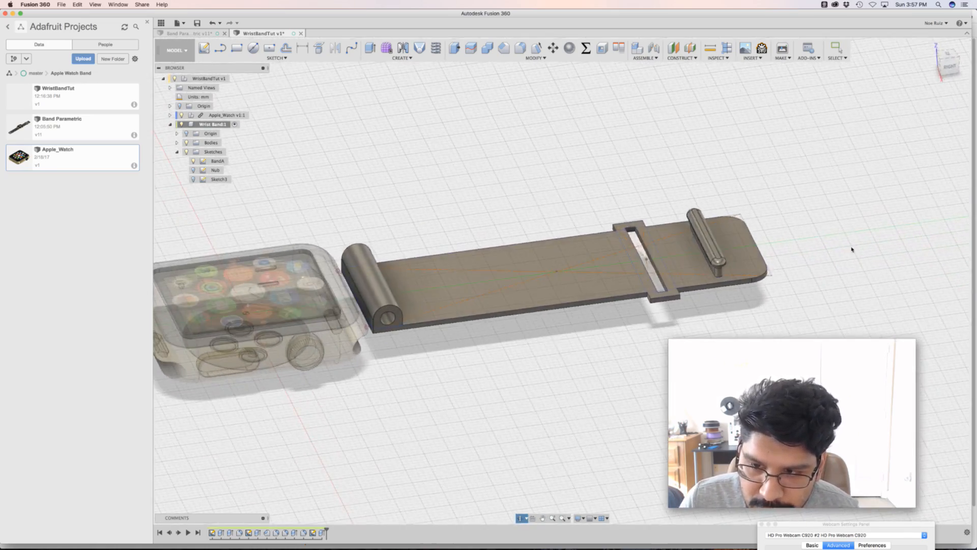
{"action": "scroll", "coordinate": [562, 260], "scroll_direction": "up", "scroll_amount": 4}
{"action": "scroll", "coordinate": [585, 218], "scroll_direction": "down", "scroll_amount": 2}
{"action": "scroll", "coordinate": [608, 256], "scroll_direction": "up", "scroll_amount": 1}
{"action": "middle_click_drag", "start_coordinate": [608, 256], "coordinate": [526, 131], "text": "shift"}
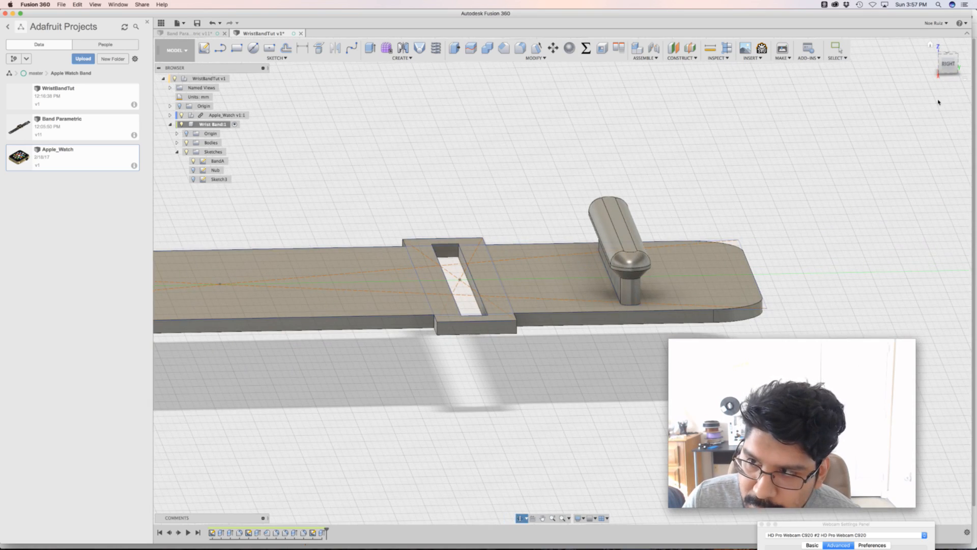
- Start a rectangular pattern of faces and select all the faces of the clasp bar, including its stem
{"action": "left_click", "coordinate": [948, 63]}
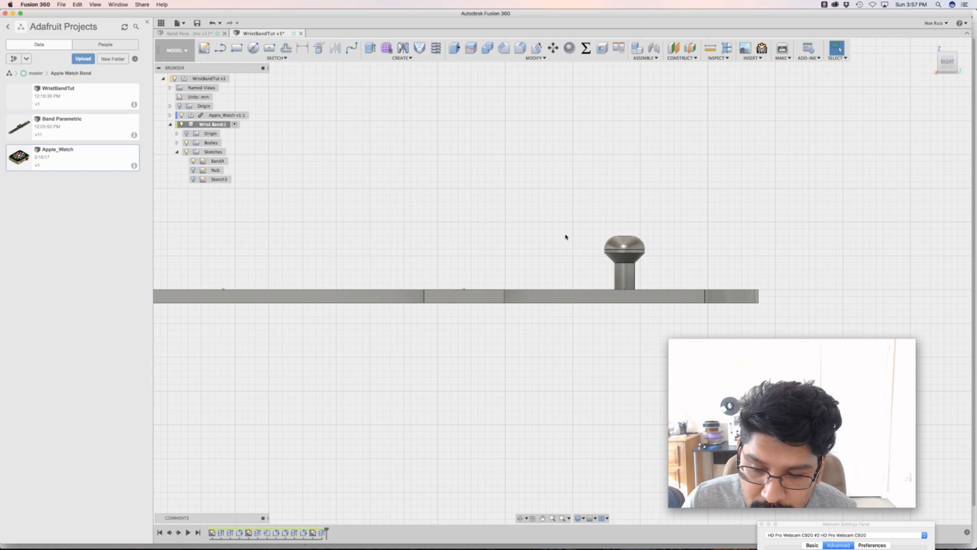
{"action": "key", "text": "s"}
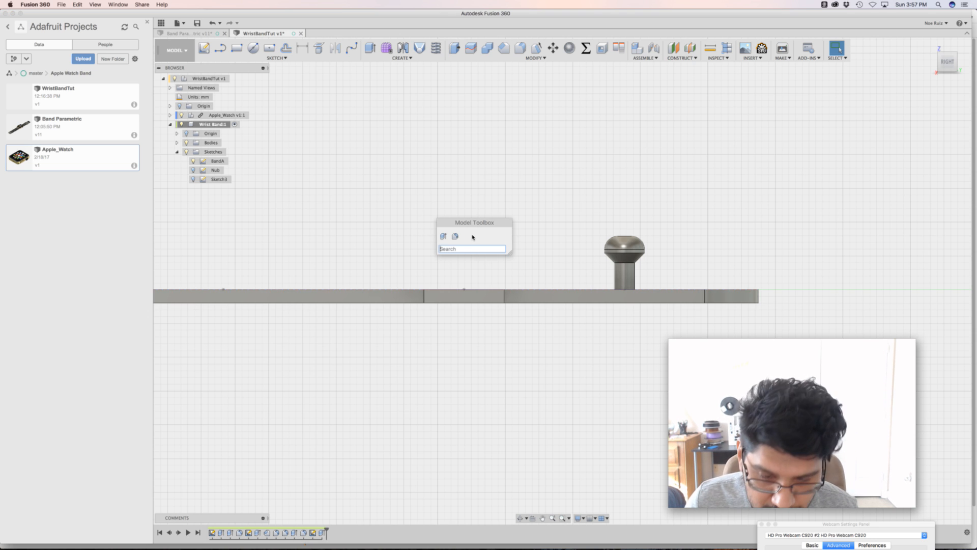
{"action": "type", "text": "patt"}
{"action": "key", "text": "Down"}
{"action": "key", "text": "Down"}
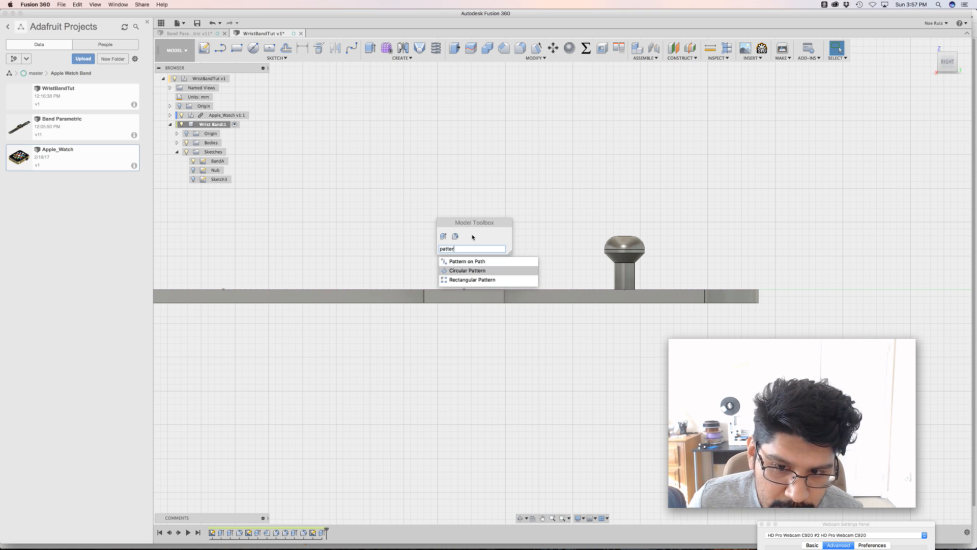
{"action": "key", "text": "Return"}
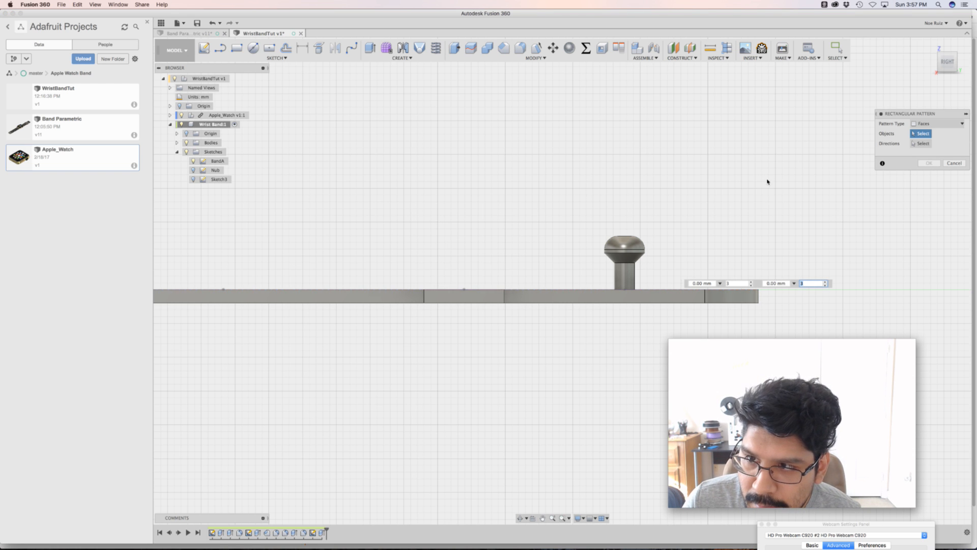
{"action": "scroll", "coordinate": [600, 207], "scroll_direction": "up", "scroll_amount": 3}
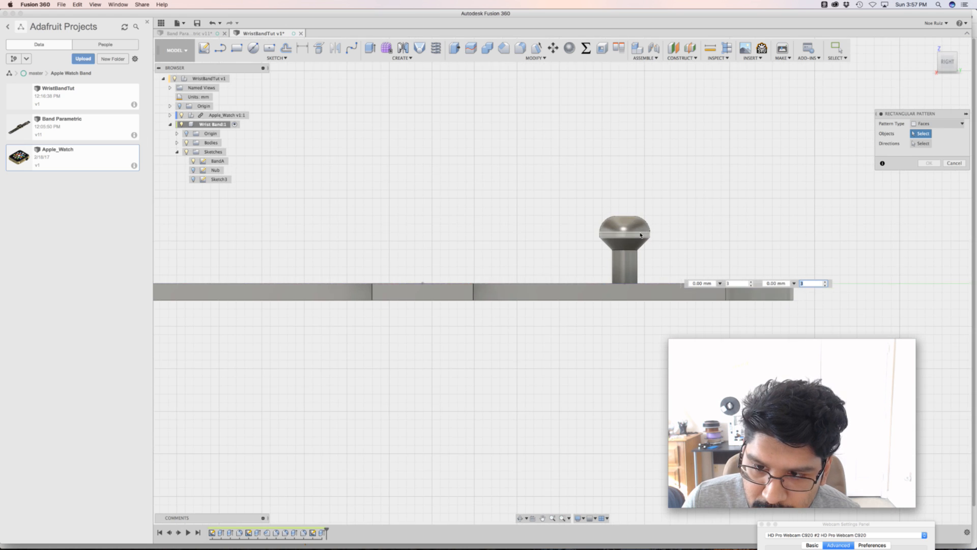
{"action": "scroll", "coordinate": [696, 224], "scroll_direction": "up", "scroll_amount": 1}
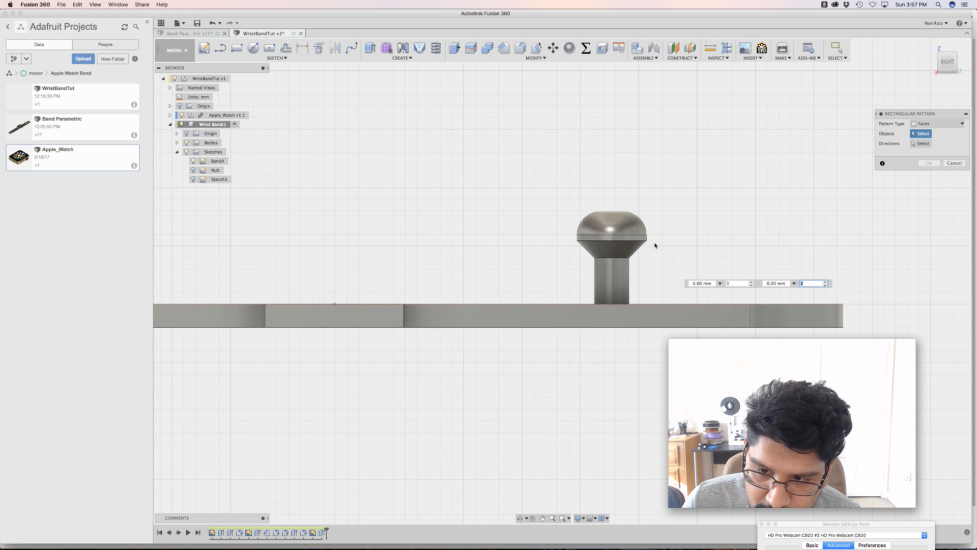
{"action": "left_click_drag", "start_coordinate": [676, 203], "coordinate": [527, 280]}
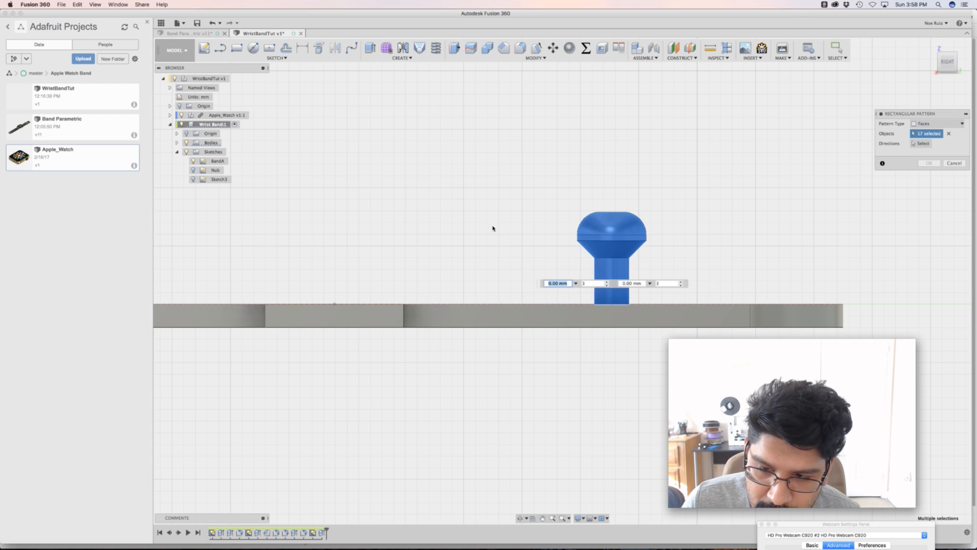
- Pattern the clasp bar along the loop frame's short end edge, toward the frame, with quantity 2 and 5 mm spacing
{"action": "middle_click_drag", "start_coordinate": [493, 228], "coordinate": [770, 177], "text": "shift"}
{"action": "left_click", "coordinate": [922, 144]}
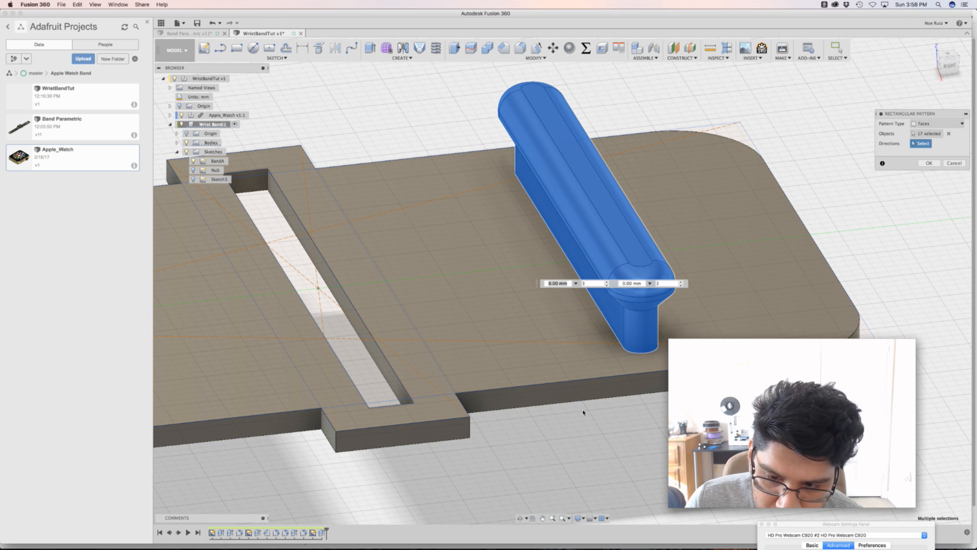
{"action": "left_click", "coordinate": [432, 423]}
{"action": "scroll", "coordinate": [441, 376], "scroll_direction": "down", "scroll_amount": 3}
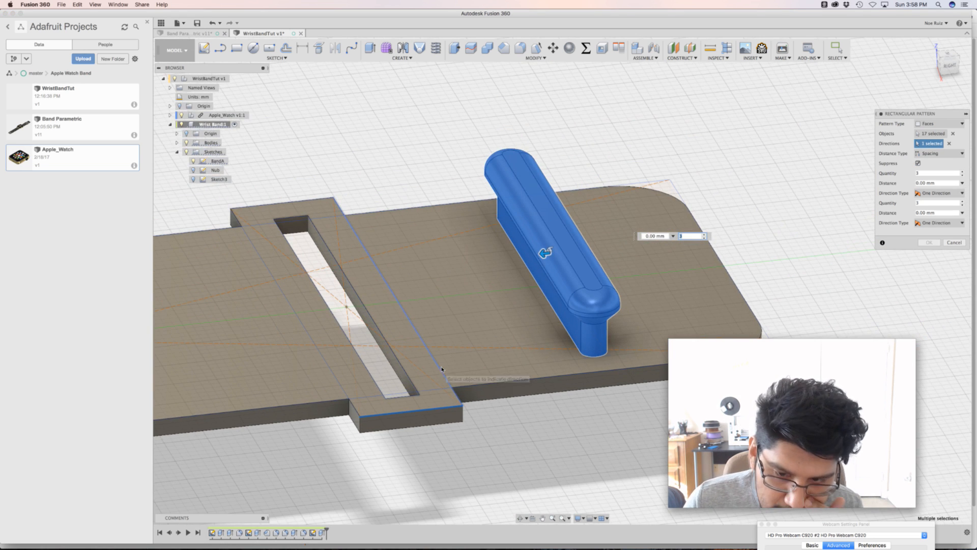
{"action": "left_click_drag", "start_coordinate": [543, 253], "coordinate": [493, 259]}
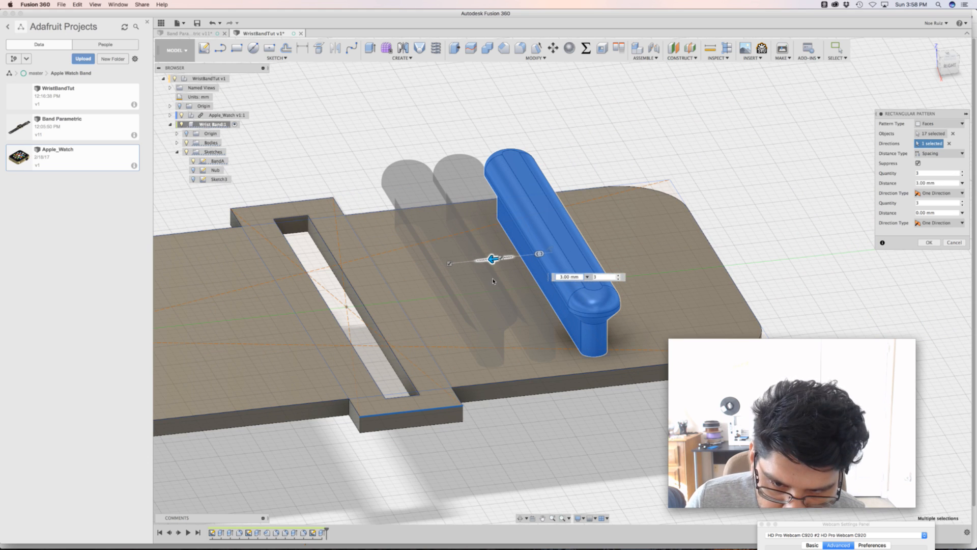
{"action": "left_click", "coordinate": [619, 278]}
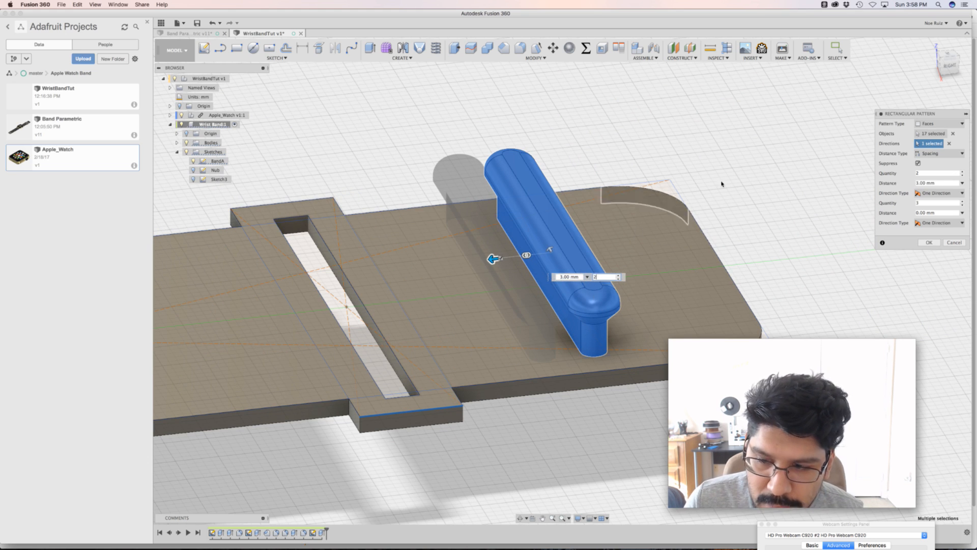
{"action": "left_click", "coordinate": [939, 153]}
{"action": "left_click", "coordinate": [940, 172]}
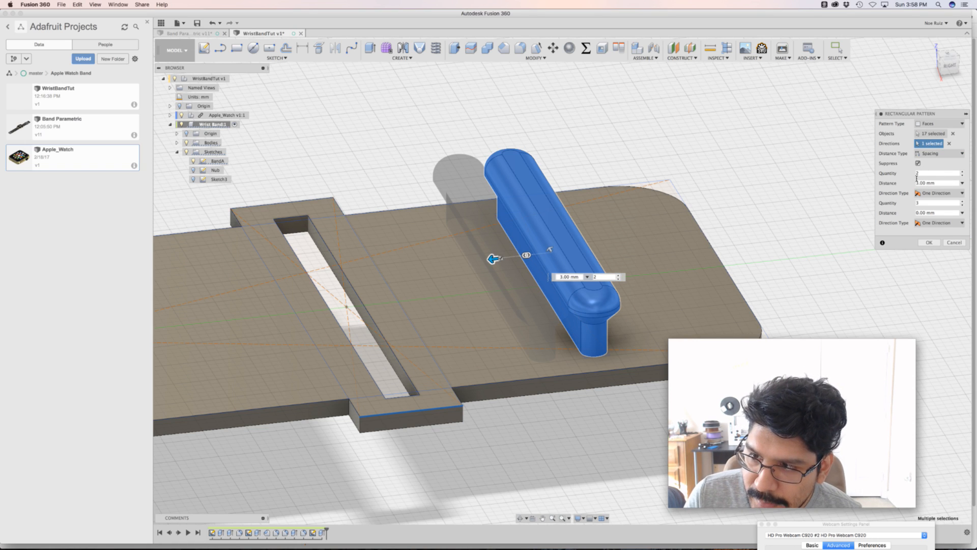
{"action": "key", "text": "BackSpace"}
{"action": "type", "text": "5"}
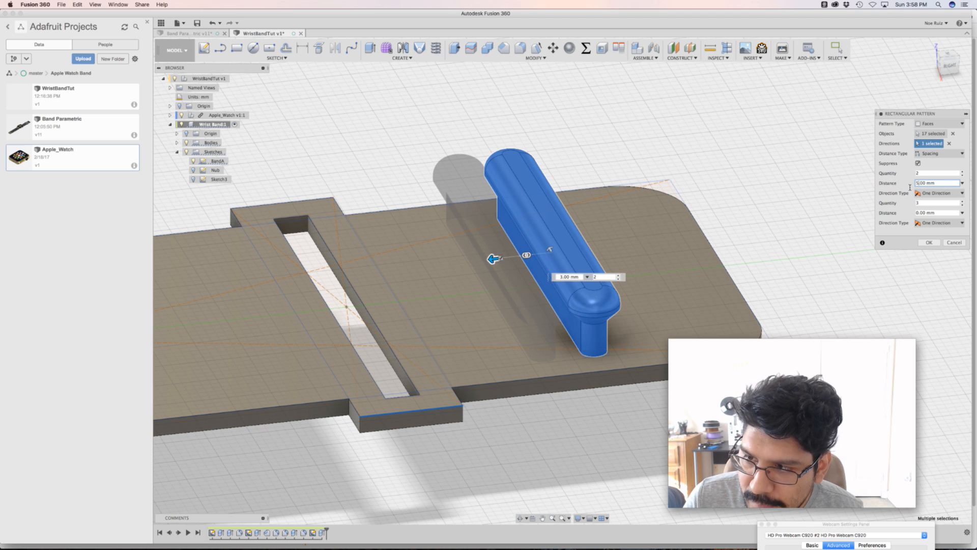
{"action": "left_click", "coordinate": [929, 244]}
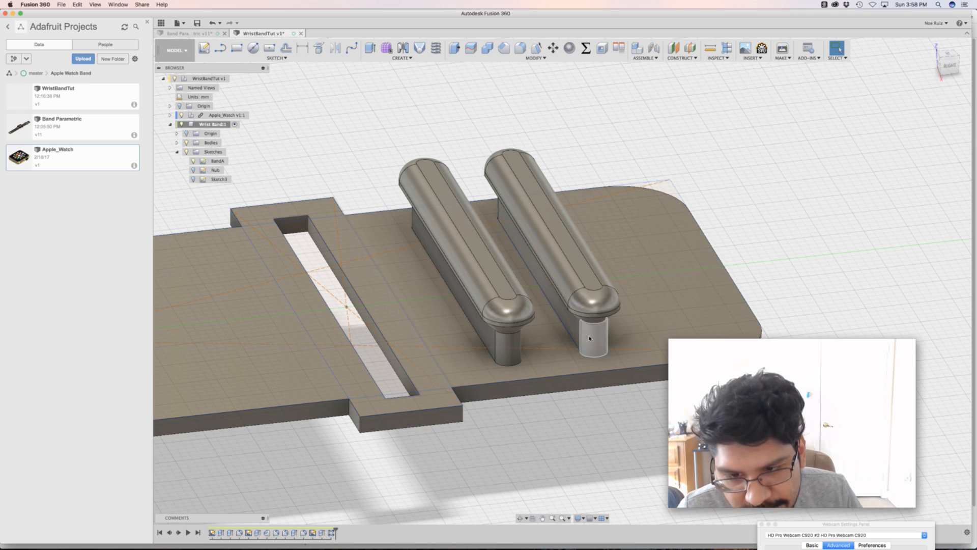
- Examine the strap with both clasp bars and its fit against the watch, from angled views and from above
{"action": "middle_click_drag", "start_coordinate": [734, 201], "coordinate": [839, 209]}
{"action": "scroll", "coordinate": [186, 200], "scroll_direction": "up", "scroll_amount": 2}
{"action": "scroll", "coordinate": [186, 200], "scroll_direction": "down", "scroll_amount": 2}
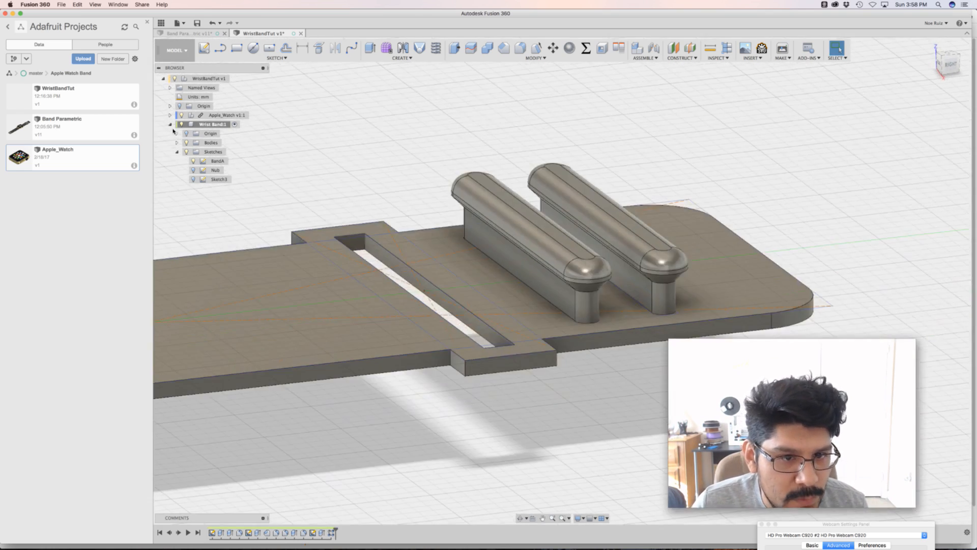
{"action": "middle_click_drag", "start_coordinate": [421, 153], "coordinate": [453, 146]}
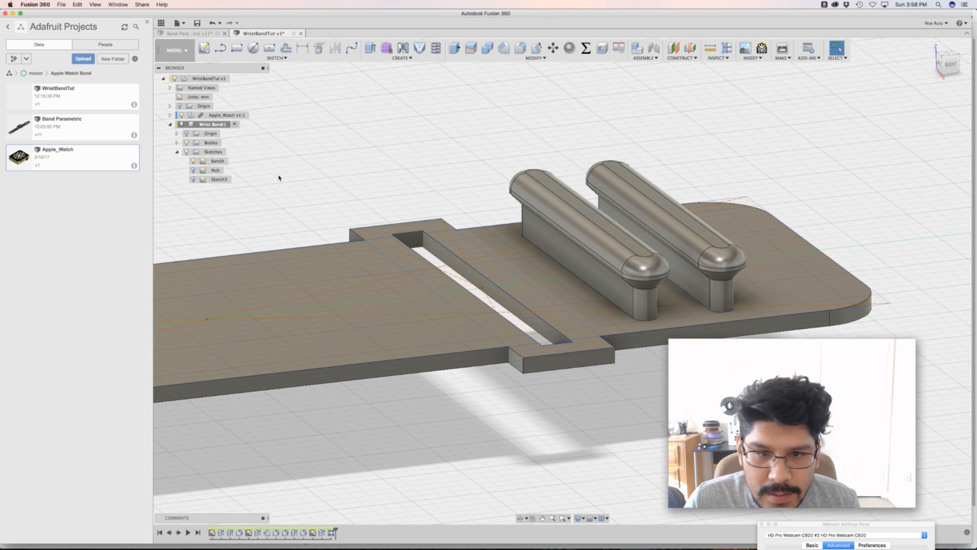
{"action": "middle_click_drag", "start_coordinate": [386, 160], "coordinate": [595, 160], "text": "shift"}
{"action": "scroll", "coordinate": [391, 175], "scroll_direction": "down", "scroll_amount": 5}
{"action": "middle_click_drag", "start_coordinate": [291, 344], "coordinate": [346, 301]}
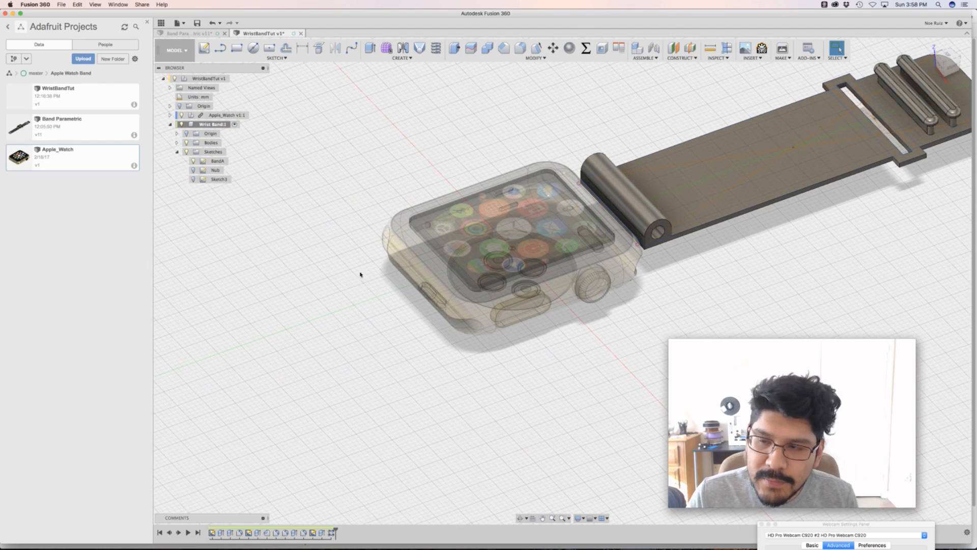
{"action": "scroll", "coordinate": [524, 251], "scroll_direction": "down", "scroll_amount": 2}
{"action": "middle_click_drag", "start_coordinate": [767, 271], "coordinate": [700, 407]}
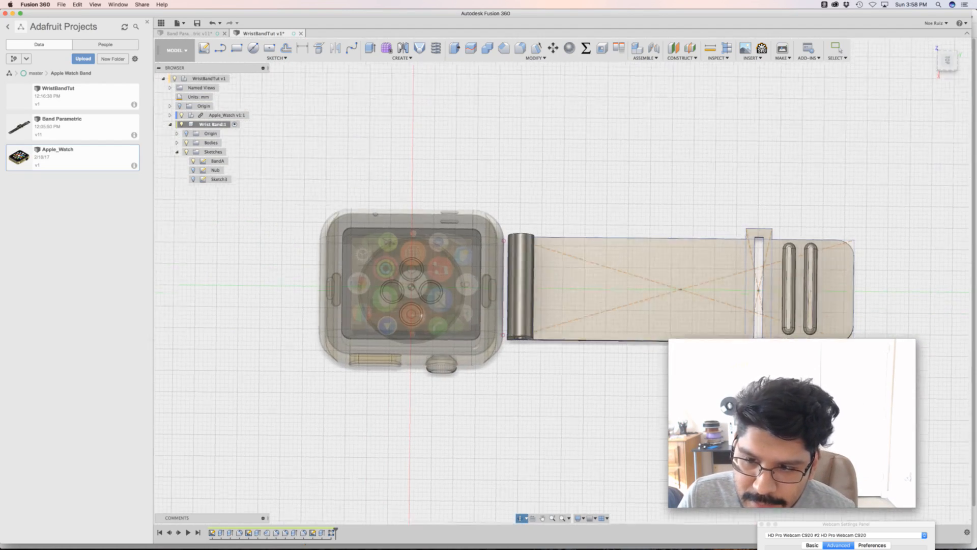
{"action": "left_click", "coordinate": [948, 63]}
{"action": "middle_click_drag", "start_coordinate": [743, 158], "coordinate": [688, 126]}
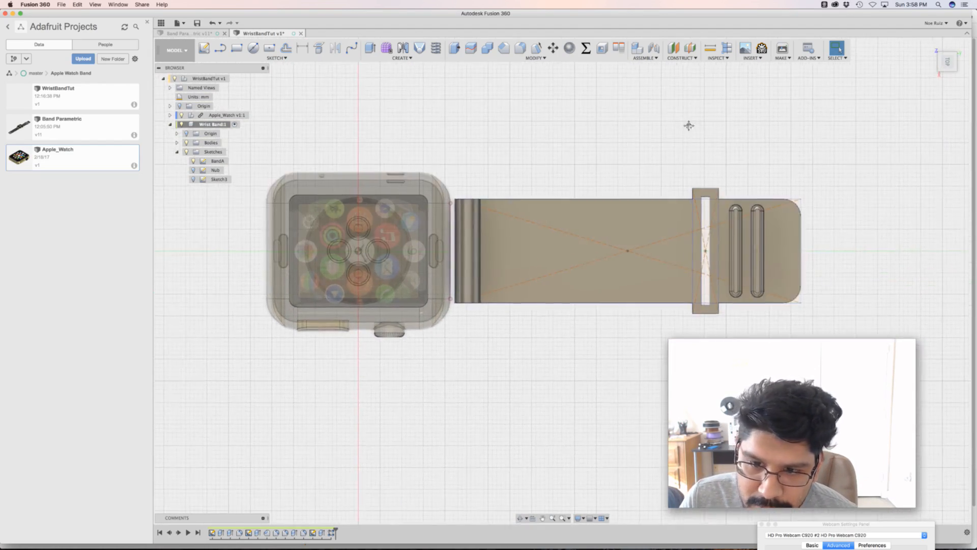
{"action": "scroll", "coordinate": [635, 194], "scroll_direction": "up", "scroll_amount": 3}
{"action": "scroll", "coordinate": [613, 190], "scroll_direction": "down", "scroll_amount": 3}
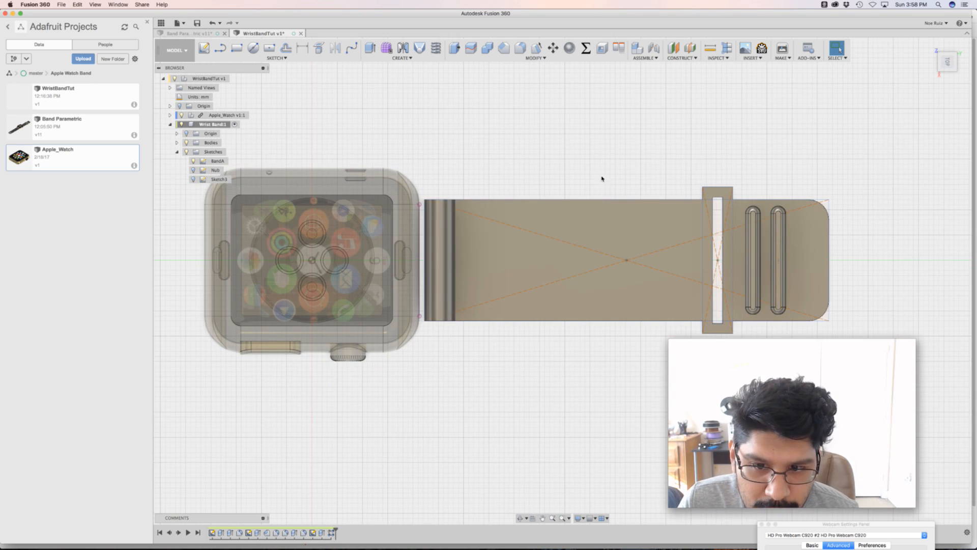
{"action": "middle_click_drag", "start_coordinate": [602, 178], "coordinate": [611, 139], "text": "shift"}
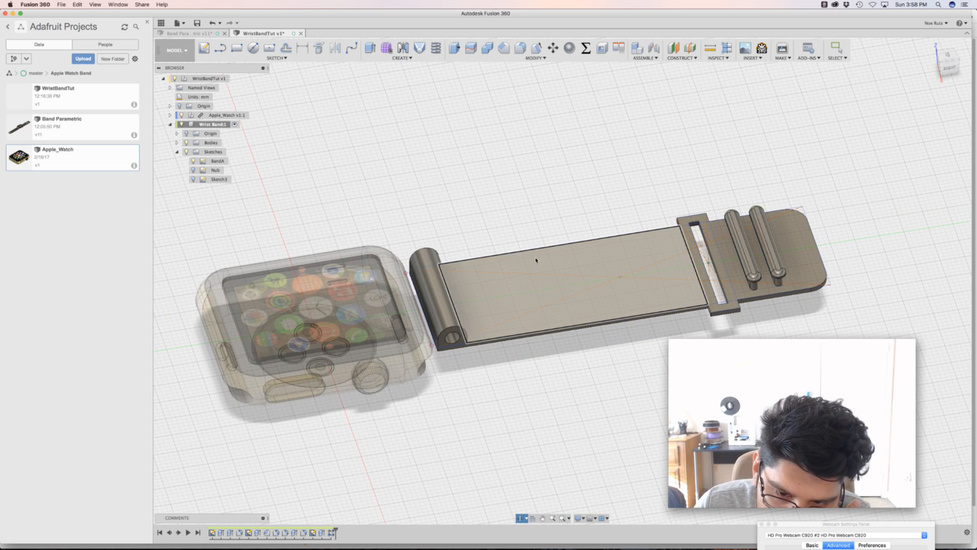
{"action": "key", "text": "Escape"}
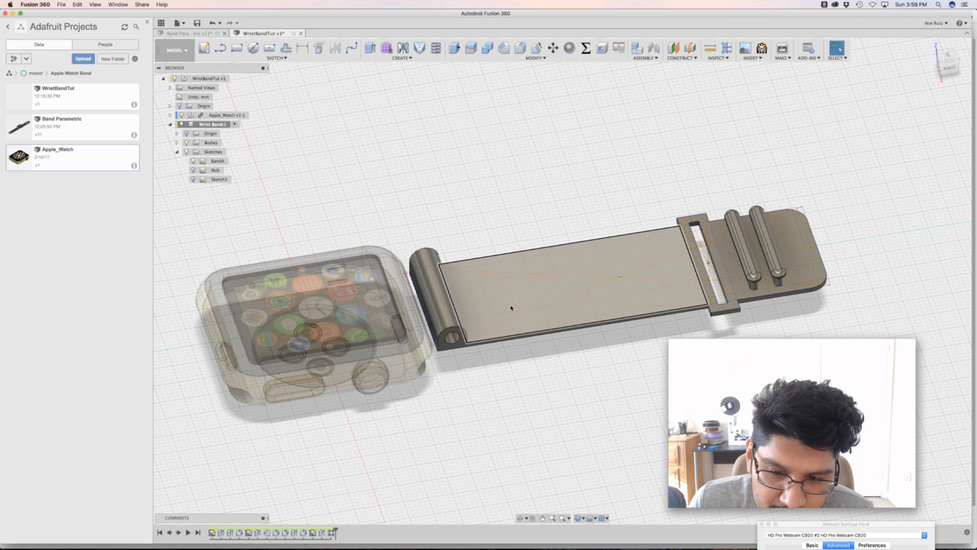
- Rename the lug hole's sketch as Hole
{"action": "left_click", "coordinate": [218, 180]}
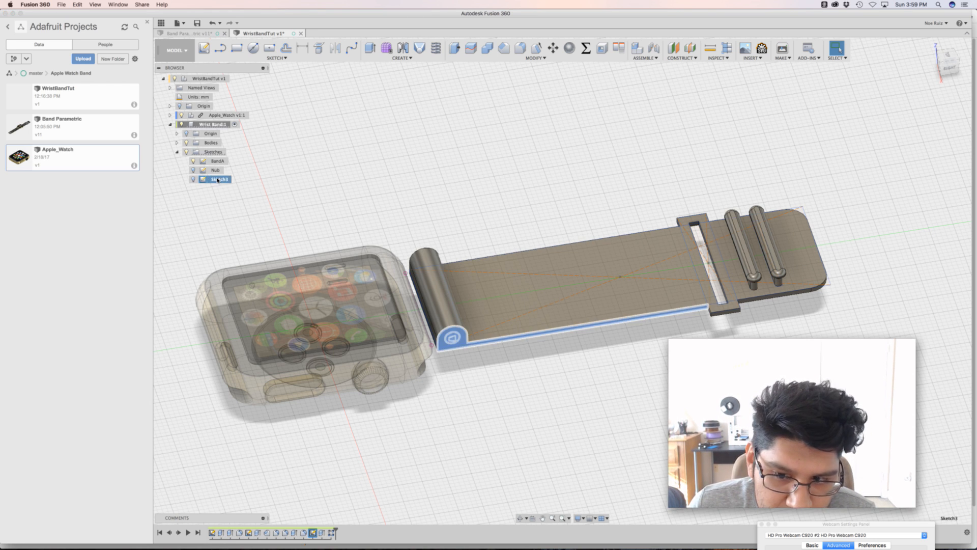
{"action": "double_click", "coordinate": [217, 180]}
{"action": "type", "text": "He"}
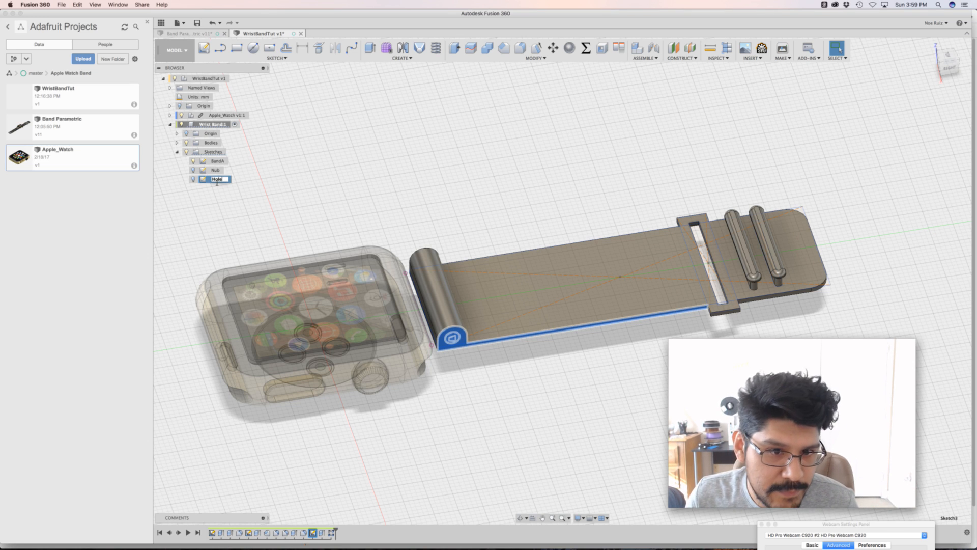
{"action": "left_click", "coordinate": [623, 144]}
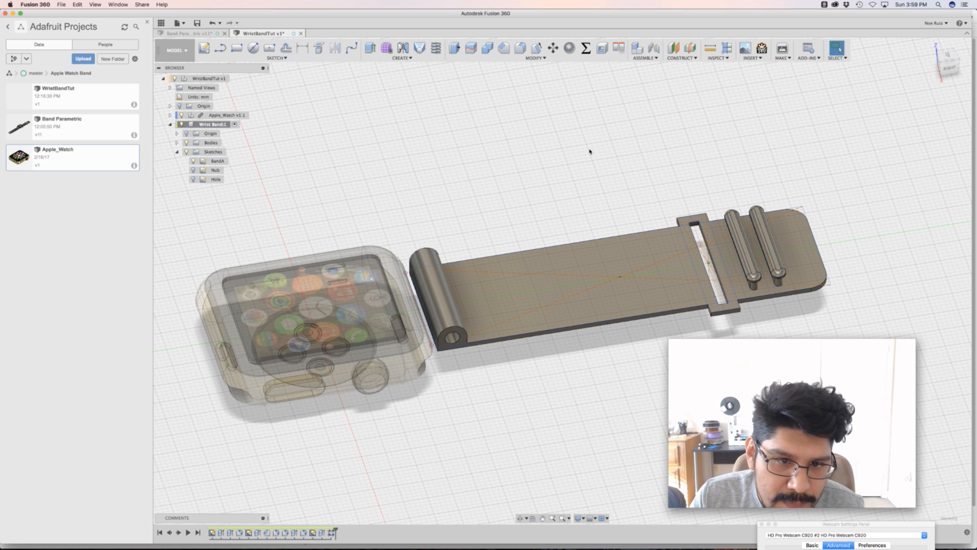
{"action": "left_click", "coordinate": [202, 161]}
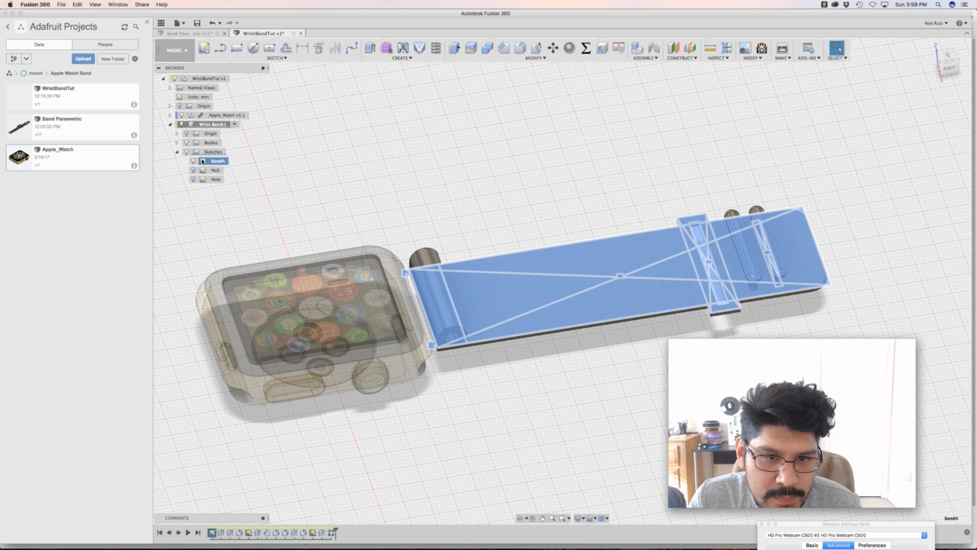
{"action": "left_click", "coordinate": [575, 175]}
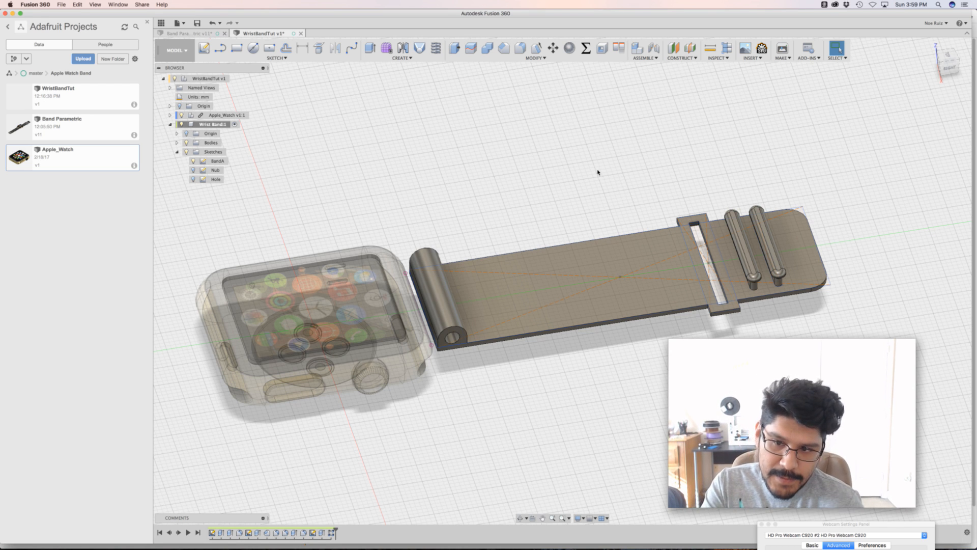
- Set the BandA user parameter to 110 mm and check the lengthened strap
{"action": "middle_click_drag", "start_coordinate": [599, 173], "coordinate": [598, 182], "text": "shift"}
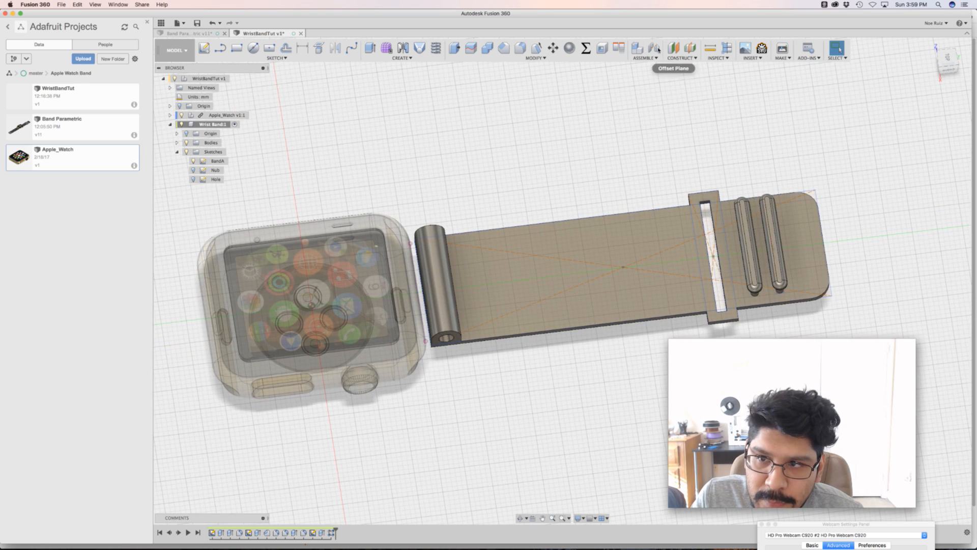
{"action": "left_click", "coordinate": [586, 48]}
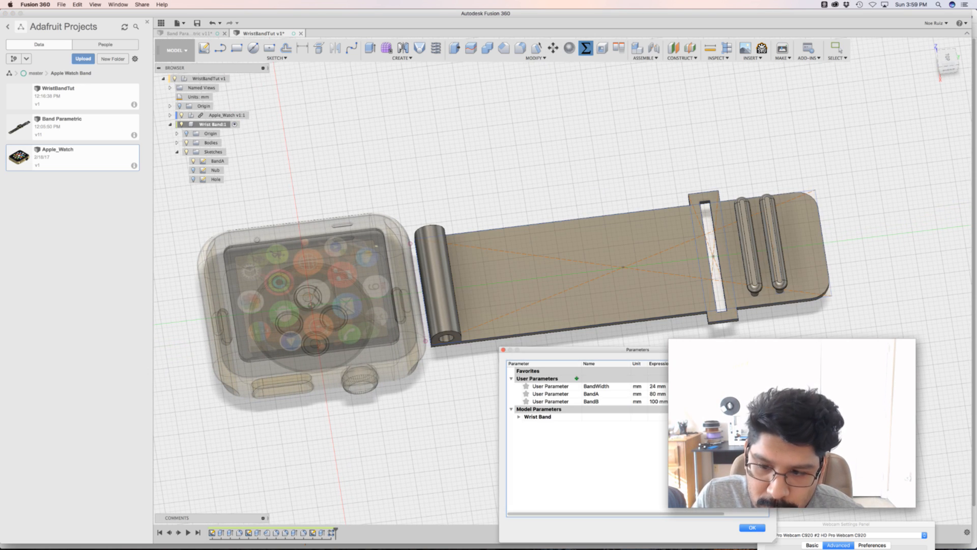
{"action": "double_click", "coordinate": [653, 394]}
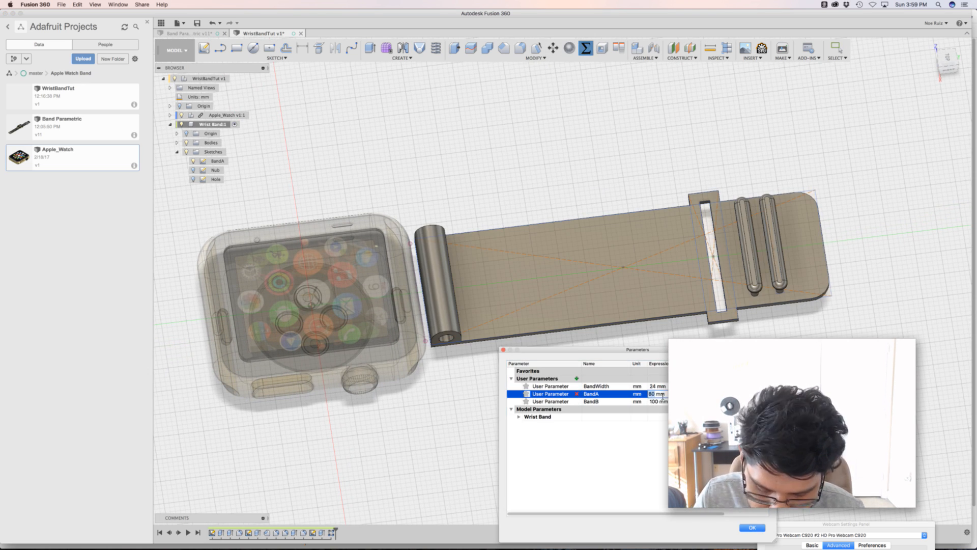
{"action": "key", "text": "Return"}
{"action": "scroll", "coordinate": [639, 216], "scroll_direction": "up", "scroll_amount": 3}
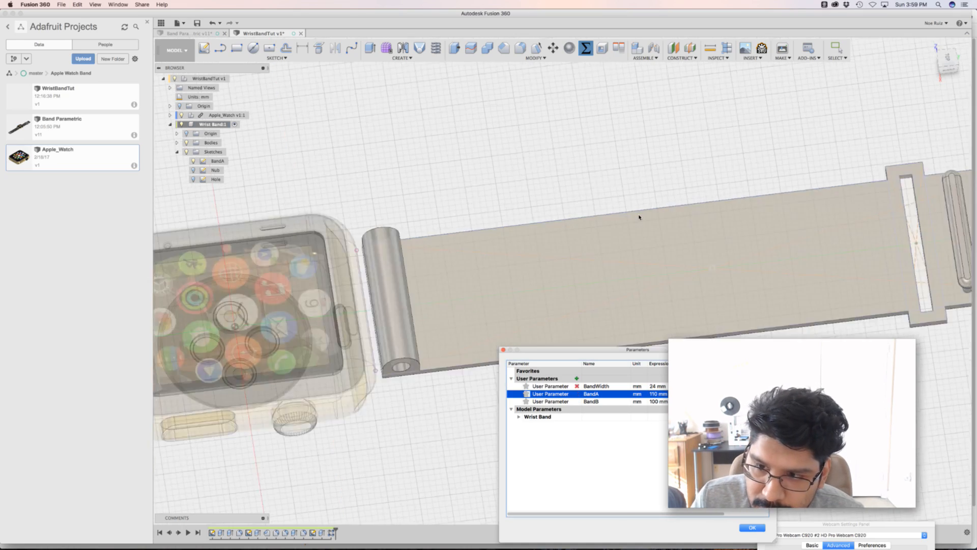
{"action": "scroll", "coordinate": [645, 197], "scroll_direction": "down", "scroll_amount": 3}
{"action": "middle_click_drag", "start_coordinate": [617, 184], "coordinate": [593, 121]}
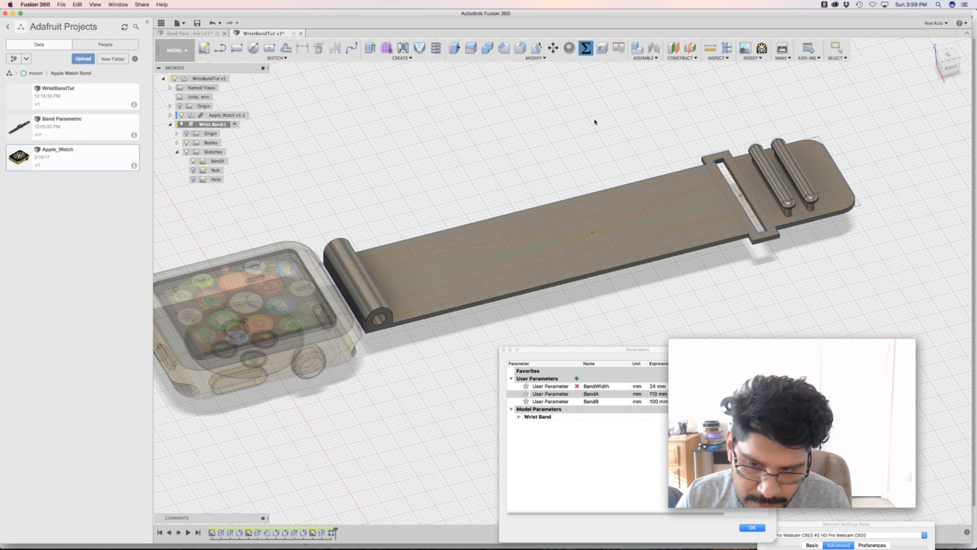
- Review the user parameters alongside the lengthened strap and close the Parameters dialog
{"action": "scroll", "coordinate": [592, 147], "scroll_direction": "down", "scroll_amount": 5}
{"action": "scroll", "coordinate": [567, 179], "scroll_direction": "up", "scroll_amount": 10}
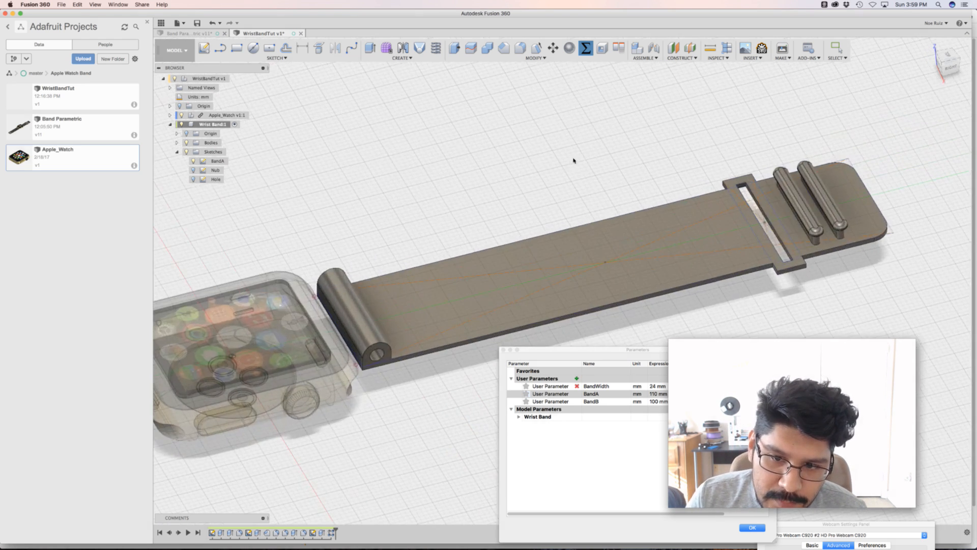
{"action": "scroll", "coordinate": [583, 179], "scroll_direction": "down", "scroll_amount": 6}
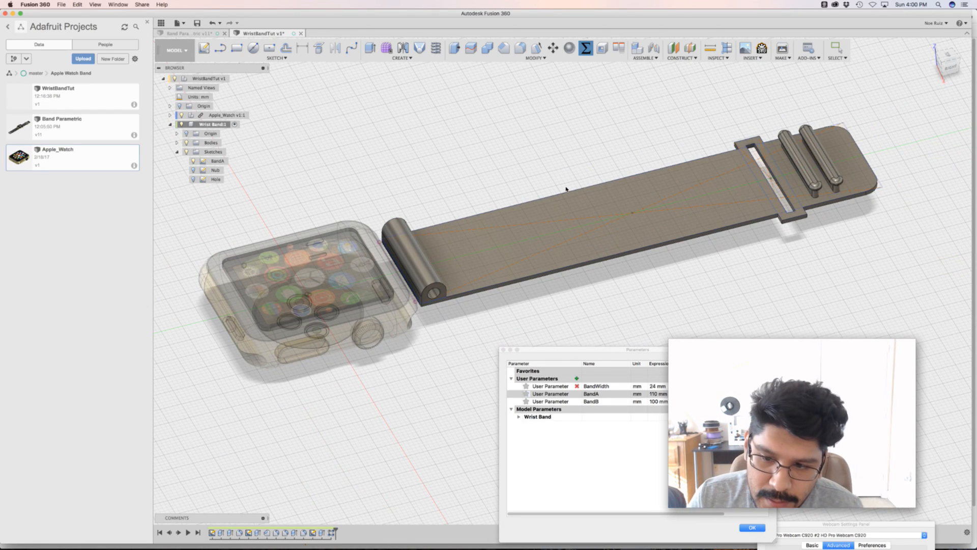
{"action": "left_click_drag", "start_coordinate": [686, 350], "coordinate": [732, 285]}
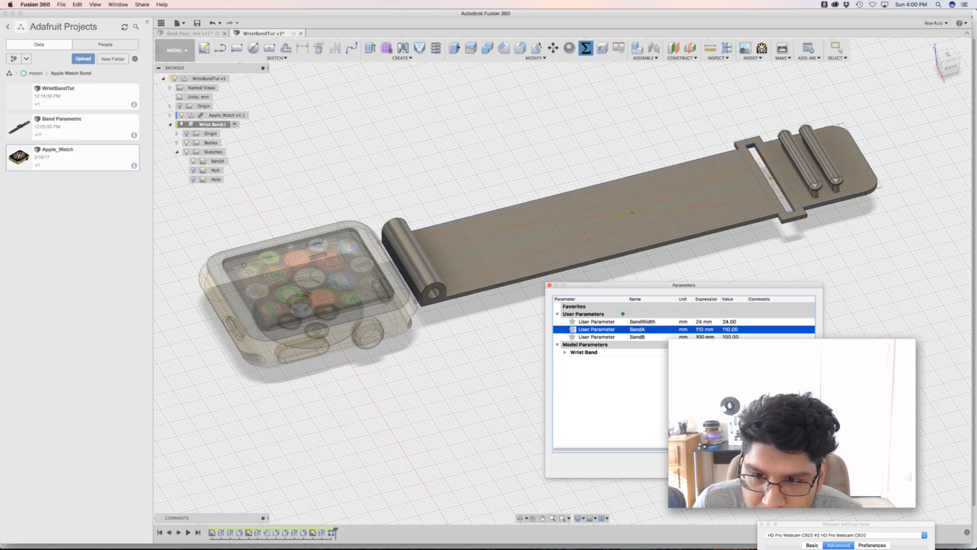
{"action": "key", "text": "Return"}
- Examine the lengthened strap and its joint with the watch from the opposite side
{"action": "middle_click_drag", "start_coordinate": [631, 275], "coordinate": [524, 278], "text": "shift"}
{"action": "middle_click_drag", "start_coordinate": [802, 282], "coordinate": [672, 241], "text": "shift"}
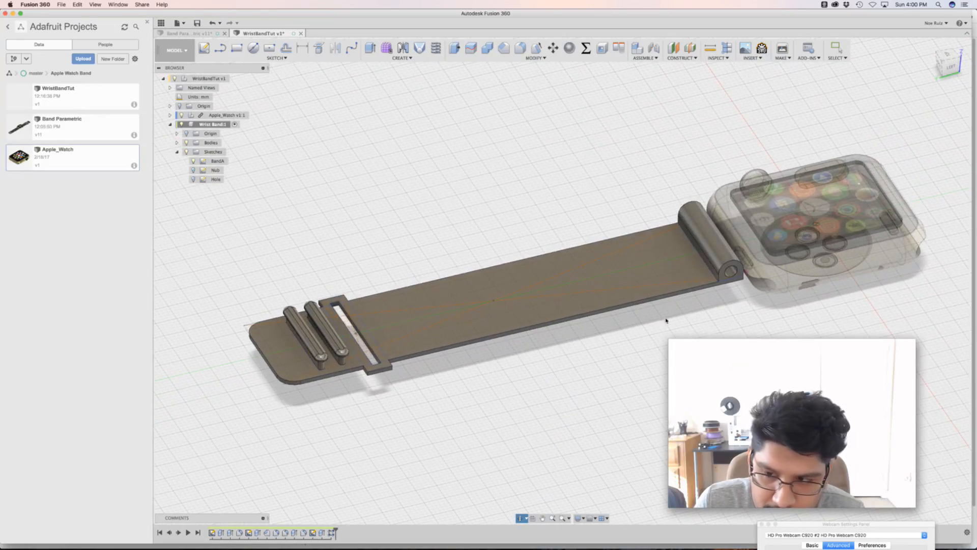
{"action": "scroll", "coordinate": [671, 241], "scroll_direction": "up", "scroll_amount": 3}
- Switch to Wirecast and bring up the first HD Pro webcam shot in the layer containing the screen shot
{"action": "key", "text": "super+Tab"}
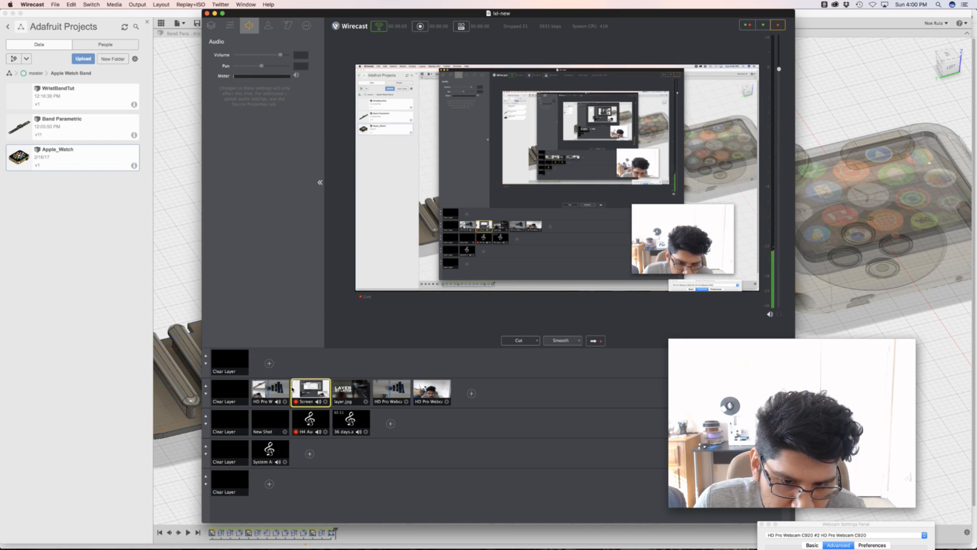
{"action": "left_click", "coordinate": [270, 390]}
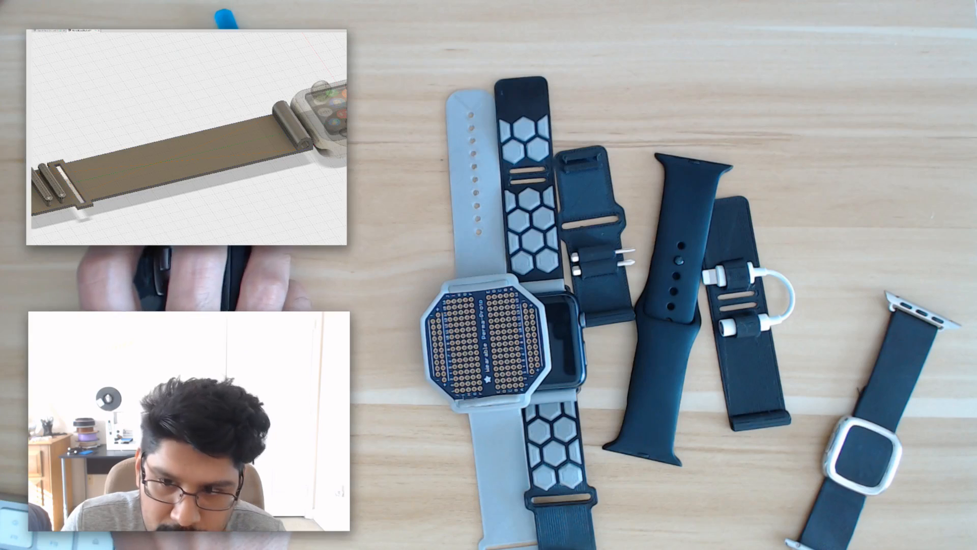